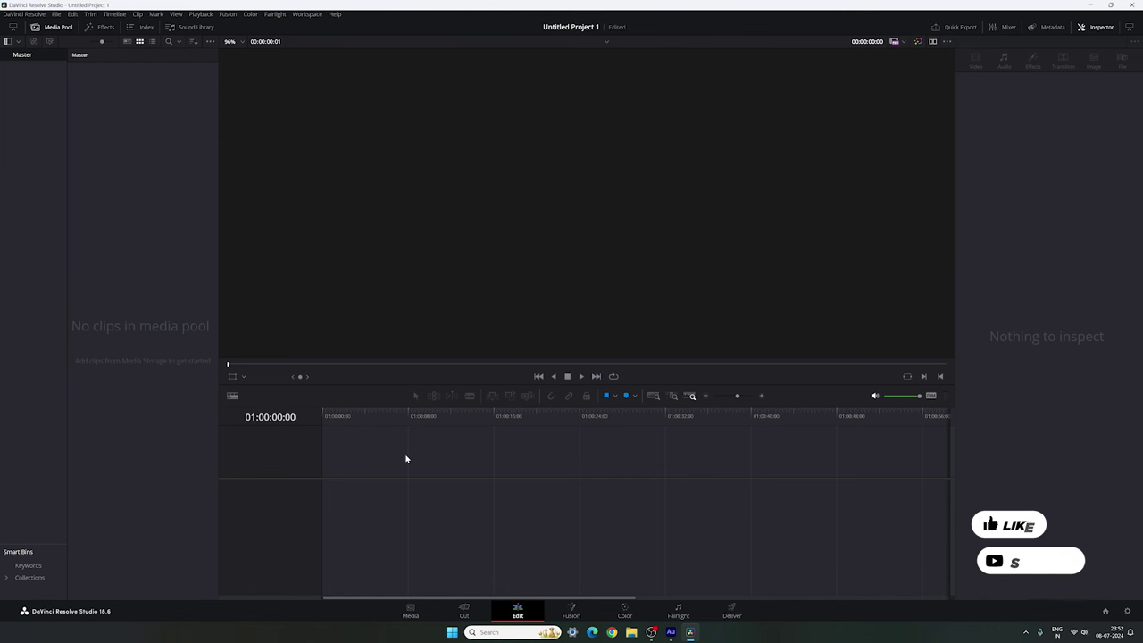
Step: Set the project's timeline frame rate to 30 frames per second and save the settings
click(1126, 610)
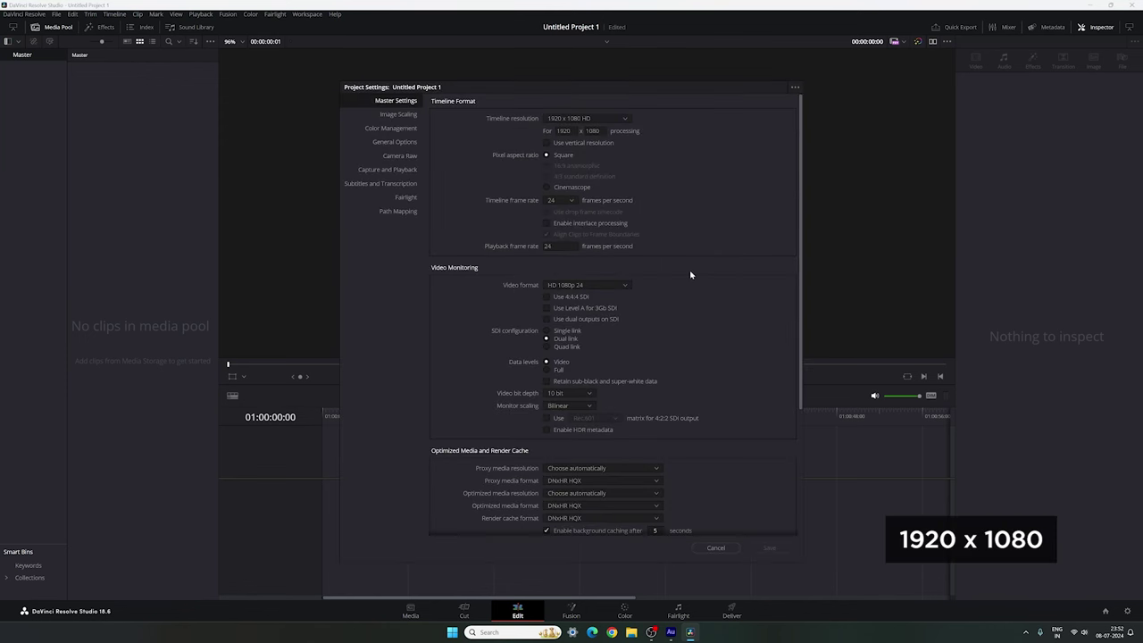
click(570, 204)
click(562, 269)
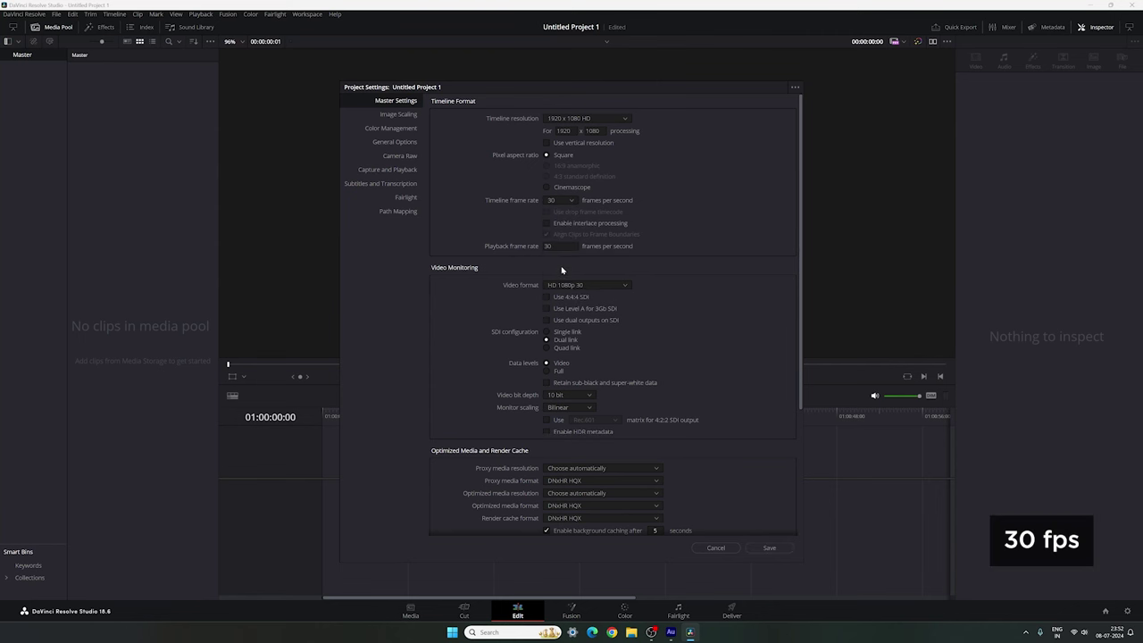
click(768, 547)
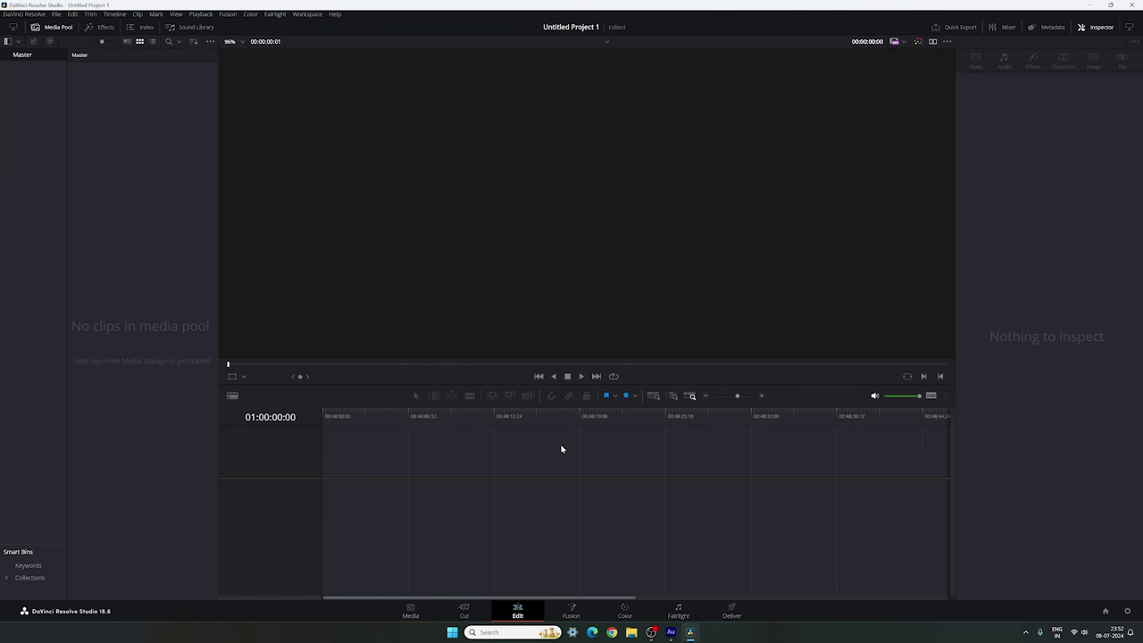
Step: Import the photo pexels-wildlittlethingsphoto-1464565 (1) from the Love Slideshow folder into the media pool
right_click(146, 166)
click(183, 258)
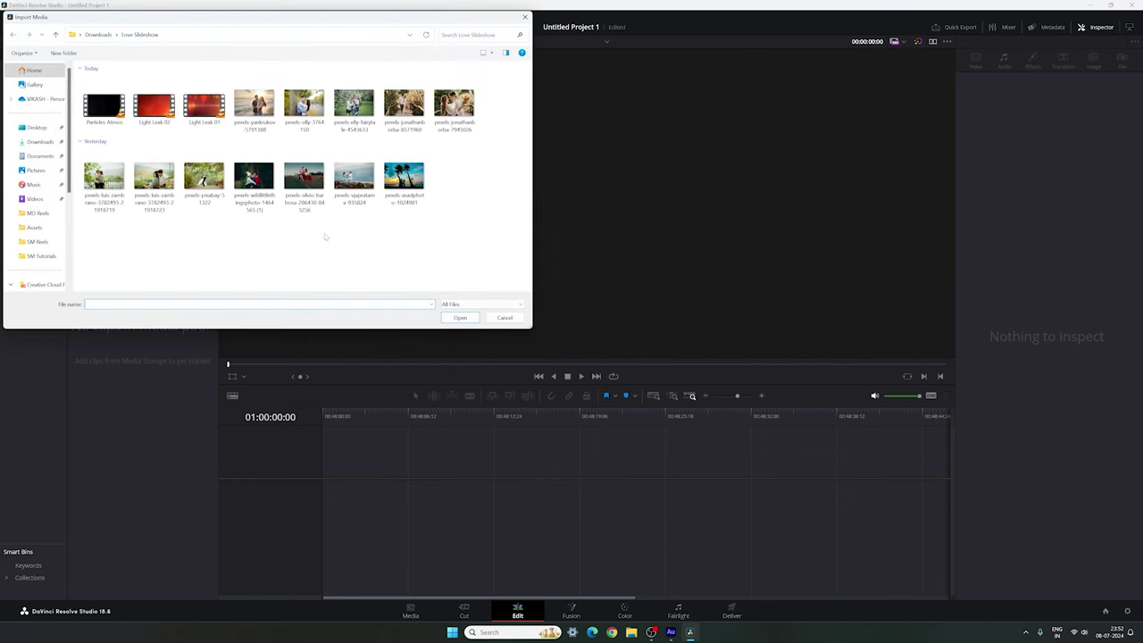
drag(253, 234, 251, 195)
key(Return)
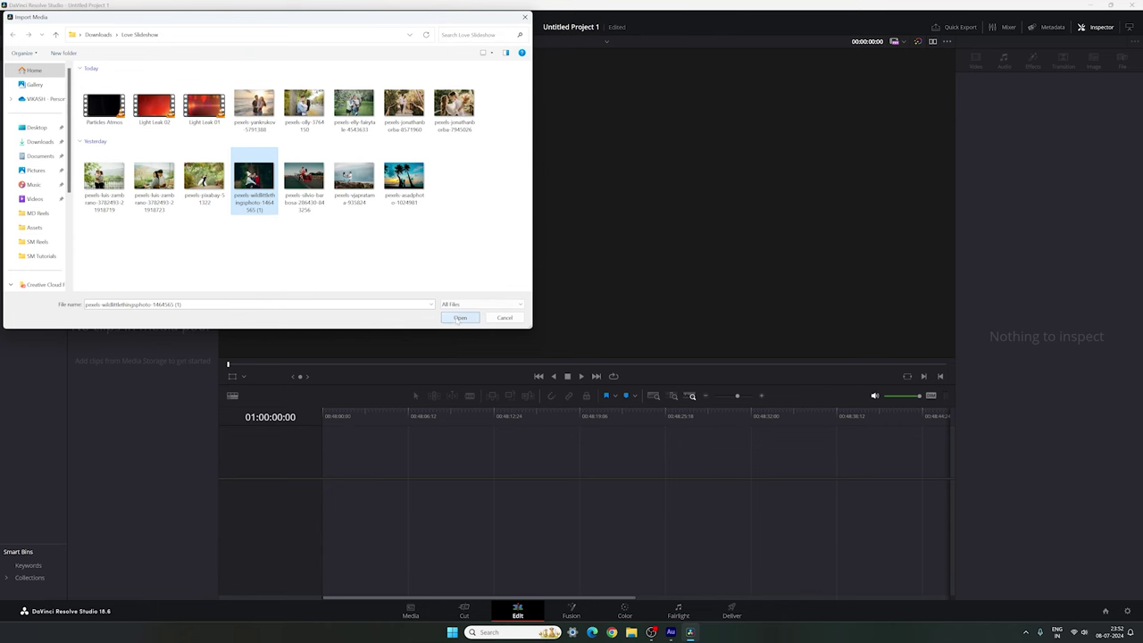
Step: Place the imported photo at the start of a new timeline and extend its duration to 7 seconds
drag(146, 94, 336, 489)
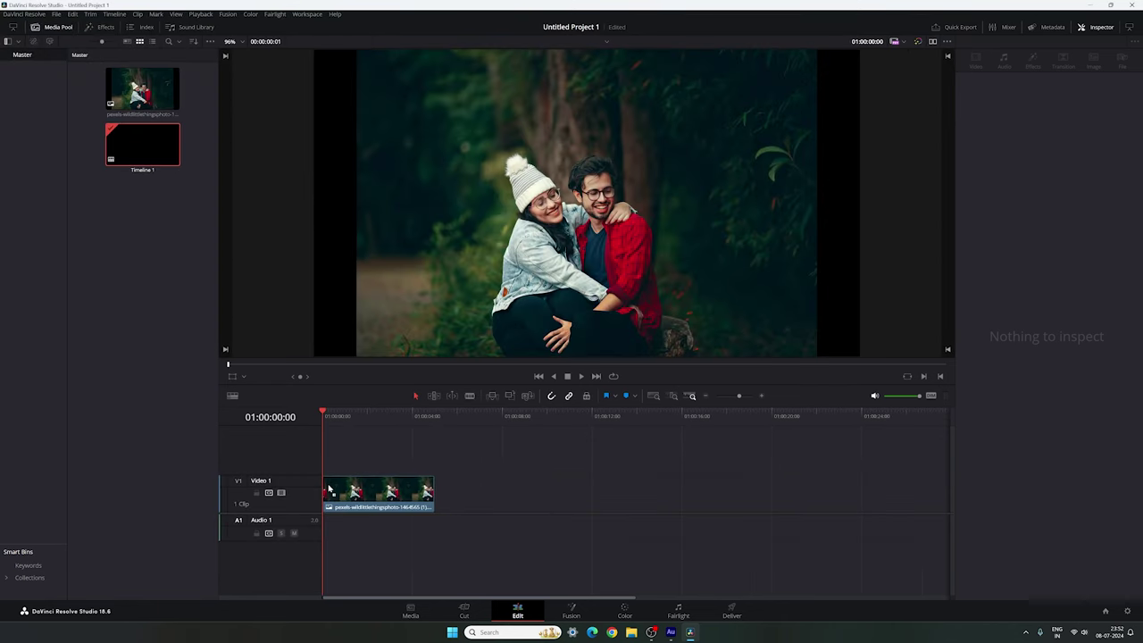
drag(369, 416, 479, 418)
drag(433, 487, 480, 482)
Step: Set the photo's zoom to 1.260 and Y position to 26, and convert it into a Fusion clip
drag(481, 416, 414, 417)
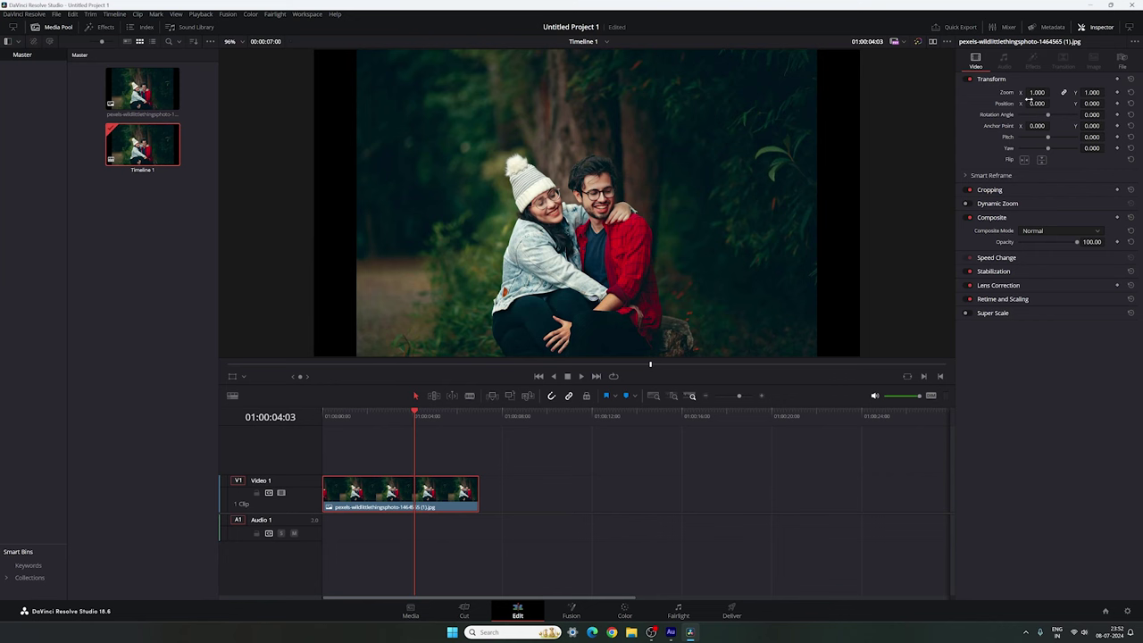
drag(1037, 92, 1099, 104)
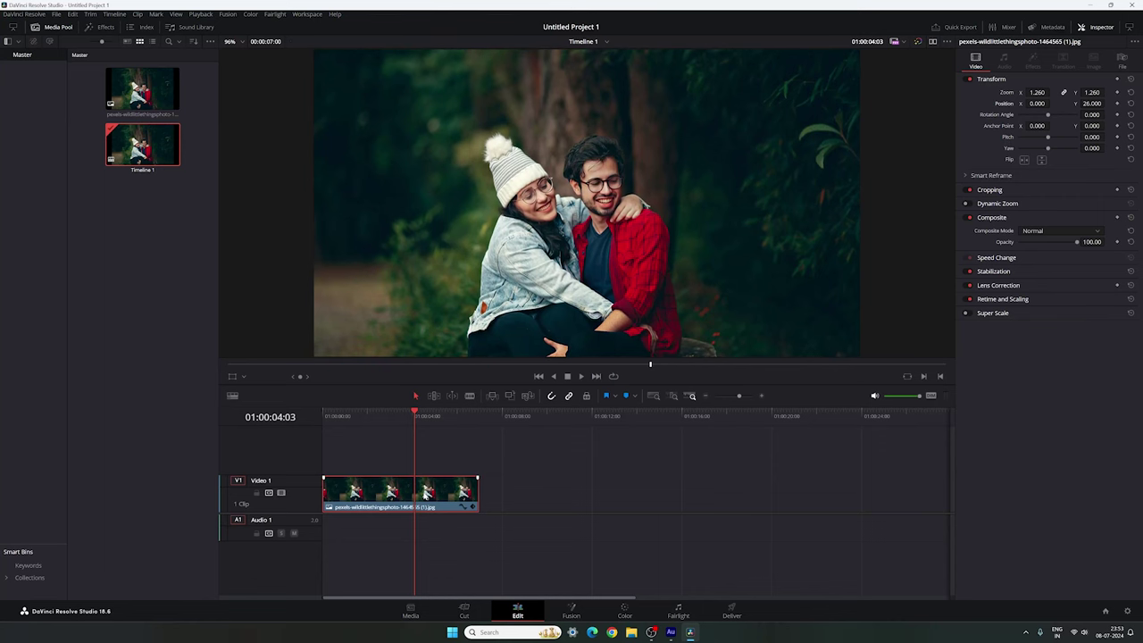
right_click(427, 492)
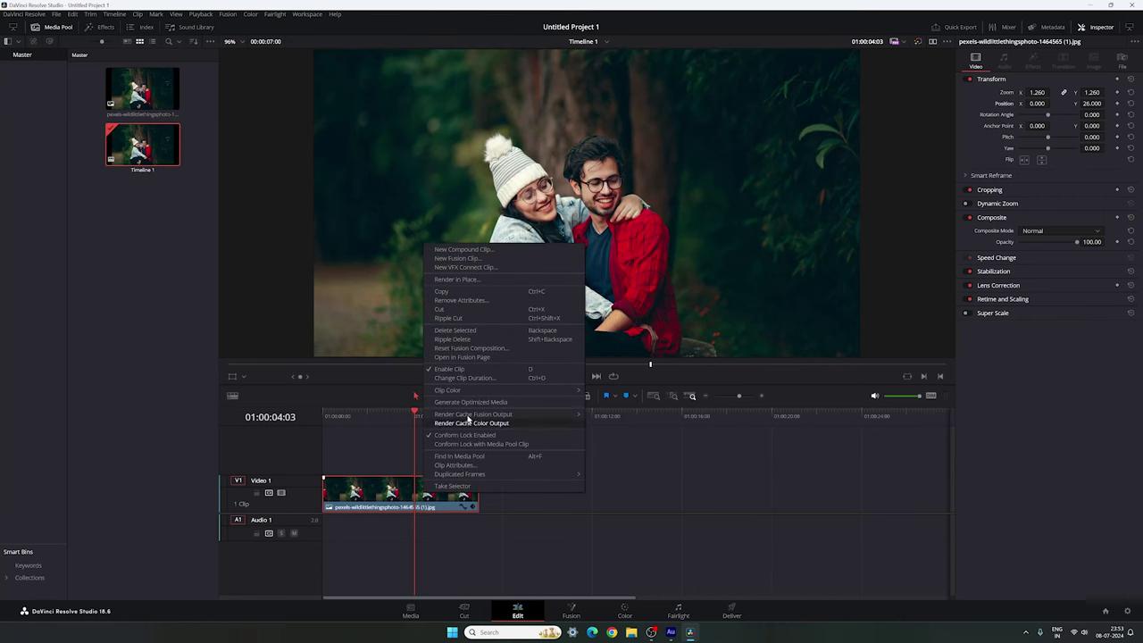
click(458, 258)
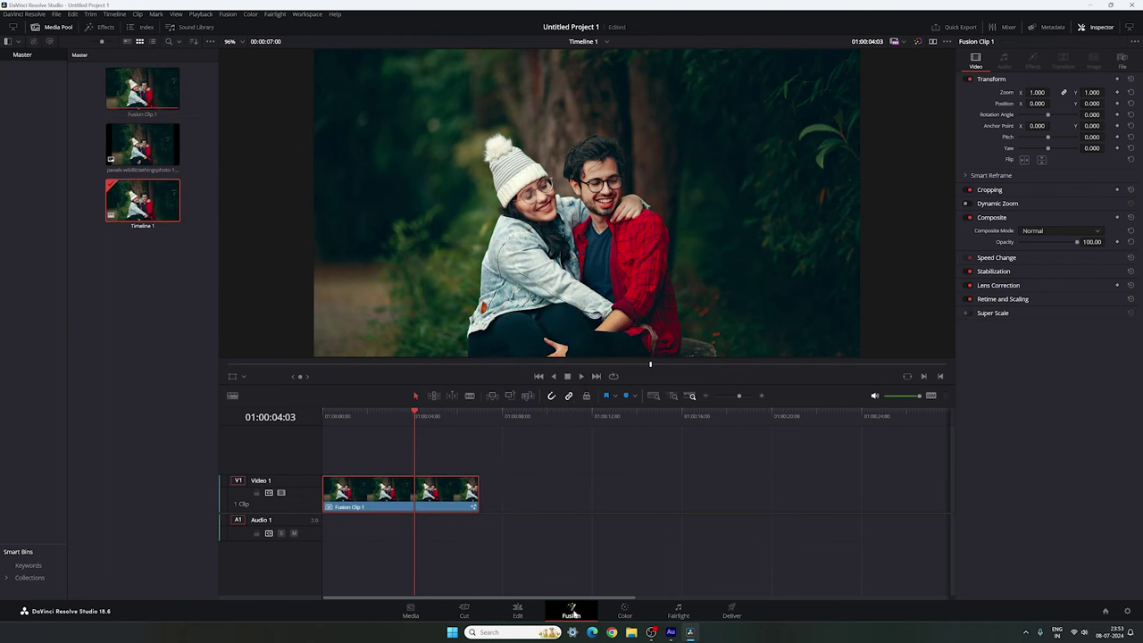
Step: Open the clip in Fusion, disconnect MediaIn1 from MediaOut1, and move the two nodes far apart
click(570, 610)
drag(333, 510, 415, 516)
drag(627, 492, 434, 507)
drag(683, 497, 892, 425)
drag(183, 491, 131, 563)
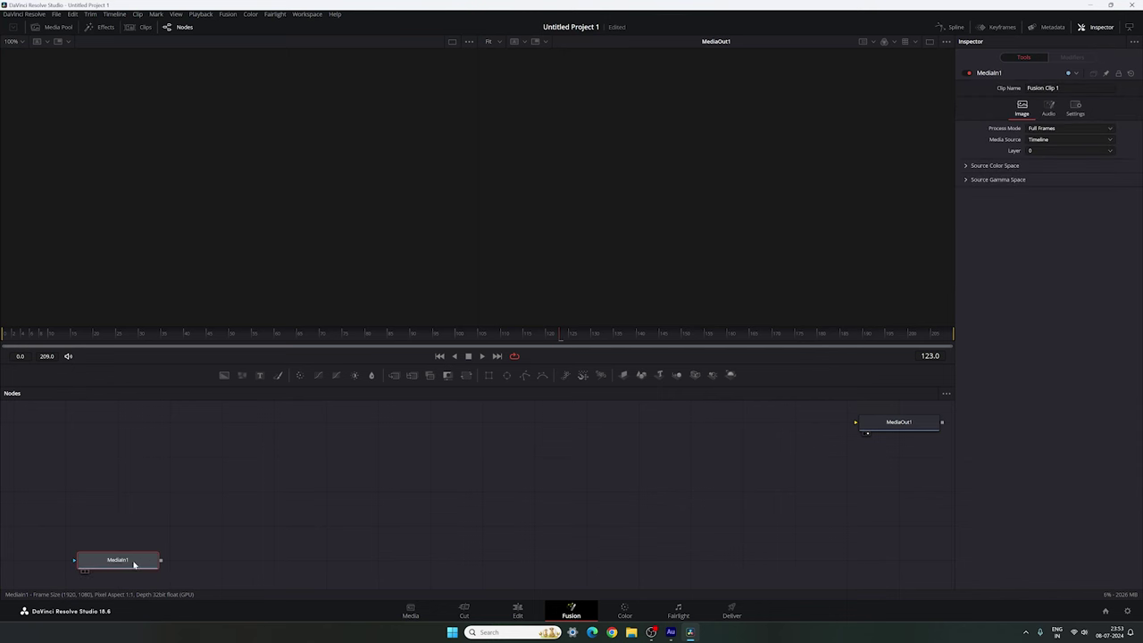
Step: Display MediaIn1 in a single full-width viewer and reposition its node in the graph
key(1)
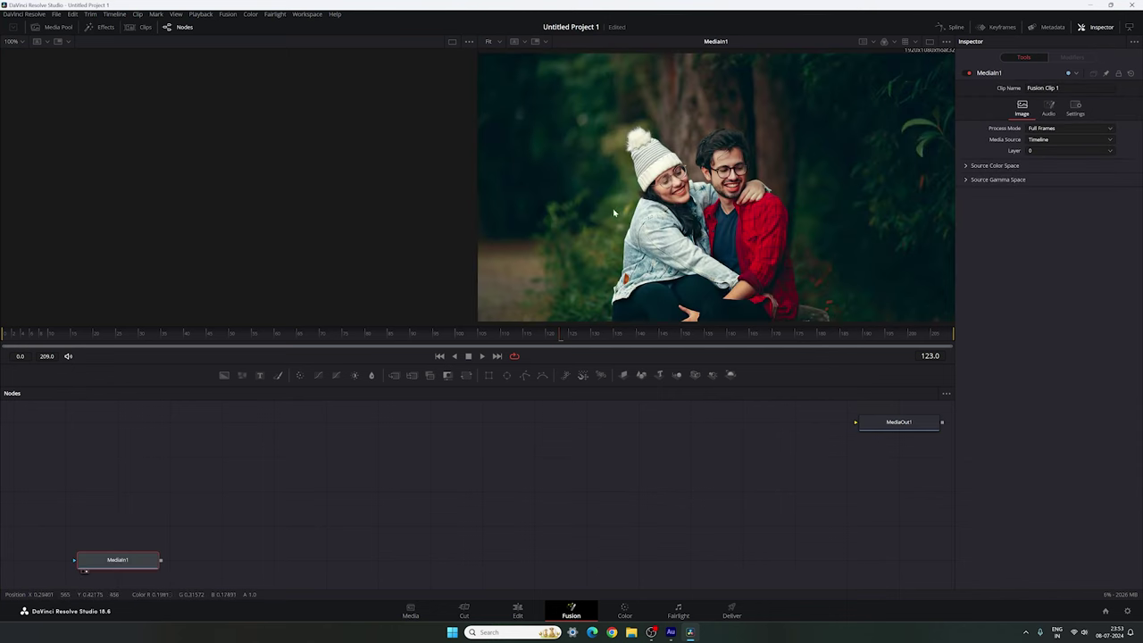
click(930, 42)
drag(147, 559, 200, 524)
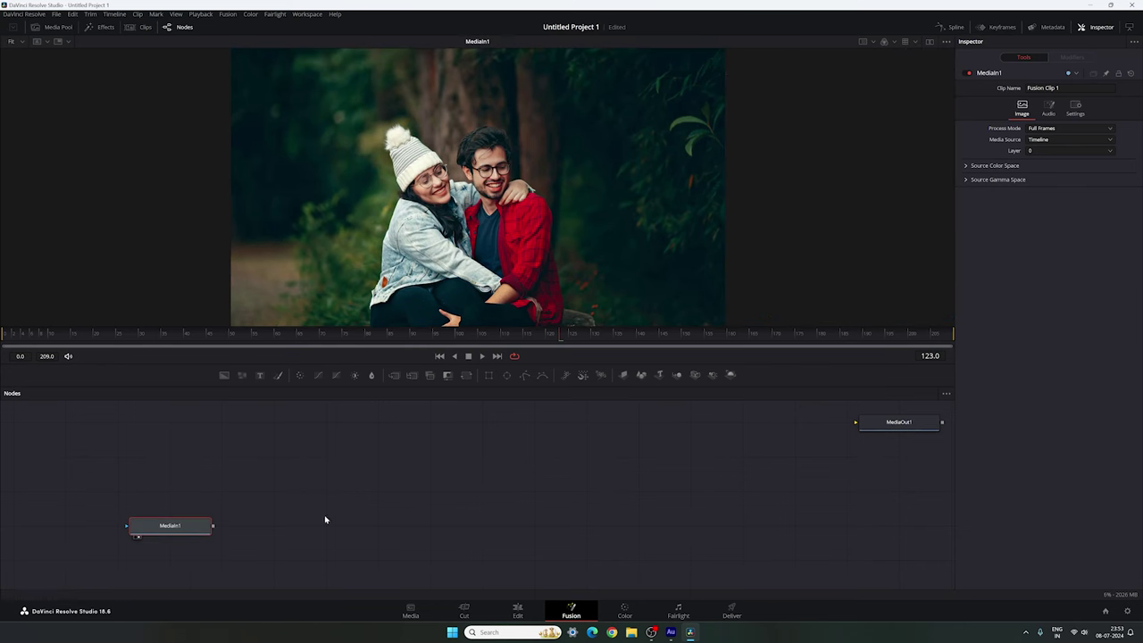
Step: Add a Transform node after MediaIn1, show it in the viewer, and modify its Center with Perturb
click(466, 374)
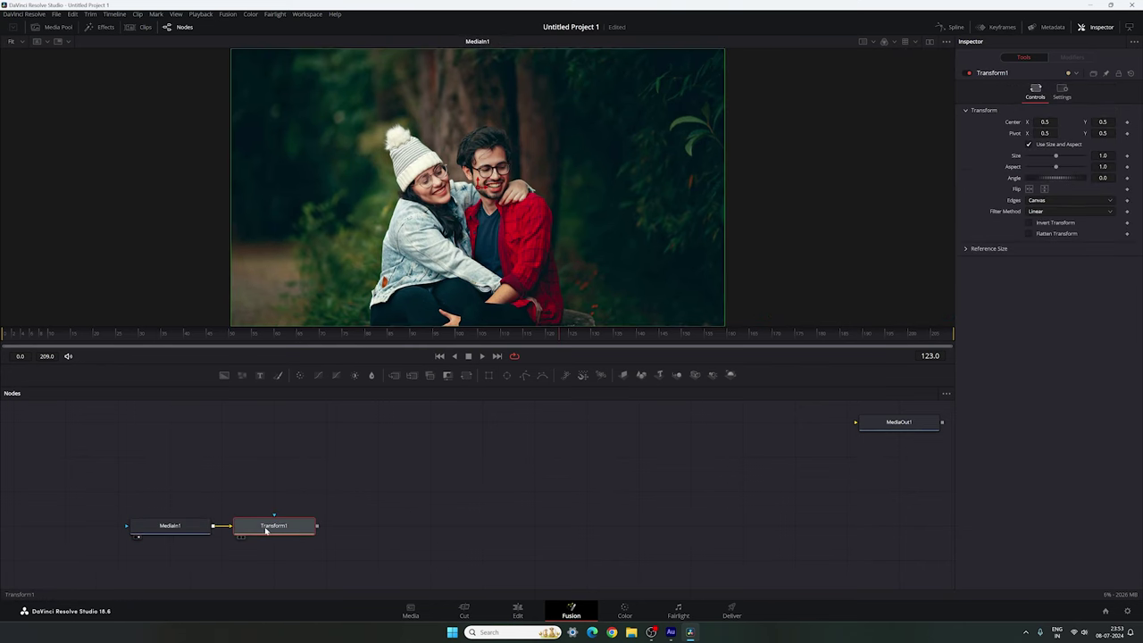
drag(274, 528, 482, 188)
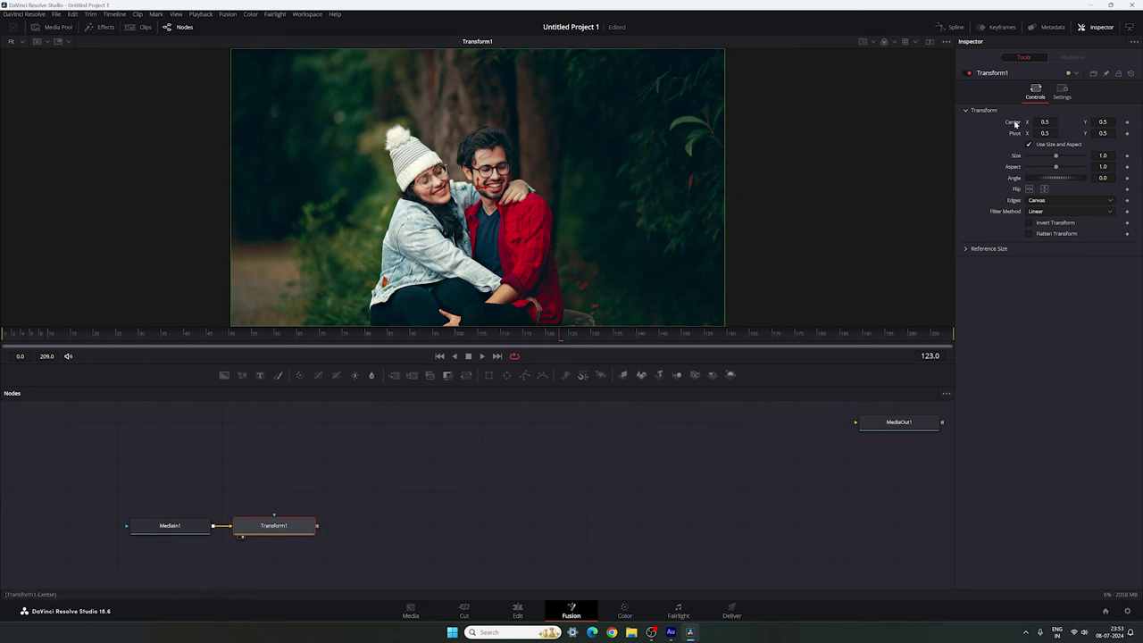
right_click(1011, 126)
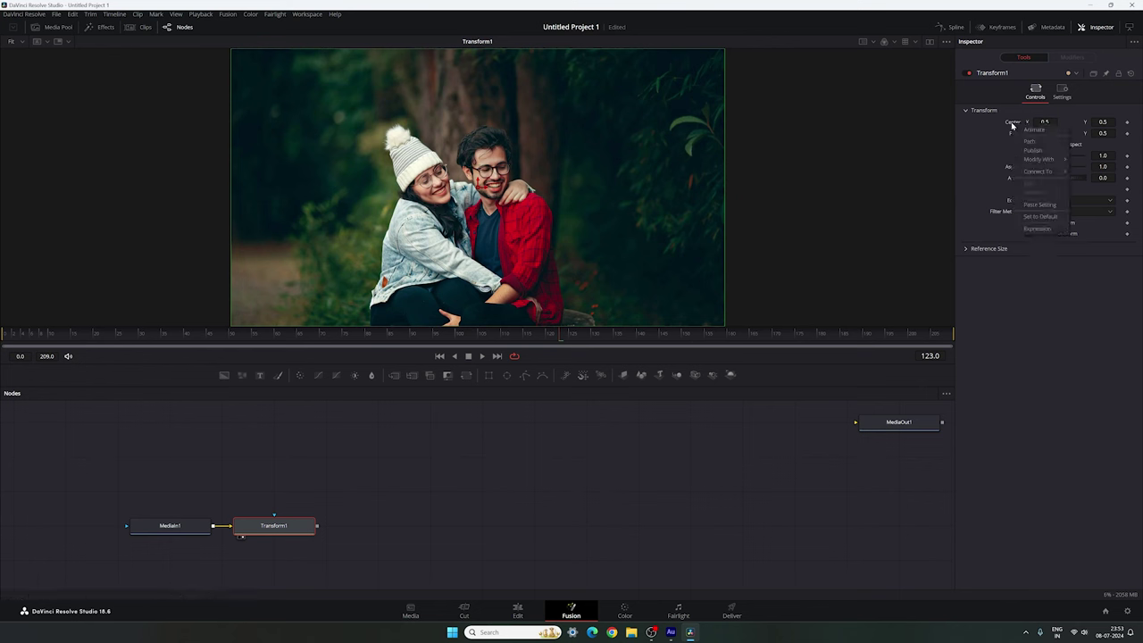
mouse_move(1039, 163)
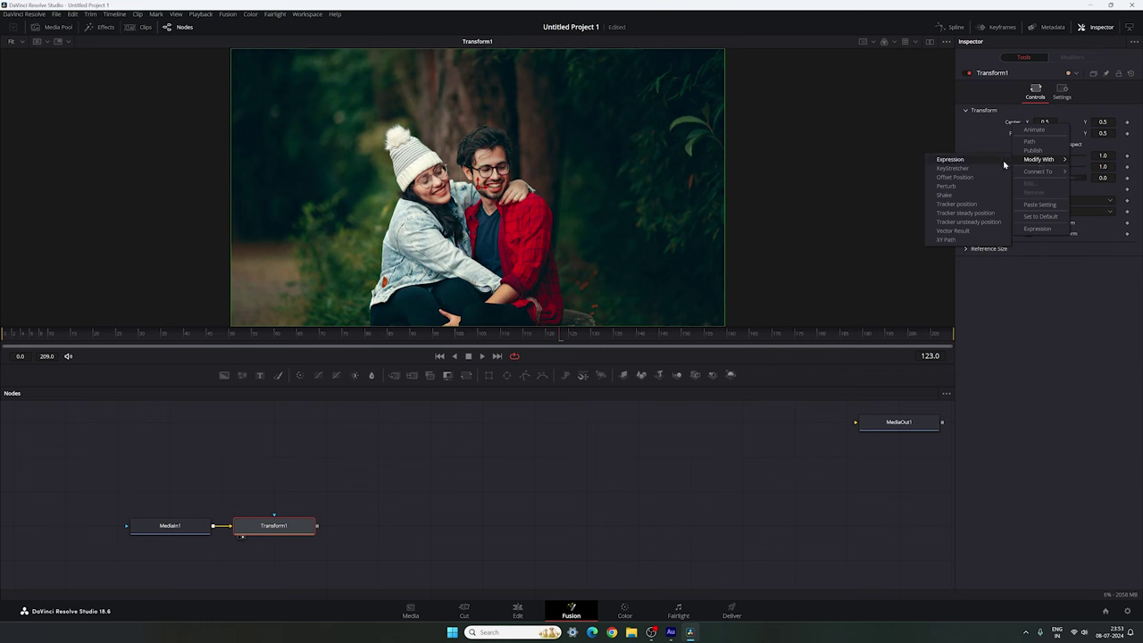
click(964, 191)
click(1066, 58)
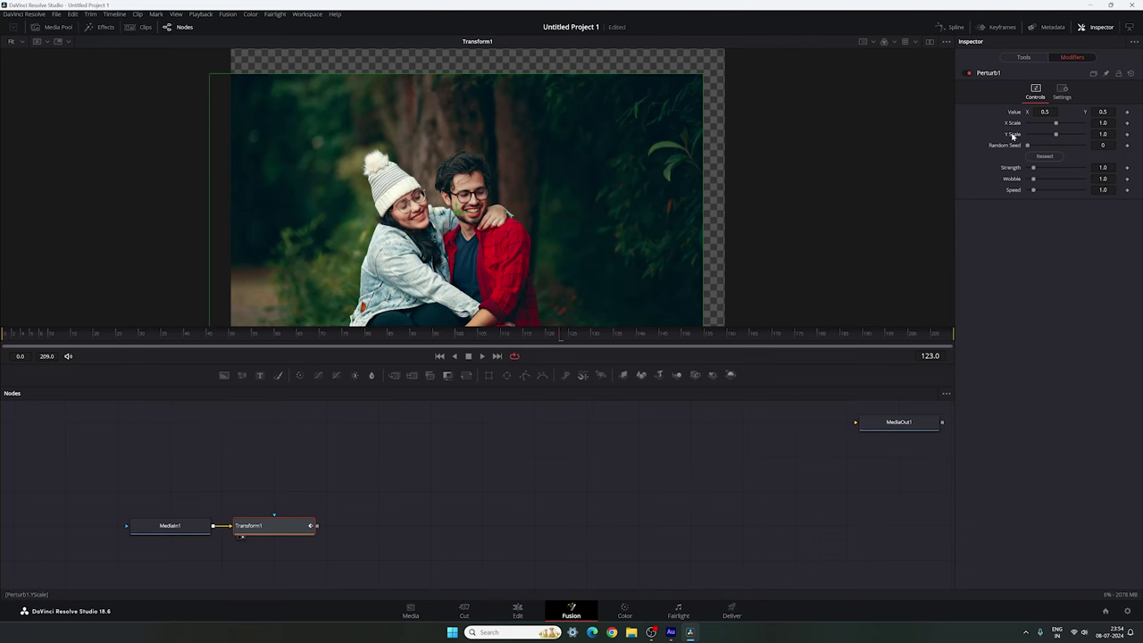
Step: Preview the Perturb motion and reduce its X Scale and Y Scale to 0.03 each
drag(426, 344, 571, 339)
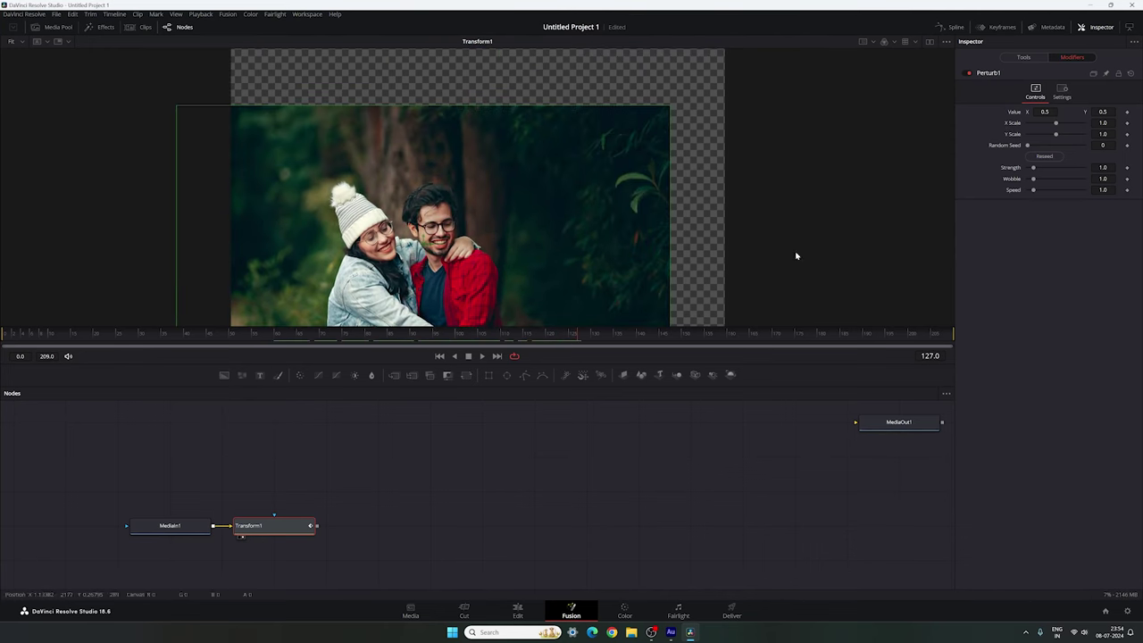
drag(1055, 123, 1039, 122)
double_click(1102, 123)
text(0)
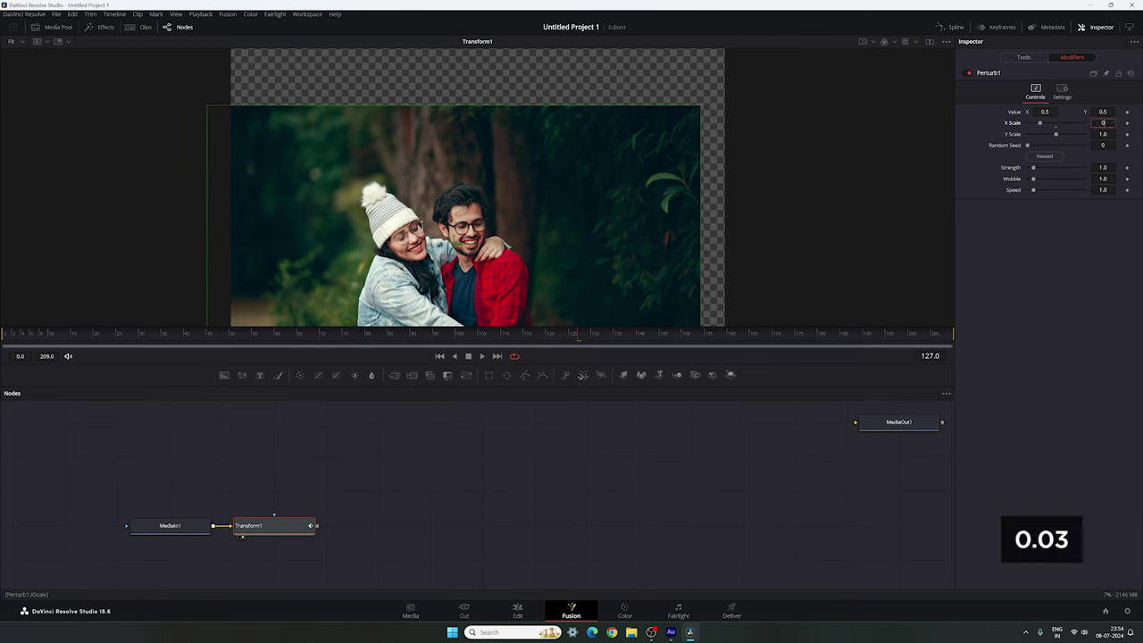
text(.03)
key(Tab)
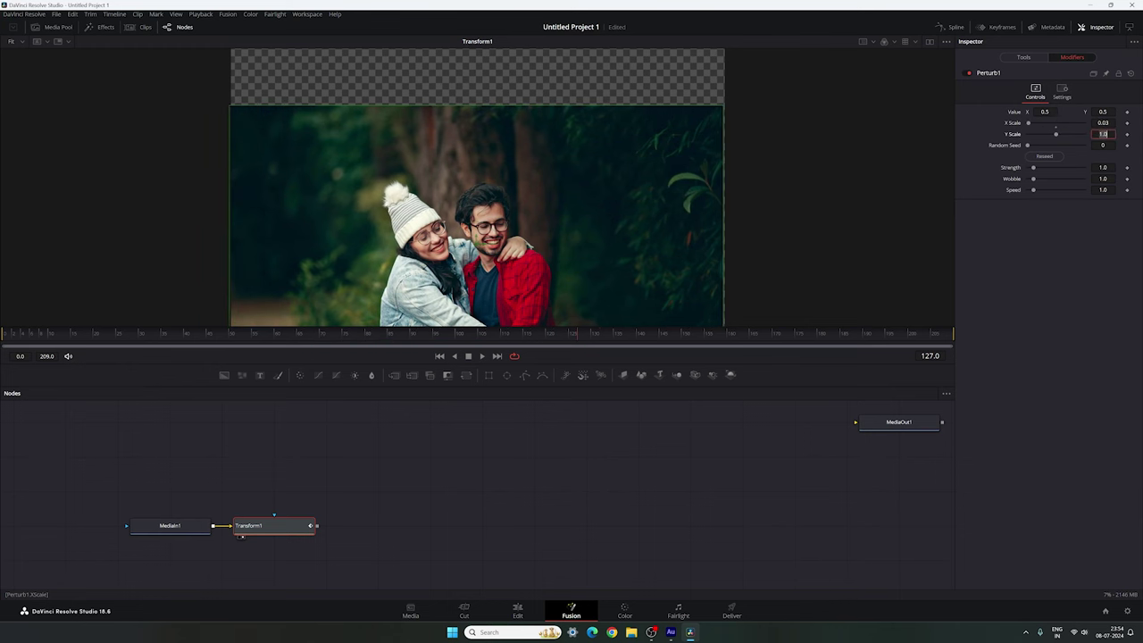
text(00.03)
key(Tab)
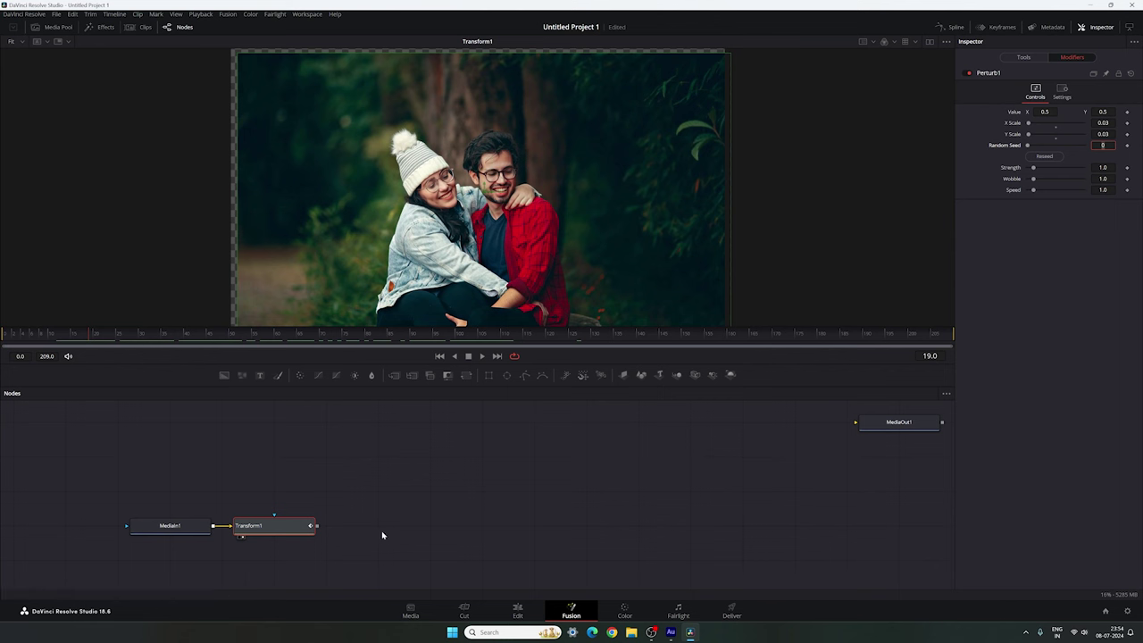
Step: Set the Edges of Transform1 to Mirror and play back the shake
click(288, 533)
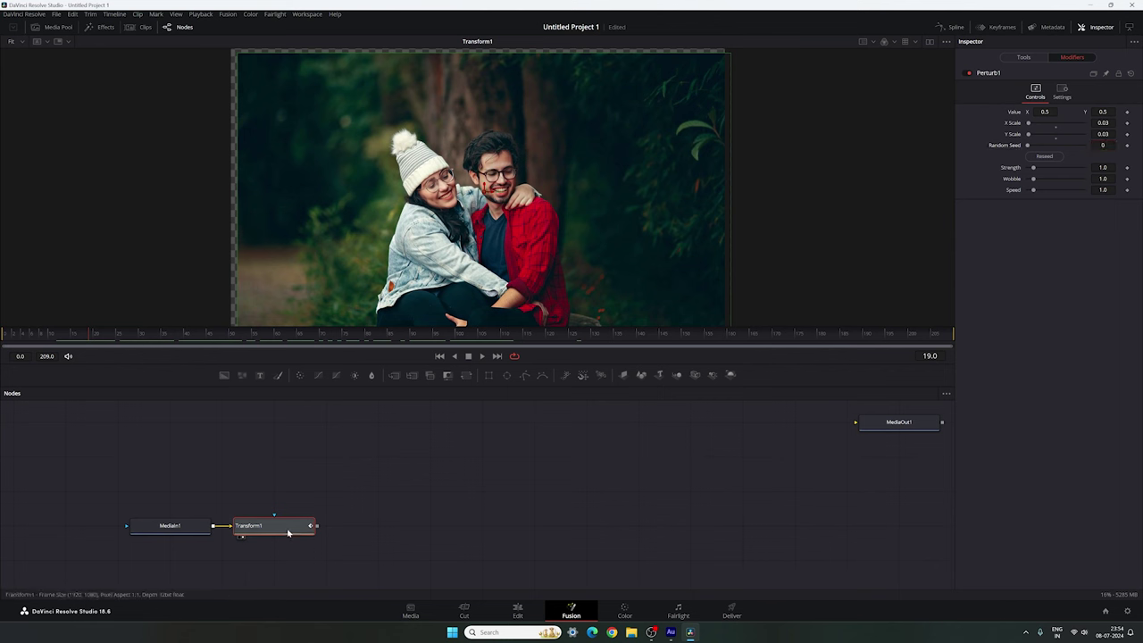
click(1023, 57)
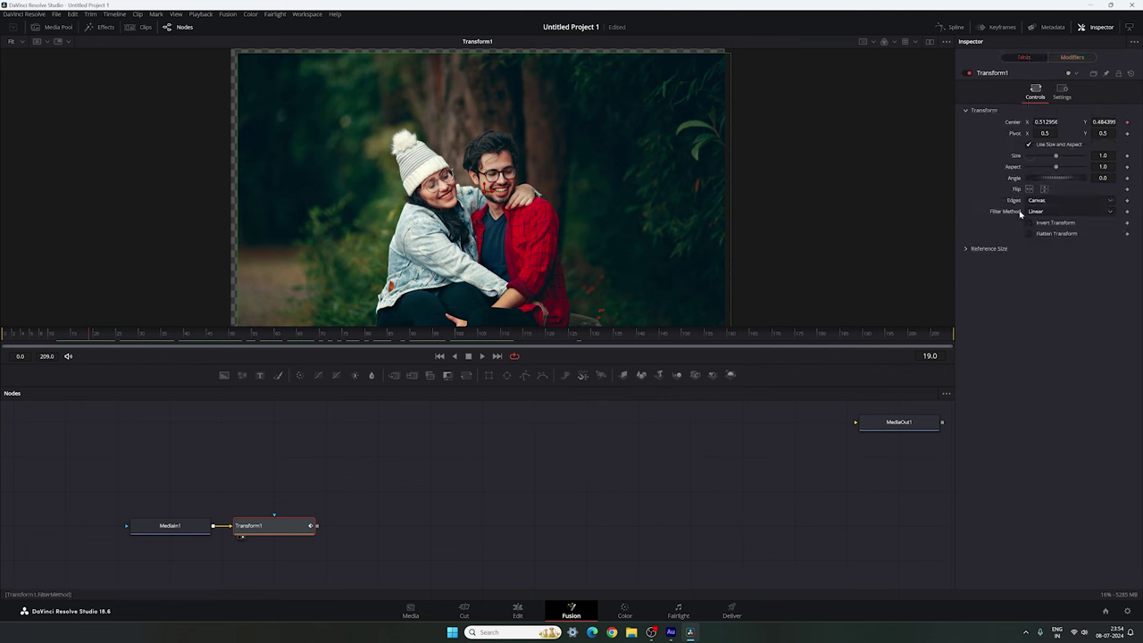
click(1055, 201)
click(1045, 247)
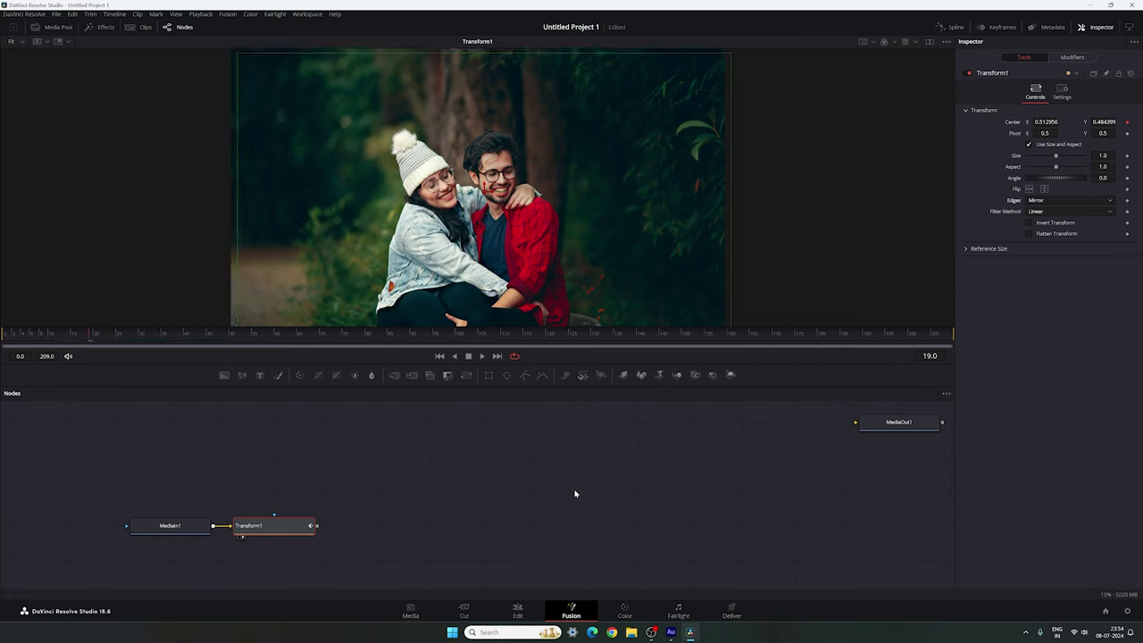
key(space)
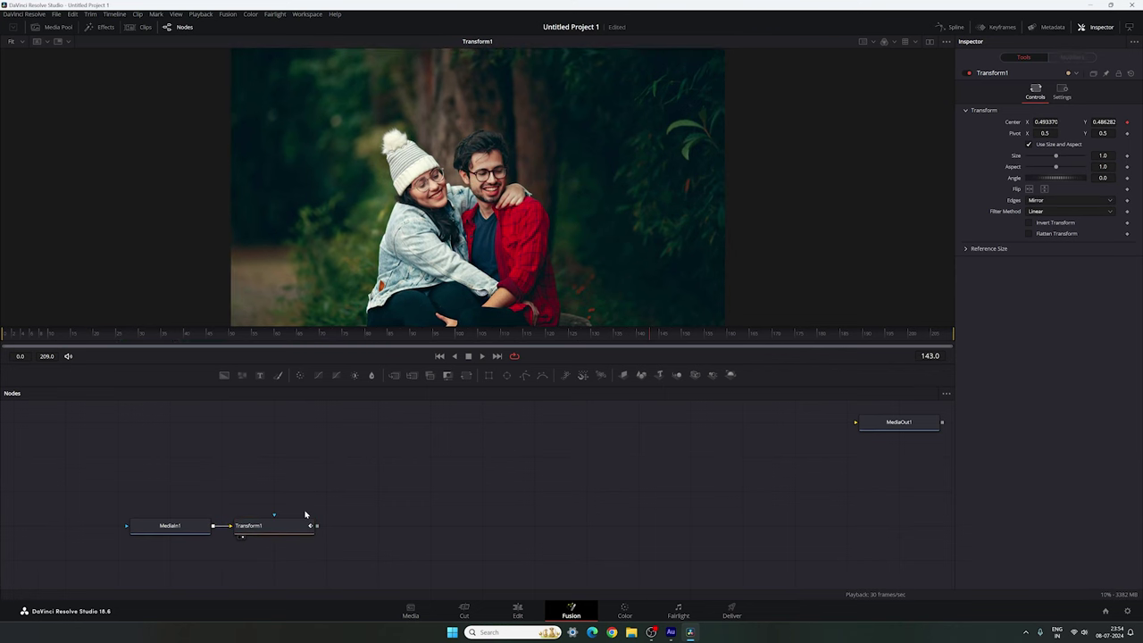
Step: Animate the Size of Transform1 from 1.2 at frame 0 to 1.0 at frame 209 and preview the zoom
click(270, 527)
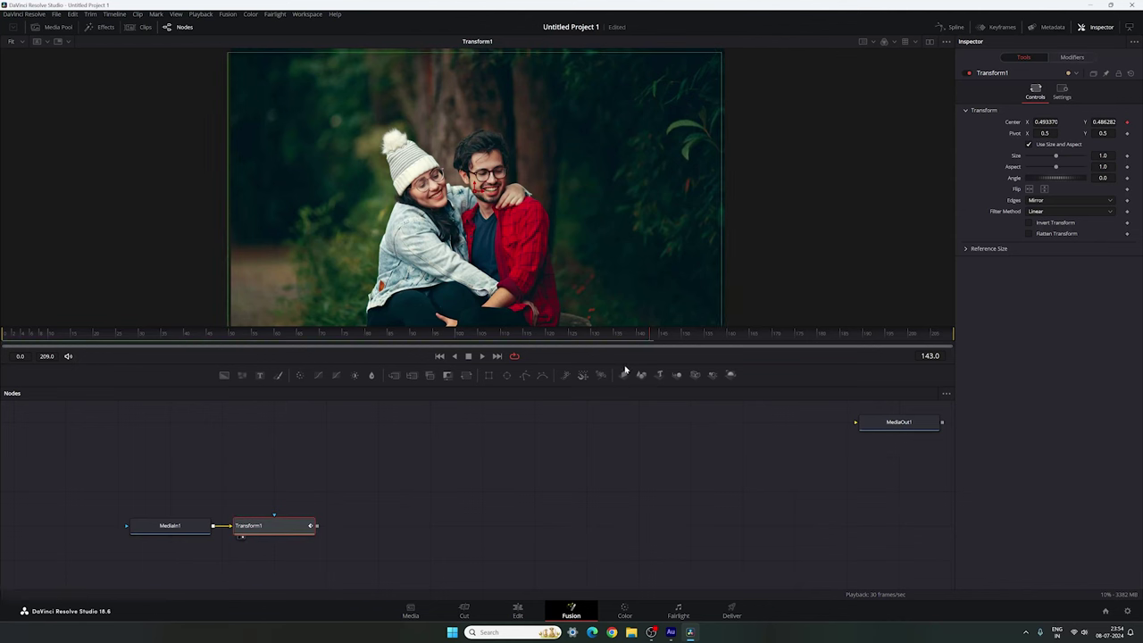
right_click(1016, 158)
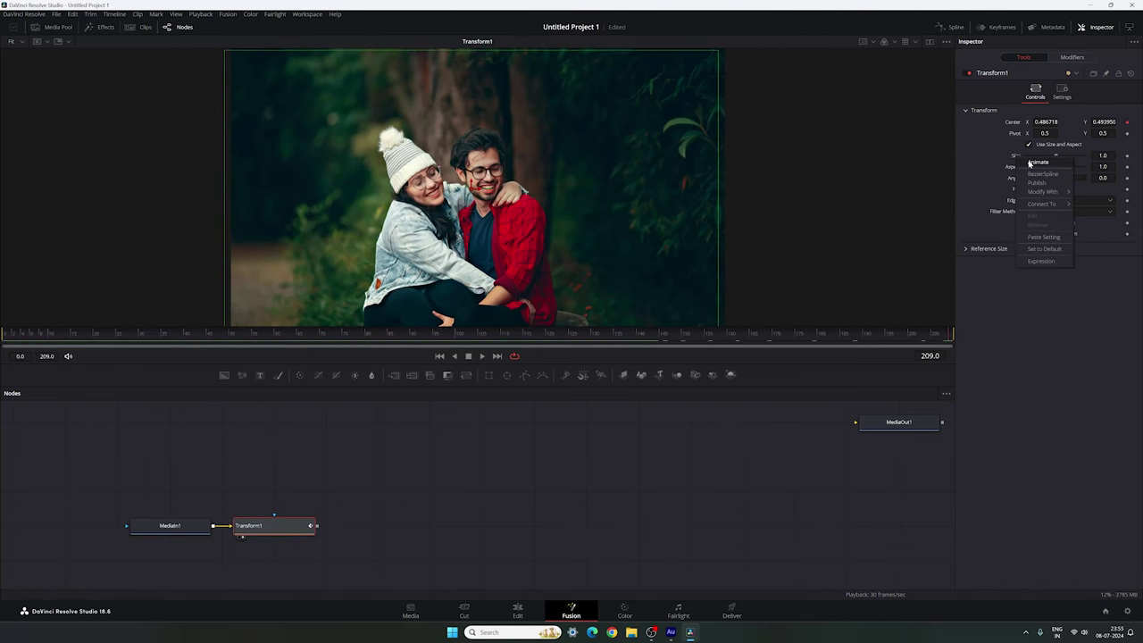
click(1034, 165)
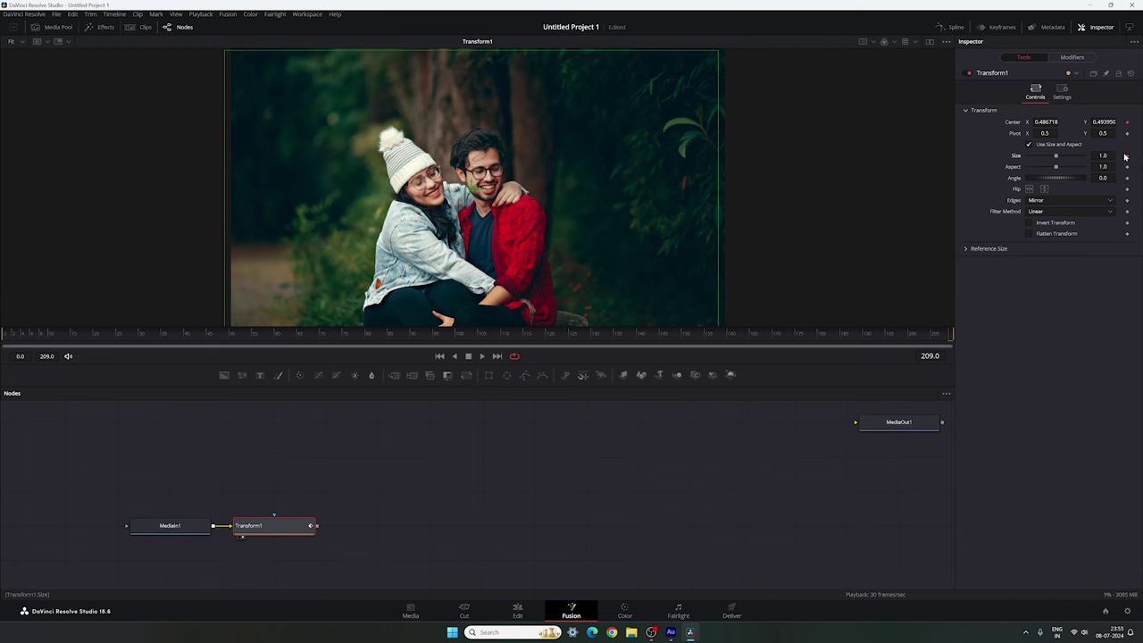
drag(539, 341, 2, 350)
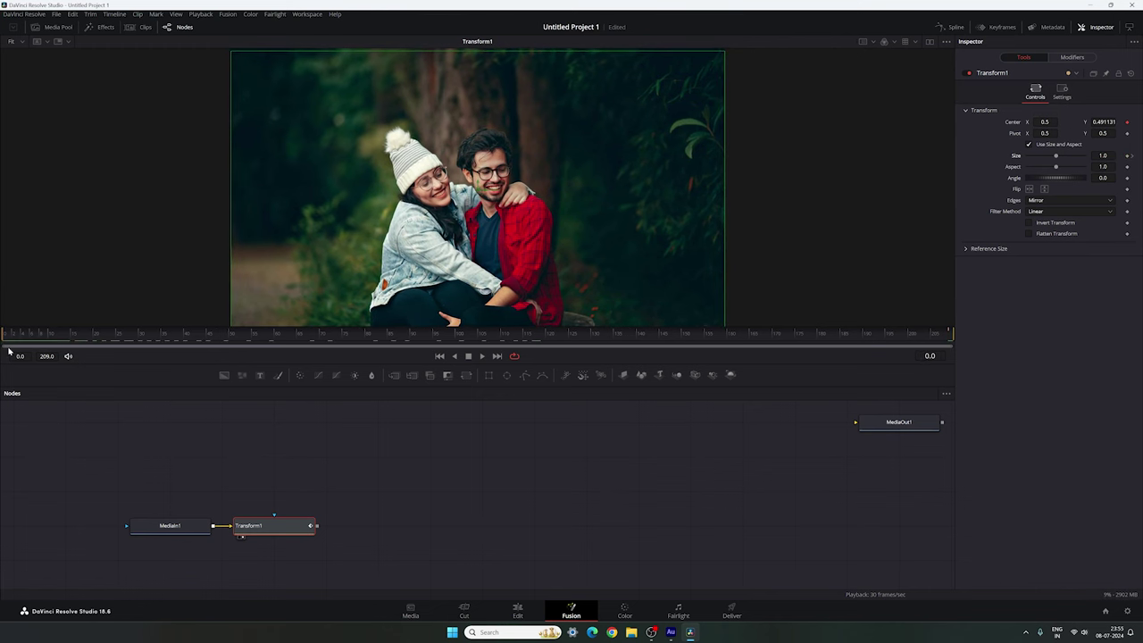
click(1103, 155)
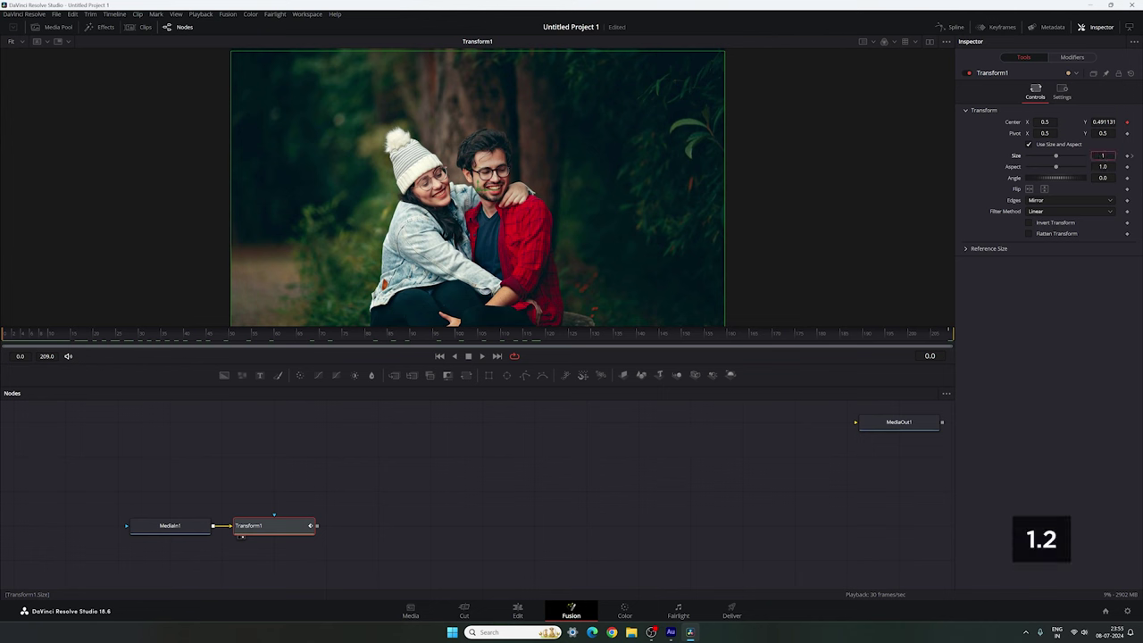
text(1.2)
key(Tab)
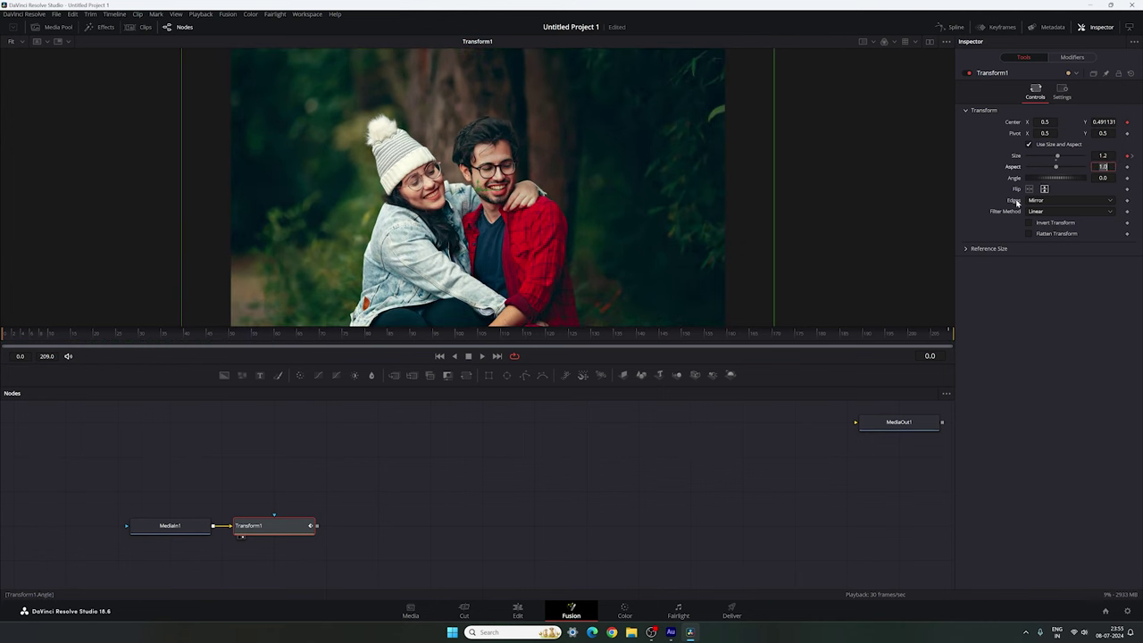
drag(49, 336, 322, 344)
Step: Add a solid black Background node above Transform1, show it in the viewer, and mask it with a Rectangle
click(319, 478)
drag(320, 477, 387, 484)
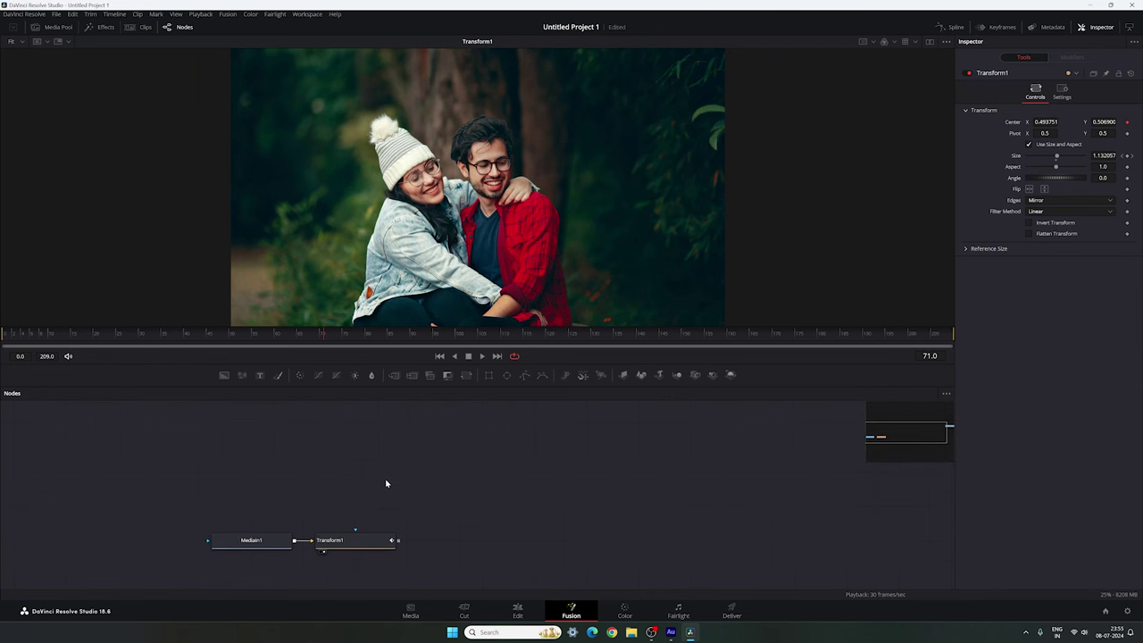
drag(223, 375, 422, 241)
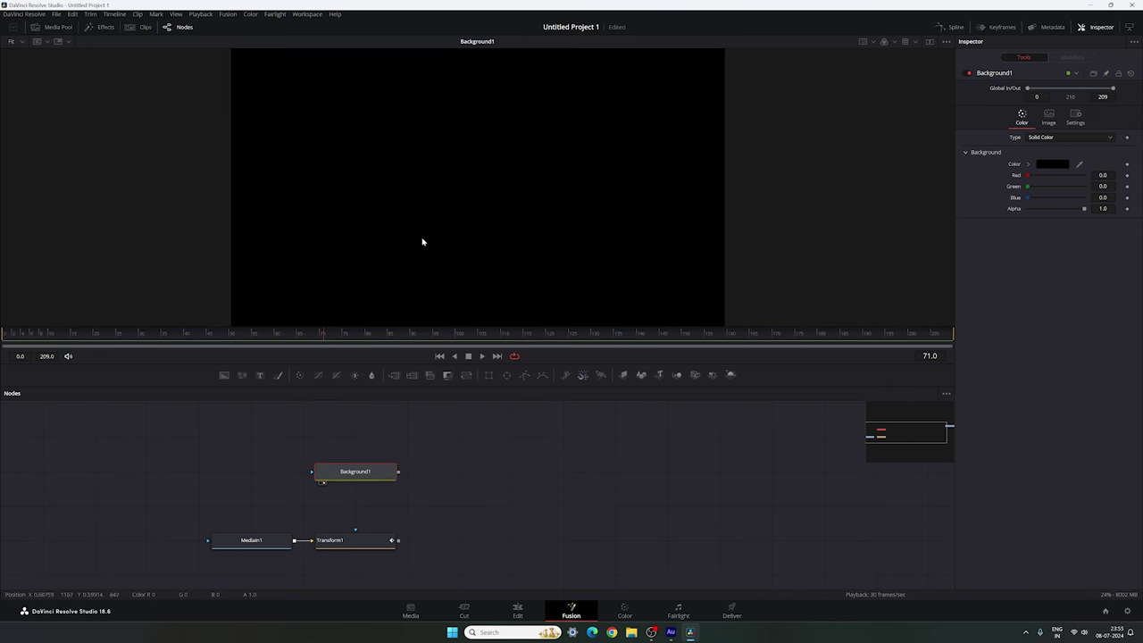
click(470, 469)
drag(488, 382, 373, 478)
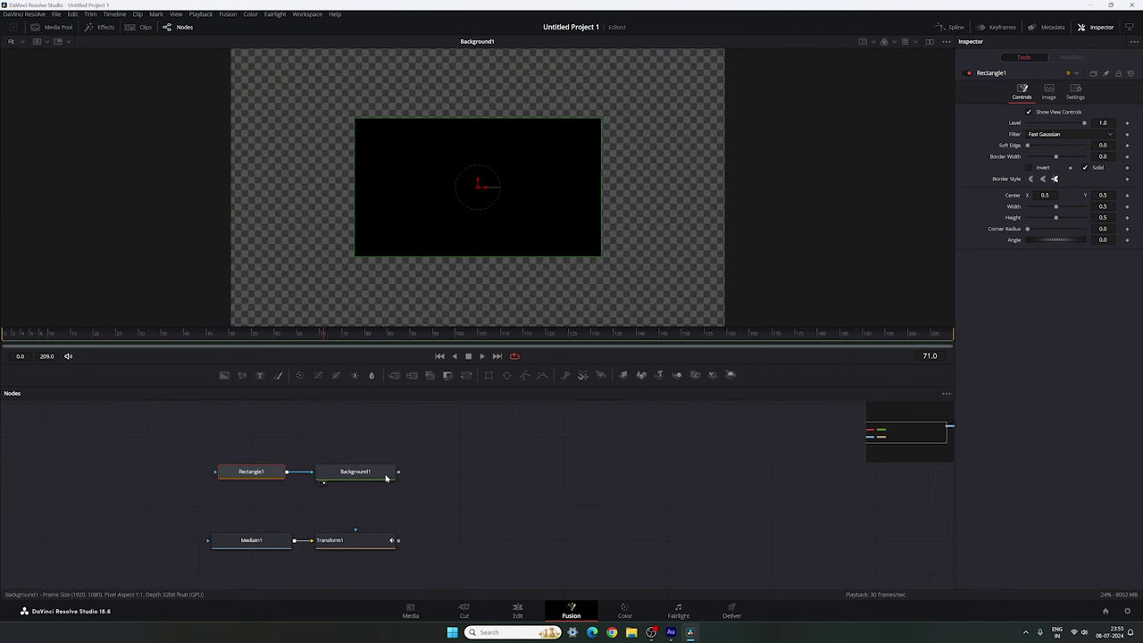
Step: Rename the Background1 node to Matte
click(364, 475)
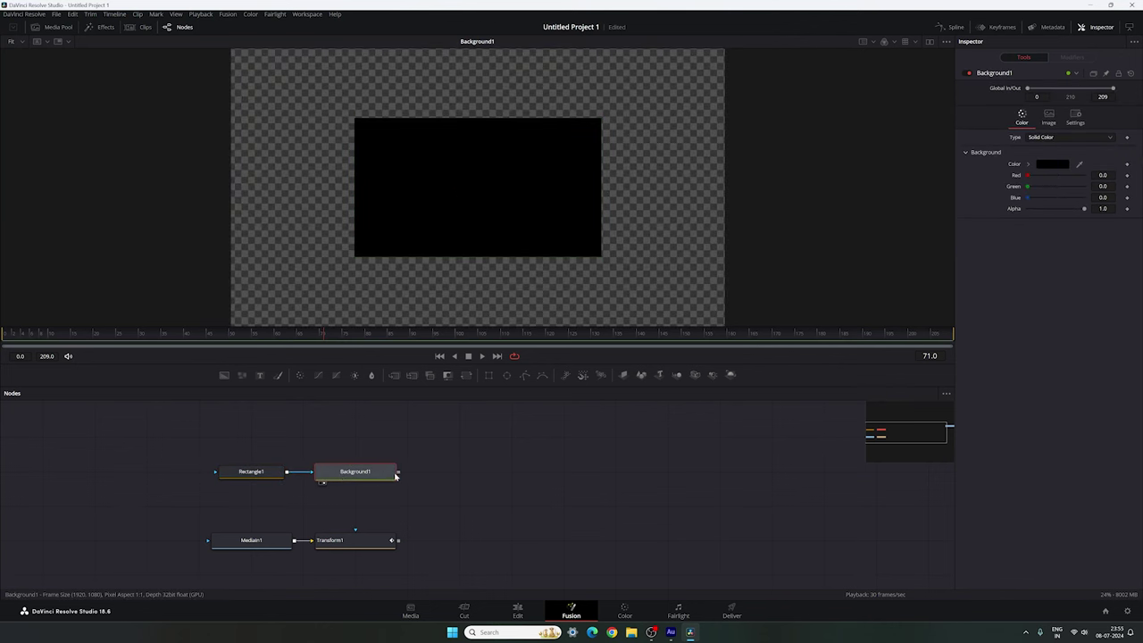
right_click(374, 478)
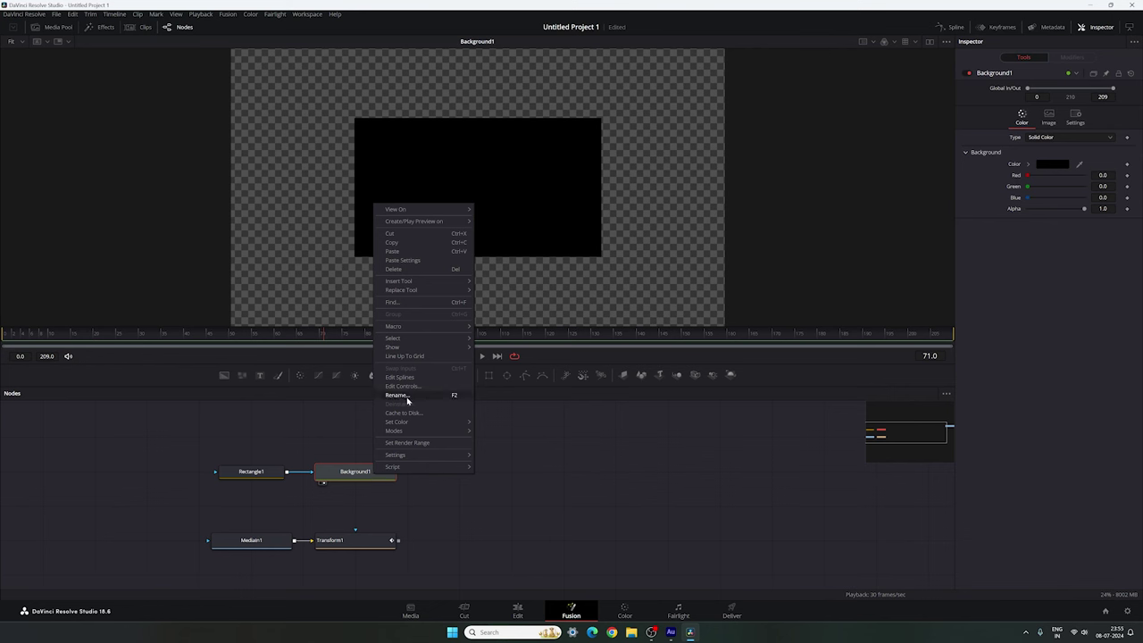
click(360, 474)
key(F2)
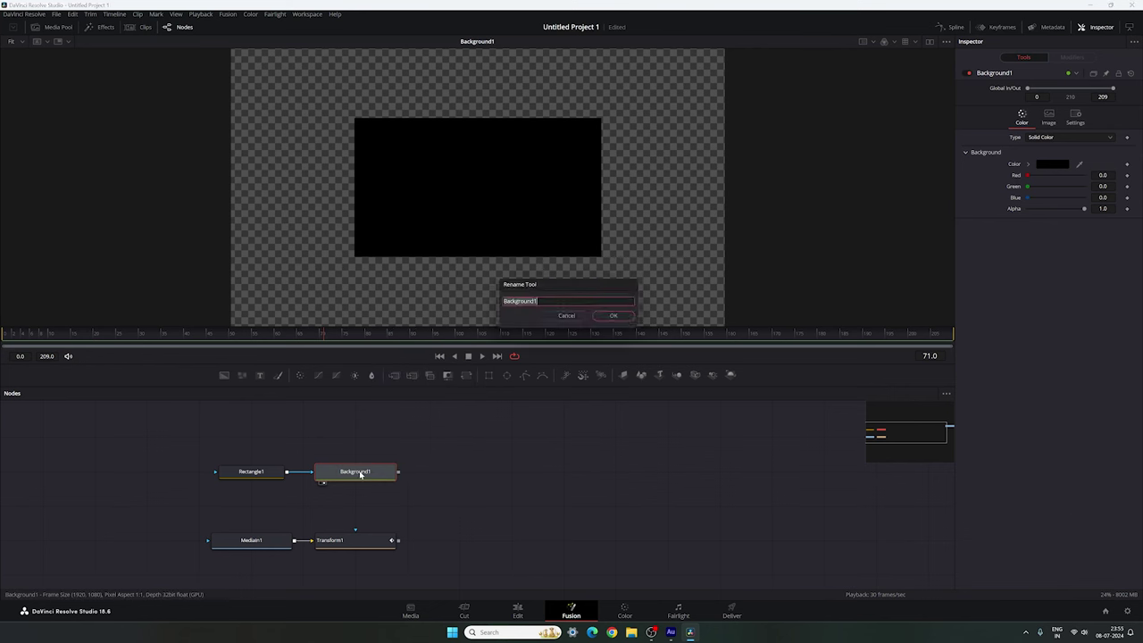
key(BackSpace)
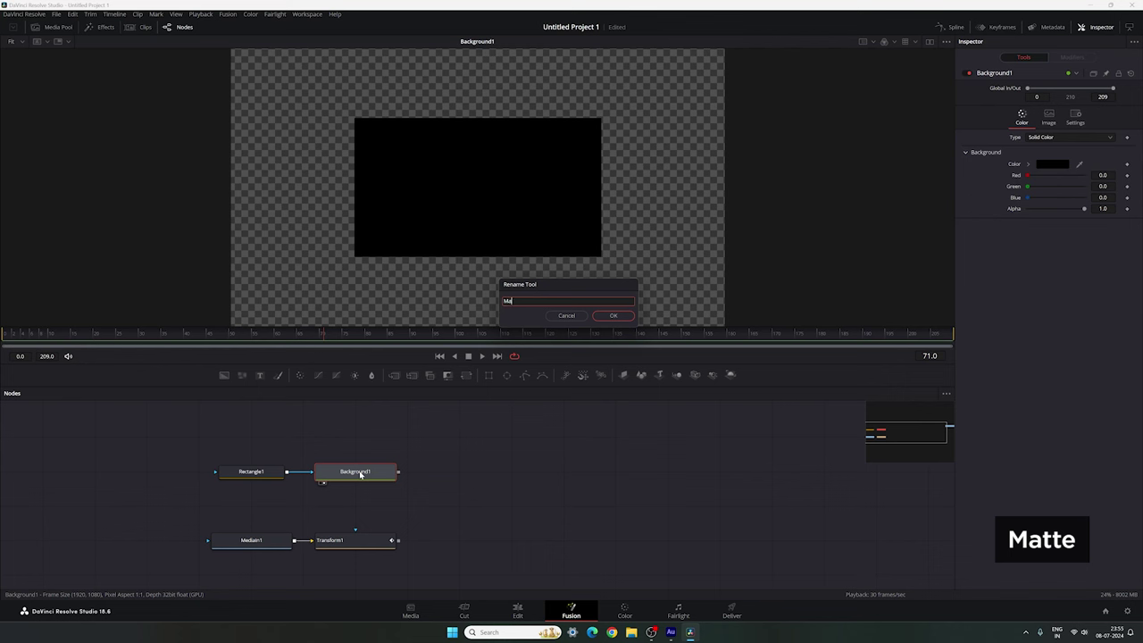
click(613, 316)
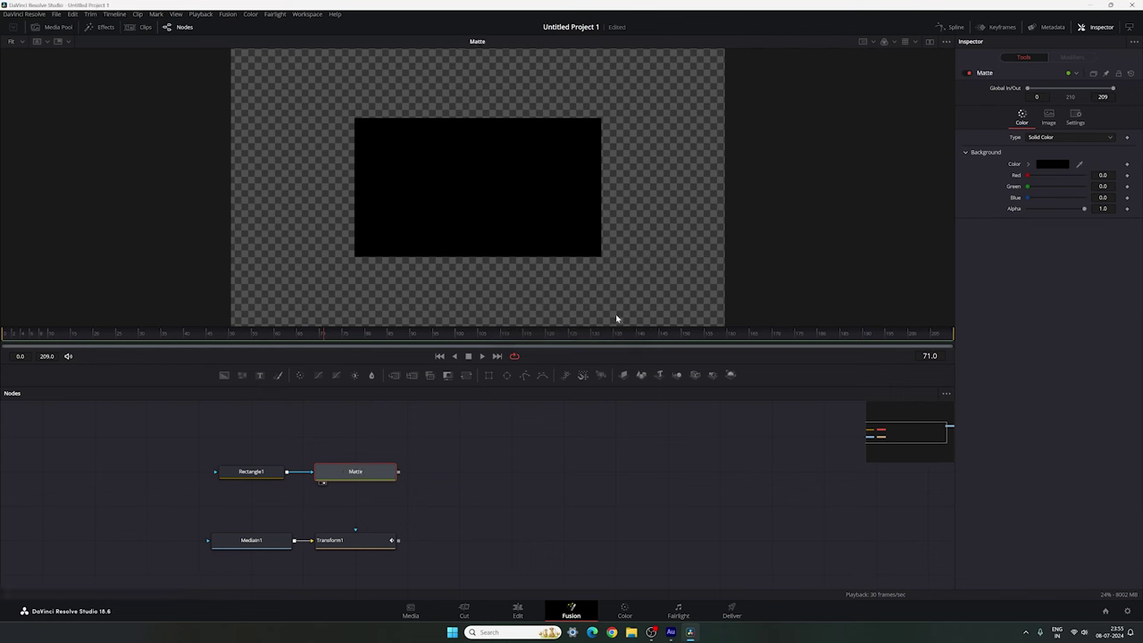
Step: At frame 60, set the Width of Rectangle1 to 1.5 and its Height to 1.01
click(260, 472)
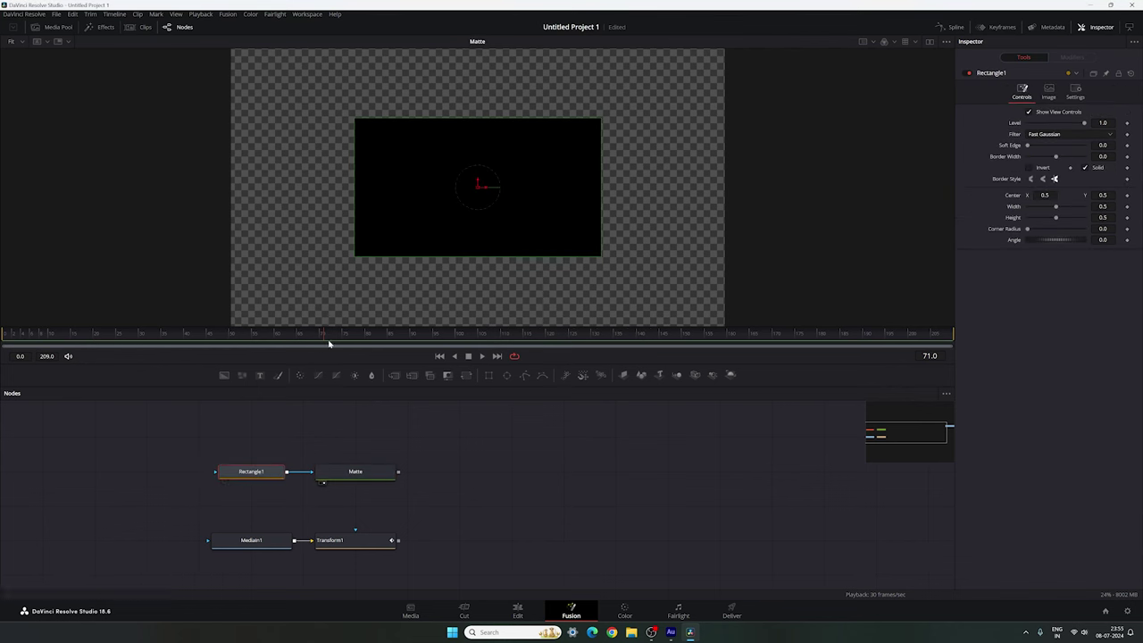
click(276, 340)
drag(1056, 209, 1084, 209)
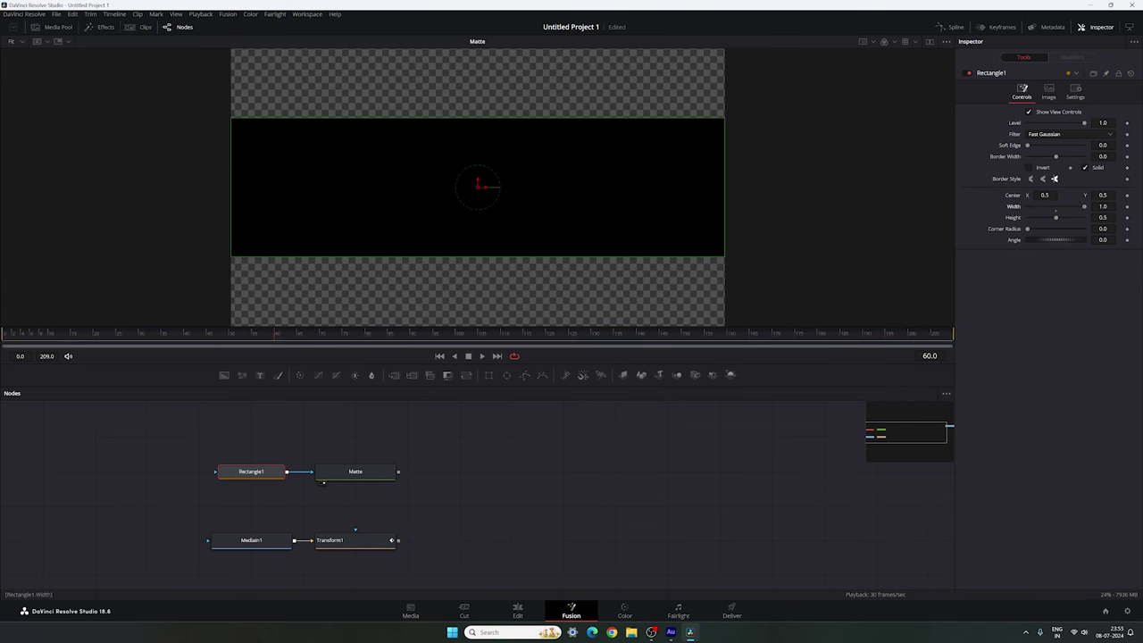
text(1.5)
key(Tab)
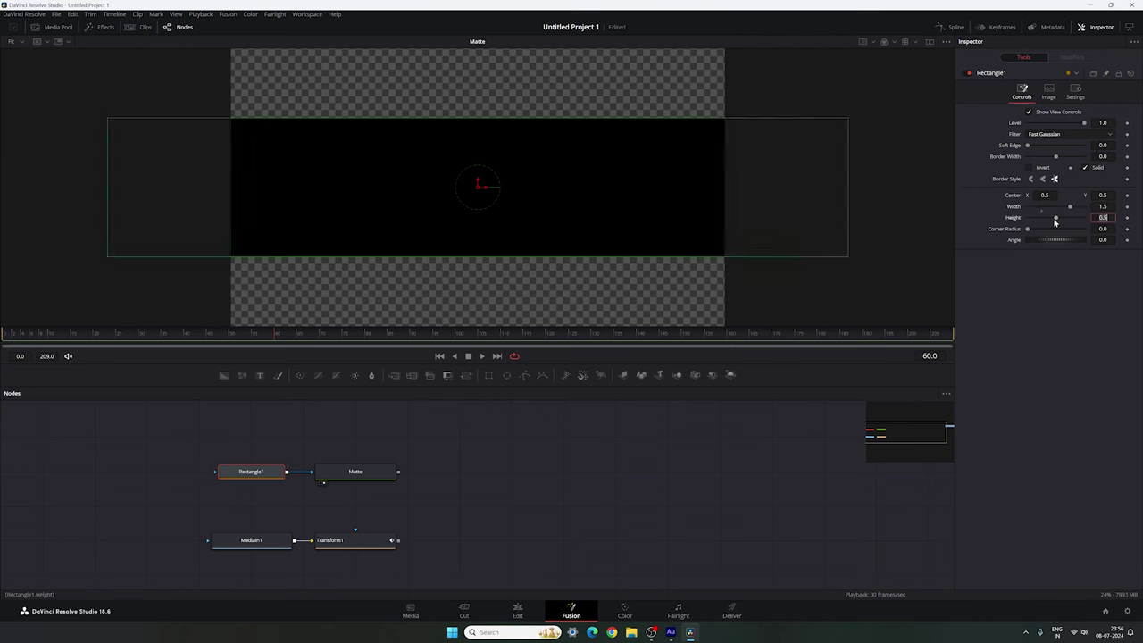
text(1)
key(Return)
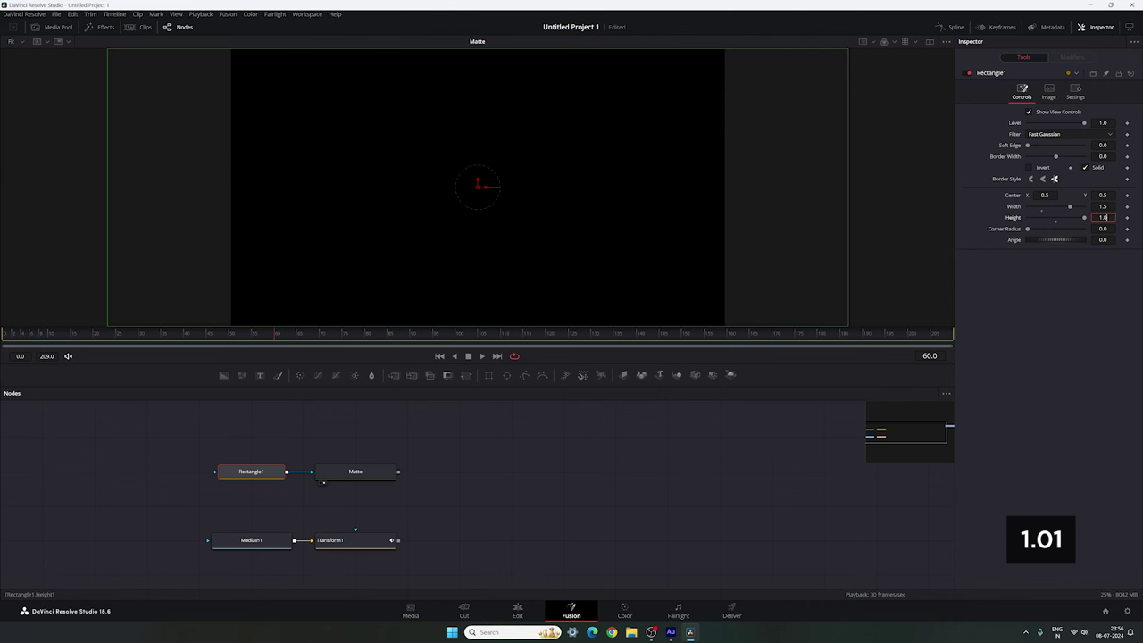
key(Return)
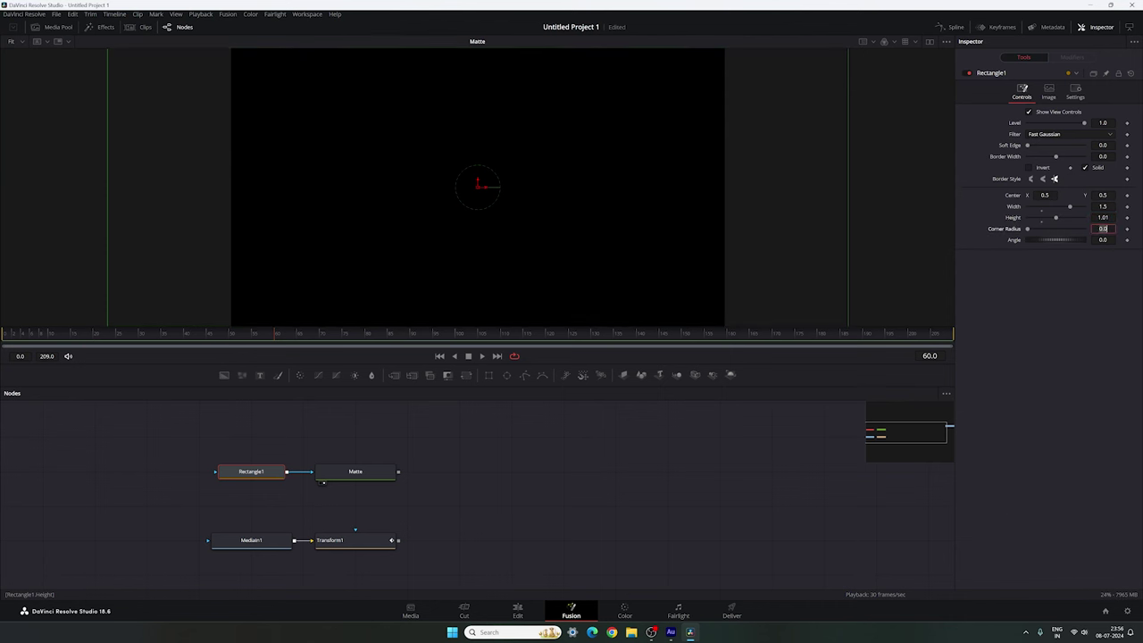
Step: Add keyframes for the Angle and Height of Rectangle1 at frame 60
right_click(1014, 243)
click(1036, 246)
right_click(1023, 223)
click(1027, 224)
Step: At frame 0, set the Angle of Rectangle1 to 90 and its Height to 0
drag(273, 337, 3, 356)
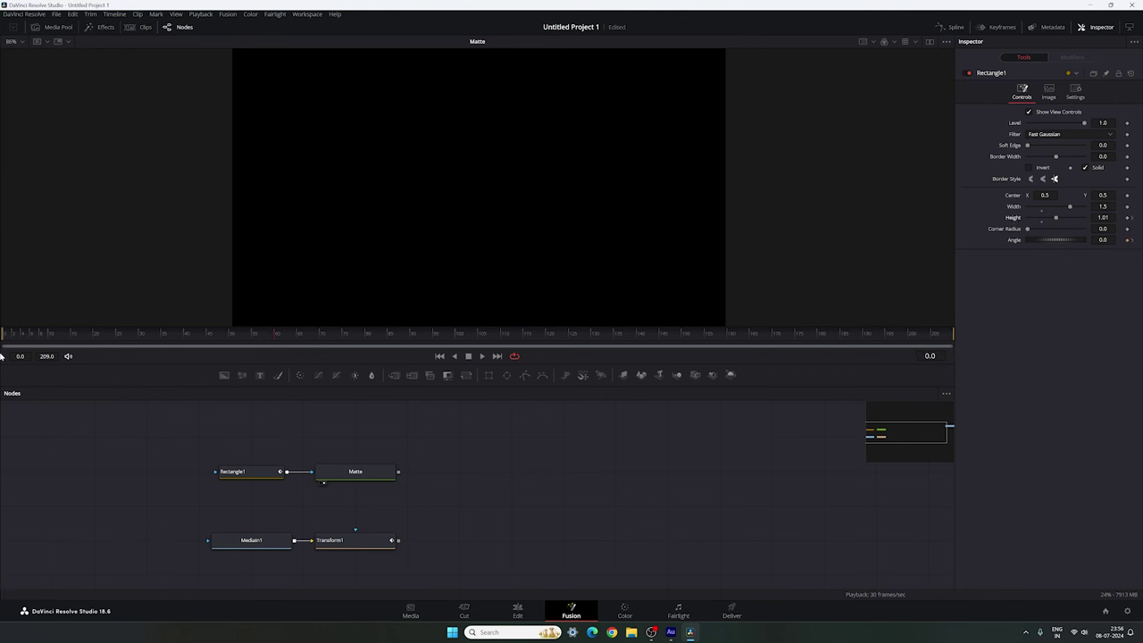
click(248, 471)
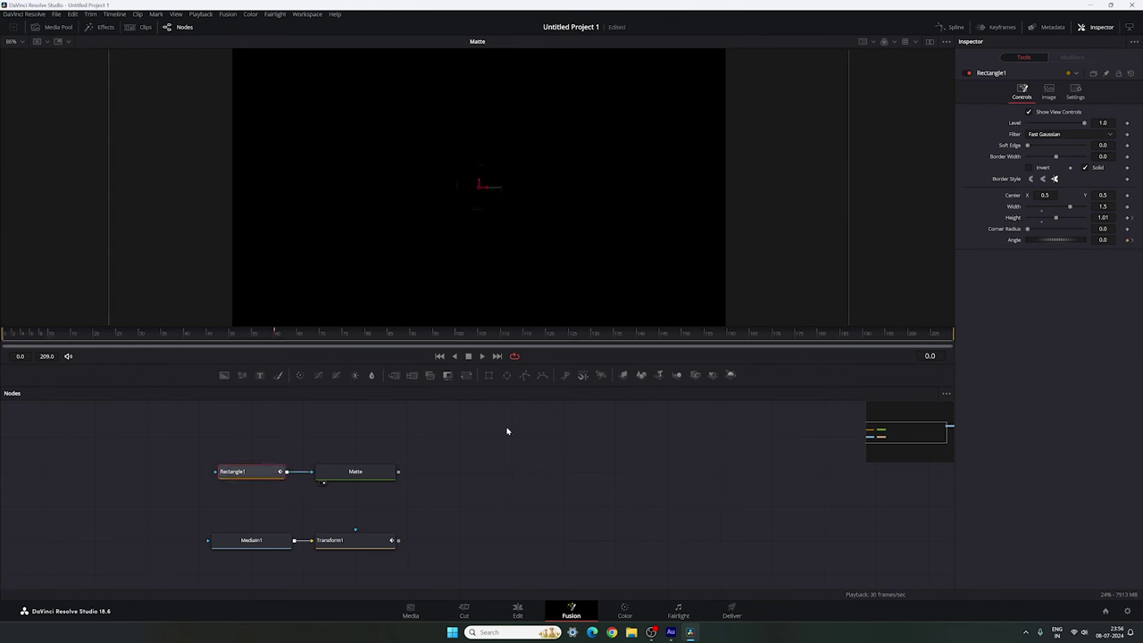
click(1102, 239)
text(9)
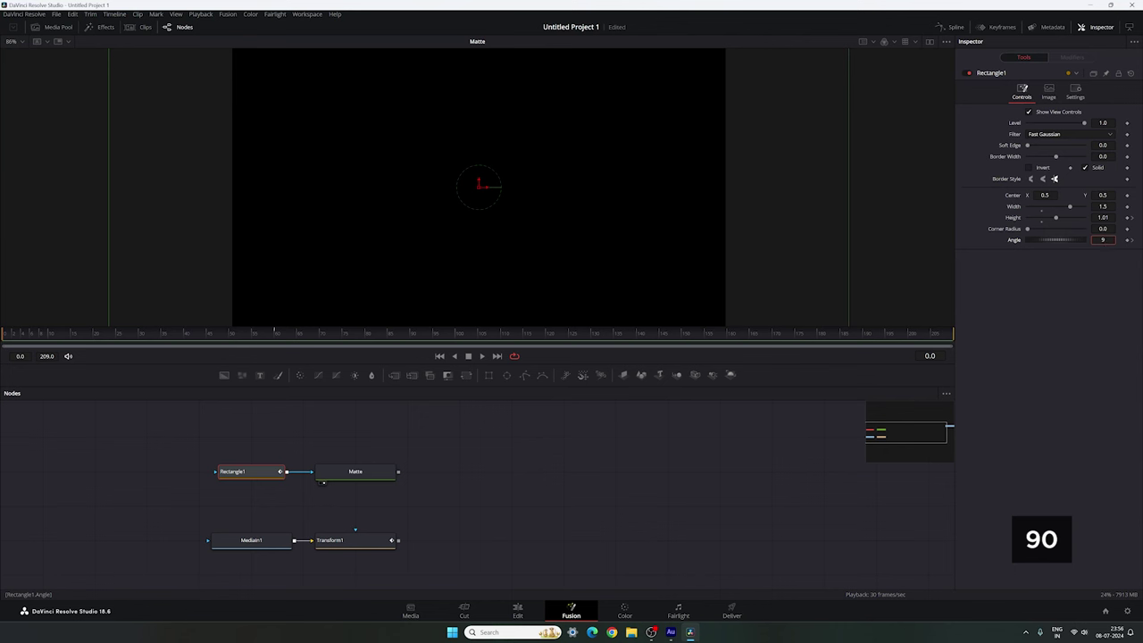
text(0)
key(Tab)
drag(1056, 218, 1002, 223)
Step: Play back the rotating matte reveal from the first frame and scrub through its ending
drag(26, 337, 272, 333)
click(439, 356)
click(482, 355)
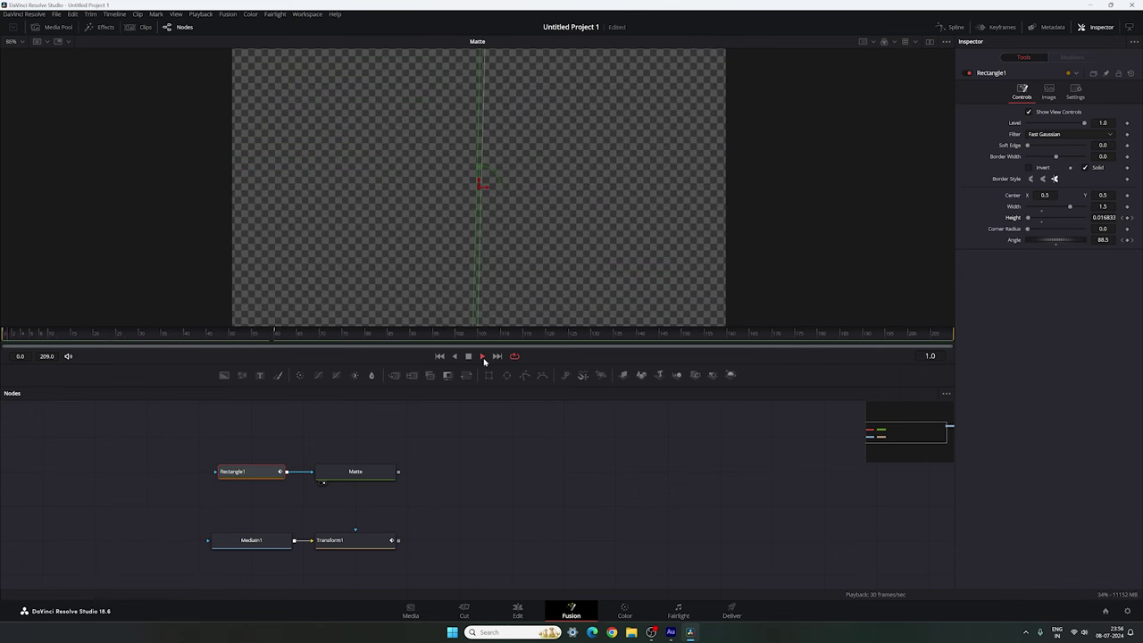
click(466, 357)
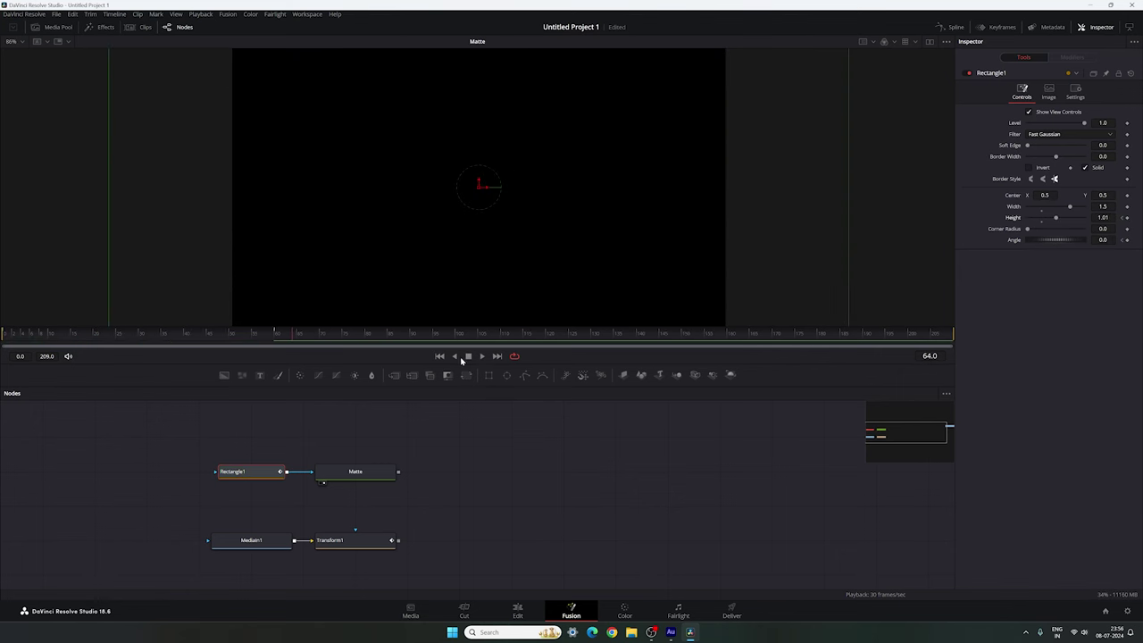
drag(302, 342, 265, 334)
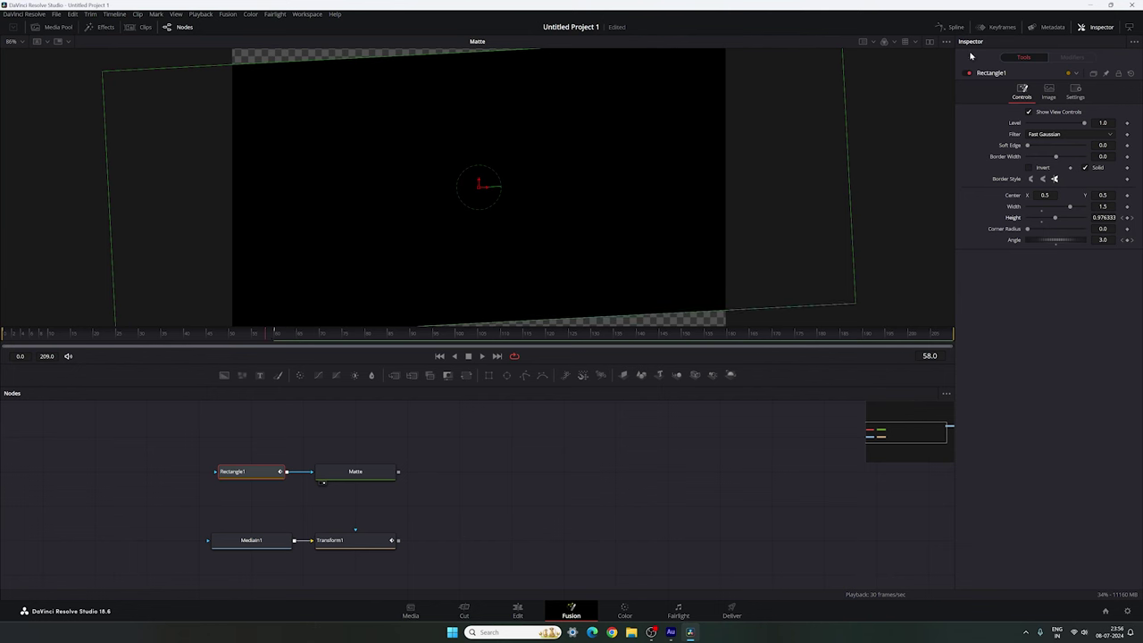
Step: Show the Height and Angle curves of Rectangle1 in the Spline editor, fit them to view, and smooth all their keyframes
click(952, 27)
click(502, 452)
click(501, 462)
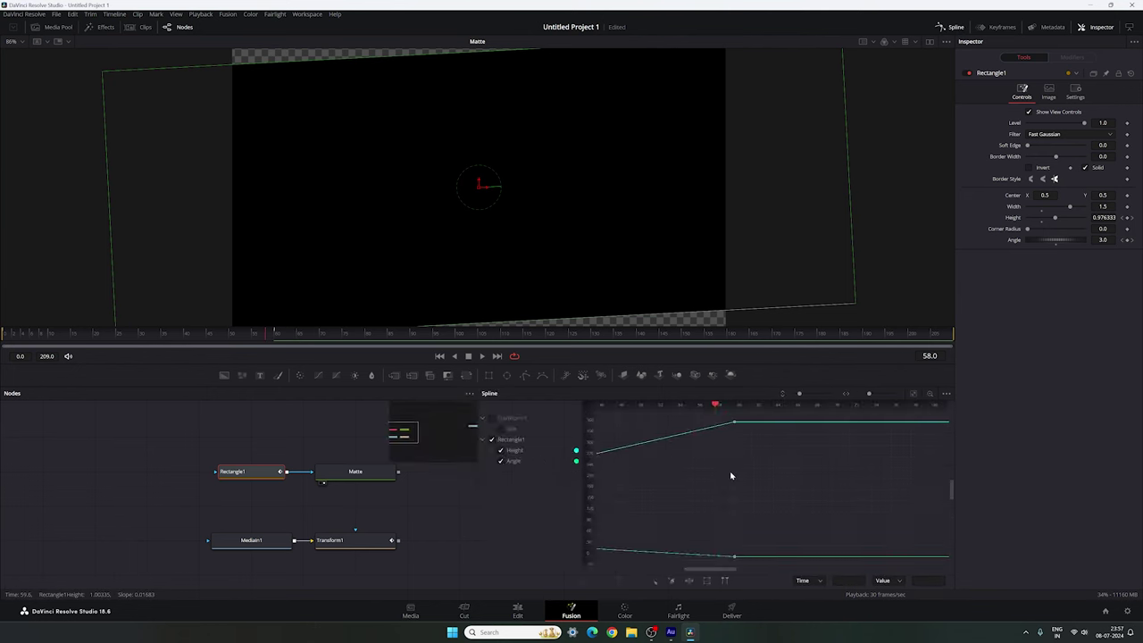
key(F4)
click(913, 393)
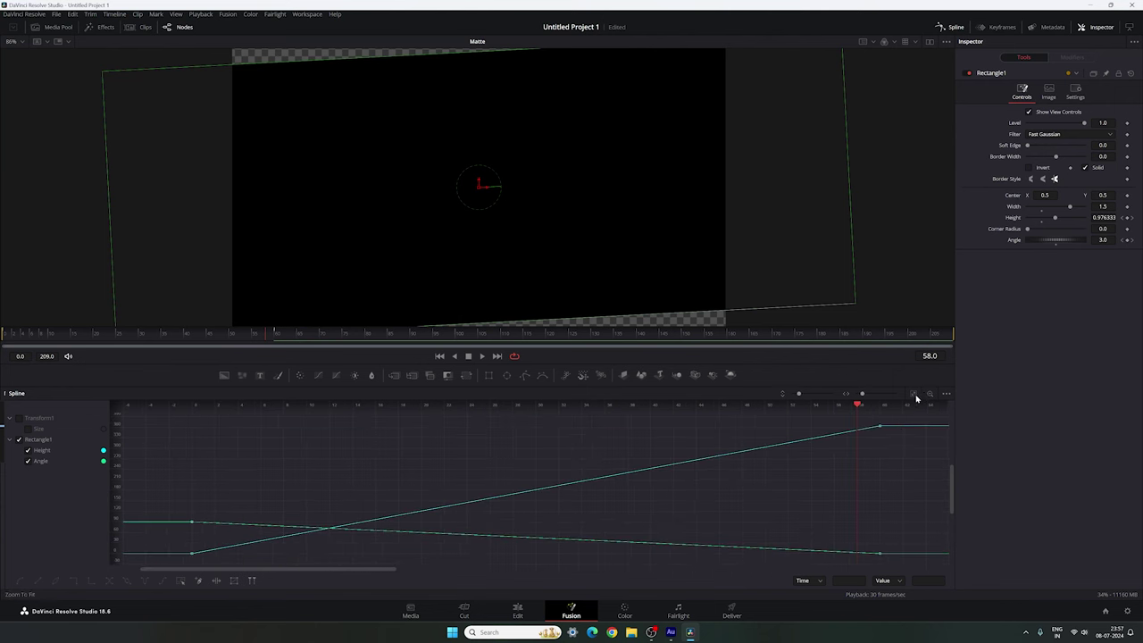
drag(897, 420, 183, 562)
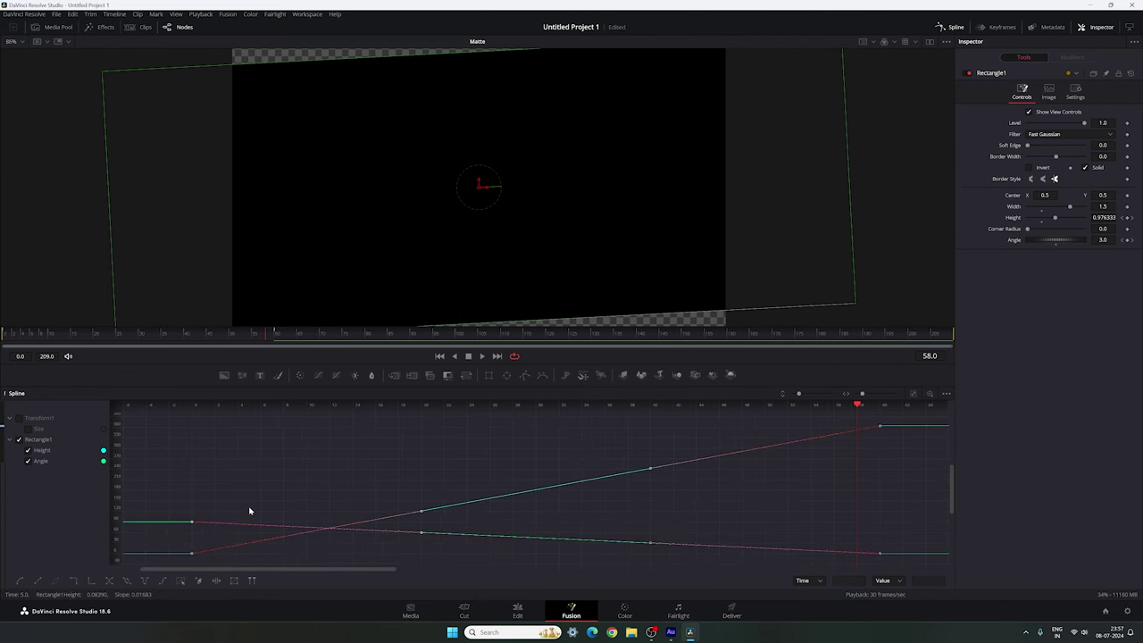
key(shift+s)
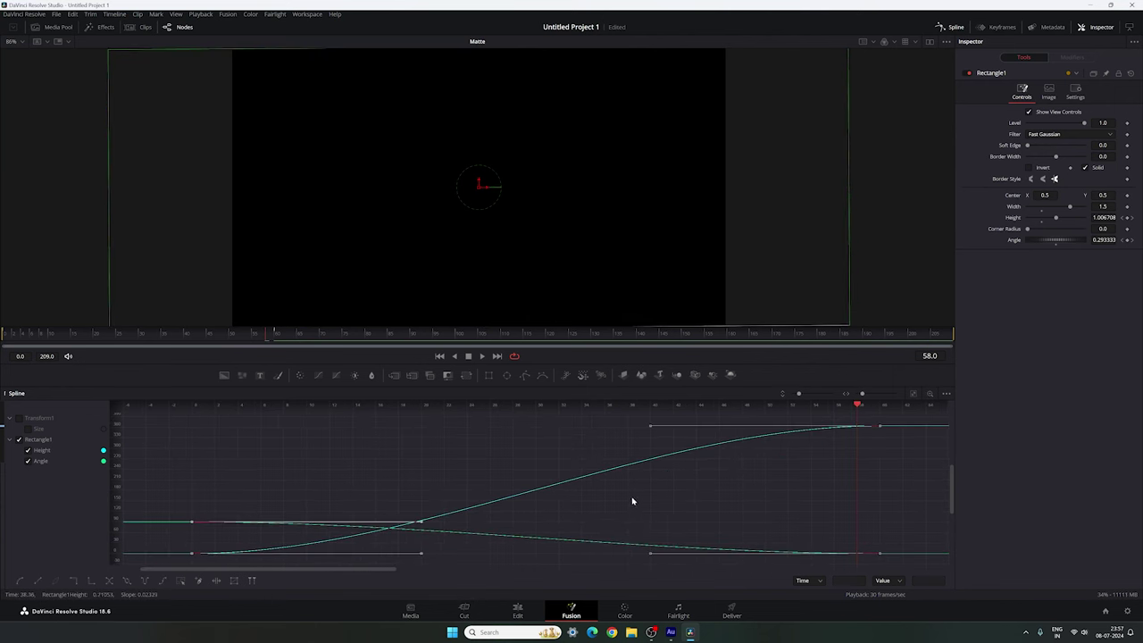
Step: Isolate the Height curve and extend the final keyframe's incoming handle back to about frame 0 for a strong ease-out
click(27, 461)
drag(891, 416, 848, 448)
drag(649, 425, 191, 423)
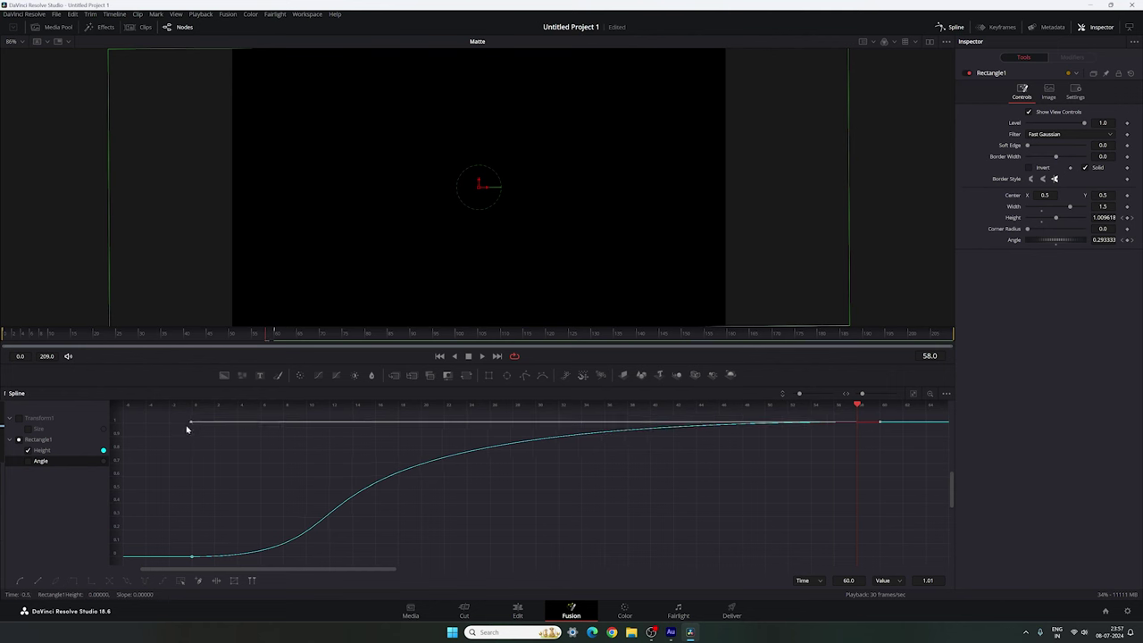
Step: Isolate the Angle curve, extend its final keyframe's handle back to about frame 2, and close the Spline editor
click(28, 450)
click(28, 461)
key(ctrl+f)
drag(907, 539, 859, 562)
drag(648, 556, 217, 556)
click(949, 28)
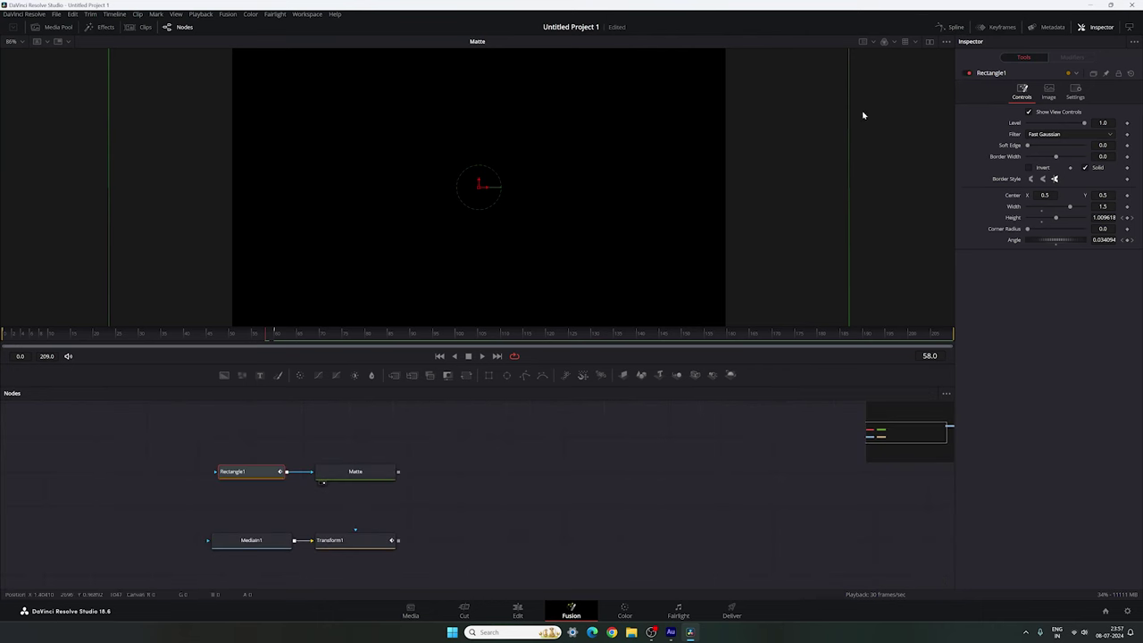
Step: Play back the matte animation to check the new easing
key(space)
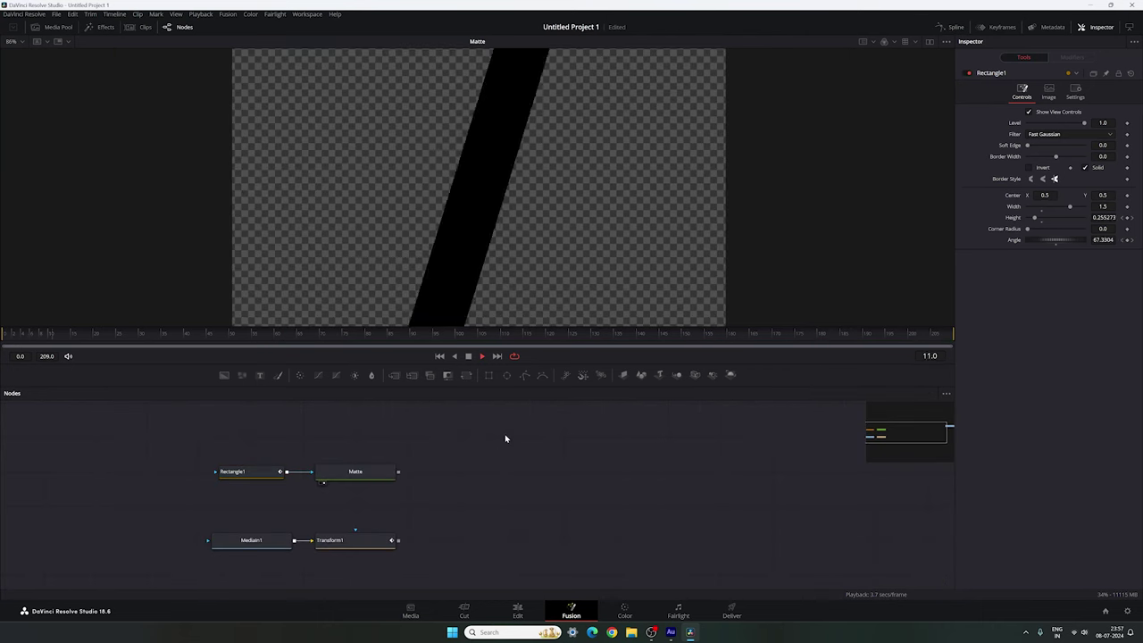
click(439, 356)
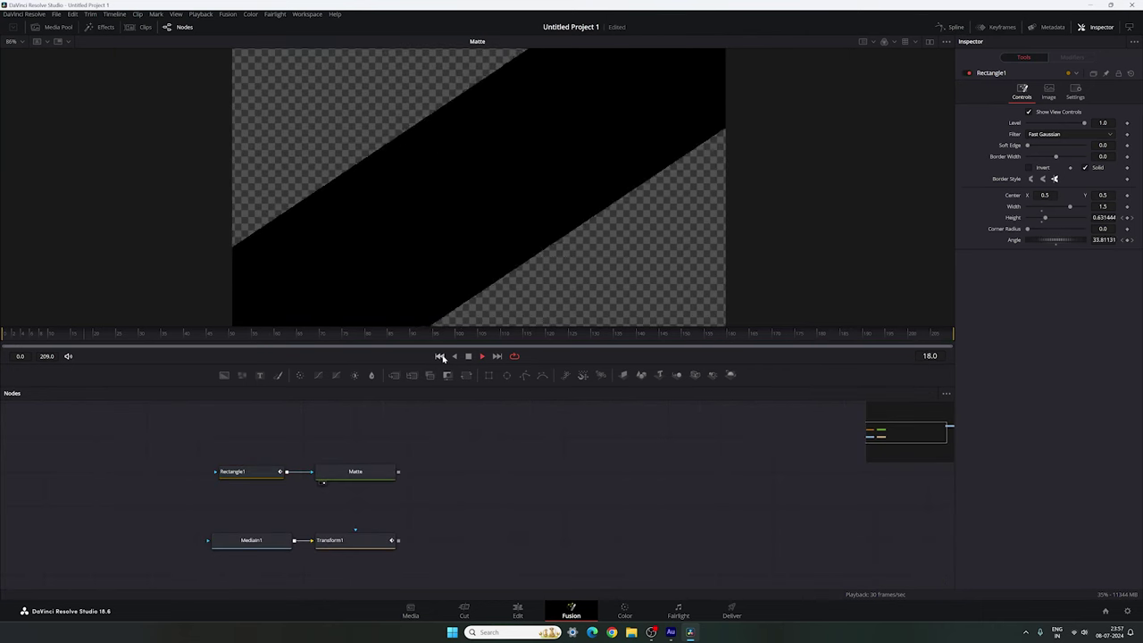
key(space)
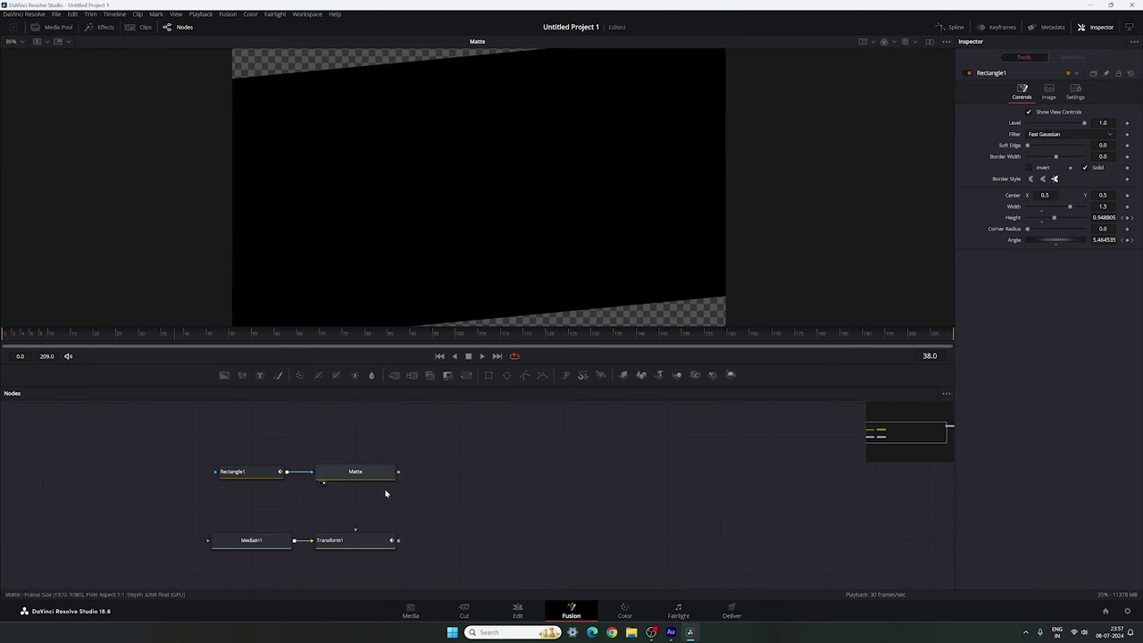
Step: Add a Merge with Matte as background and Transform1 as foreground, view it, and set its Operator to In
drag(395, 375, 354, 474)
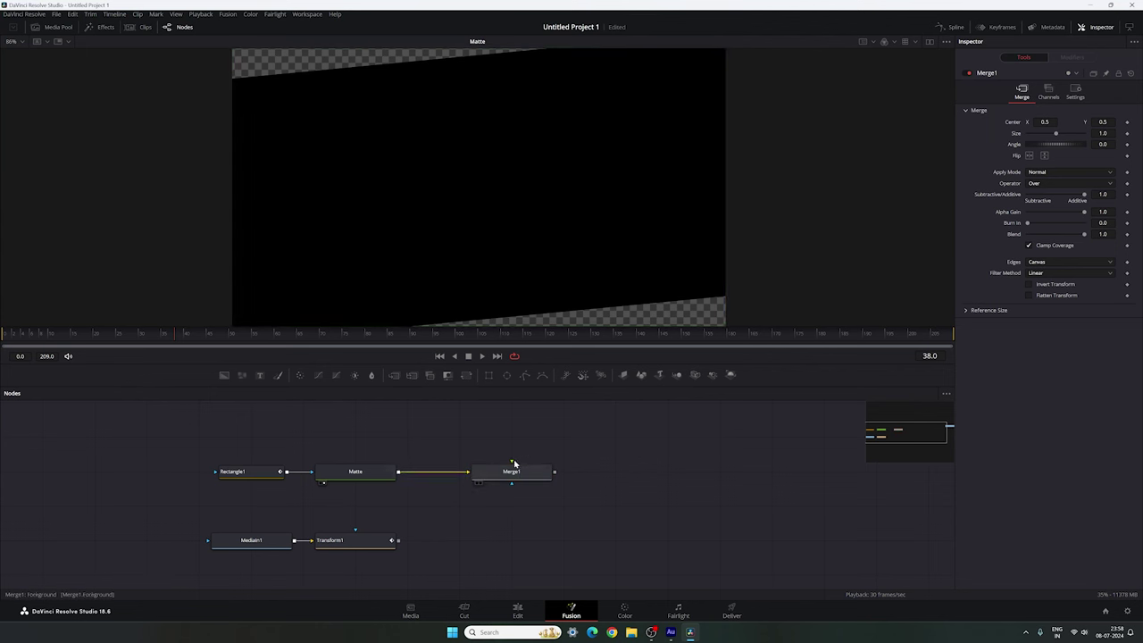
drag(512, 462, 539, 169)
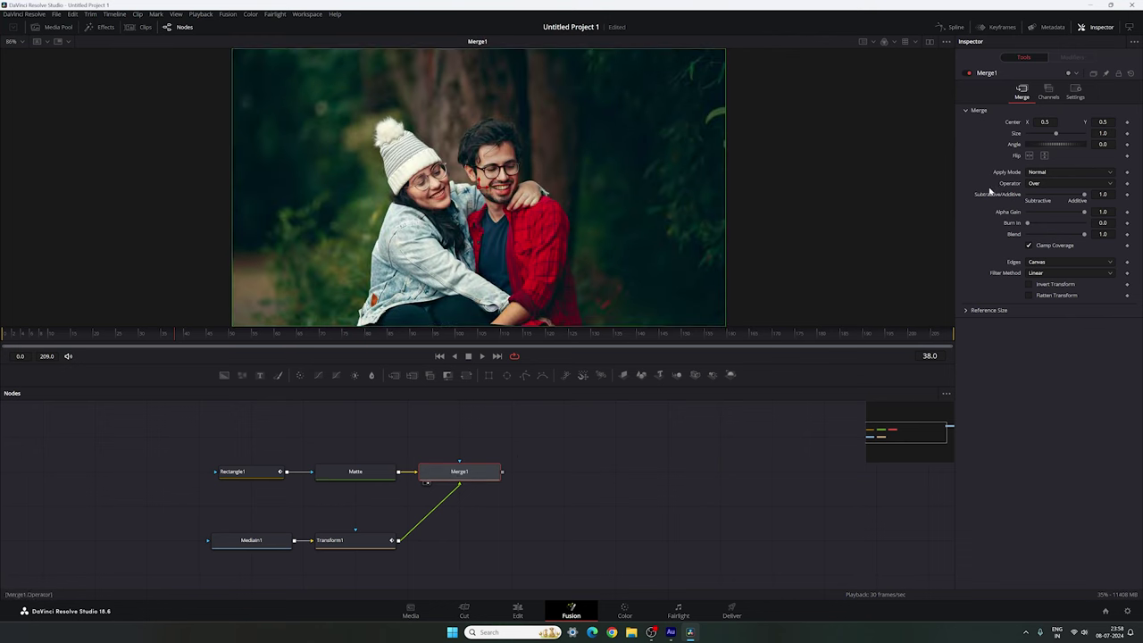
click(1050, 186)
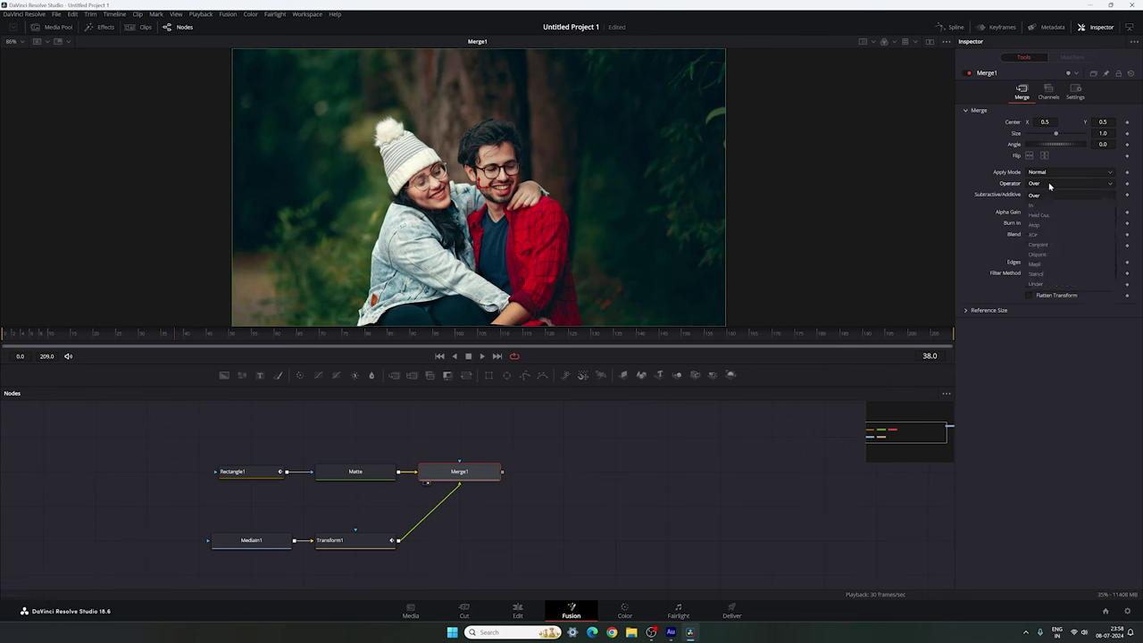
click(1049, 205)
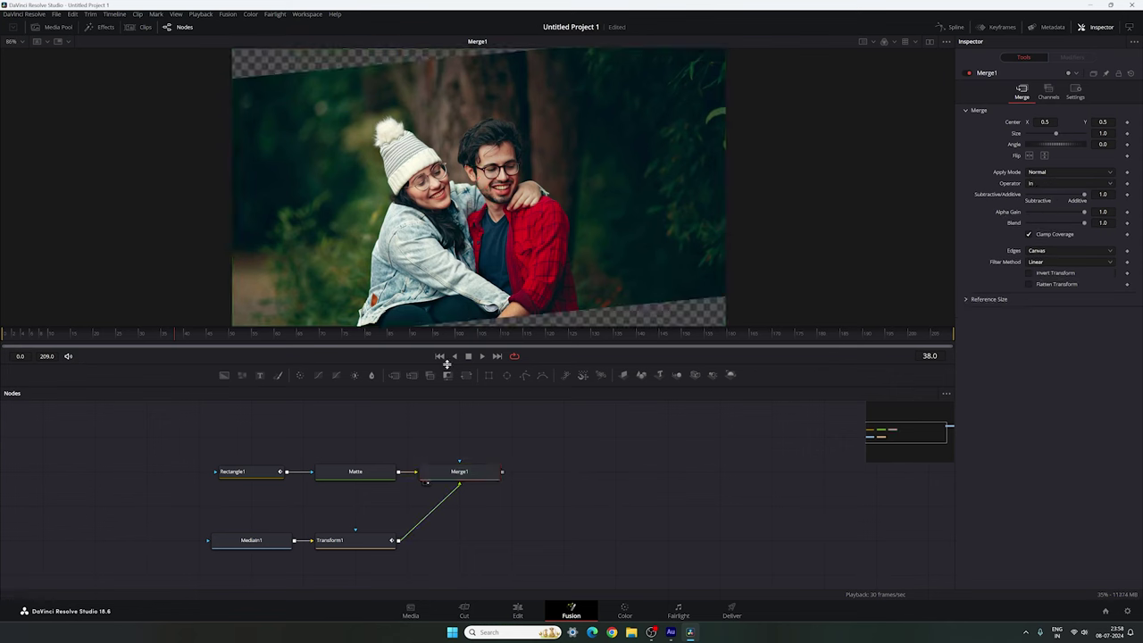
Step: Play back the masked photo reveal from the first frame
click(439, 356)
click(484, 357)
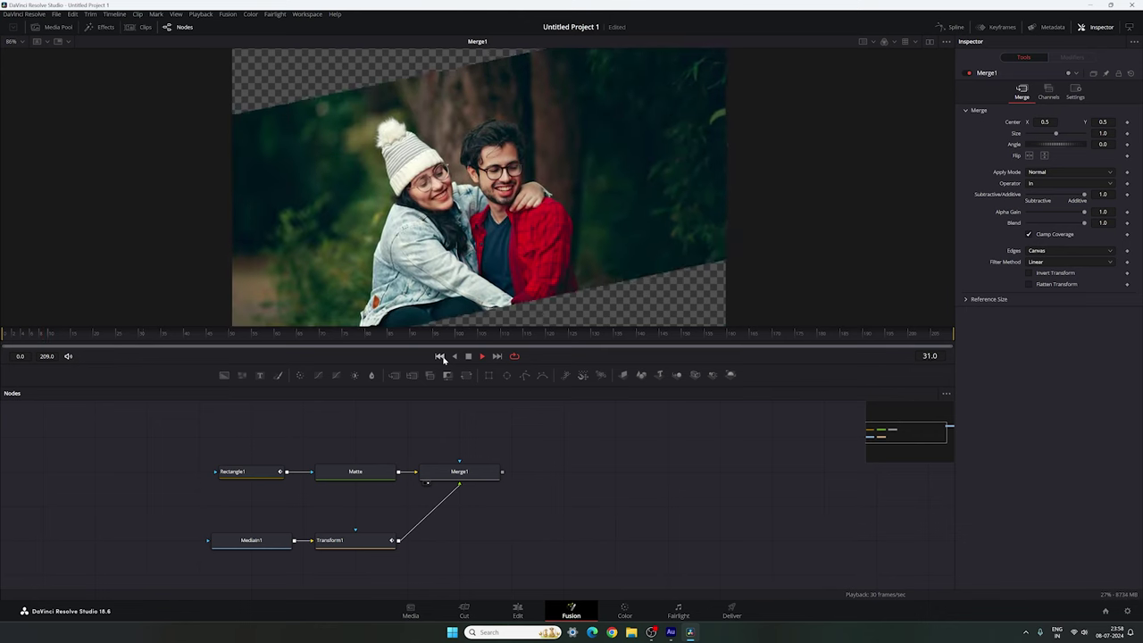
key(space)
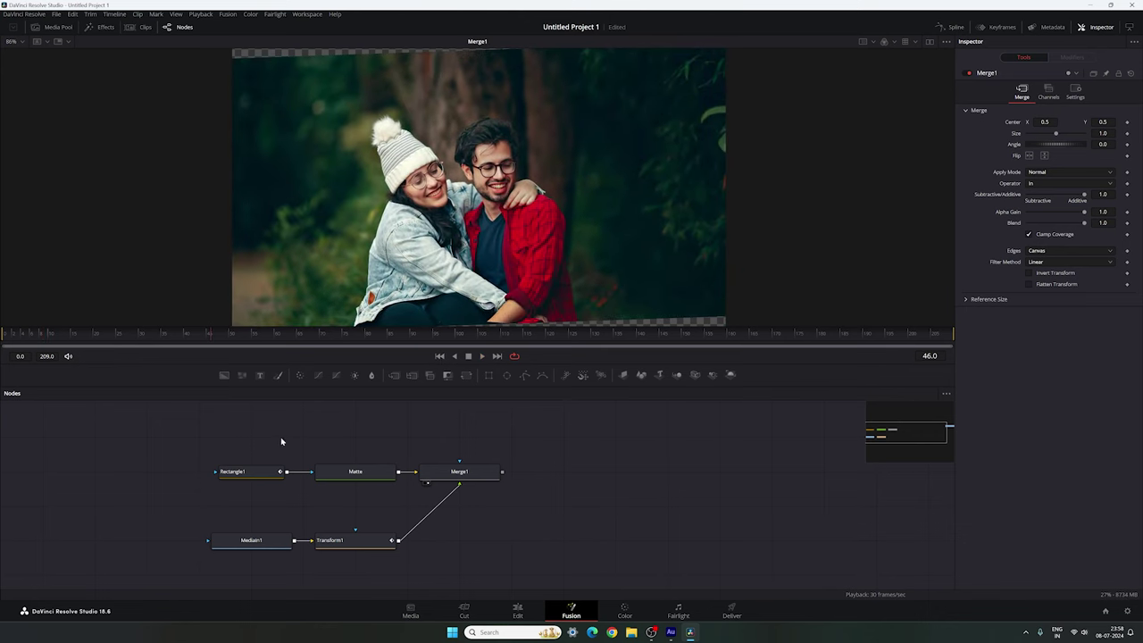
Step: Duplicate the Rectangle1 and Matte nodes above the originals and select the copied rectangle
drag(238, 431, 348, 498)
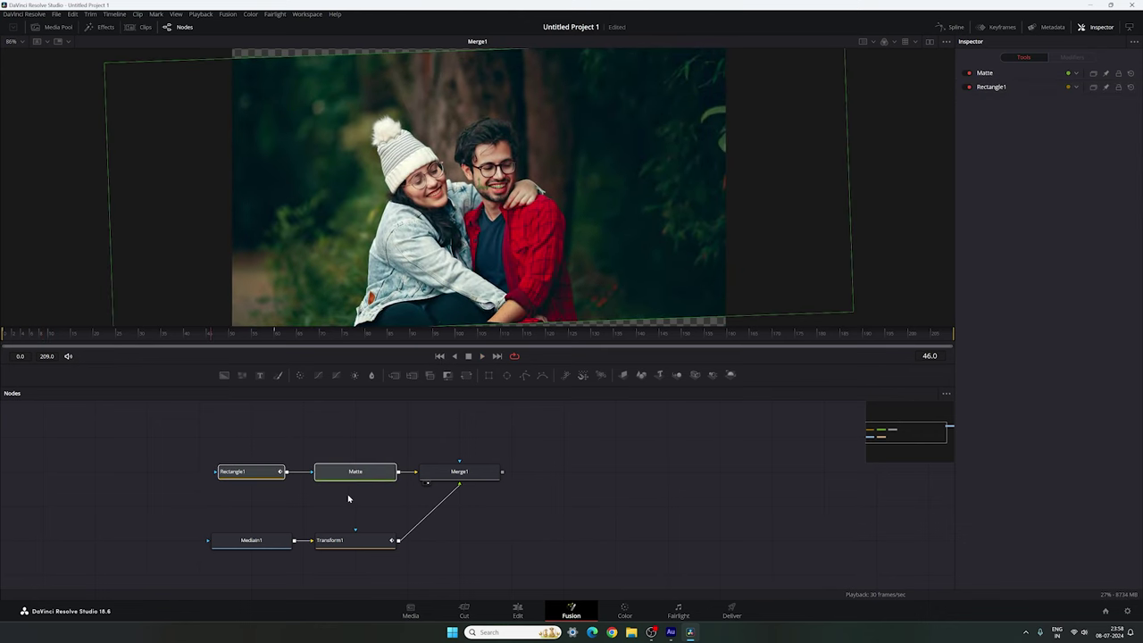
key(ctrl+c)
click(342, 438)
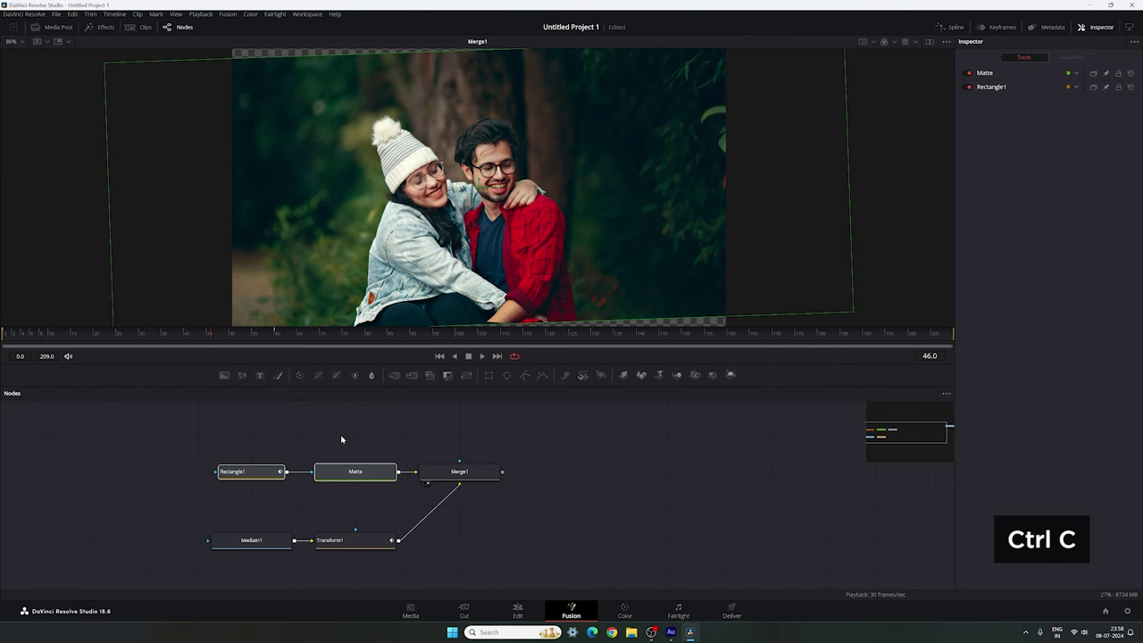
key(ctrl+v)
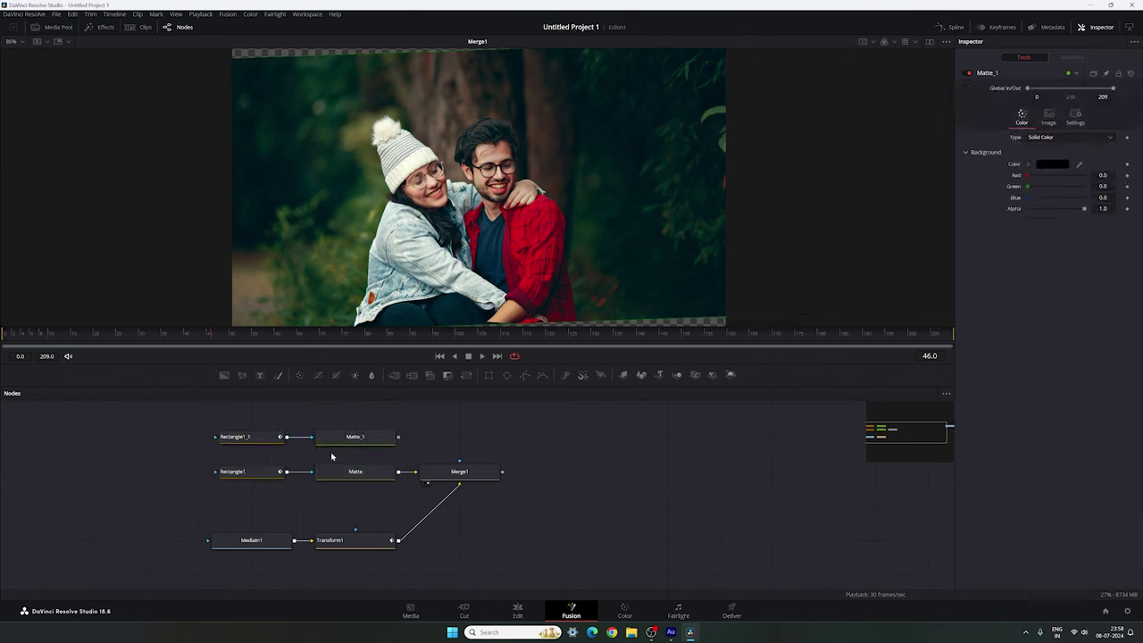
click(245, 443)
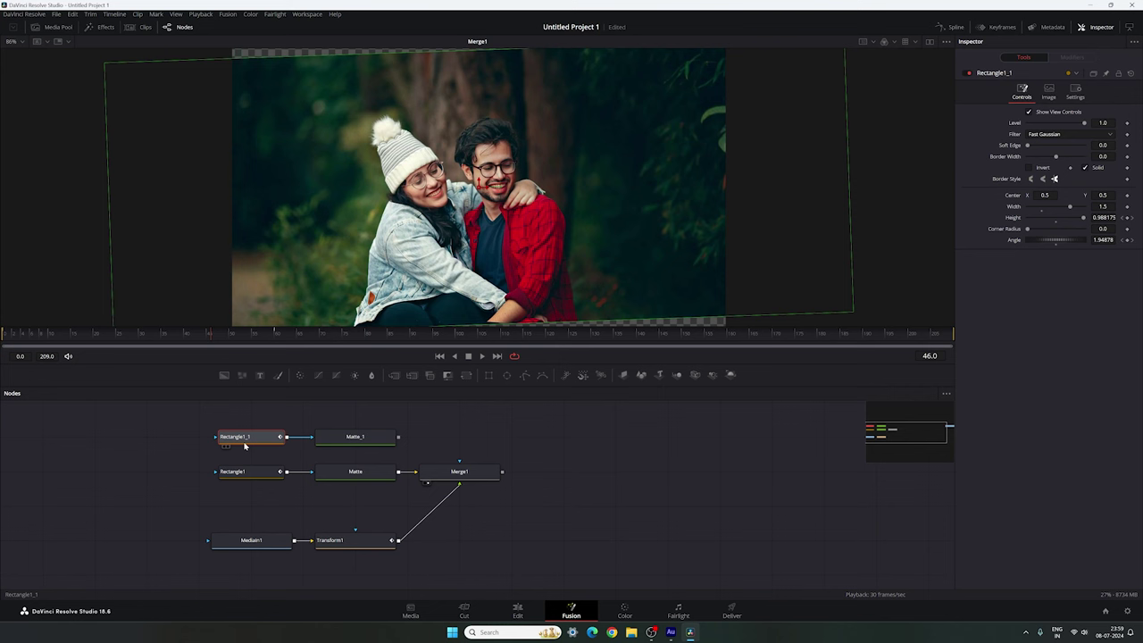
Step: Rename the copied rectangle node to Rectangle1A and the copied matte node to Stroke
key(F2)
key(End)
key(BackSpace)
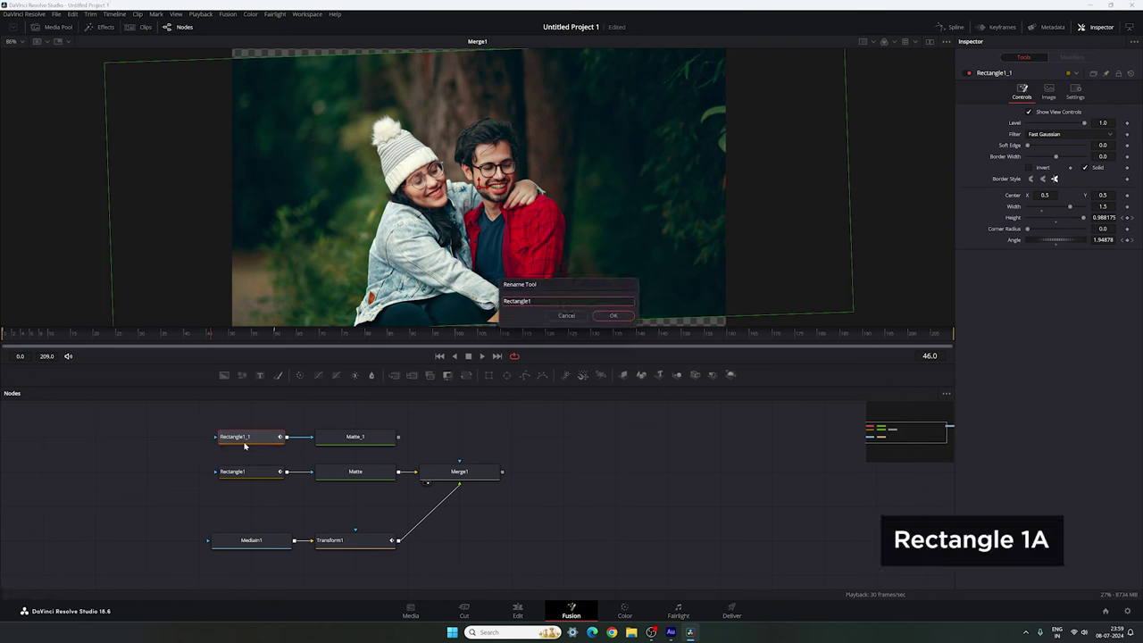
click(611, 316)
click(350, 438)
key(F2)
text(Stroke)
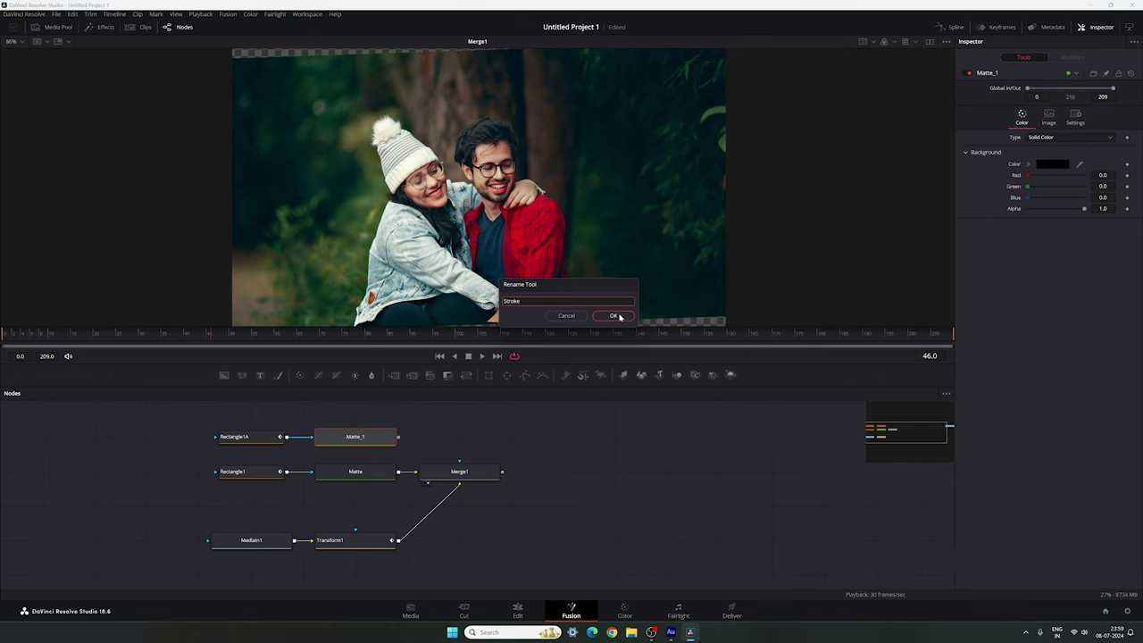
click(615, 316)
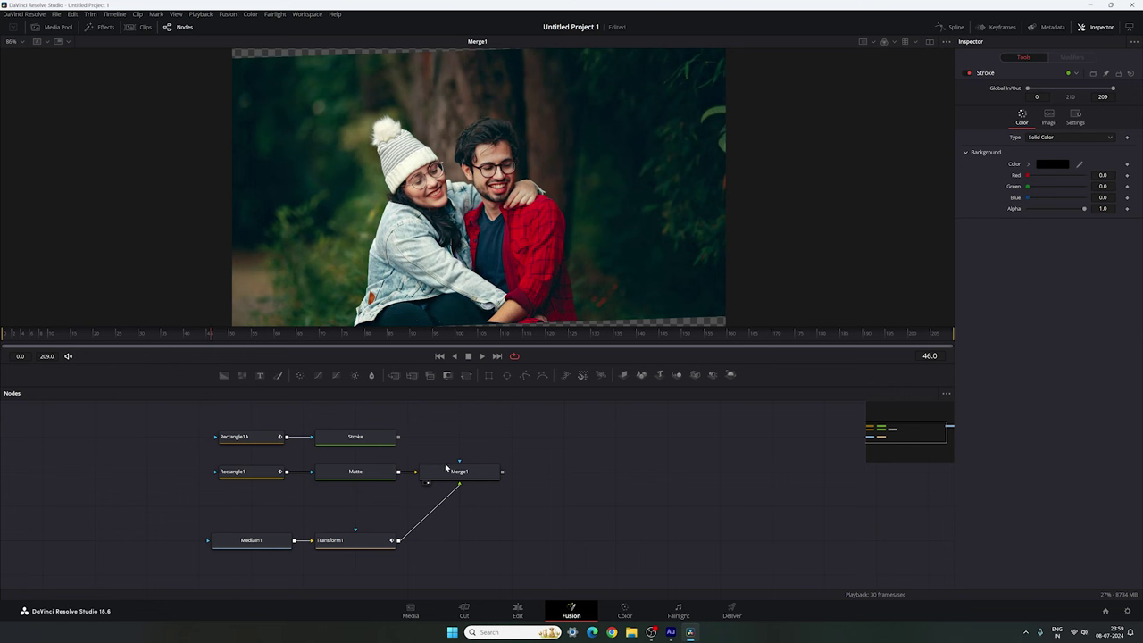
Step: Add a Merge with Stroke as foreground over Merge1 as background, place it above Merge1, and view it
mouse_move(393, 375)
mouse_down()
mouse_move(548, 426)
mouse_move(468, 475)
mouse_move(426, 419)
mouse_move(357, 436)
mouse_up()
drag(515, 444, 462, 444)
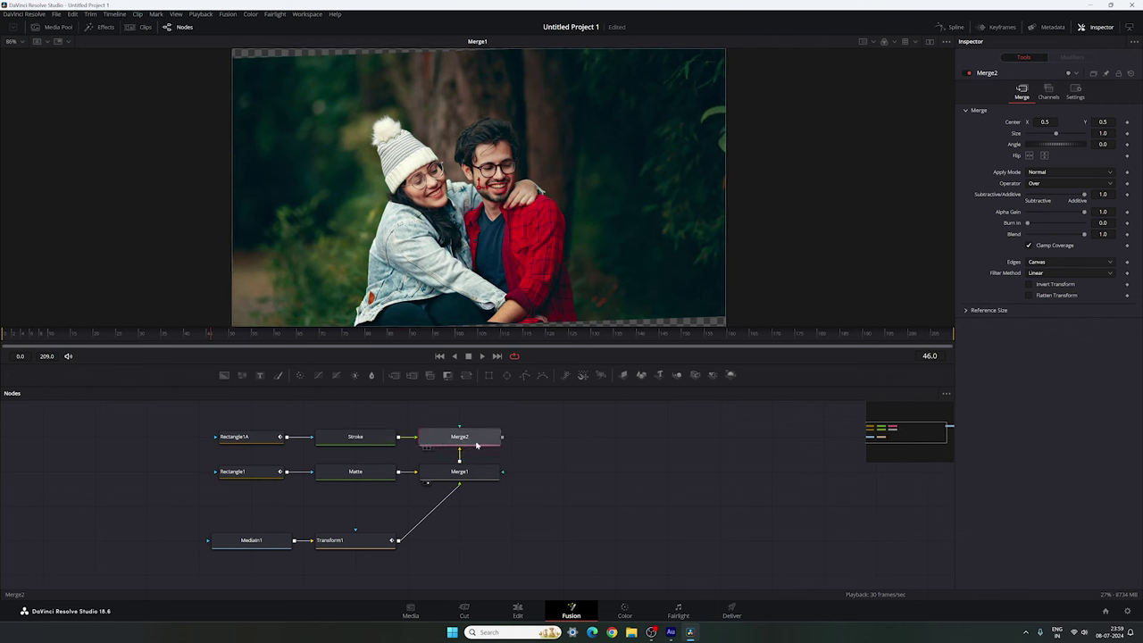
key(1)
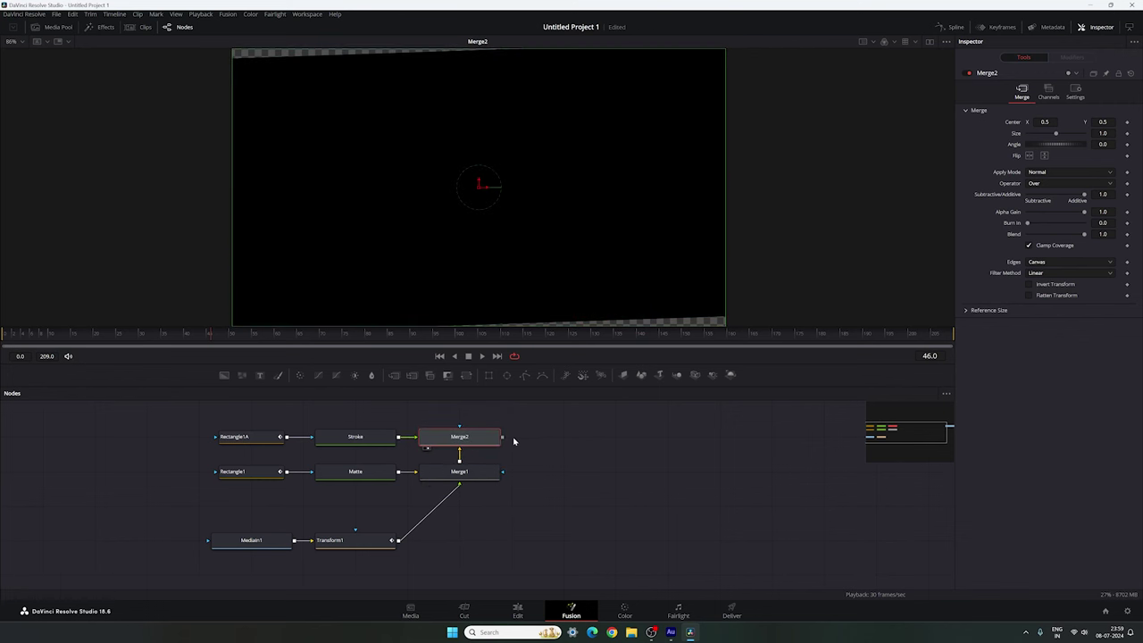
Step: Set the Stroke background node's color to white
click(358, 437)
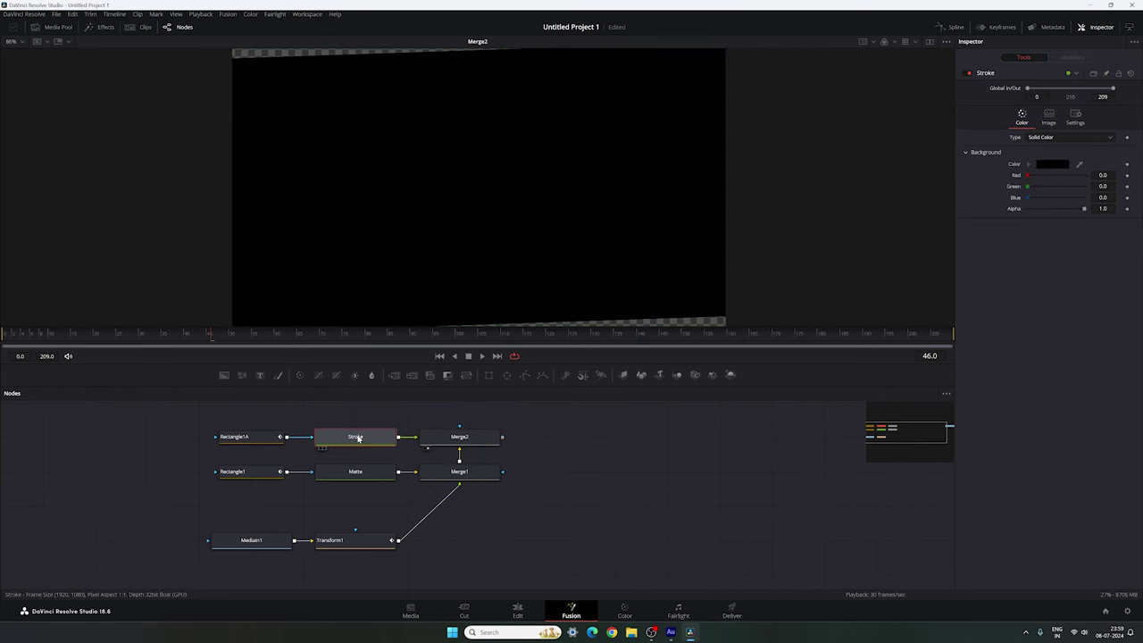
click(1052, 164)
click(551, 300)
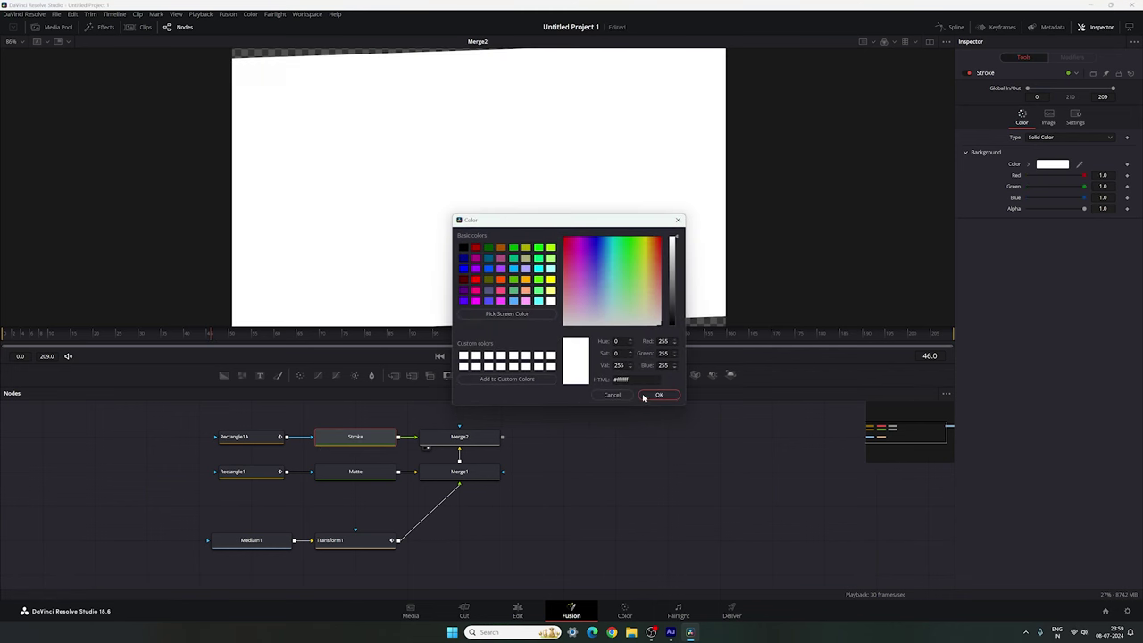
click(657, 394)
Step: Turn off Solid on Rectangle1A, set its Border Width to 0.001, and scrub back to check the outline
click(243, 438)
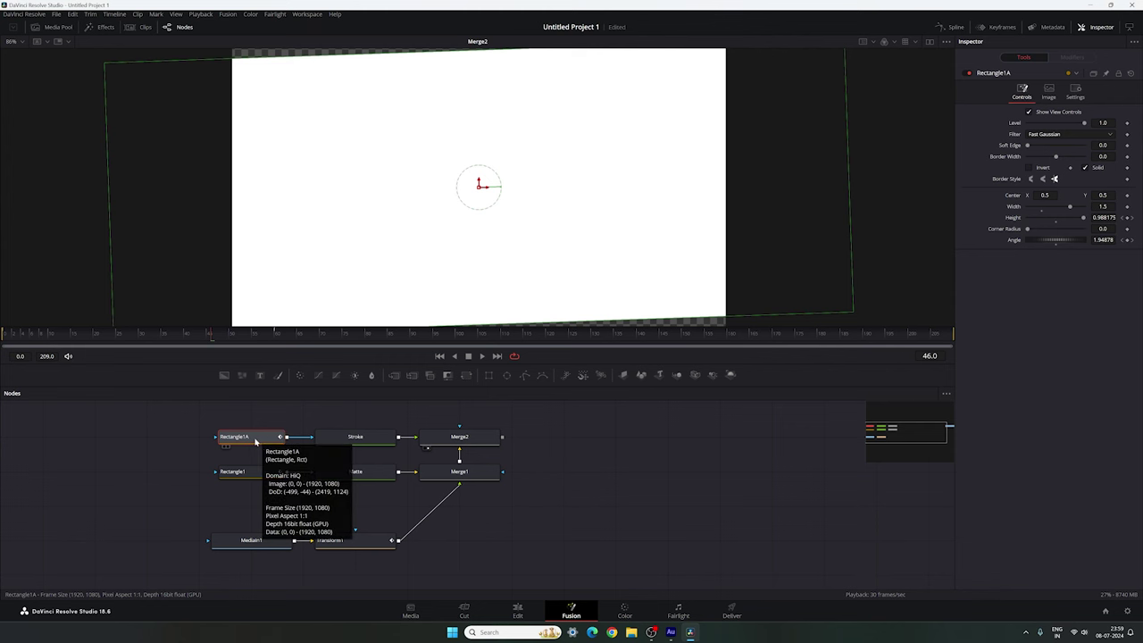
click(1085, 168)
drag(1055, 156, 1057, 156)
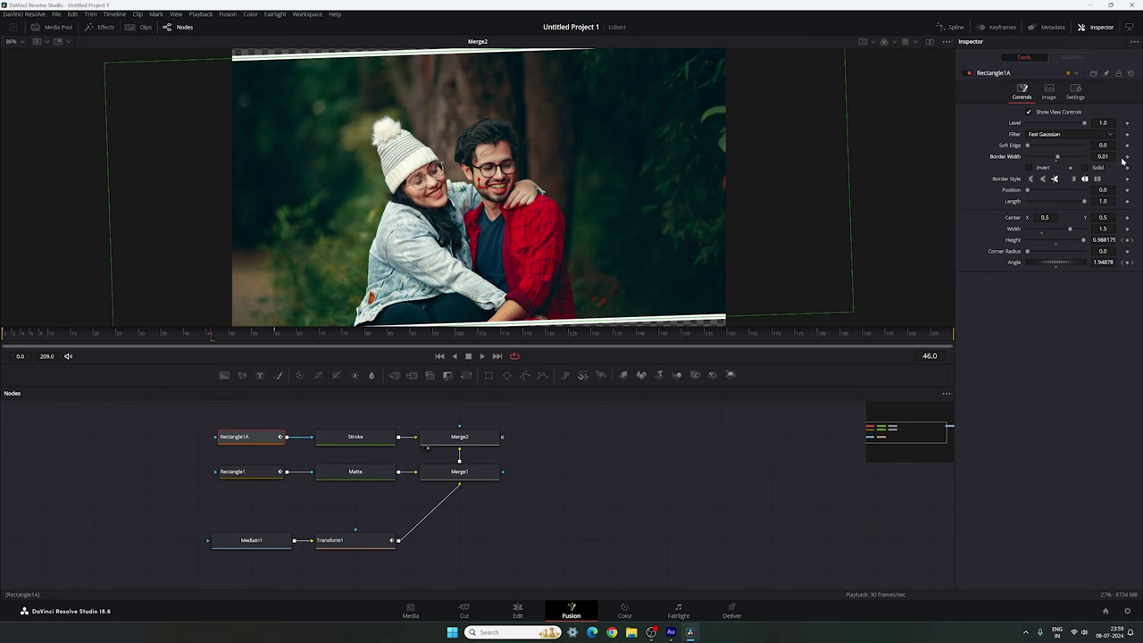
click(1103, 156)
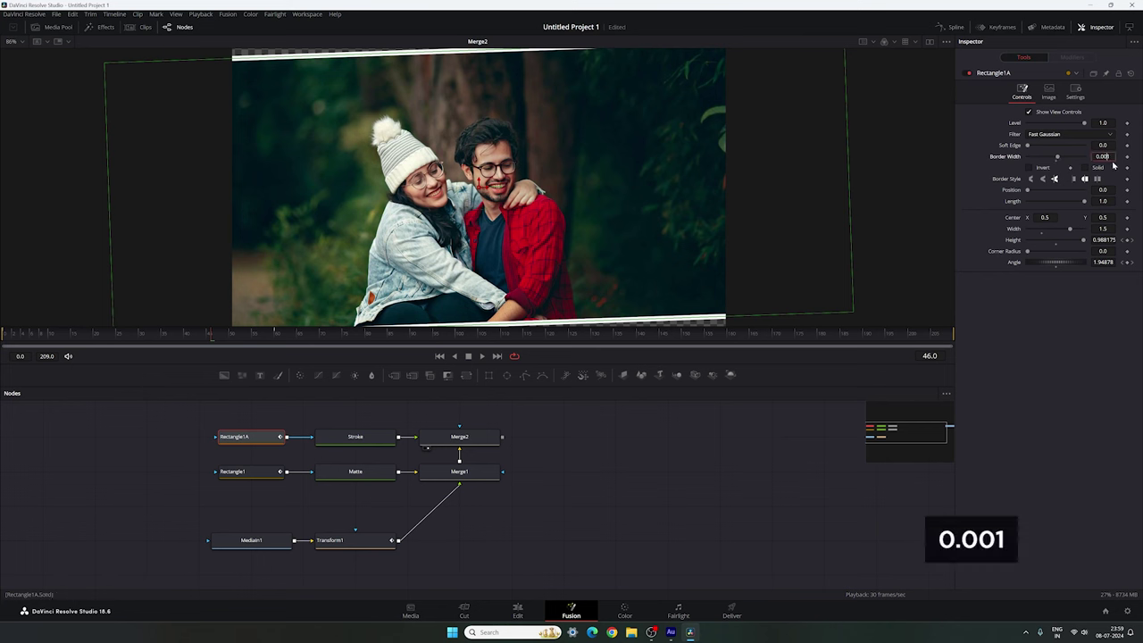
key(Tab)
click(721, 424)
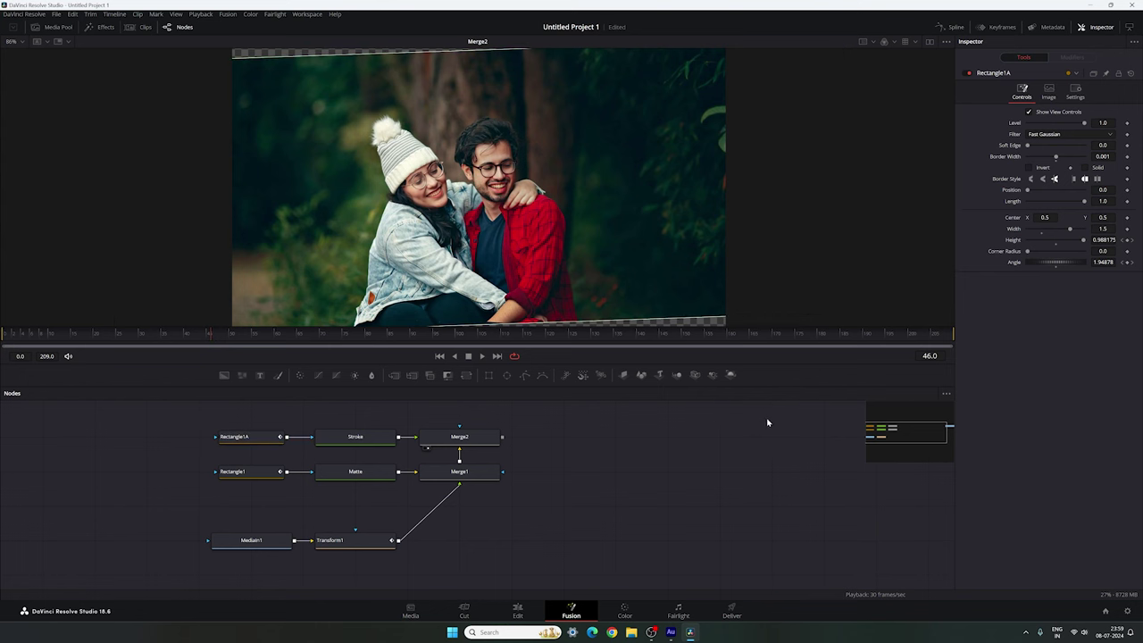
drag(361, 338, 165, 342)
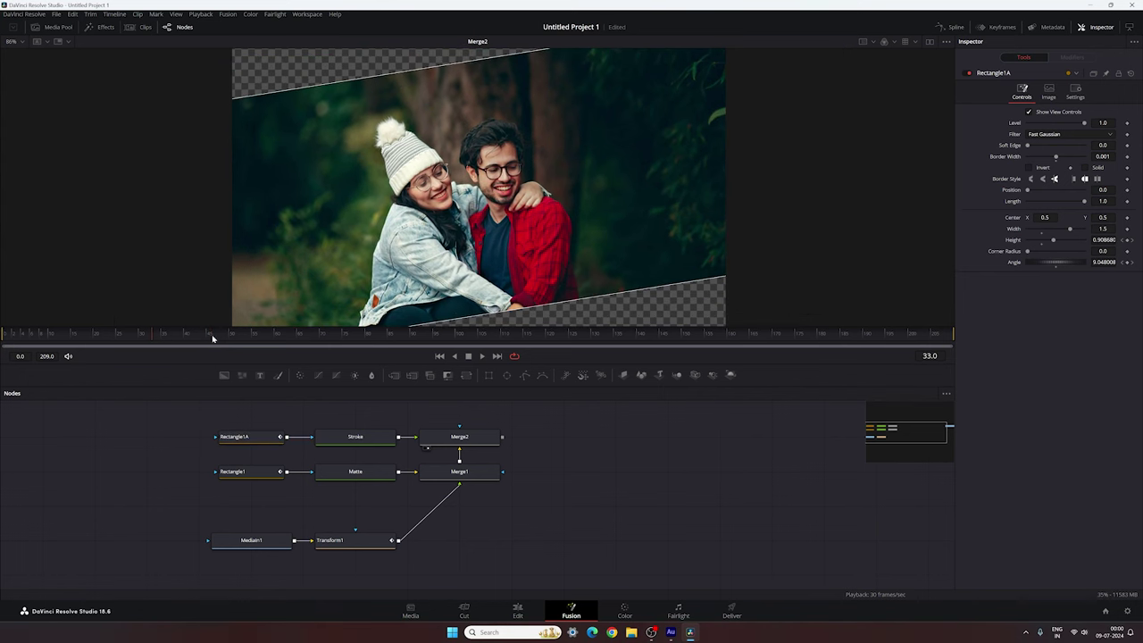
Step: Duplicate the six rectangle, stroke, matte and merge nodes as a group beside the originals, leaving out MediaIn1 and Transform1
drag(290, 460, 252, 471)
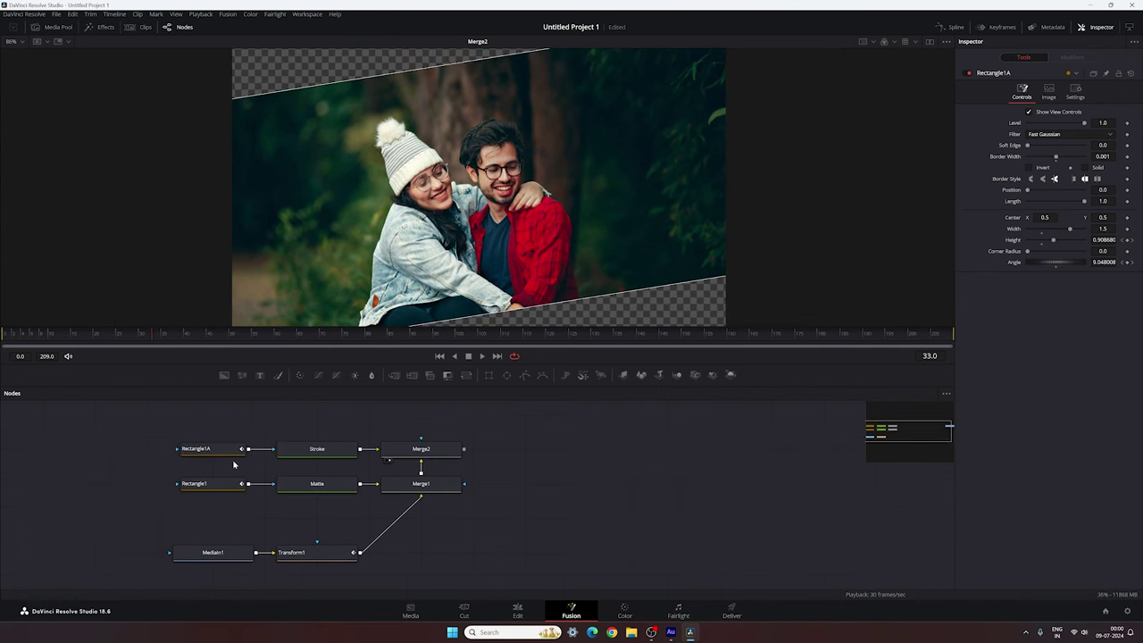
drag(144, 426, 490, 507)
key(ctrl+c)
key(ctrl+v)
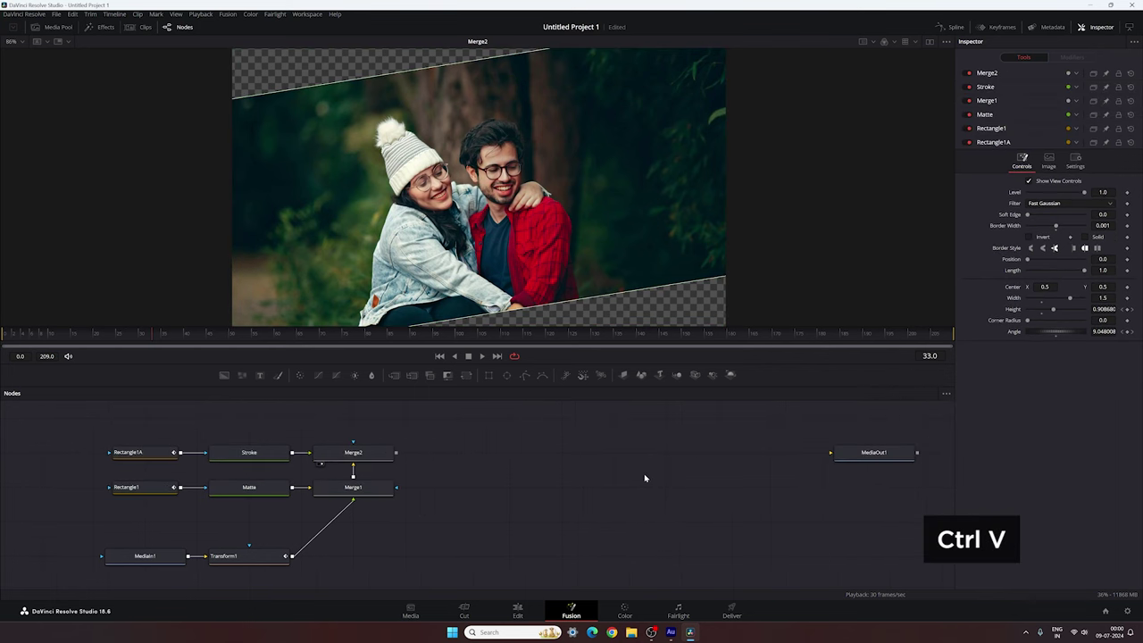
drag(780, 495, 623, 462)
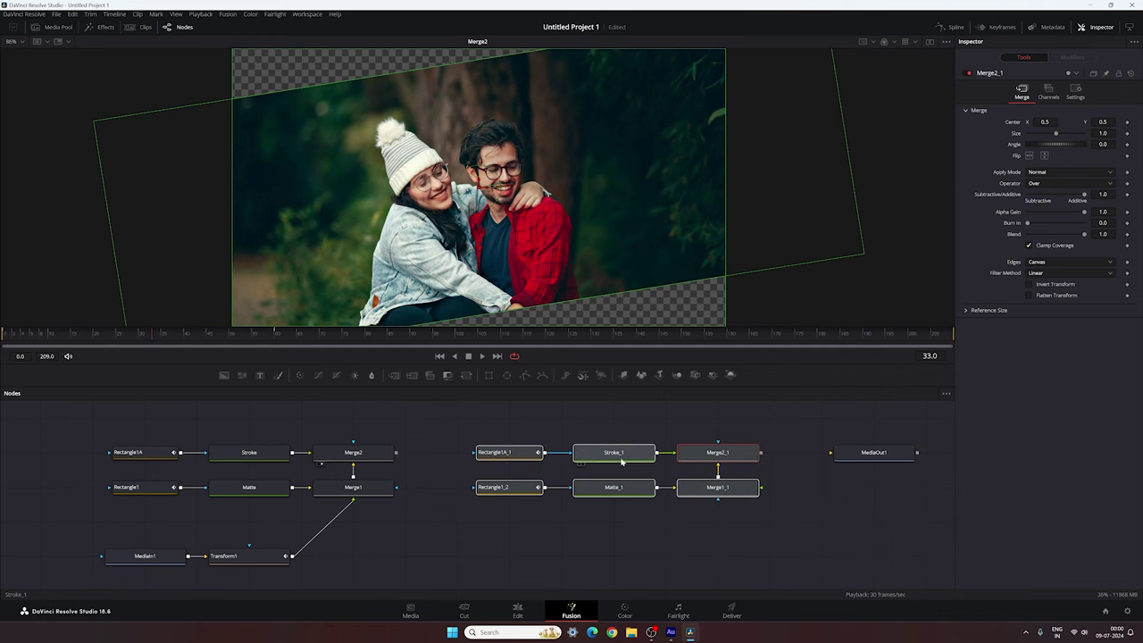
click(622, 460)
click(609, 524)
Step: Paste a second copy of the six-node group beyond the first copy and move MediaOut1 clear of it
drag(670, 510, 475, 518)
drag(607, 508, 546, 513)
drag(620, 468, 931, 468)
key(ctrl+v)
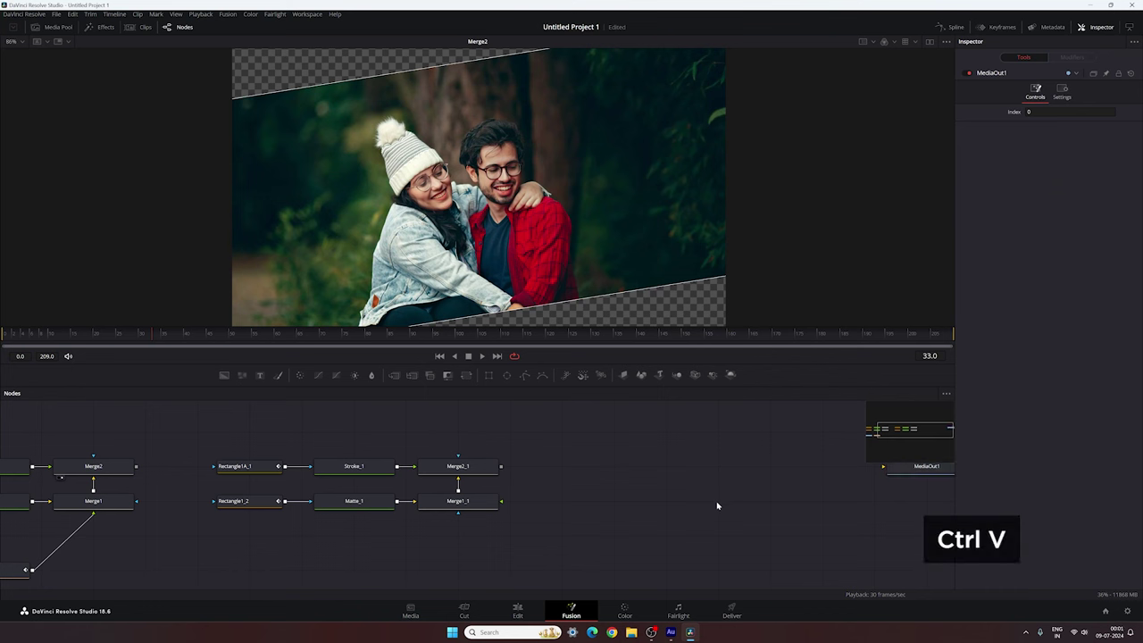
drag(804, 515, 689, 482)
drag(862, 510, 698, 518)
drag(762, 473, 815, 436)
click(810, 440)
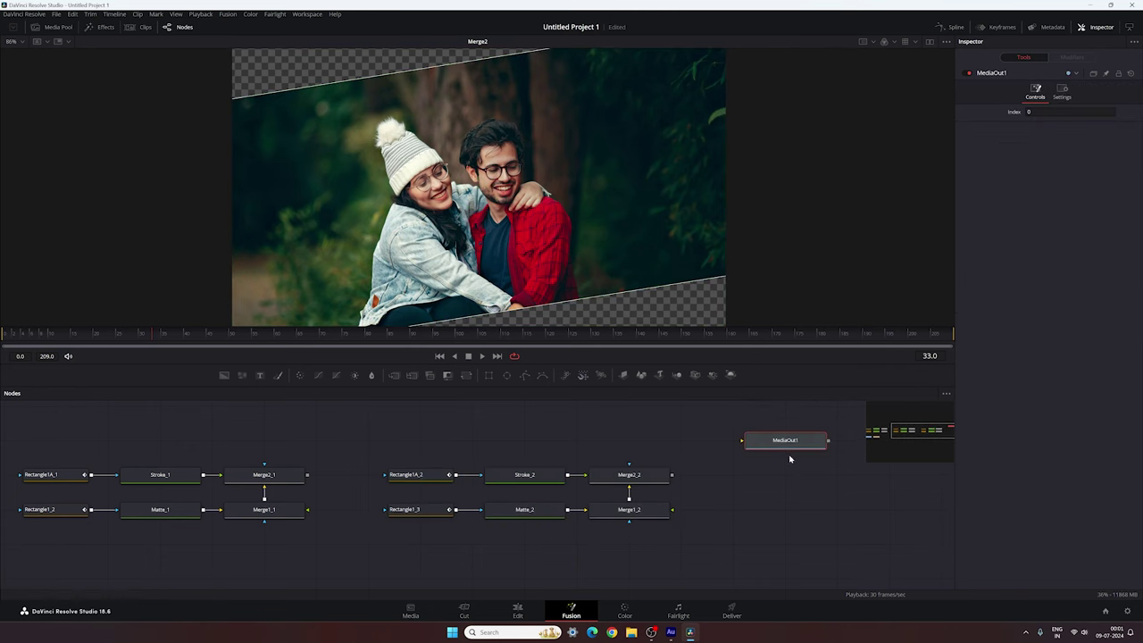
Step: Rename the lower rectangle of the first copied group, Rectangle1_2, to Rectangle2
scroll(845, 498, left, 3)
scroll(845, 498, left, 10)
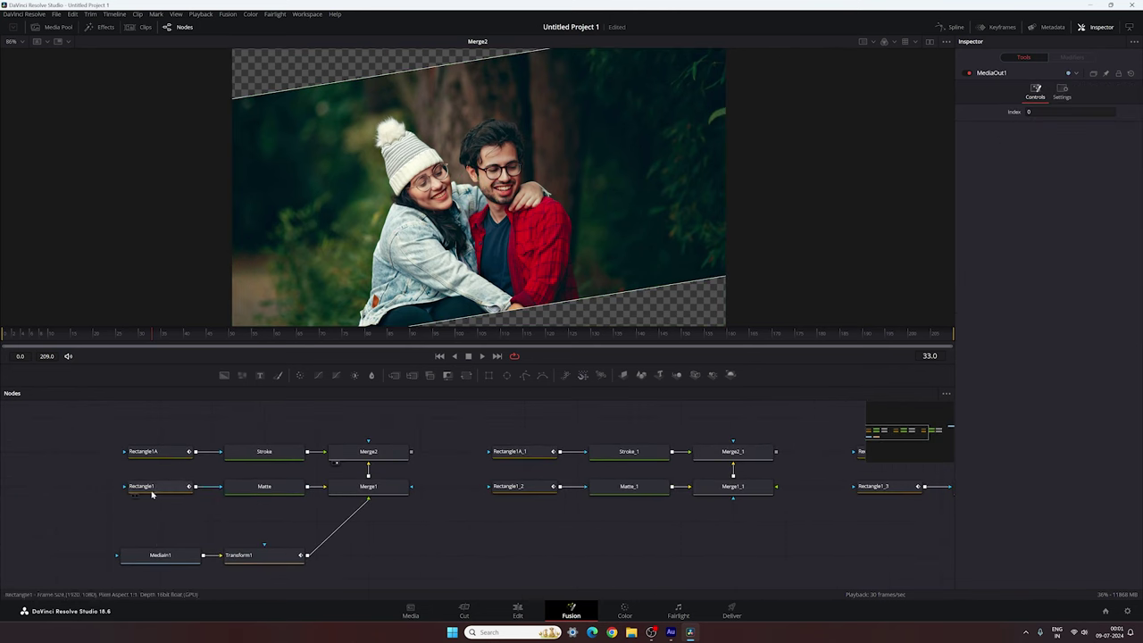
click(529, 491)
key(F2)
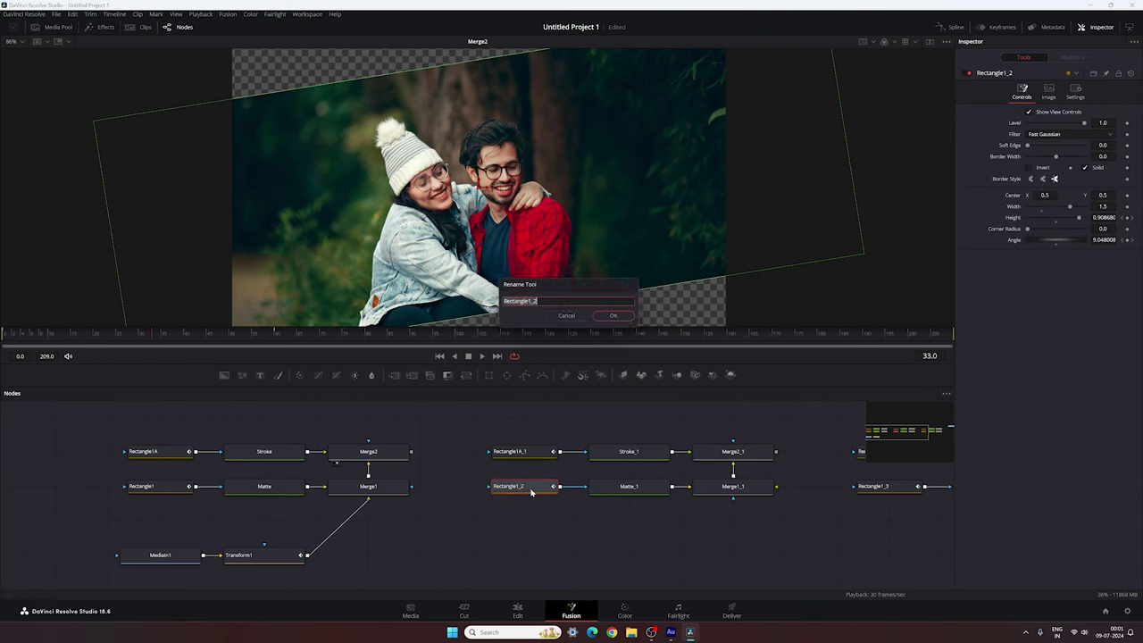
key(End)
key(BackSpace)
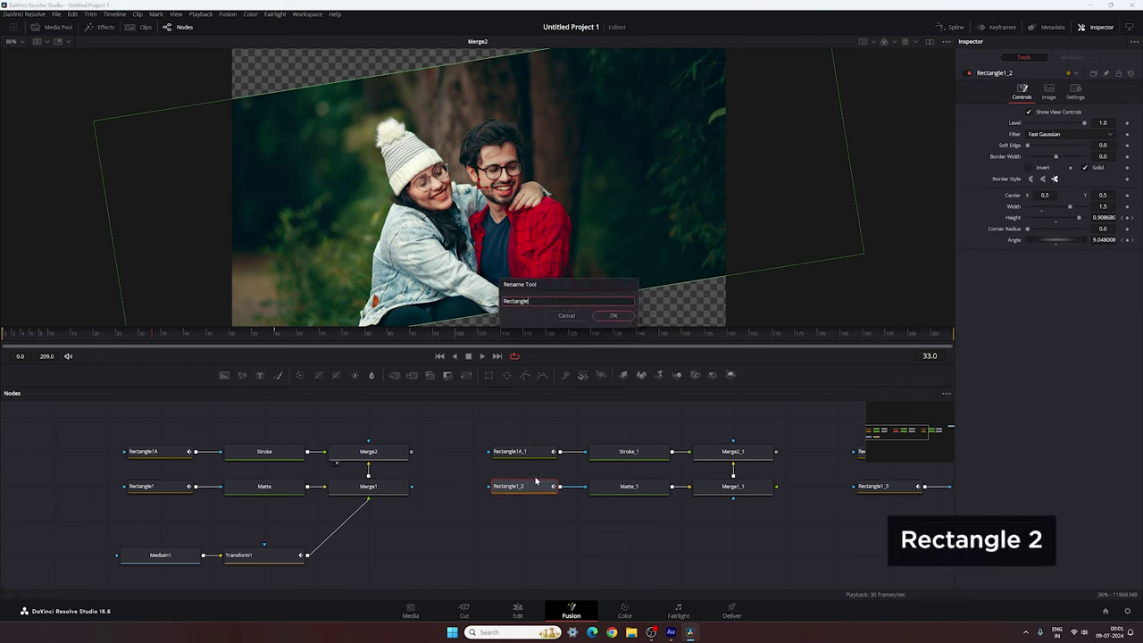
text(2)
key(Return)
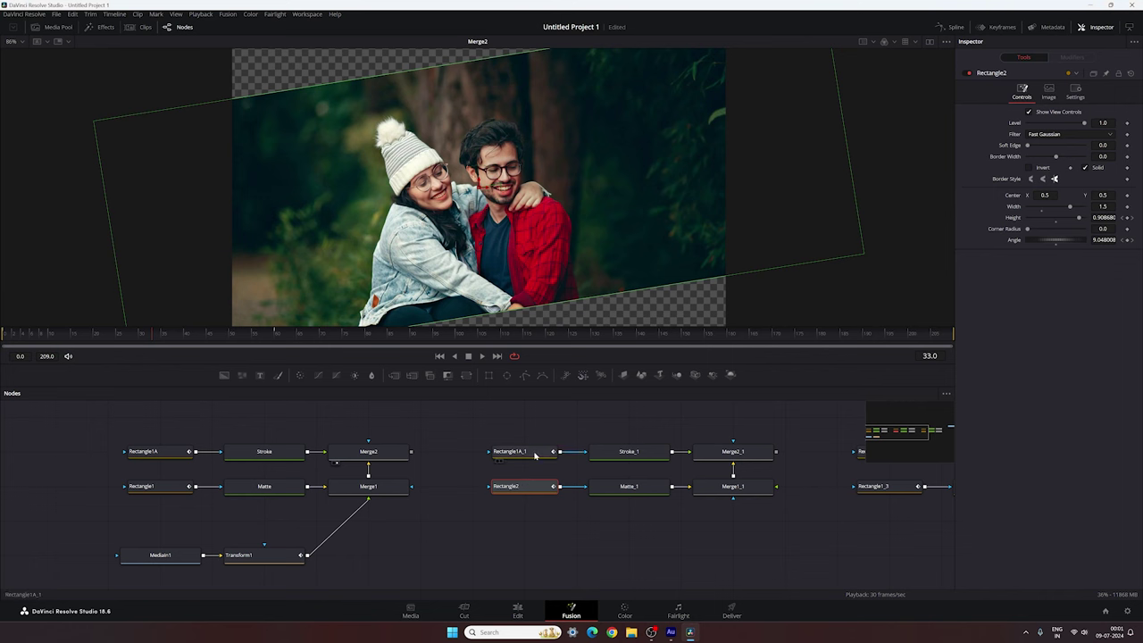
Step: Rename the upper rectangle of the first copied group, Rectangle1A_1, to Rectangle2A
click(531, 455)
key(F2)
key(End)
key(BackSpace)
key(BackSpace)
key(BackSpace)
key(BackSpace)
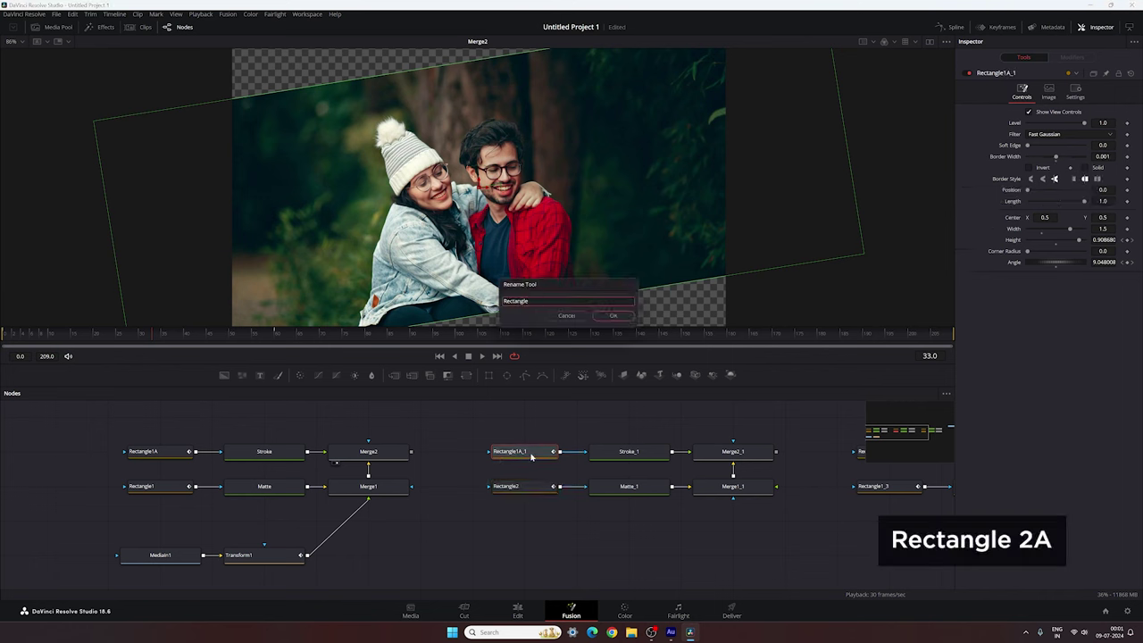
text(2A)
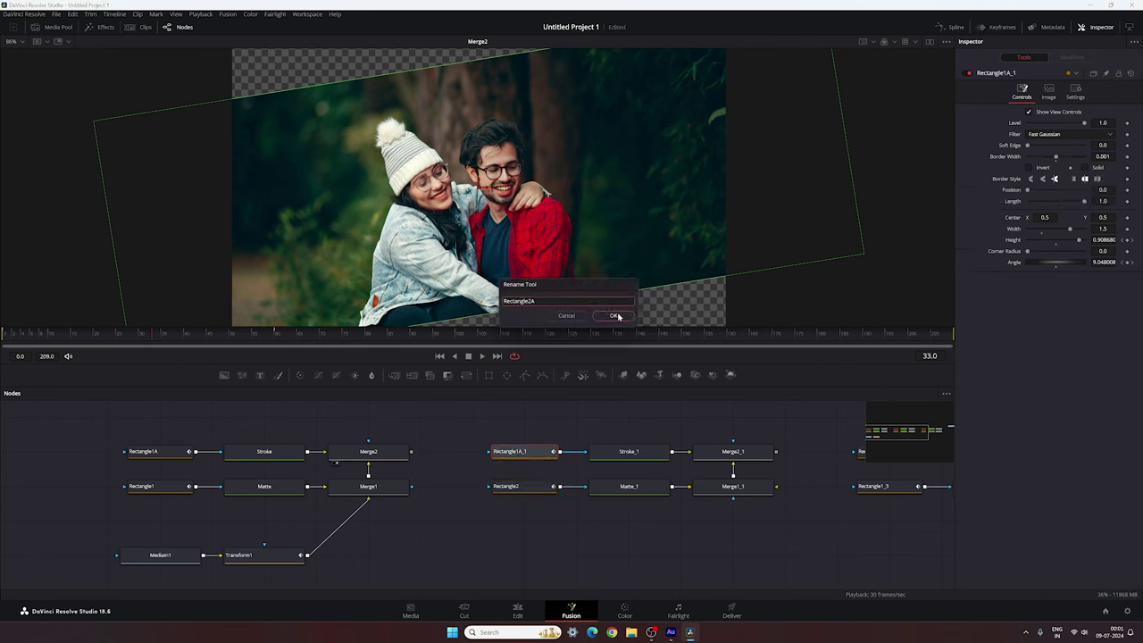
click(613, 315)
Step: Rename the lower rectangle of the second copied group, Rectangle1_3, to Rectangle3
scroll(247, 497, right, 5)
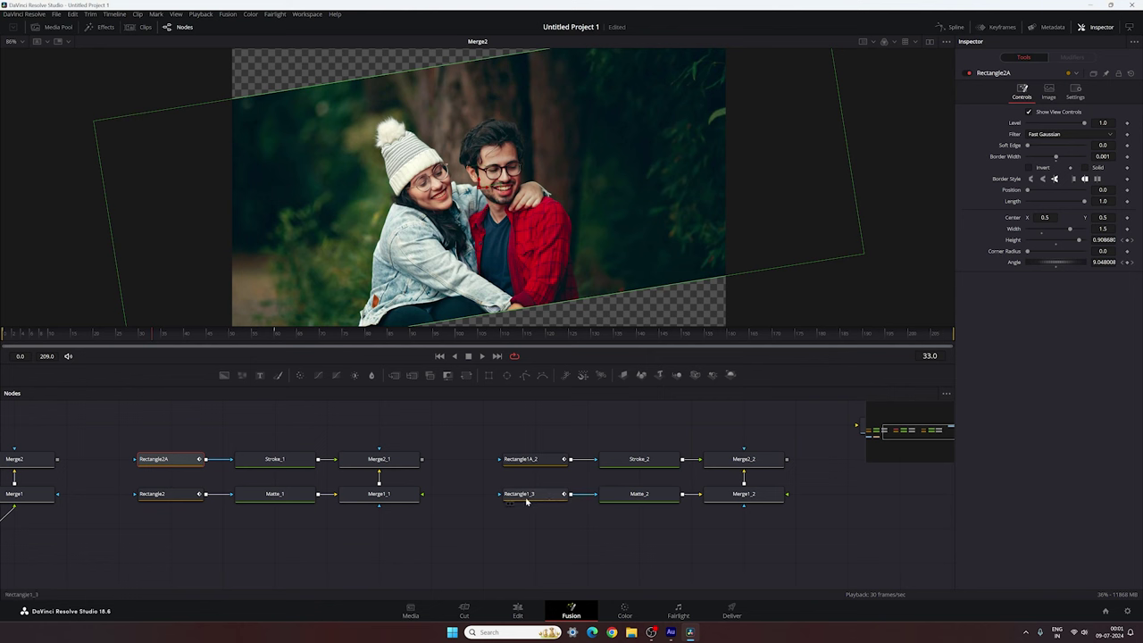
click(527, 498)
key(F2)
key(End)
key(BackSpace)
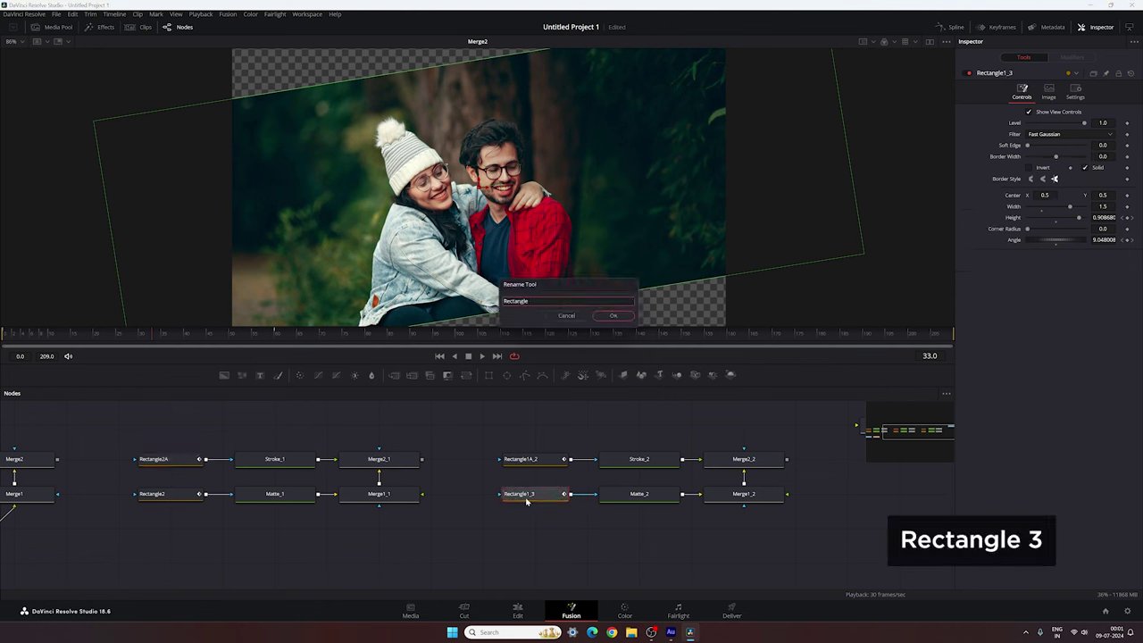
text(3)
key(Return)
Step: Rename the upper rectangle of the second copied group, Rectangle1A_2, to Rectangle3A
click(526, 461)
key(F2)
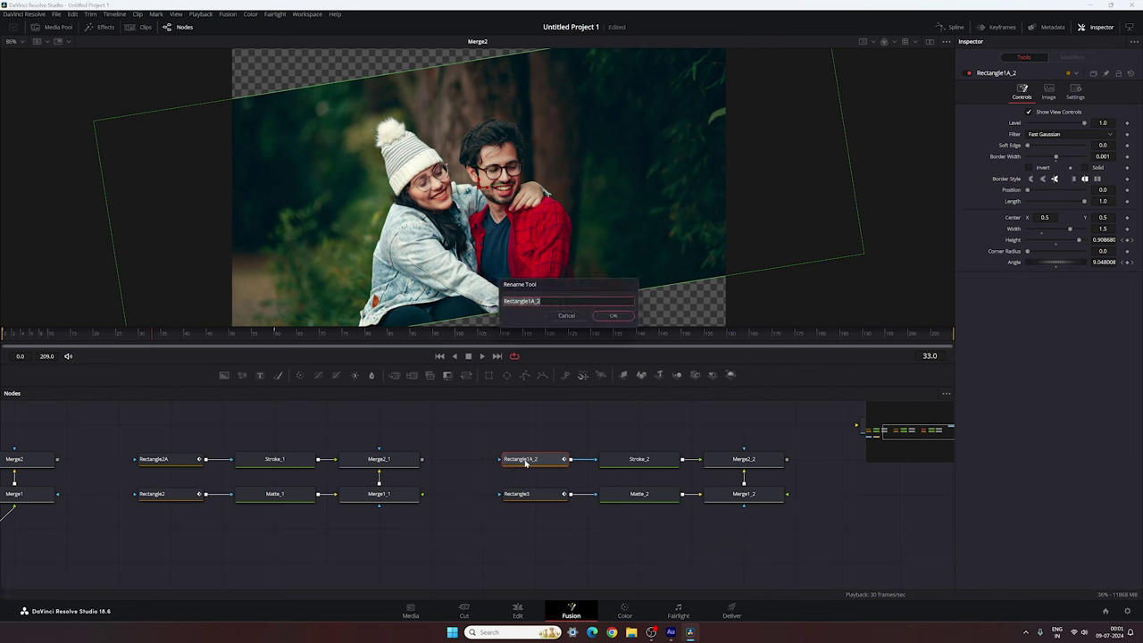
text(Rectangle3A)
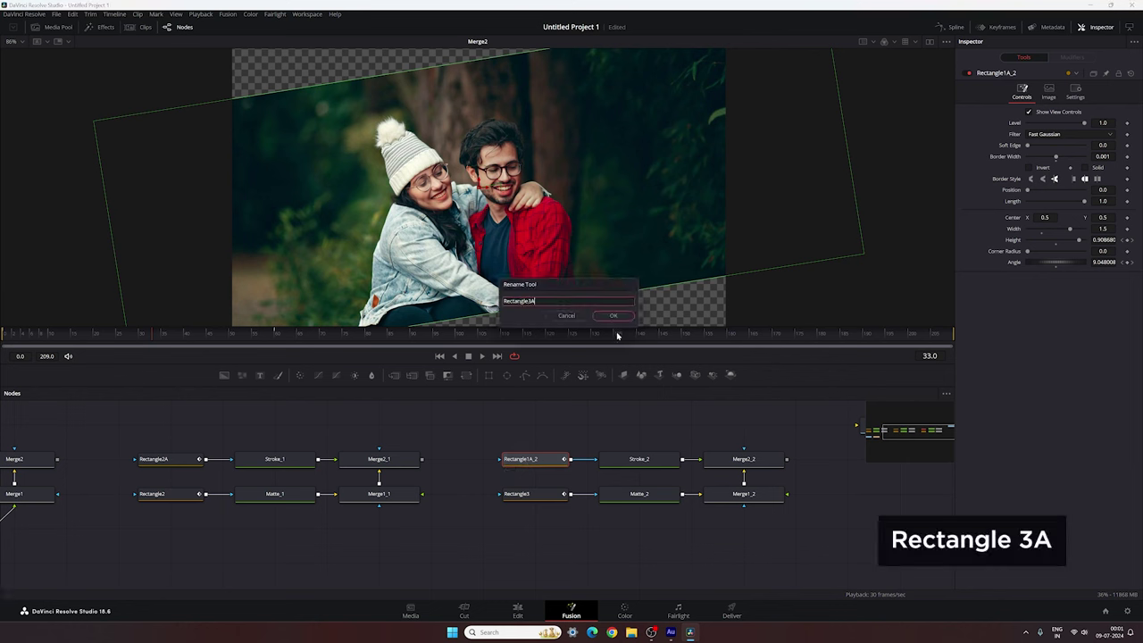
click(613, 315)
Step: Save the project with the renamed node groups
drag(447, 548, 636, 537)
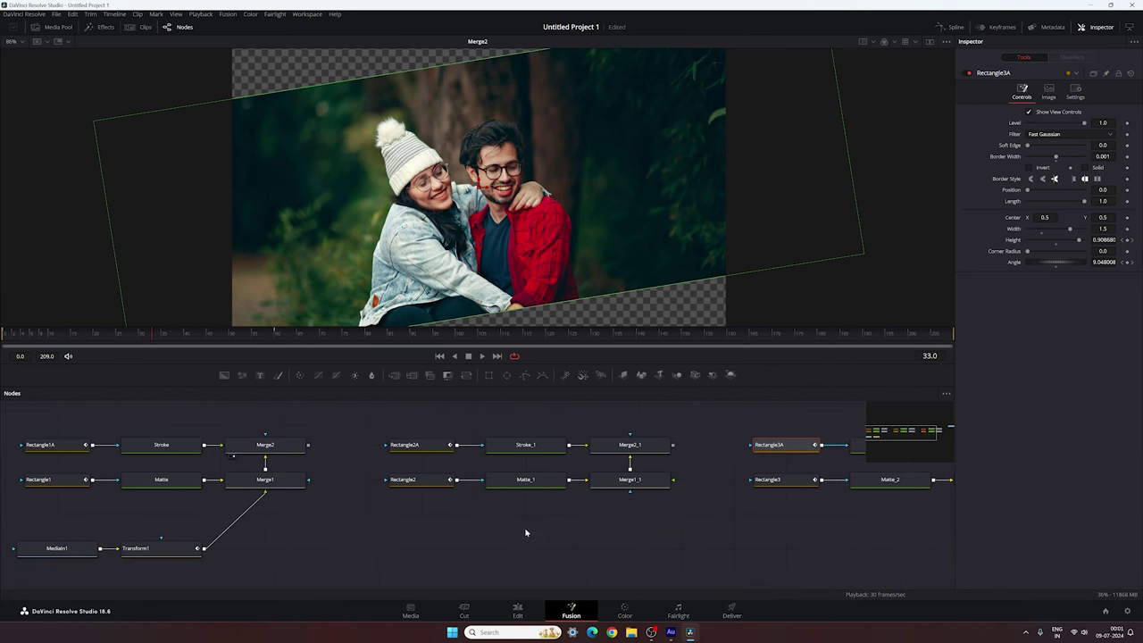
key(ctrl+s)
drag(704, 545, 612, 527)
drag(529, 526, 691, 498)
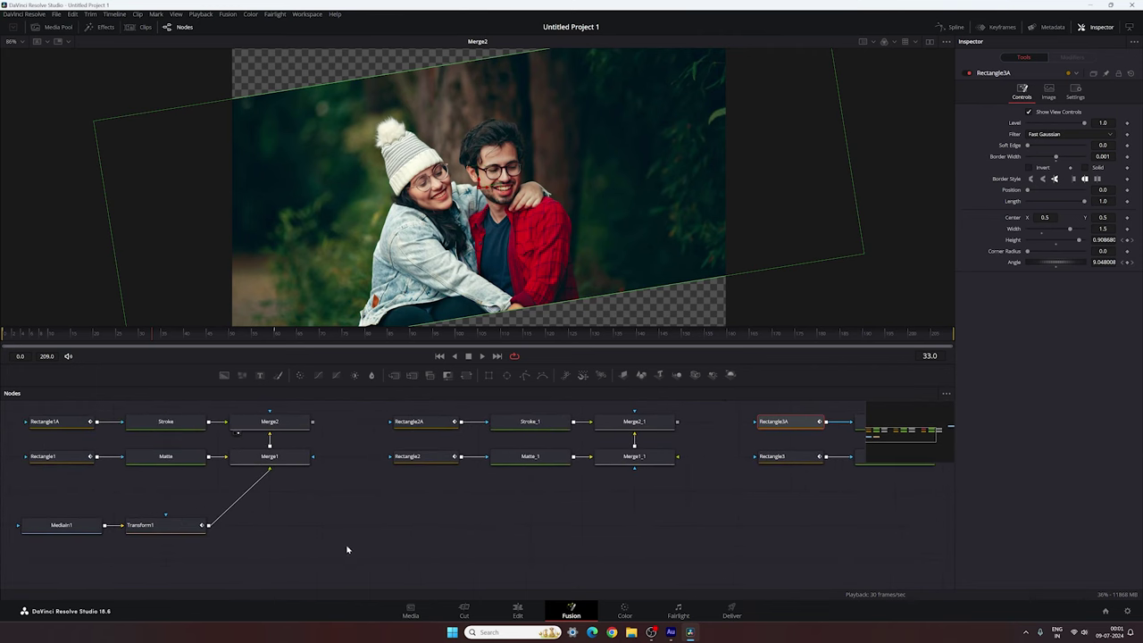
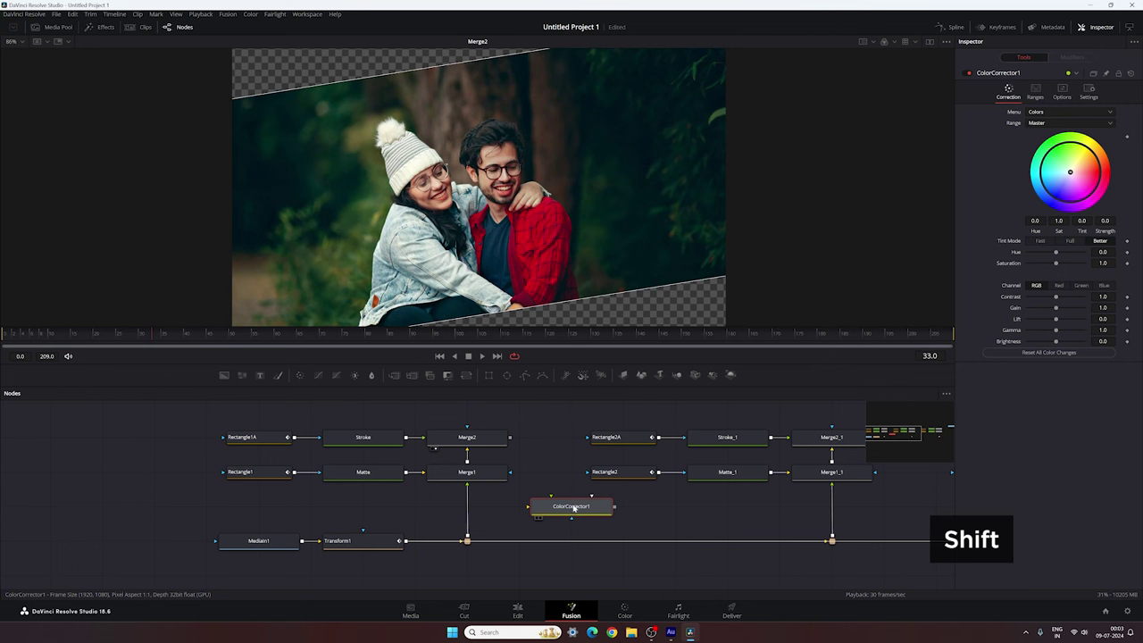
Step: Insert ColorCorrector1 between the Transform1 branch and Merge1 and set its Saturation to 0.5
drag(572, 507, 466, 509)
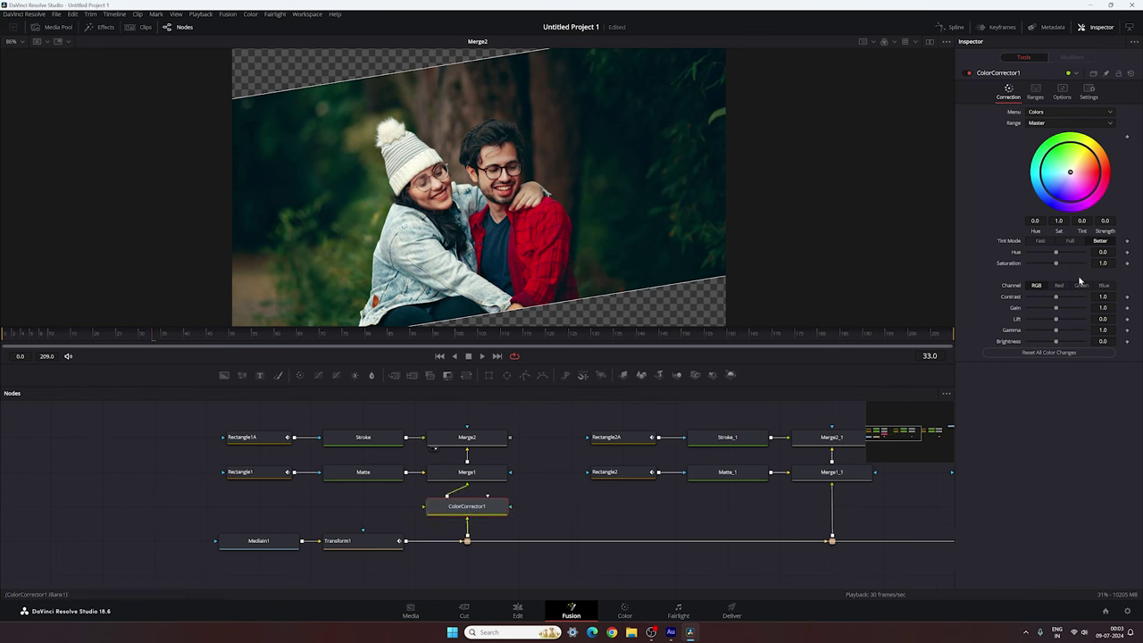
drag(1056, 265, 1038, 266)
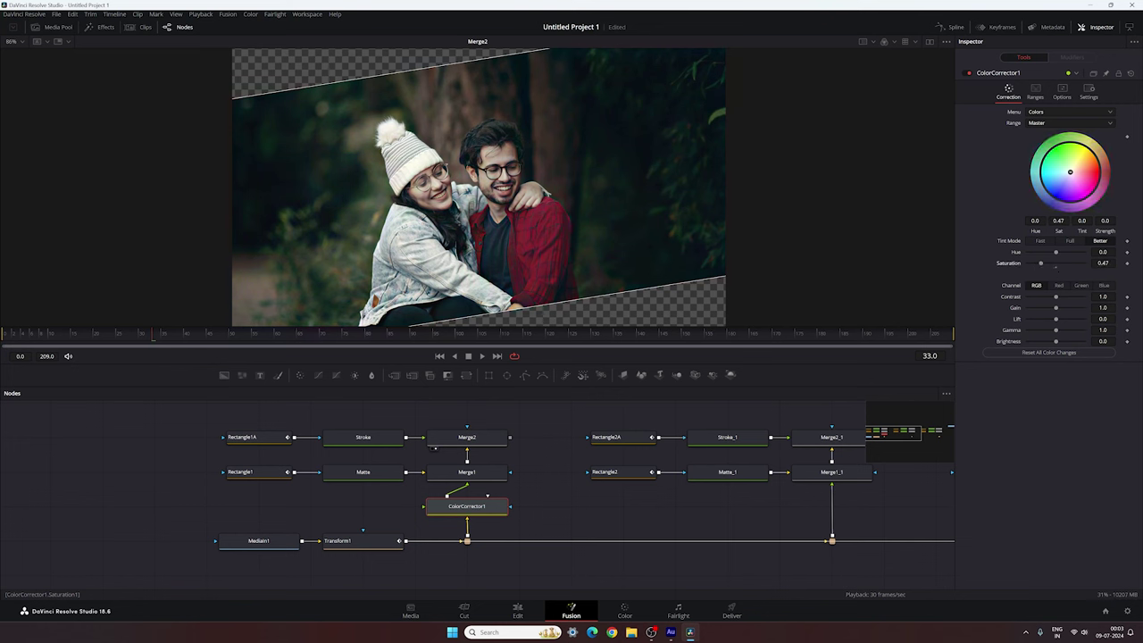
double_click(1102, 264)
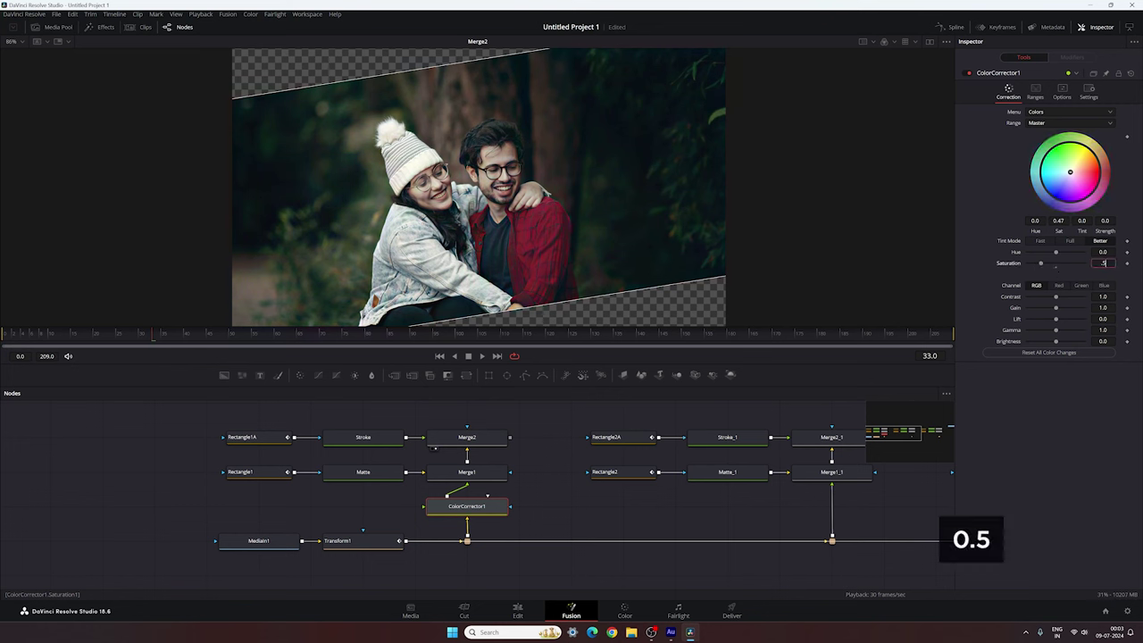
text(.5)
key(Tab)
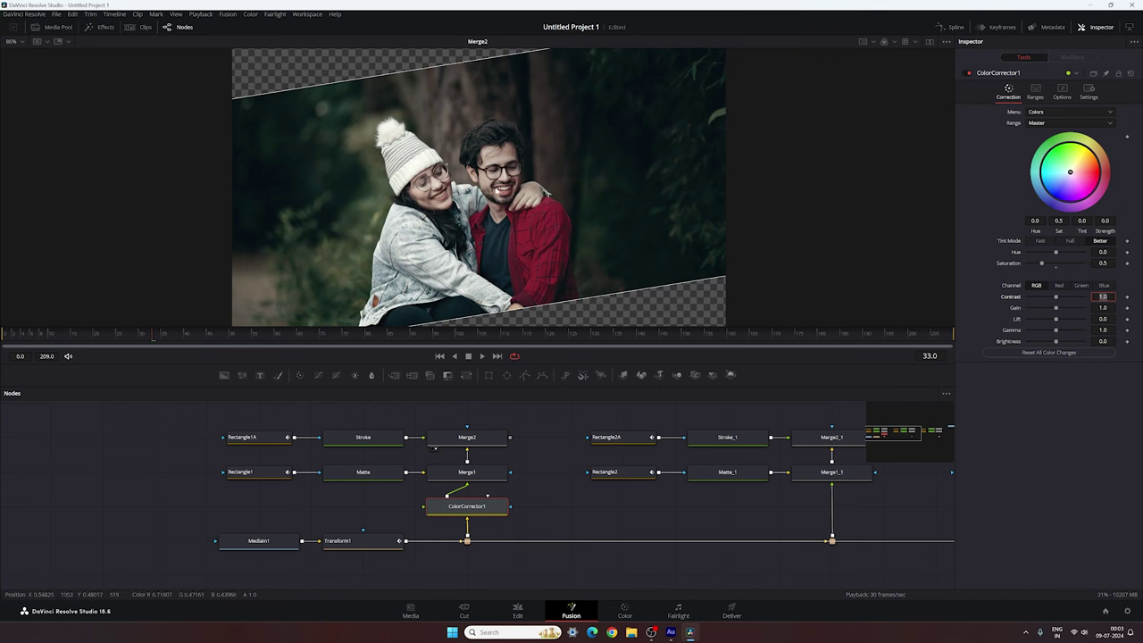
Step: Set the blue channel's Gain to 0.6 in ColorCorrector1
click(1106, 286)
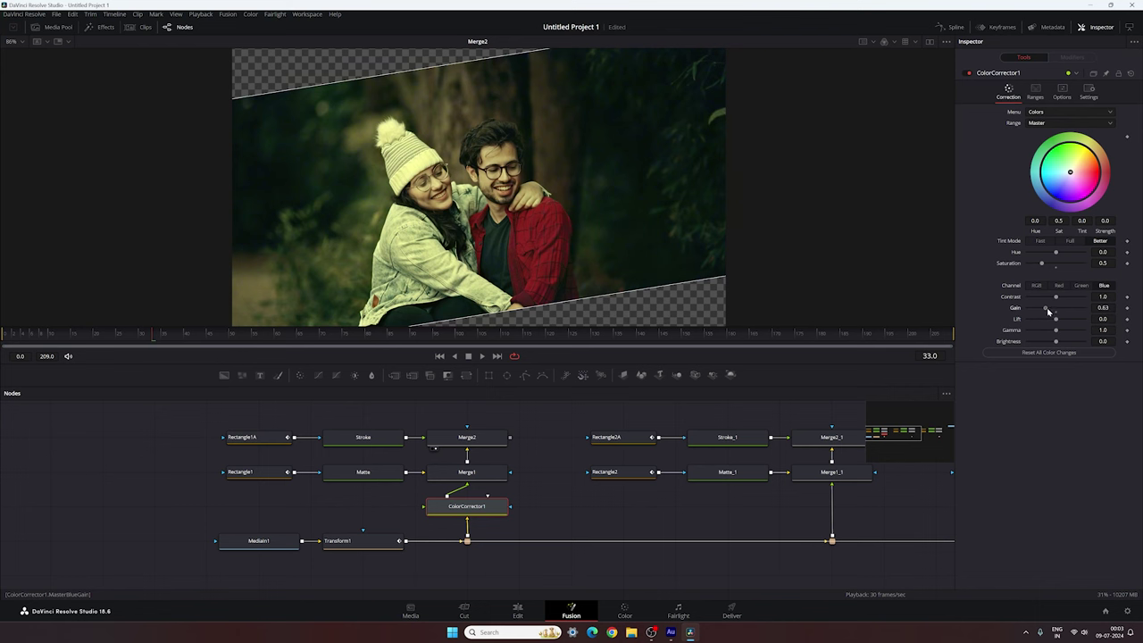
click(1103, 307)
text(.6)
key(Tab)
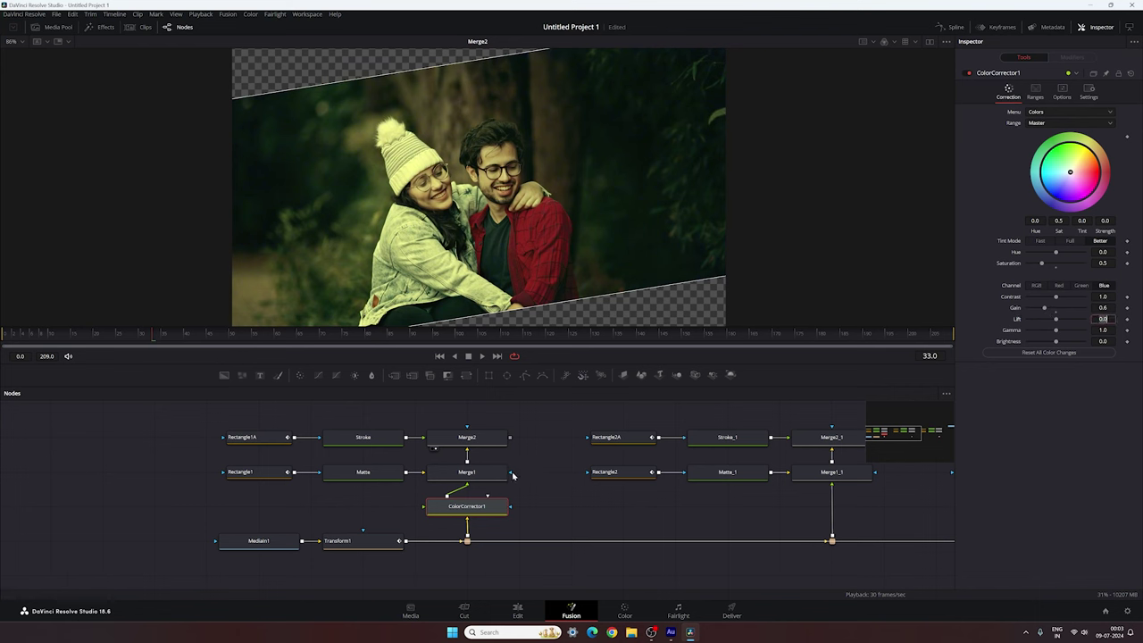
Step: Move the first matte group upward and insert a Gaussian Blur between the Transform1 branch and ColorCorrector1
drag(533, 475, 495, 498)
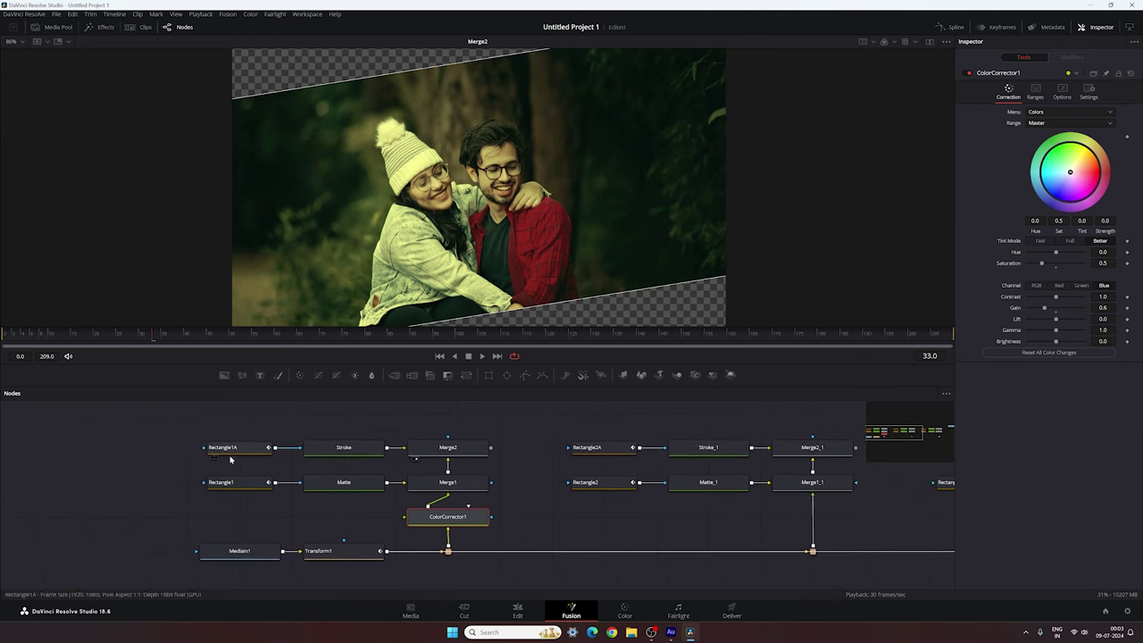
drag(196, 417, 469, 494)
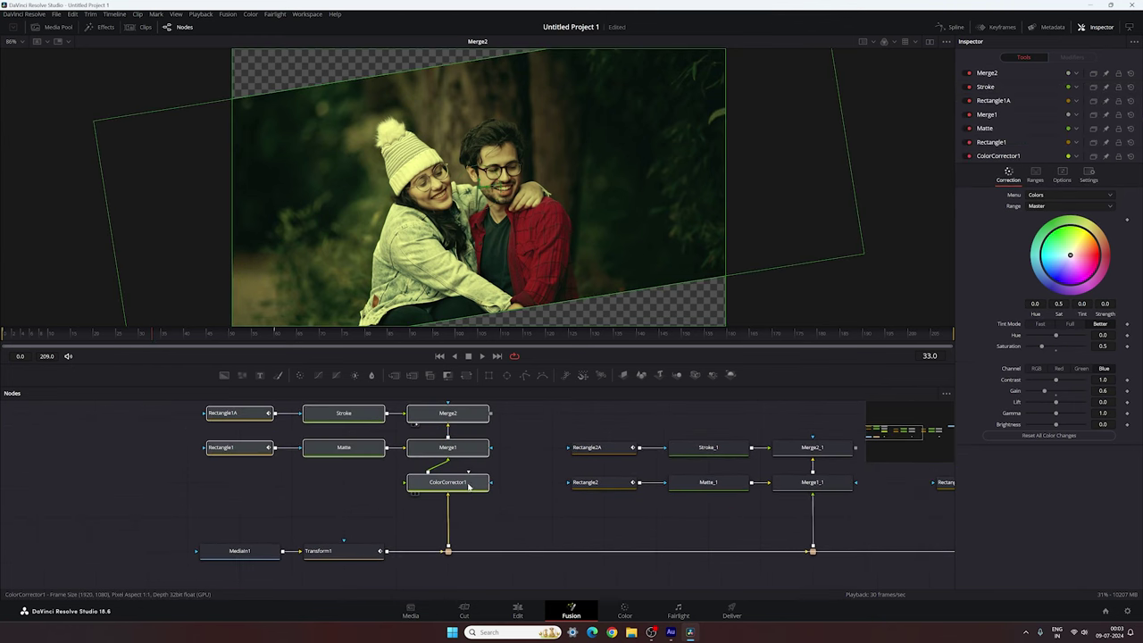
click(492, 527)
key(ctrl+space)
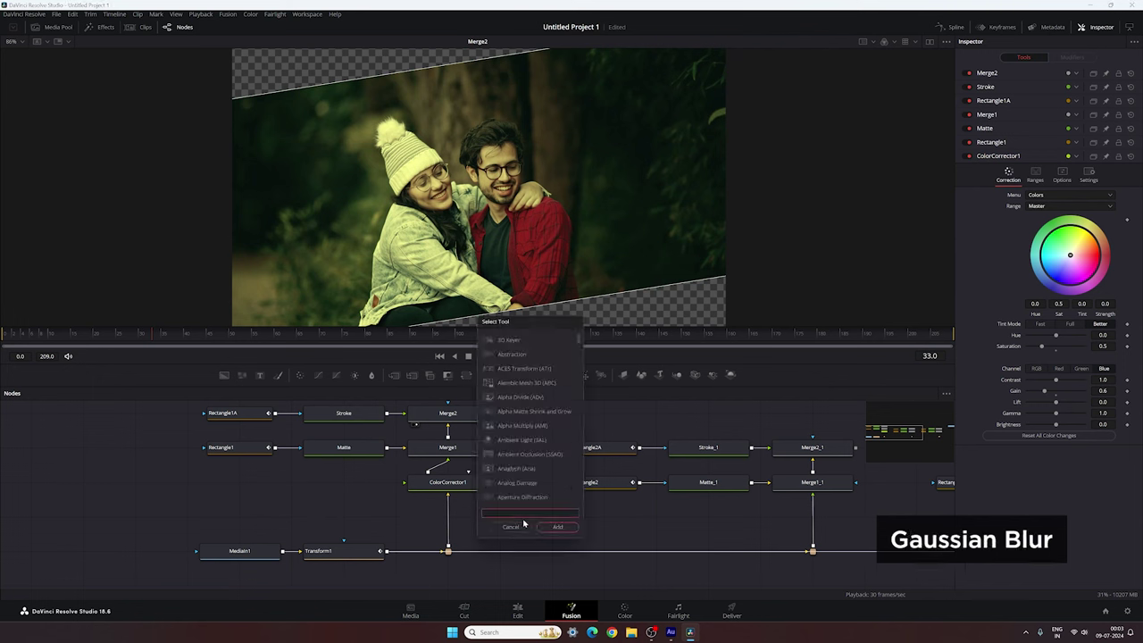
text(gau)
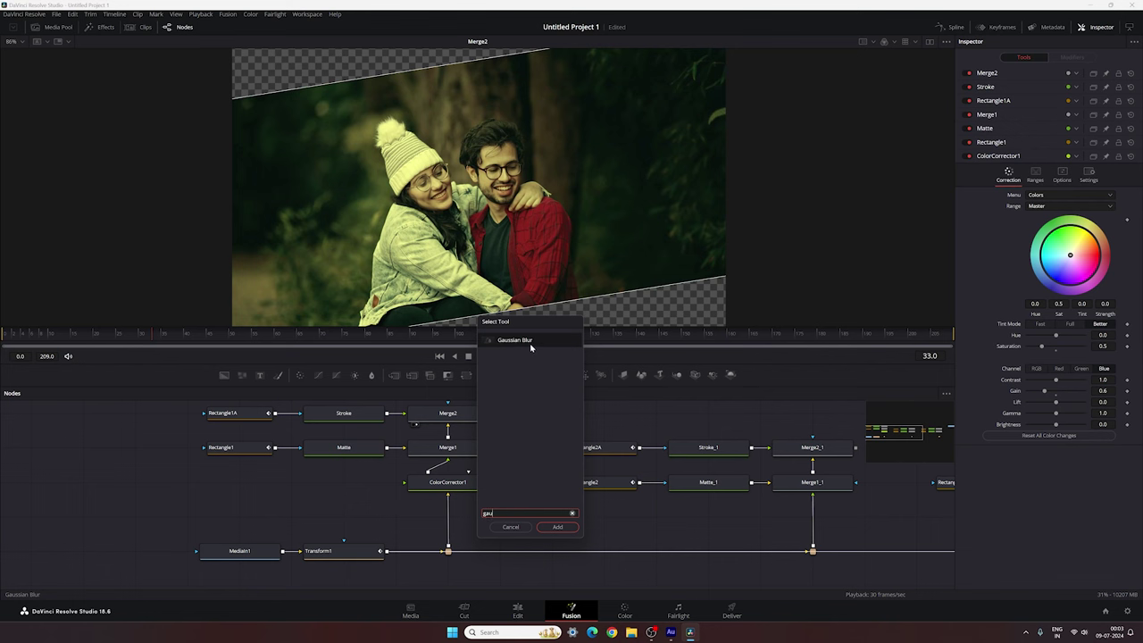
click(557, 527)
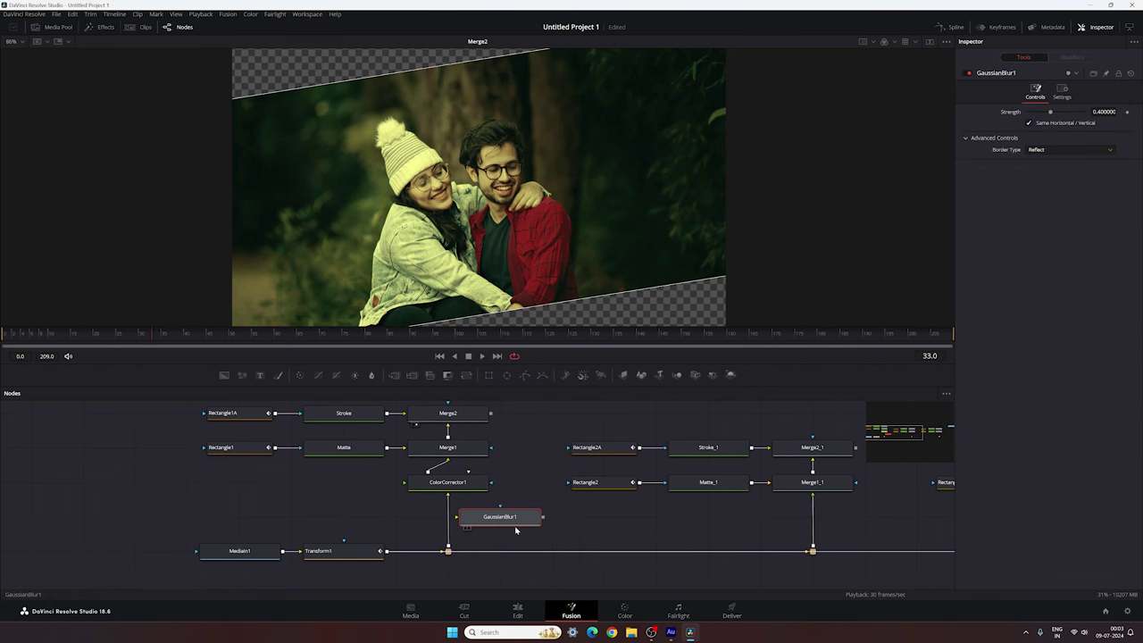
drag(513, 520, 451, 522)
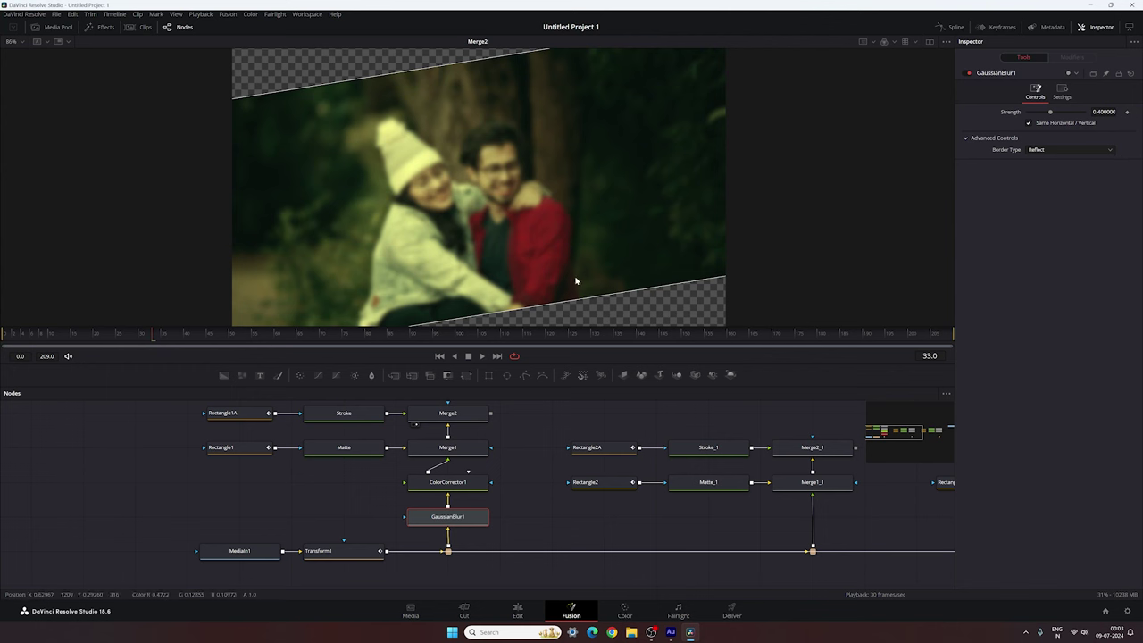
Step: View Merge2_1, insert a Color Corrector between the Transform1 branch and Merge1_1, and set its Saturation to 0
drag(692, 494, 487, 506)
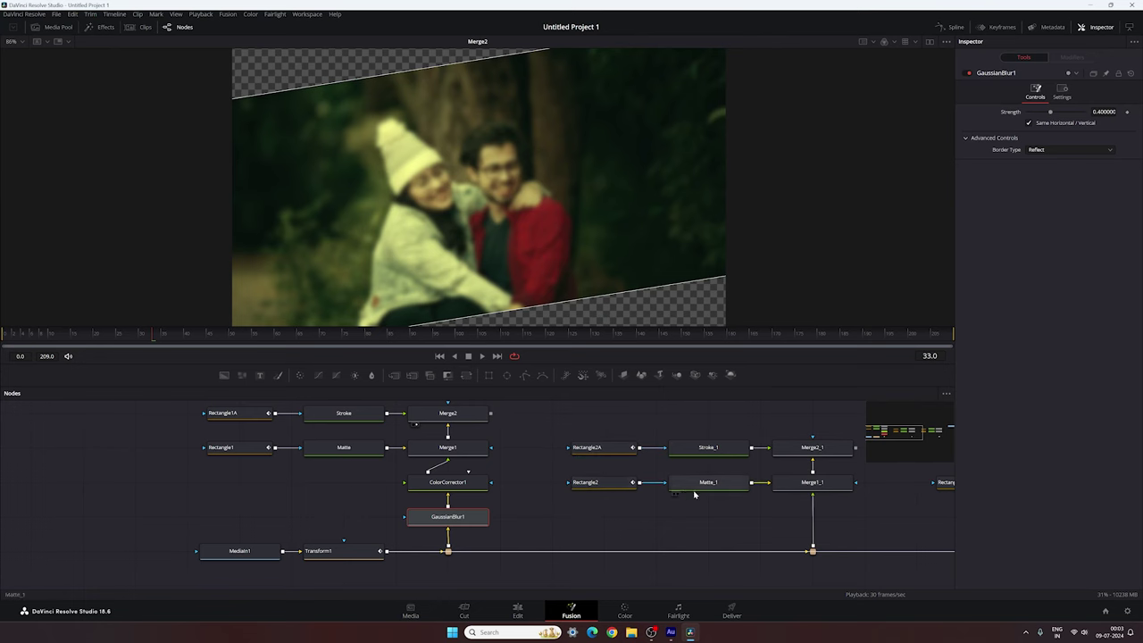
drag(694, 490, 503, 511)
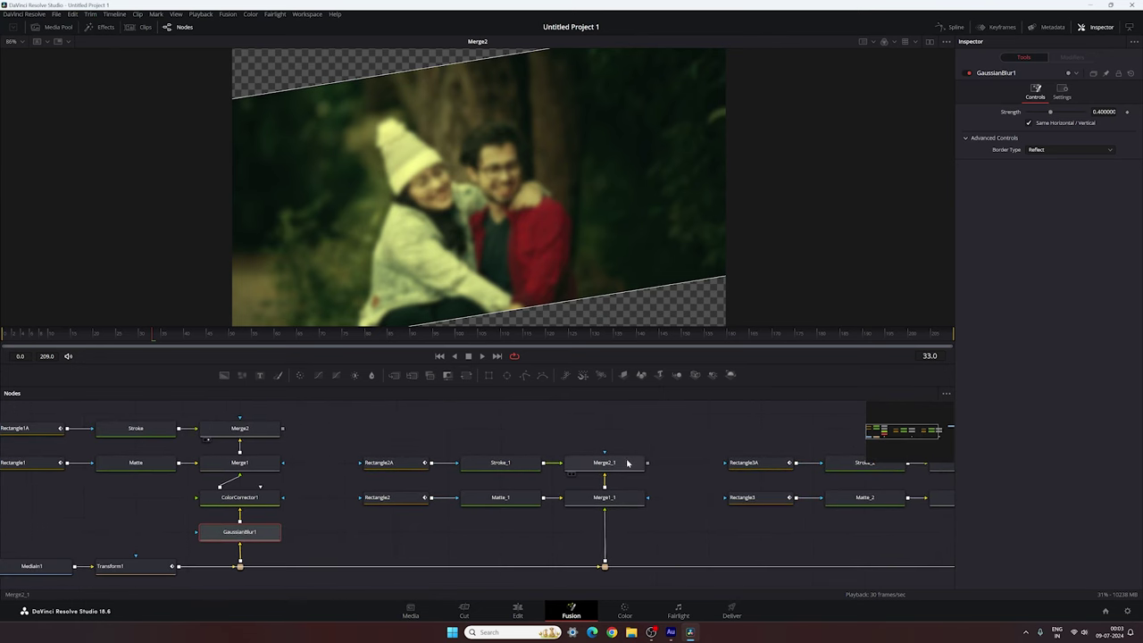
drag(627, 462, 621, 205)
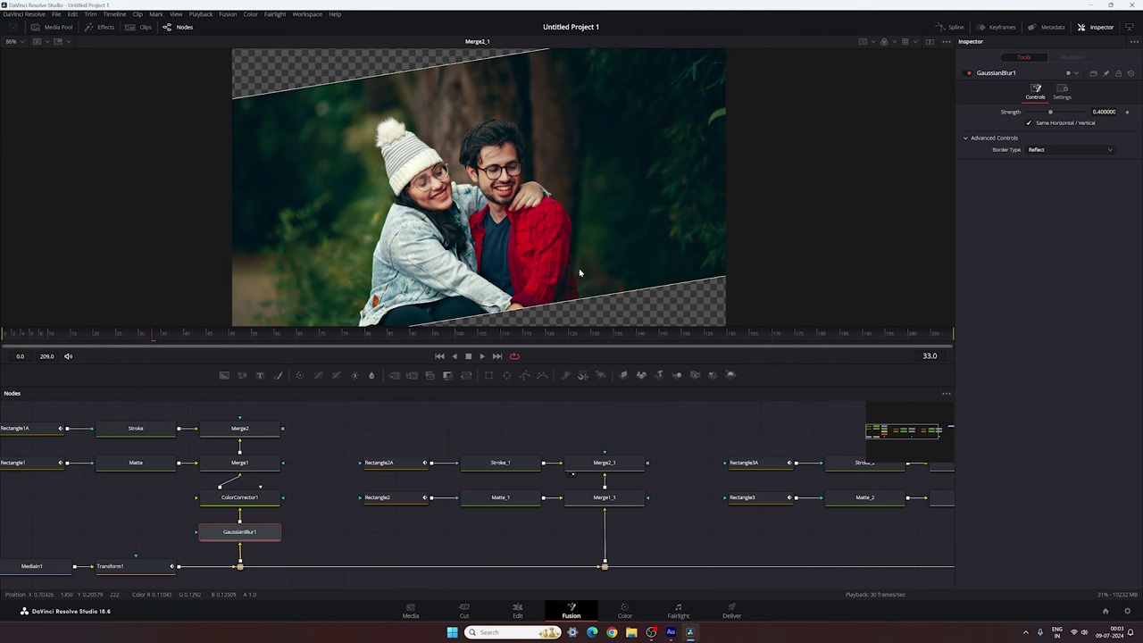
scroll(635, 437, down, 1)
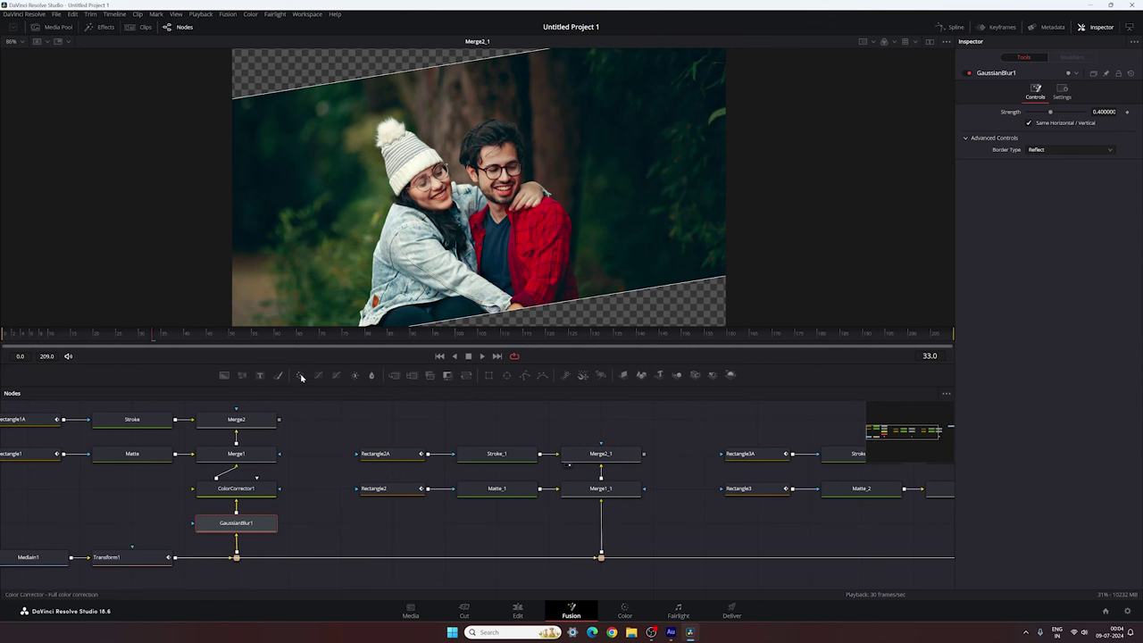
drag(301, 375, 601, 525)
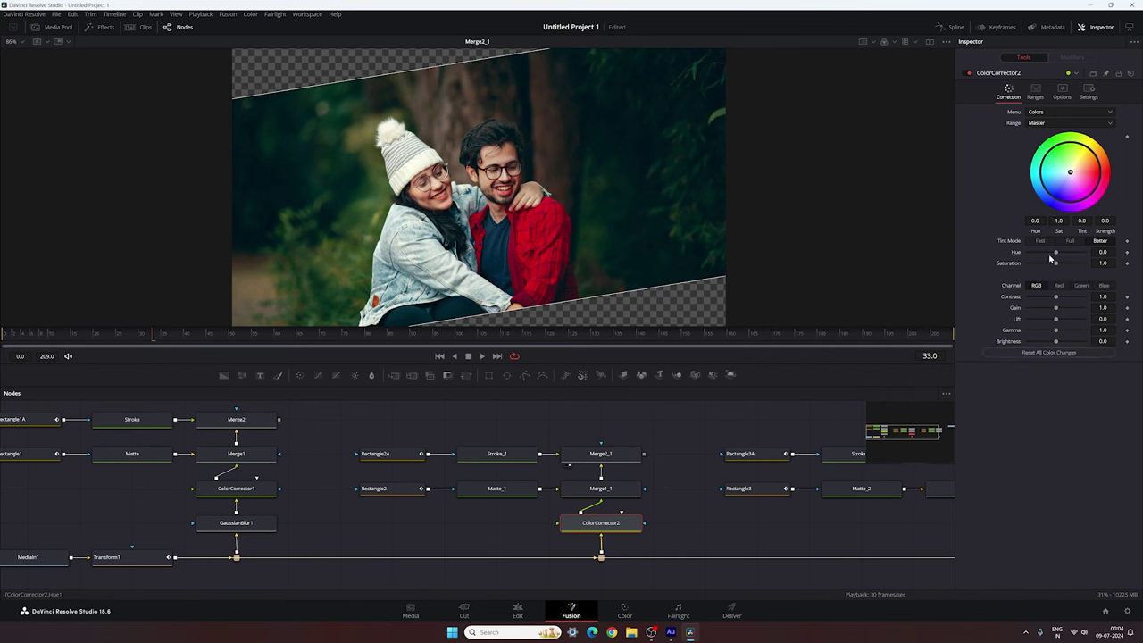
drag(1056, 263, 1025, 264)
key(0)
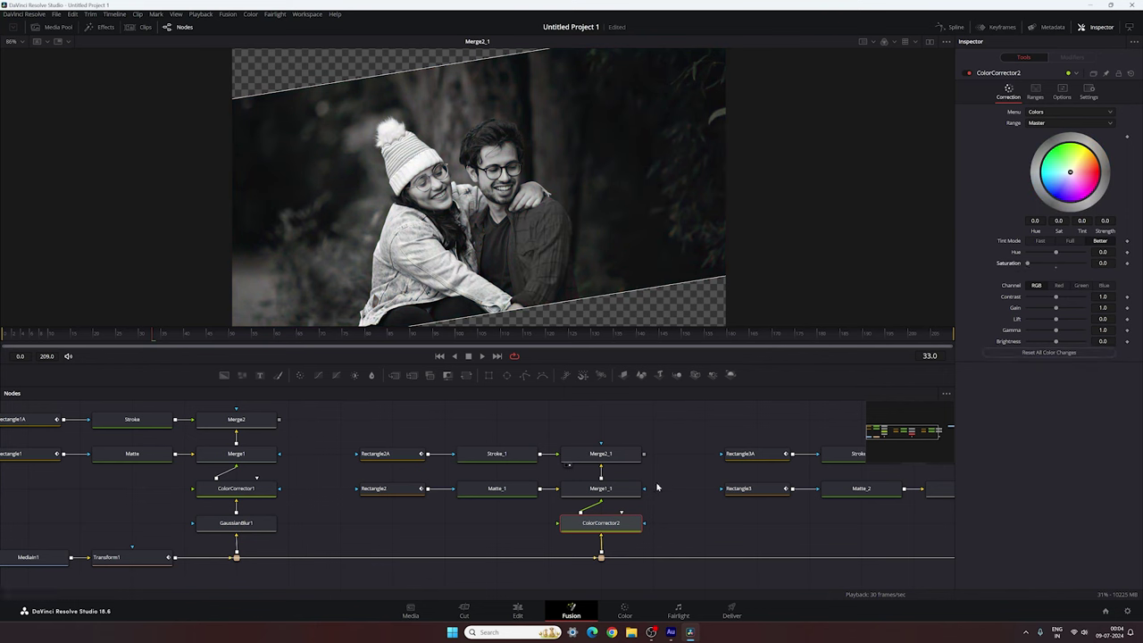
Step: Insert a Color Corrector between the Transform1 branch and Merge1_2, view Merge2_2, and set the corrector's Saturation to 1.1
drag(717, 516, 486, 508)
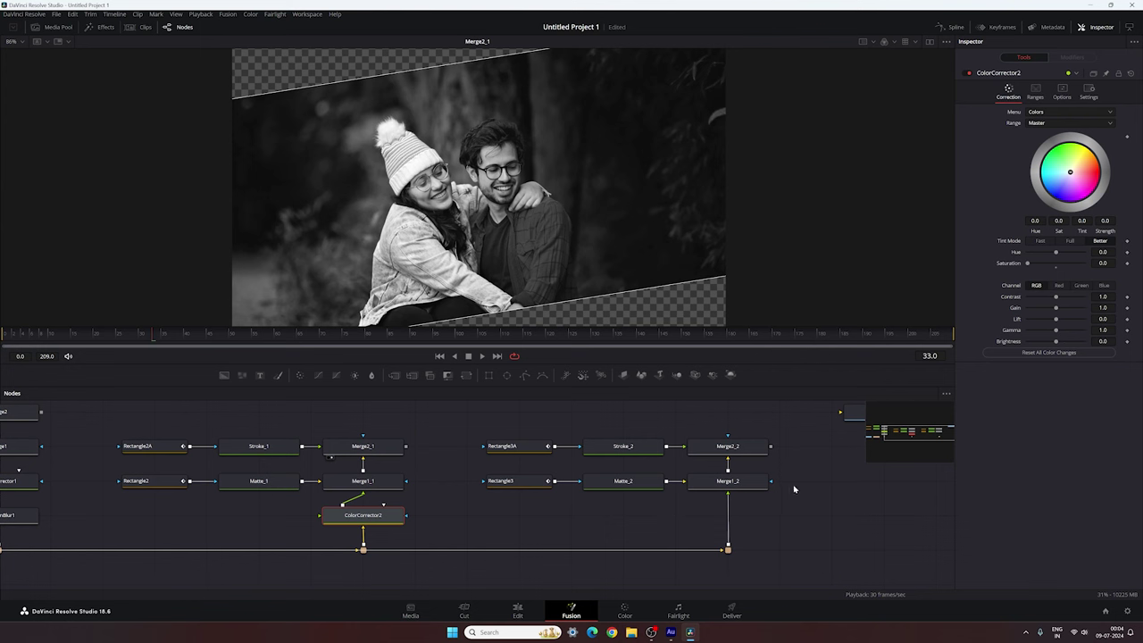
drag(312, 378, 728, 521)
key(shift)
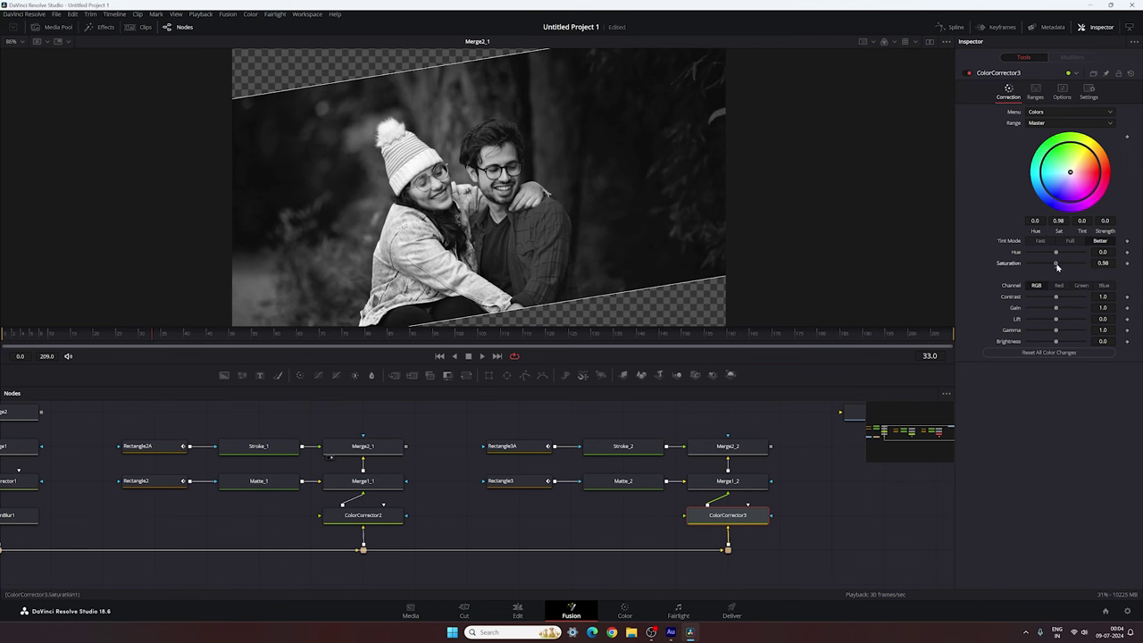
drag(1057, 266, 1055, 266)
drag(721, 449, 729, 237)
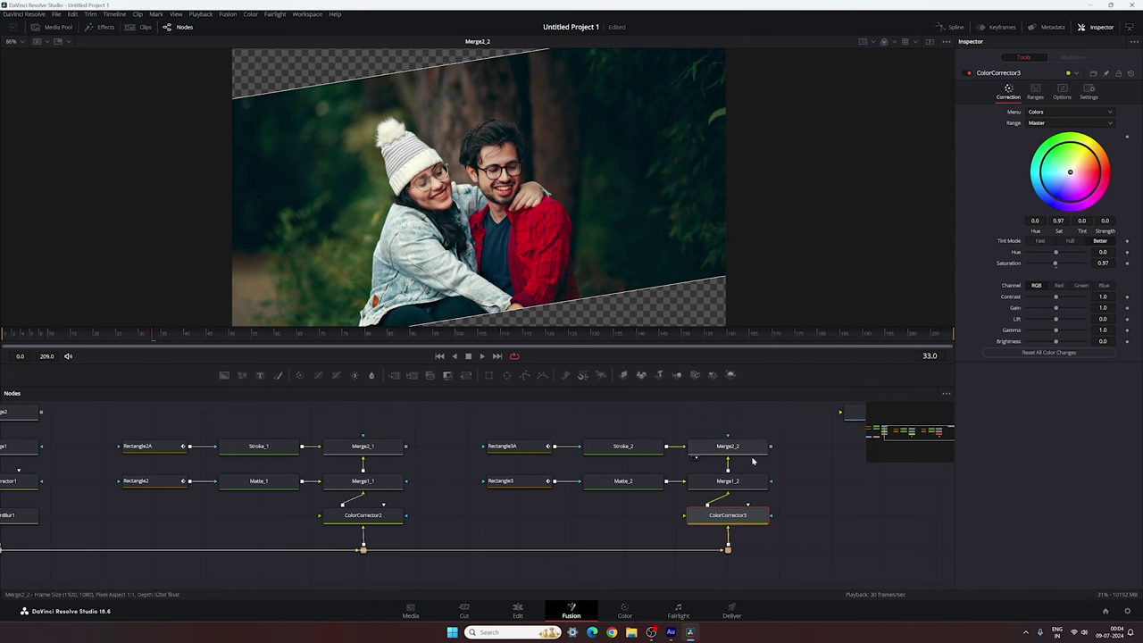
drag(1055, 264, 1057, 266)
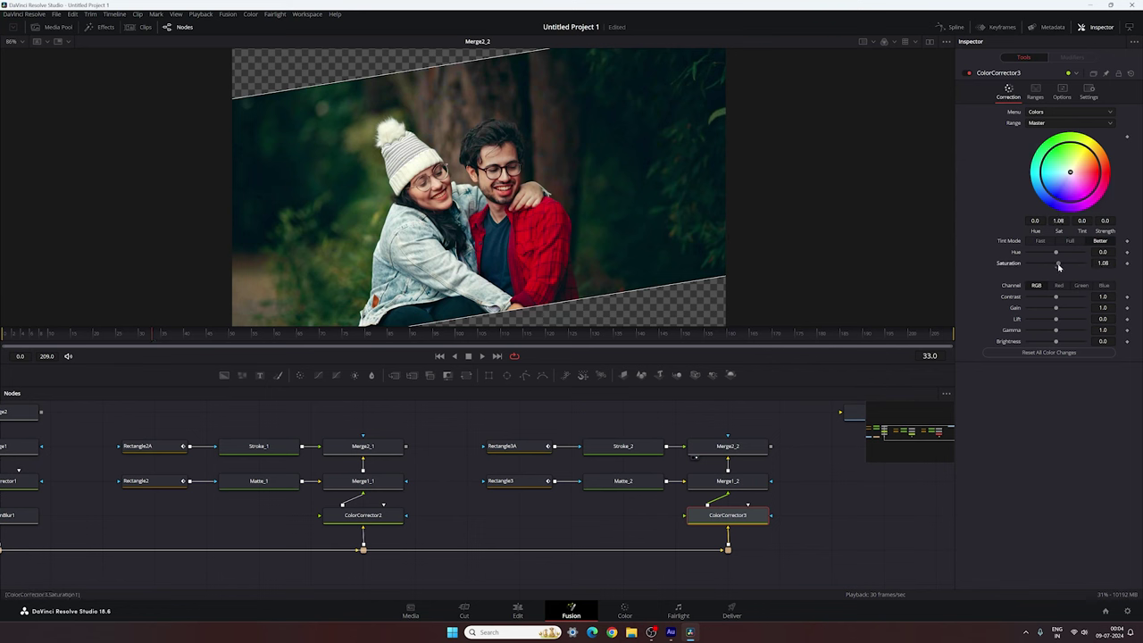
double_click(1103, 263)
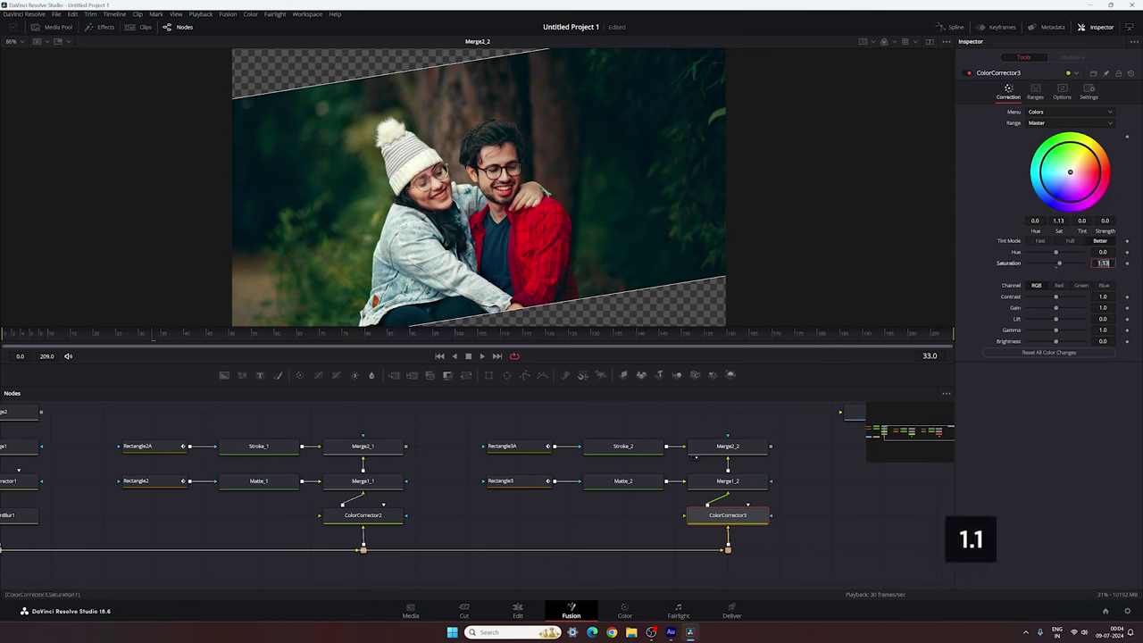
text(1.1)
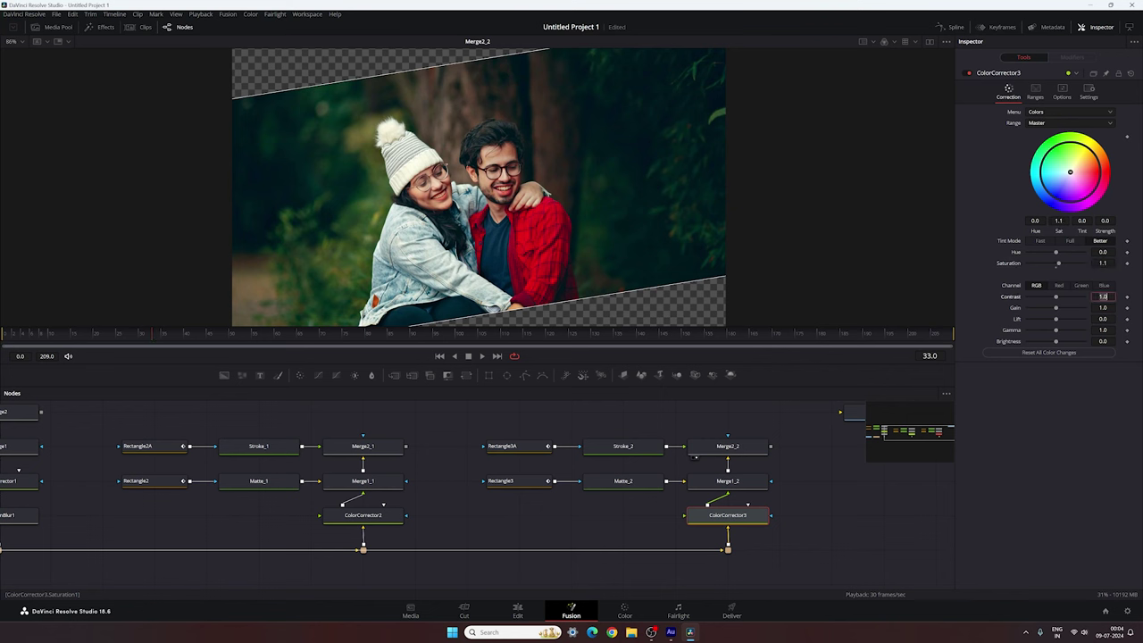
key(Return)
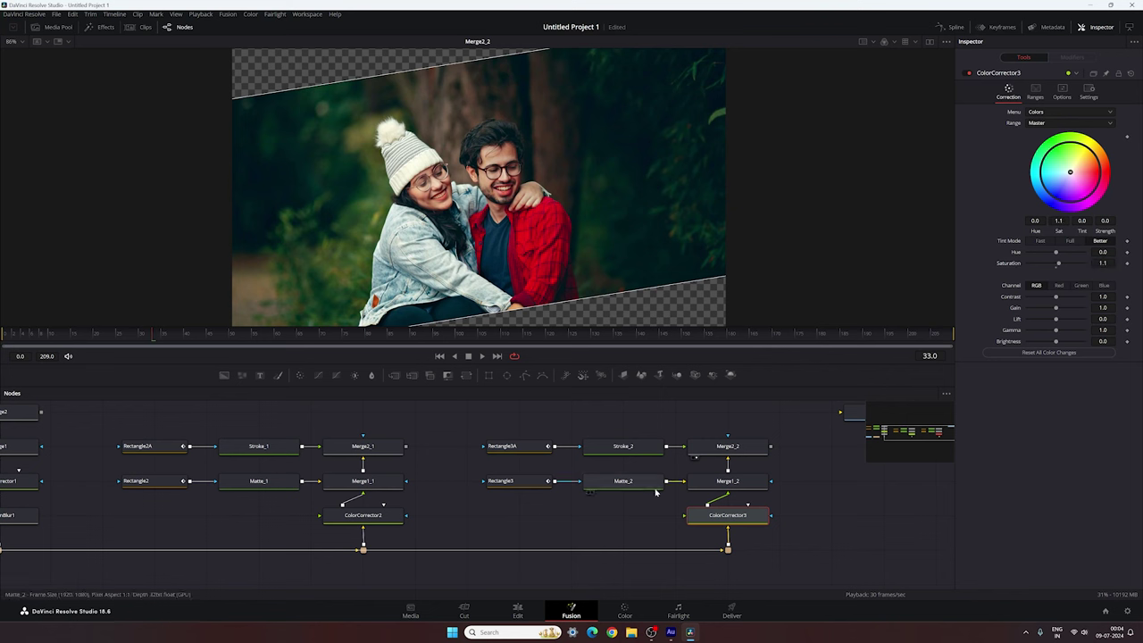
Step: Add a new Merge node above Merge2_1 and connect Merge2's output to its background input
drag(502, 446, 714, 467)
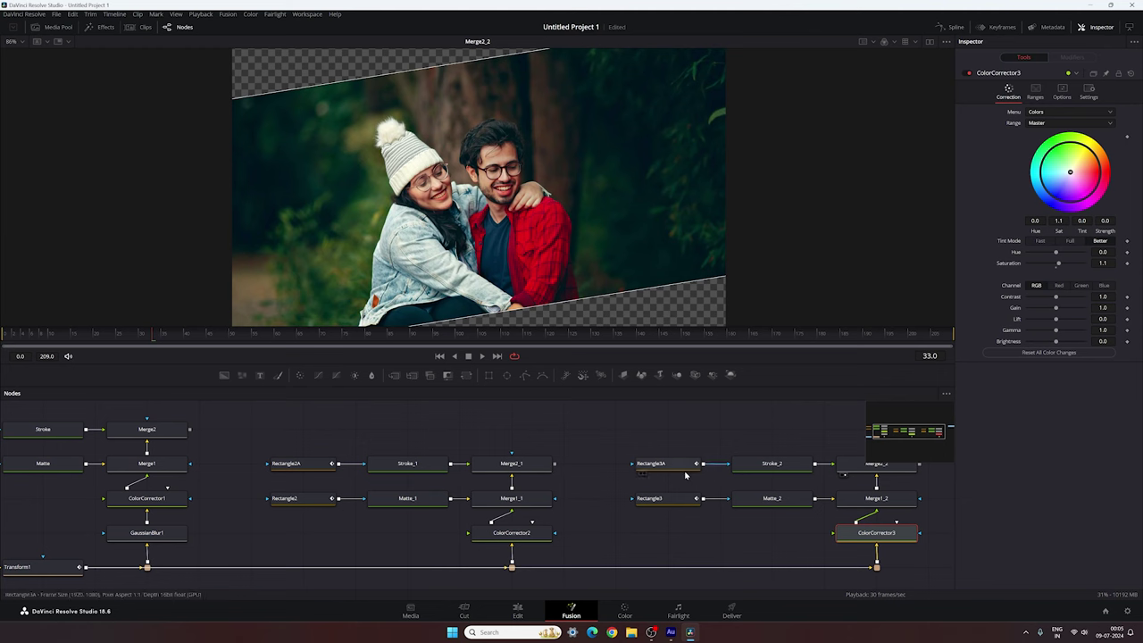
drag(567, 443, 587, 476)
drag(382, 412, 407, 434)
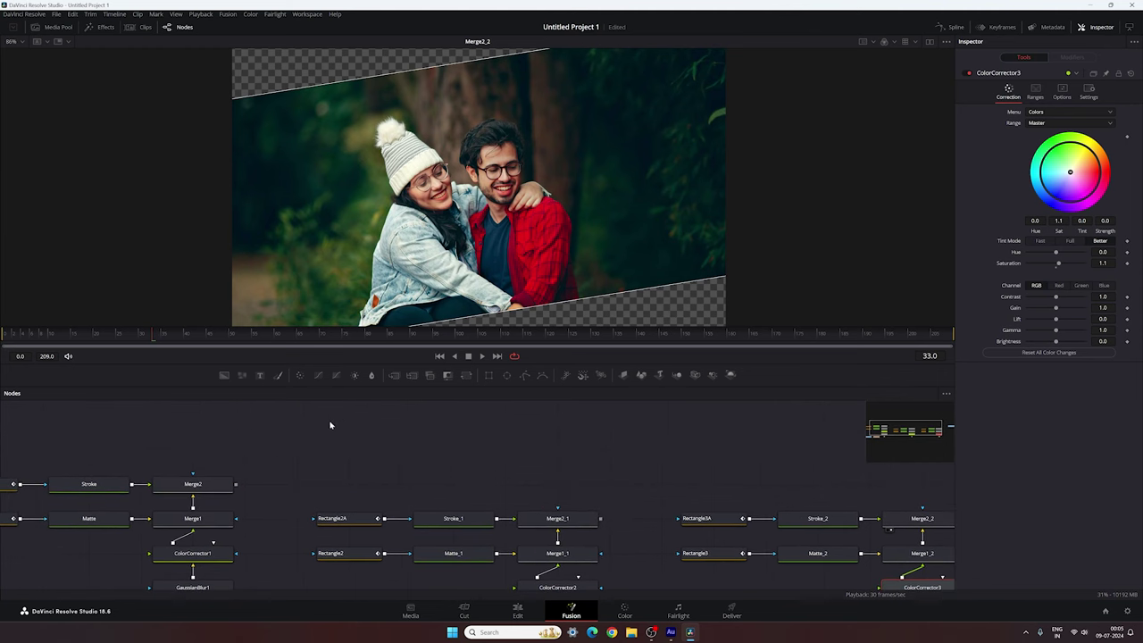
drag(394, 376, 404, 444)
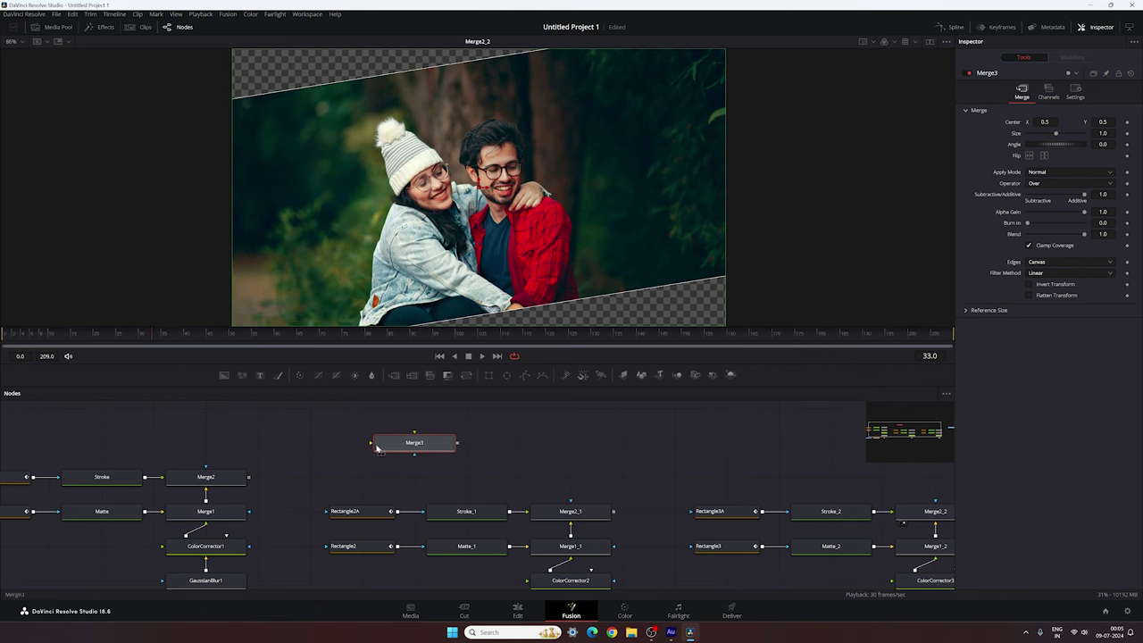
drag(370, 442, 248, 476)
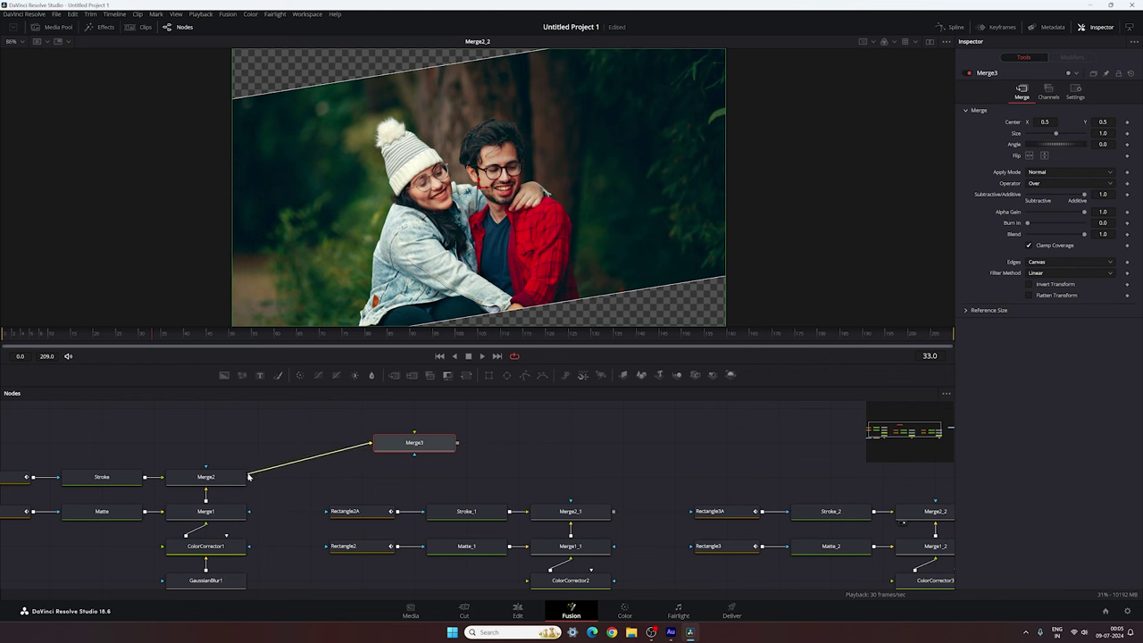
drag(373, 438, 530, 437)
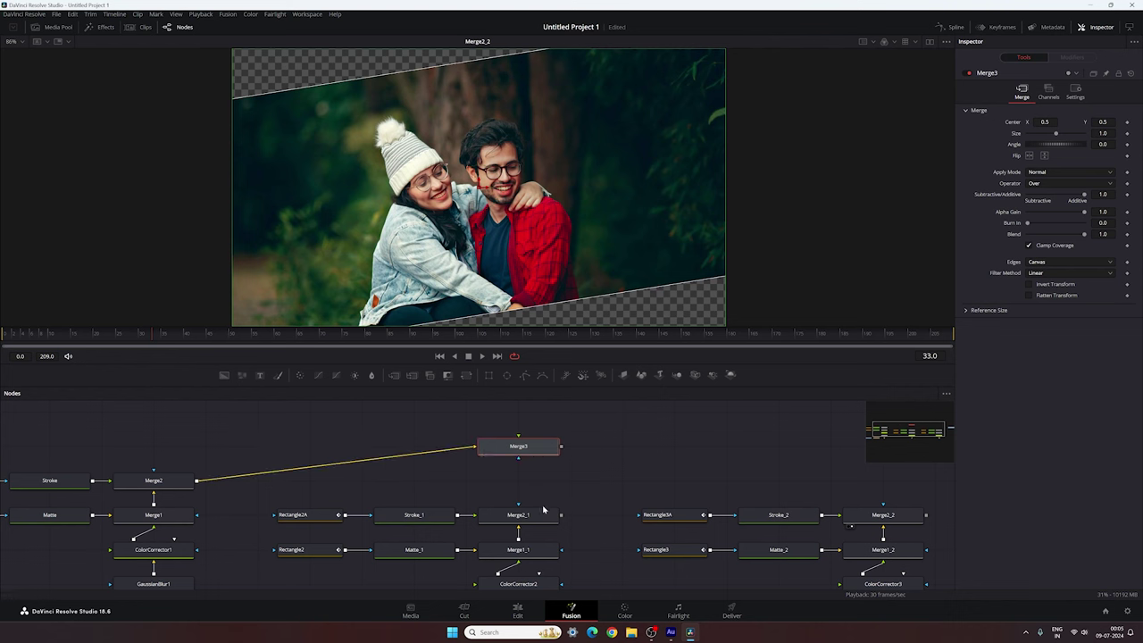
Step: Connect Merge2_1 to Merge3's foreground input and view Merge3 at frame 23
drag(543, 510, 563, 239)
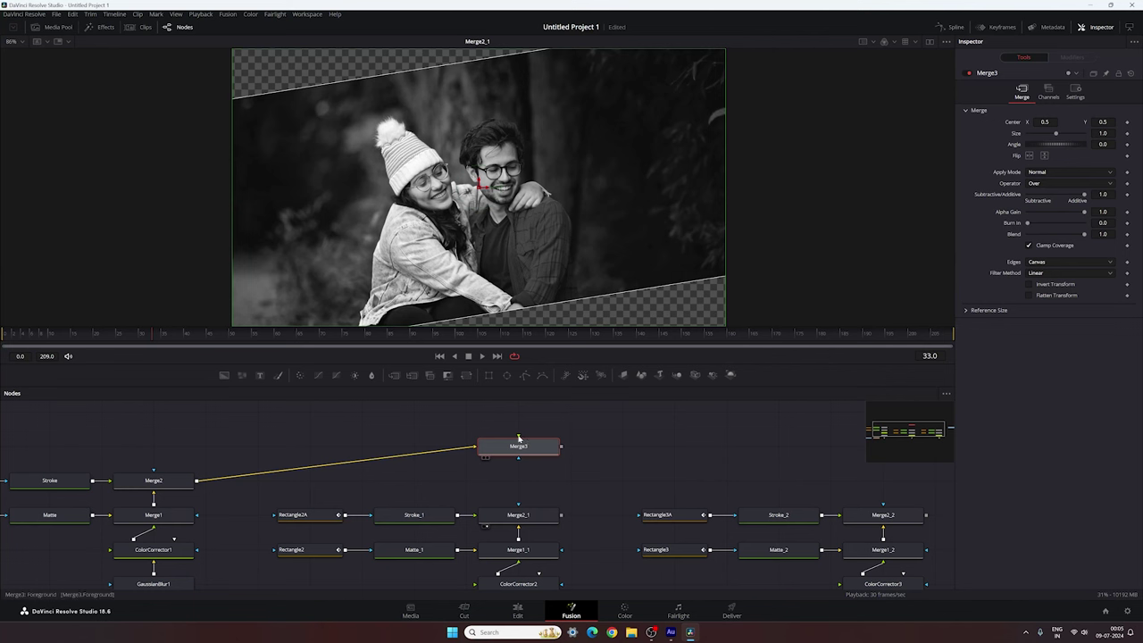
drag(518, 437, 519, 513)
key(2)
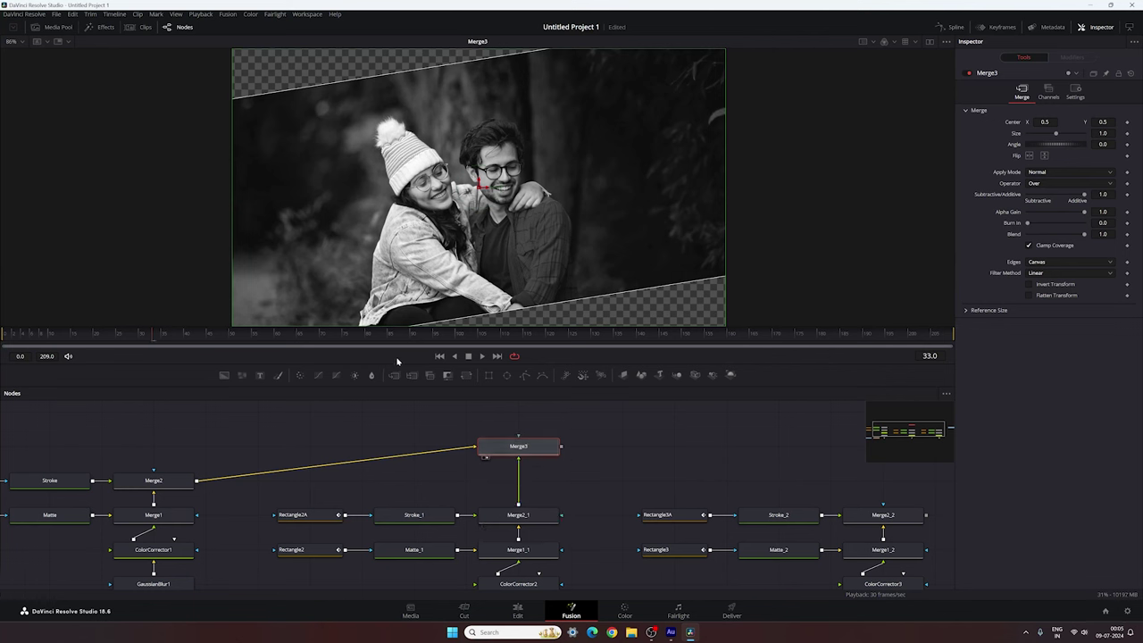
drag(152, 336, 106, 336)
Step: Add a Merge node above Merge2_2 with Merge3 as background and Merge2_2 as foreground, and show it in the viewer
drag(692, 455, 499, 459)
click(659, 470)
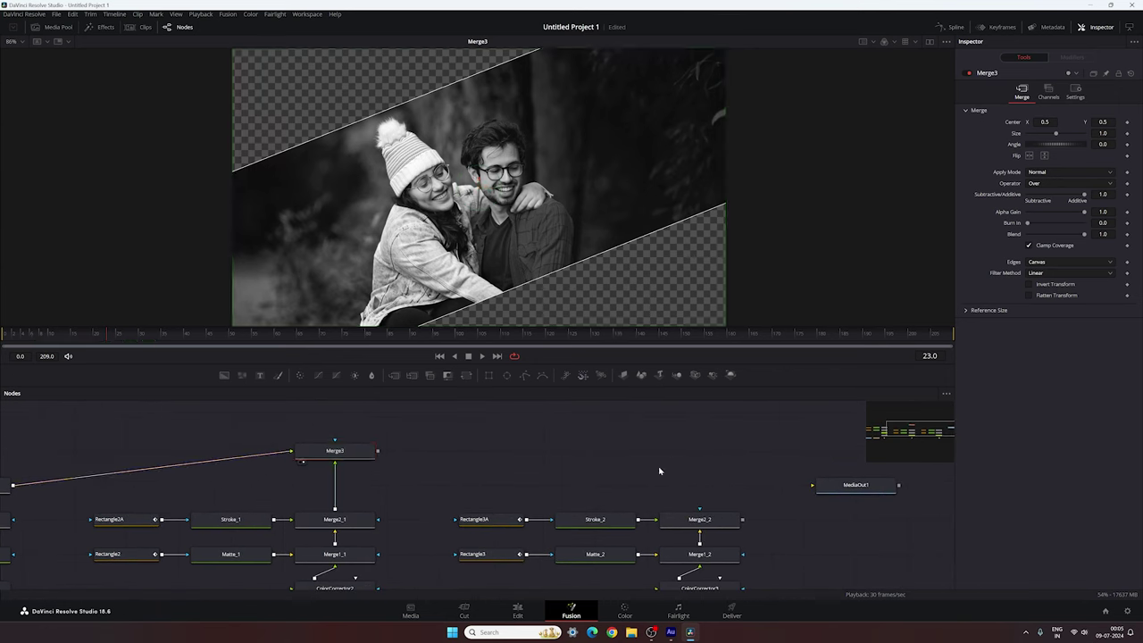
drag(395, 375, 377, 450)
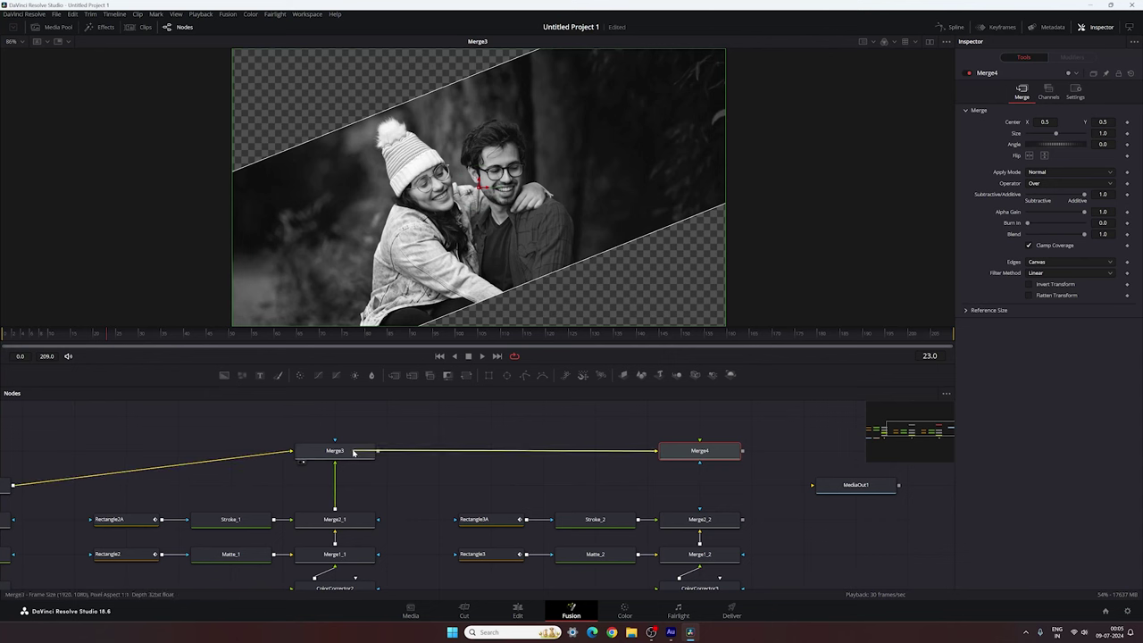
drag(702, 441, 721, 524)
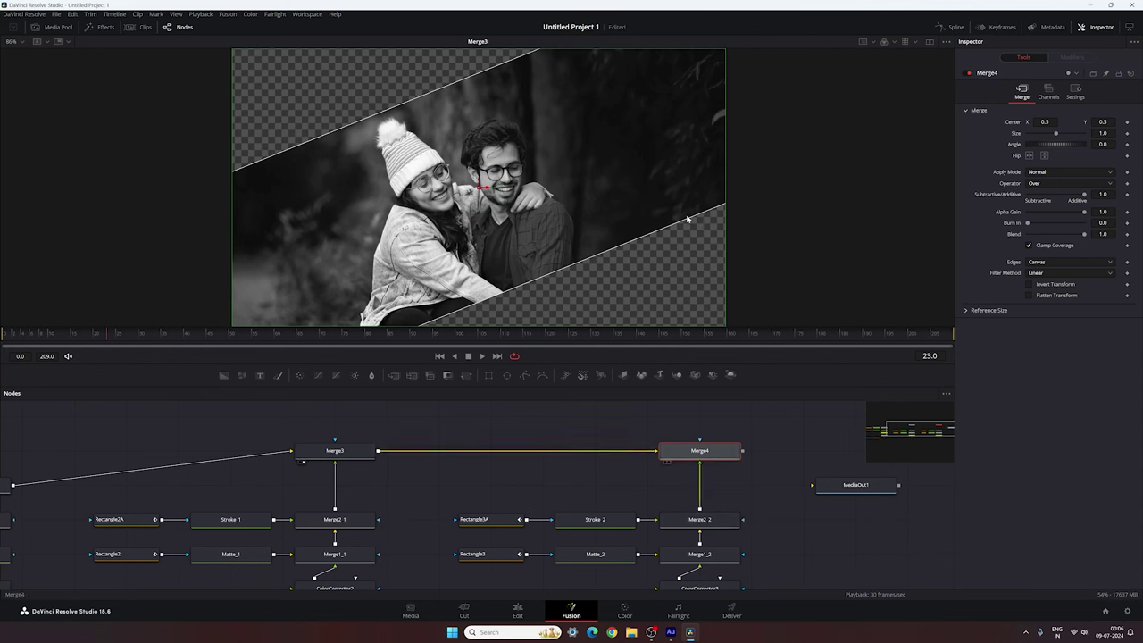
key(1)
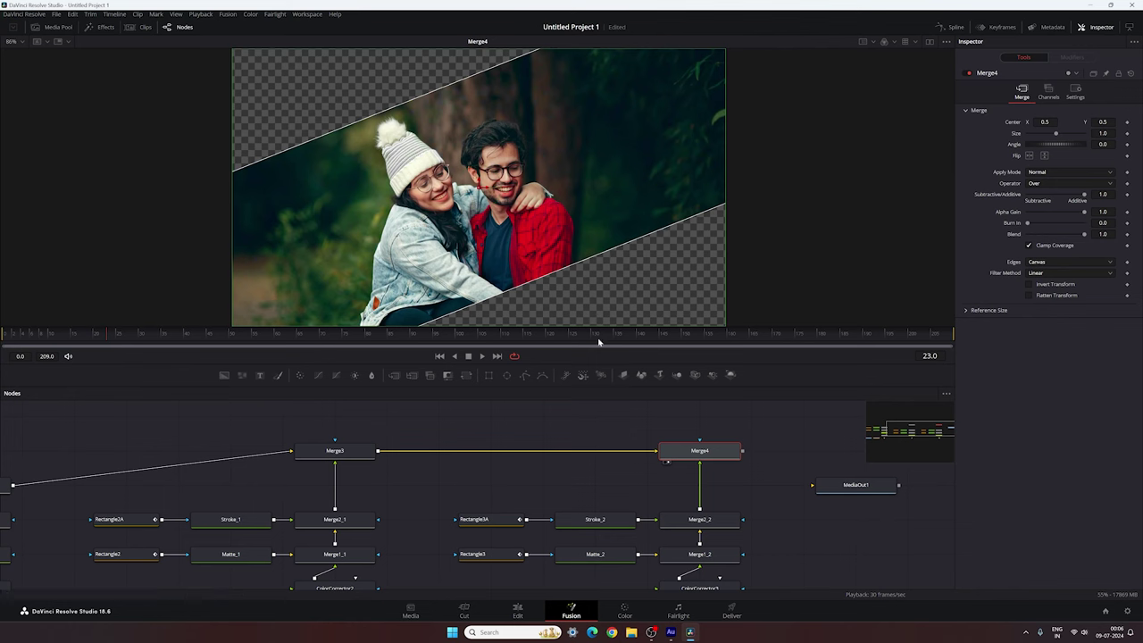
Step: Open the Spline editor for the composition's animation curves and enlarge its area
drag(496, 504, 621, 484)
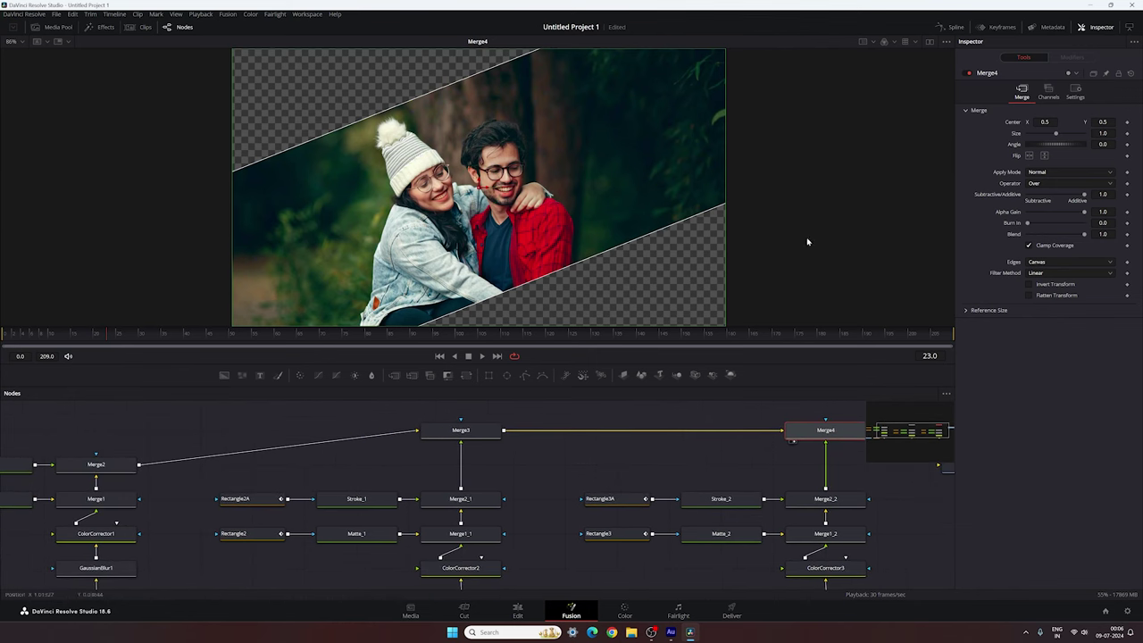
click(948, 26)
key(F4)
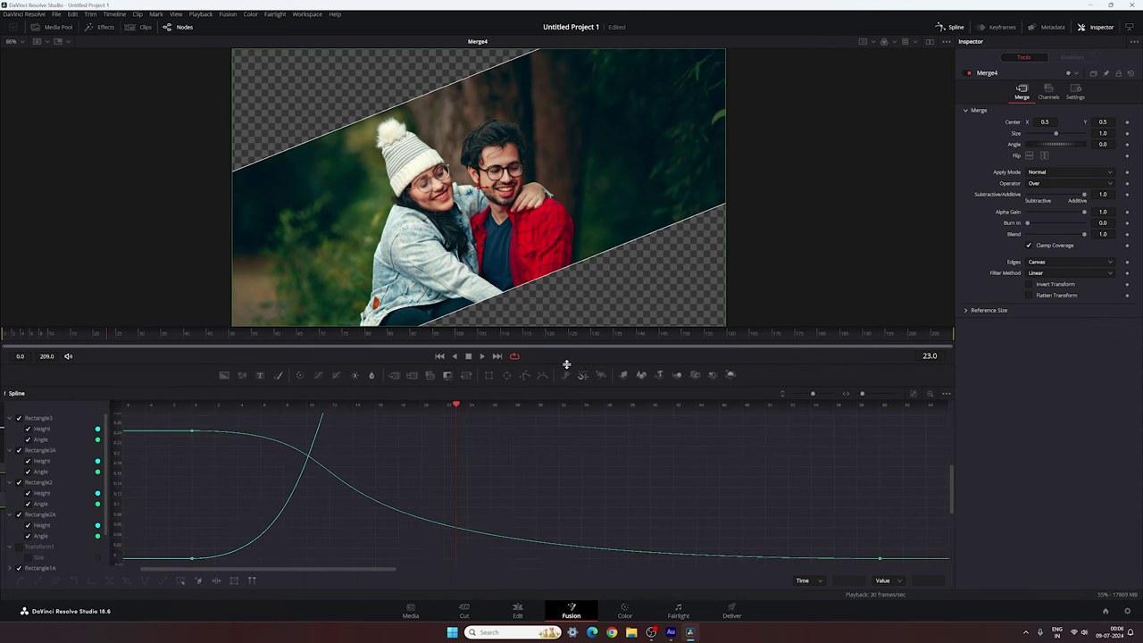
drag(566, 365, 568, 295)
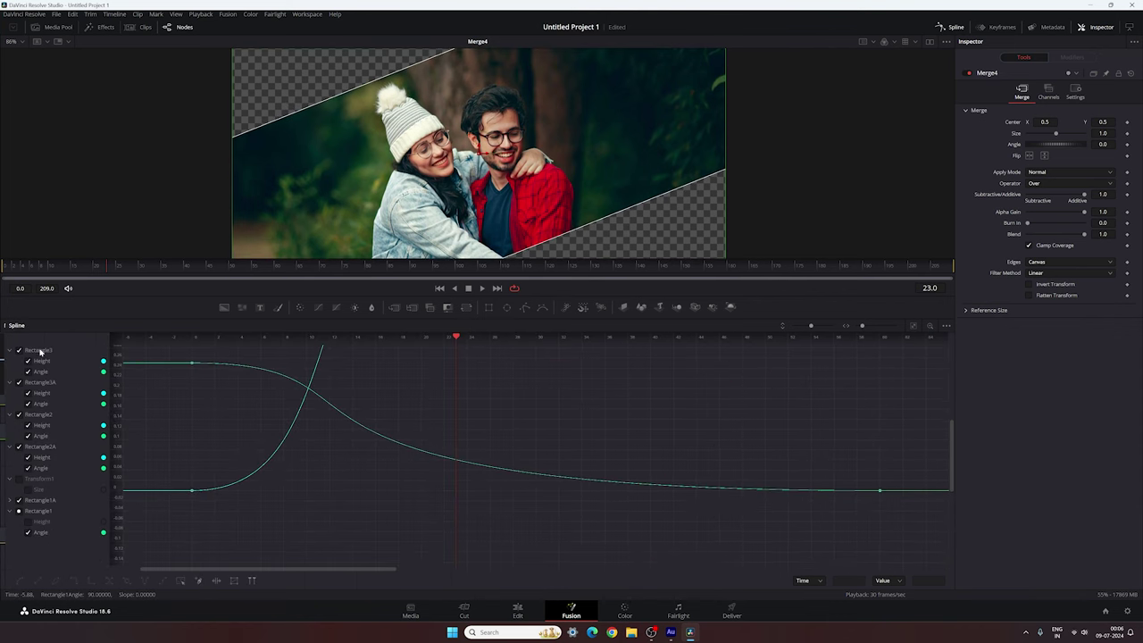
Step: Collapse all the tools in the Spline editor's list and hide all of their animation curves
click(10, 350)
click(10, 361)
click(10, 371)
click(10, 382)
click(10, 392)
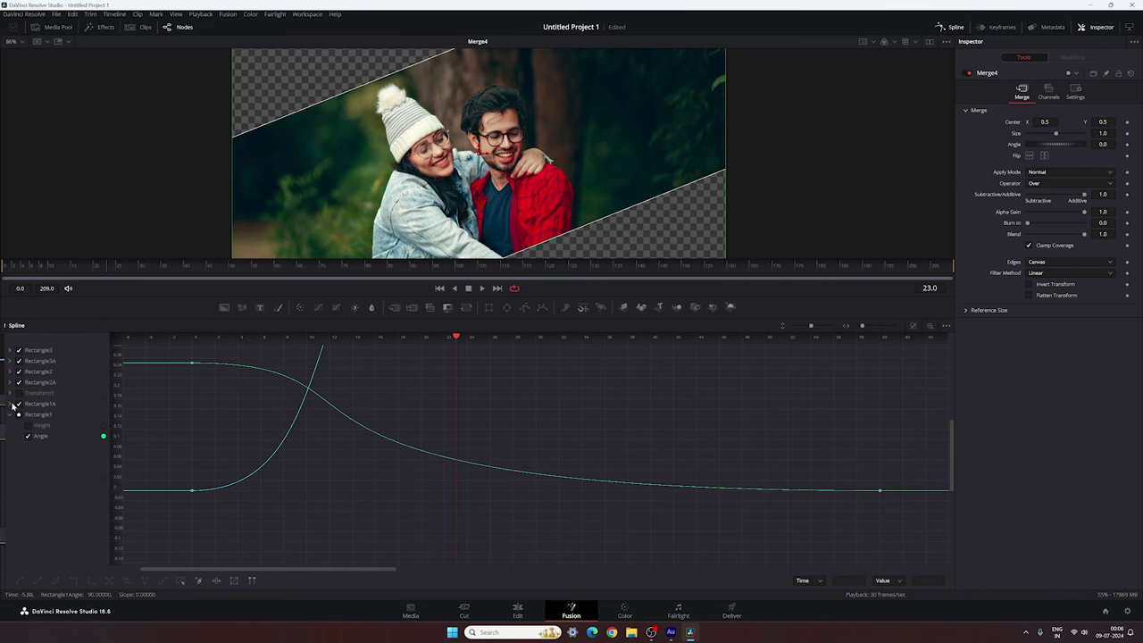
click(10, 414)
click(19, 413)
click(19, 404)
click(19, 371)
click(18, 360)
click(18, 350)
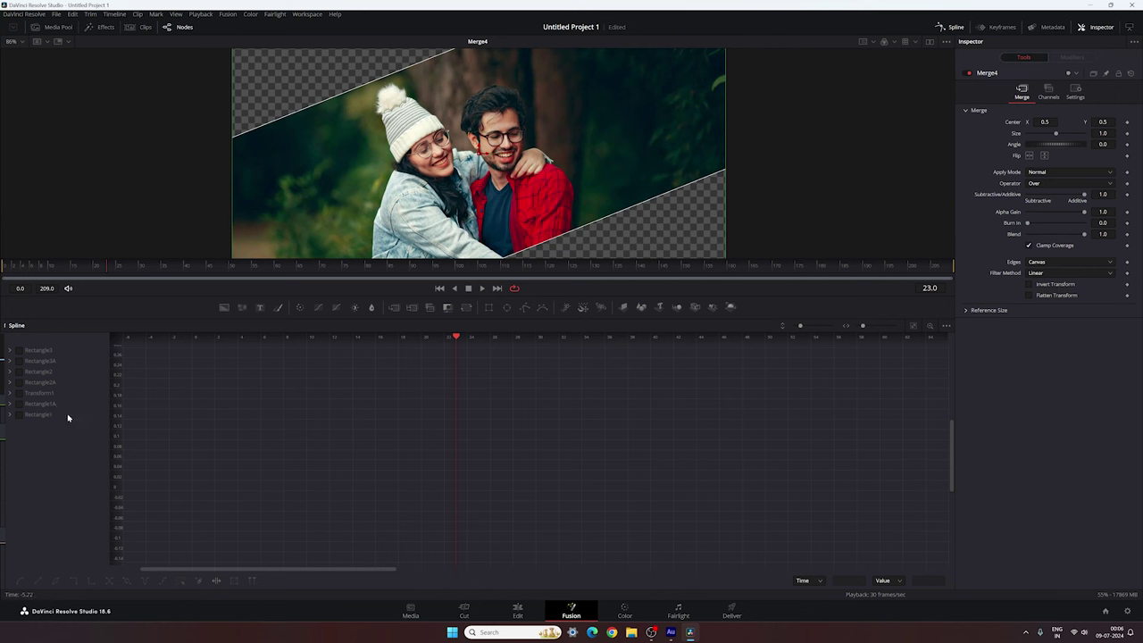
Step: Show only the Rectangle2 and Rectangle2A curves and shift all their keyframes so the animation starts at frame 8
click(19, 371)
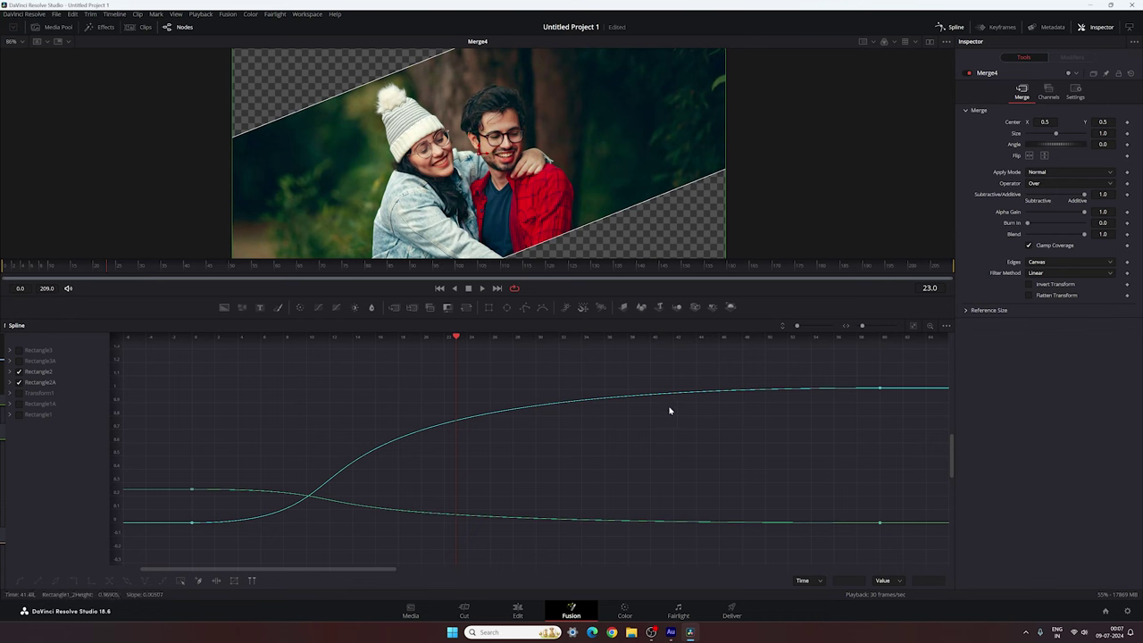
click(912, 326)
drag(916, 357, 164, 563)
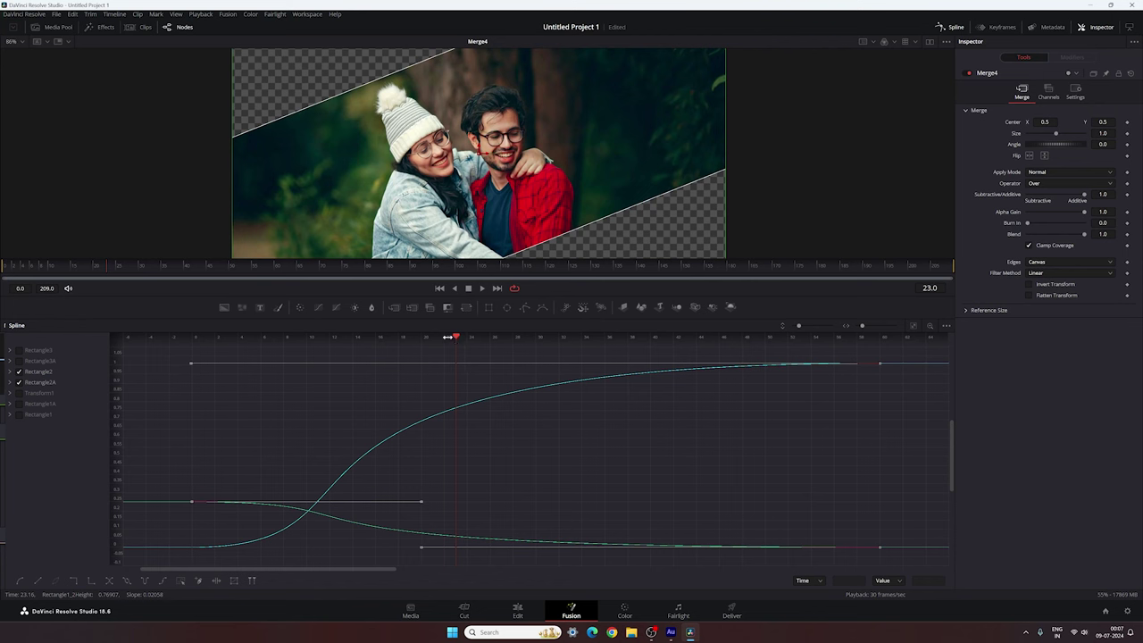
drag(87, 278, 41, 274)
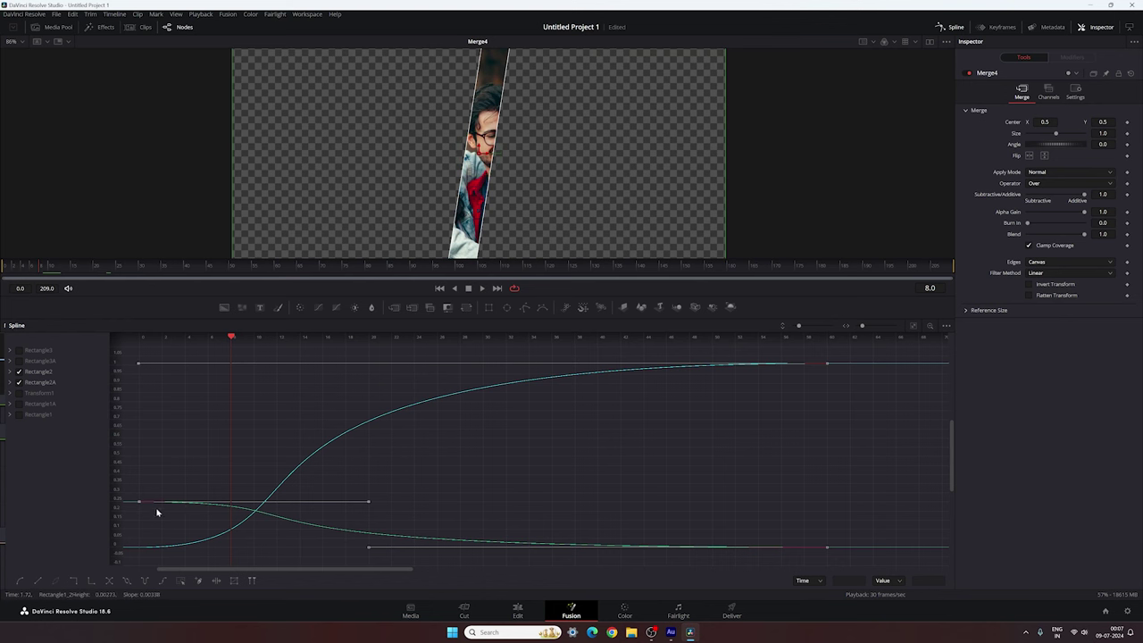
key(shift)
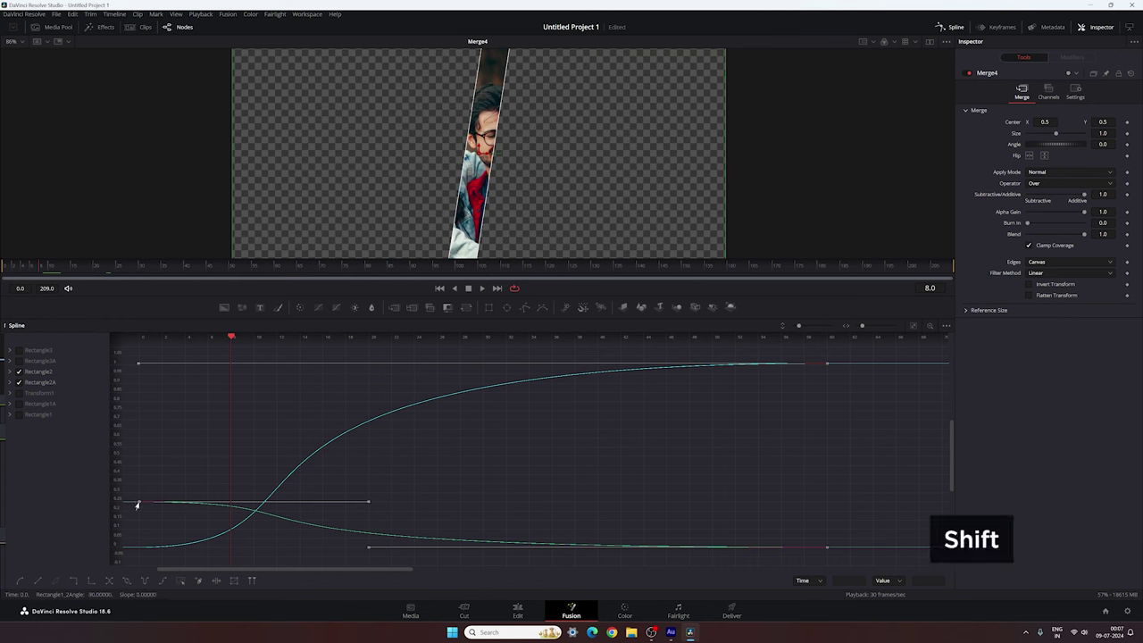
drag(137, 505, 224, 508)
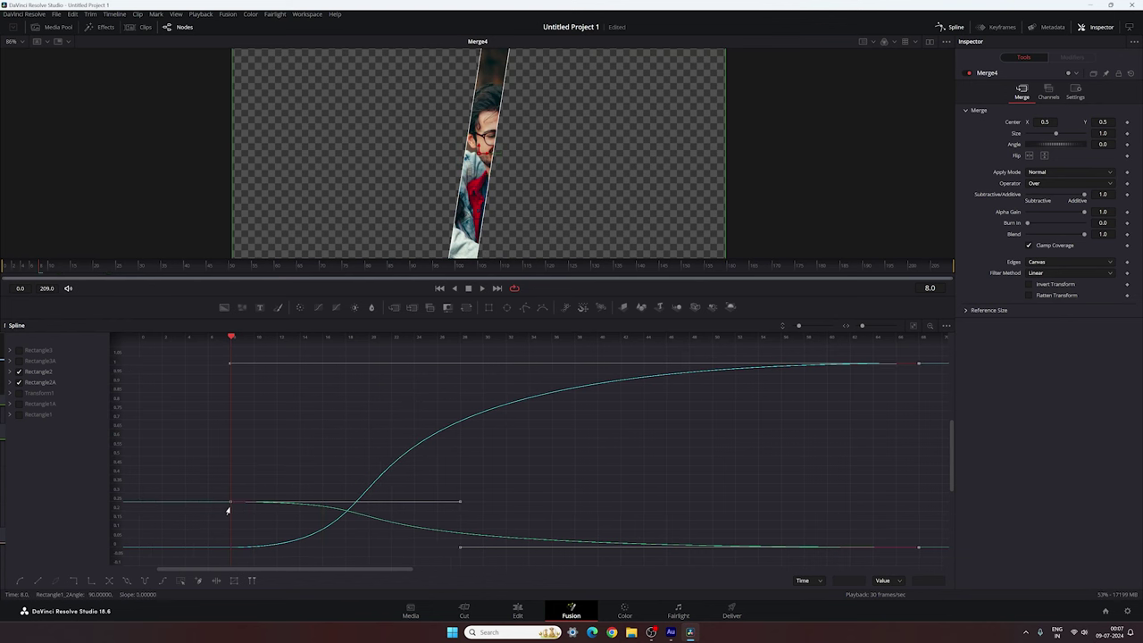
Step: Show only the Rectangle3 and Rectangle3A curves and shift all their keyframes so the animation starts at frame 16
drag(231, 337, 321, 349)
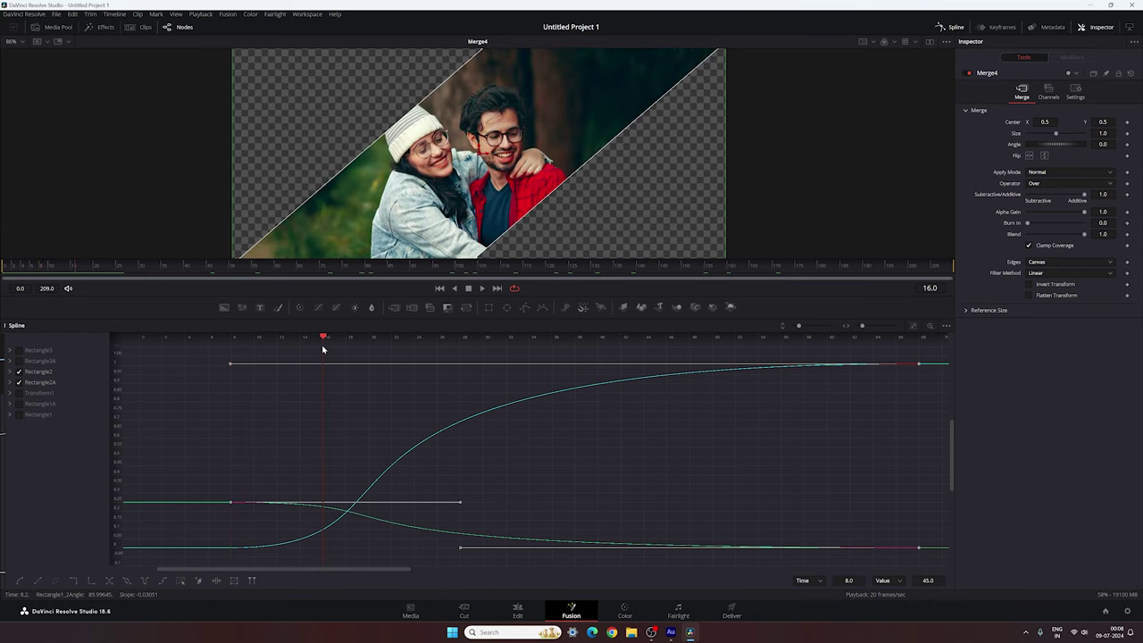
click(17, 373)
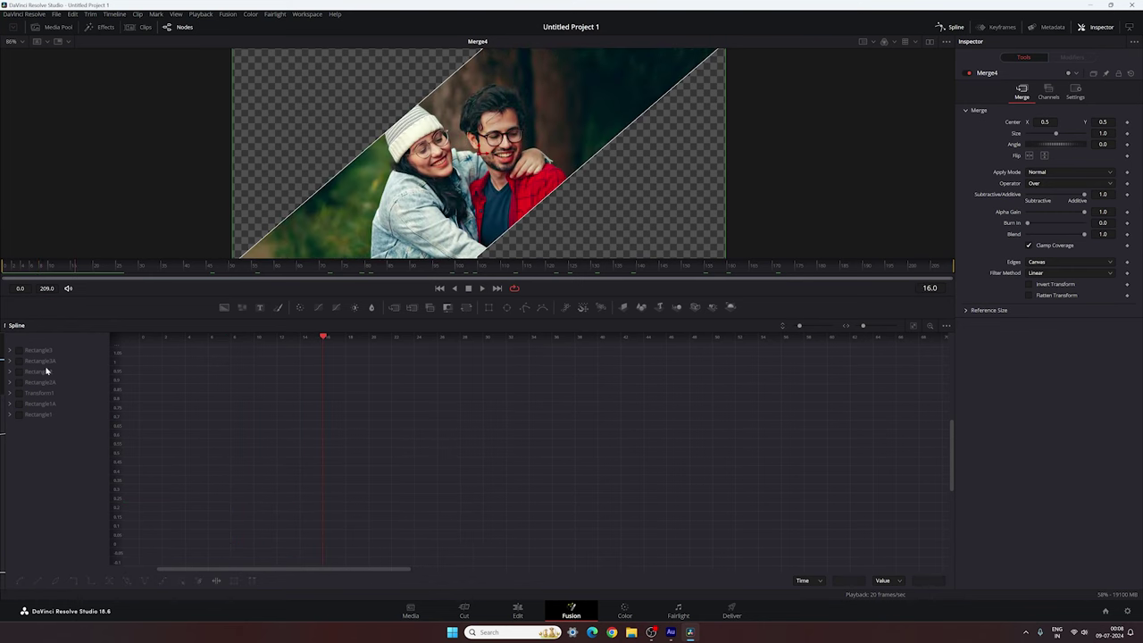
click(18, 351)
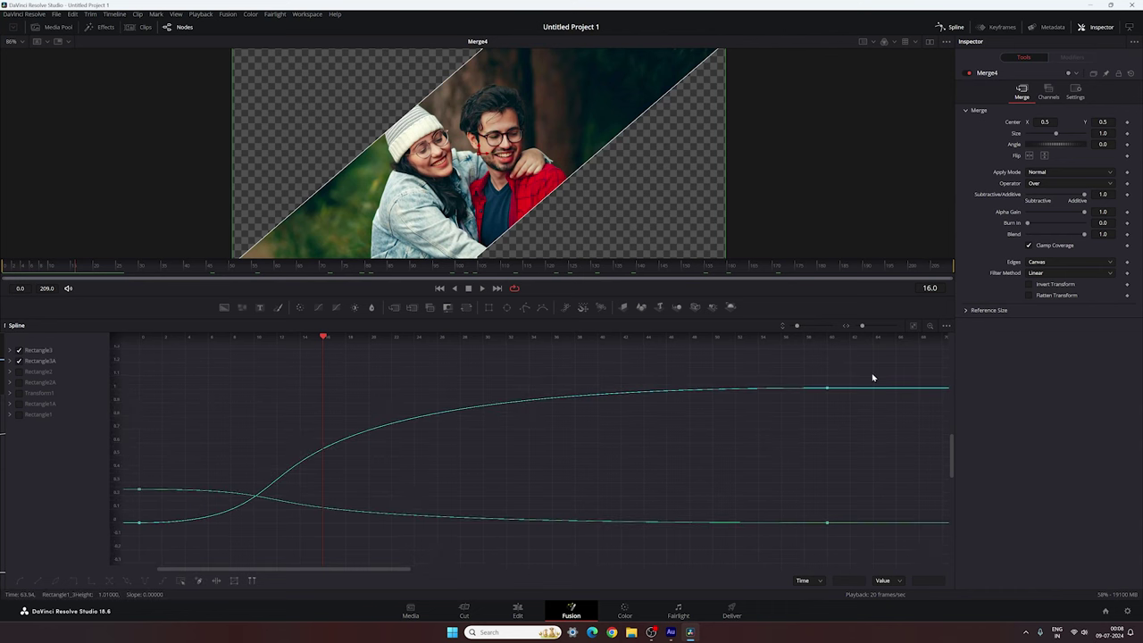
drag(873, 378, 122, 557)
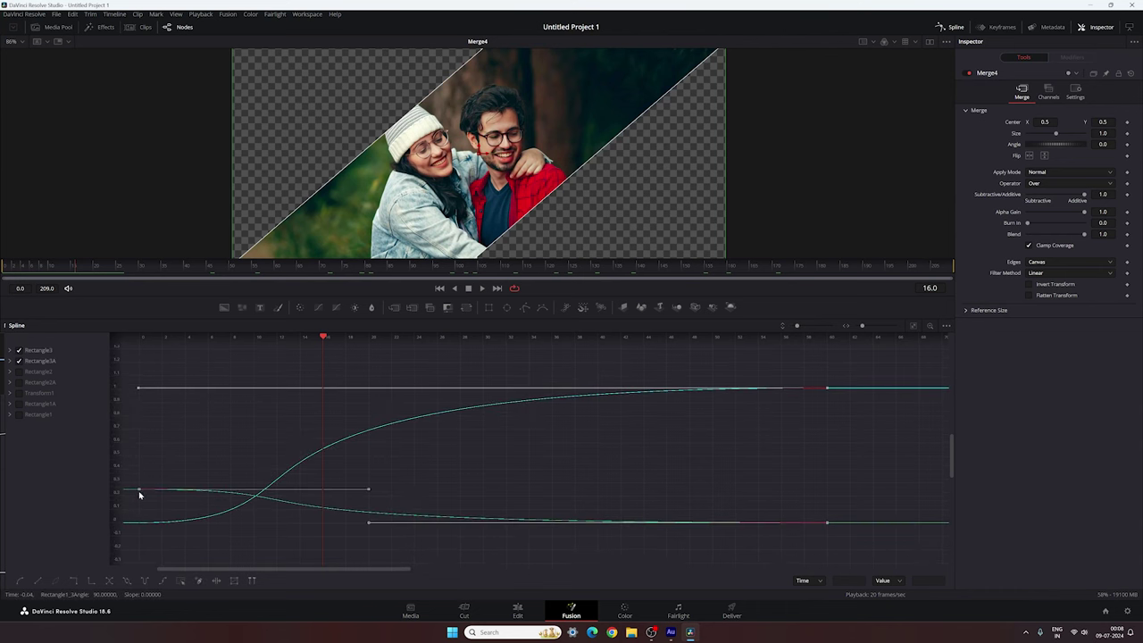
drag(139, 490, 317, 490)
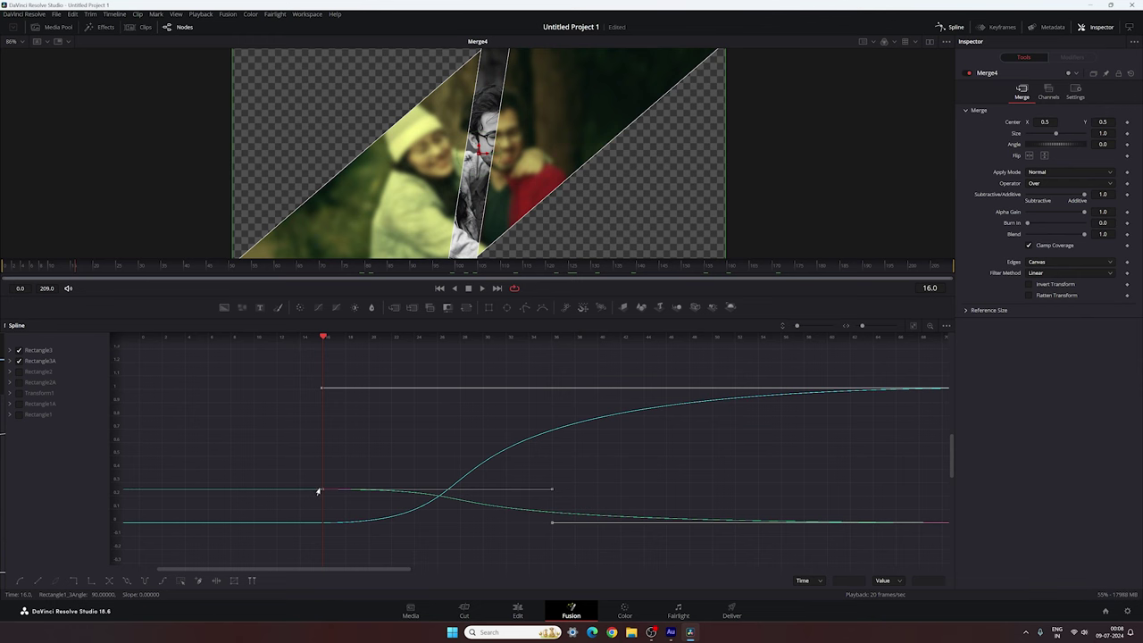
Step: Play back the staggered reveal, close the Spline editor, and go to frame 31
click(481, 288)
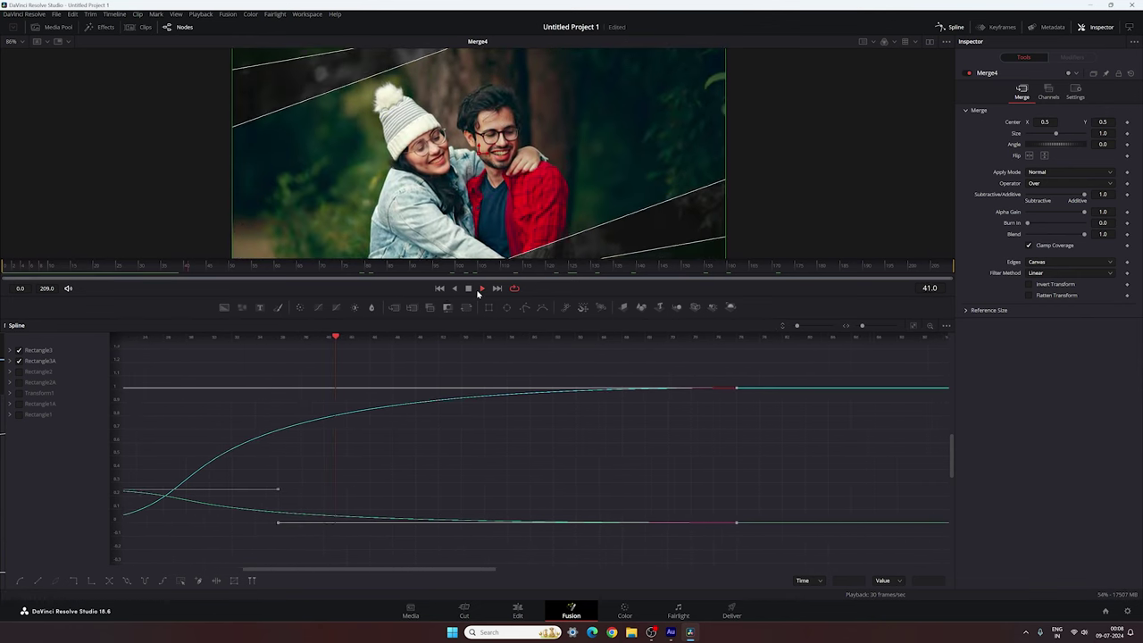
click(950, 27)
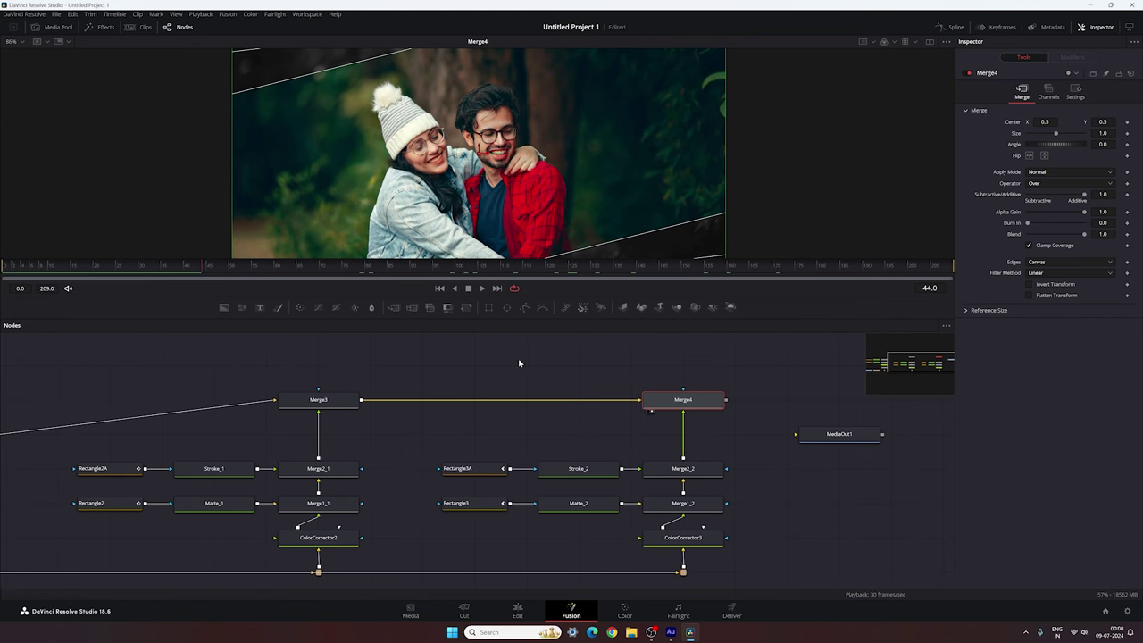
drag(485, 354, 513, 354)
drag(215, 277, 144, 280)
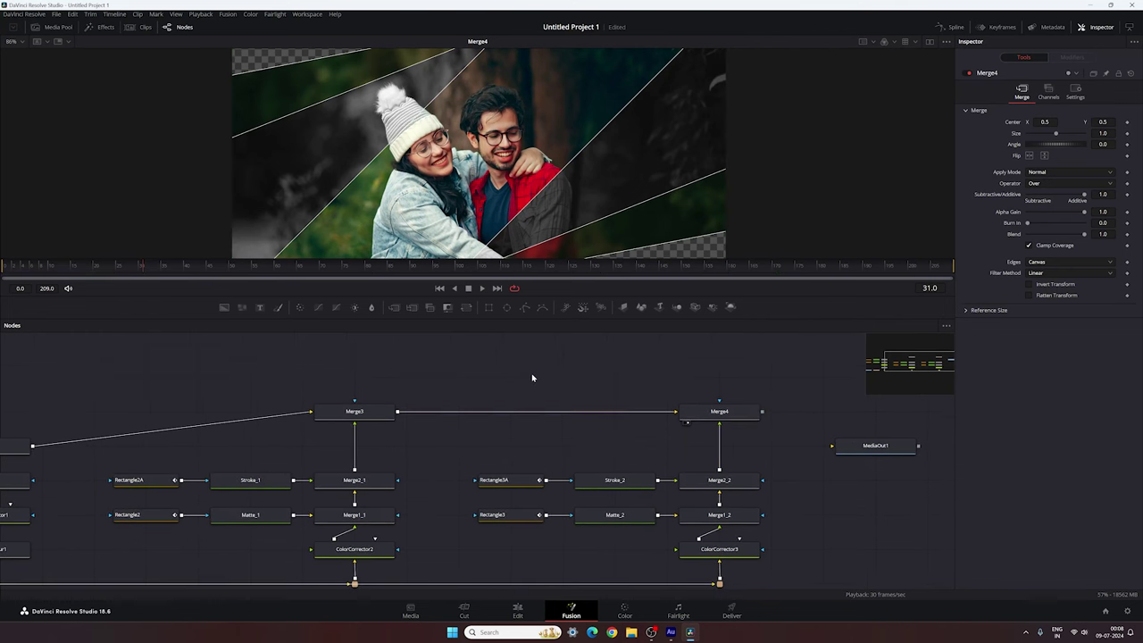
Step: Add a Drop Shadow node and insert it on the connection between Merge2_2 and Merge4
key(shift+space)
text(gau)
key(BackSpace)
key(BackSpace)
key(BackSpace)
text(d)
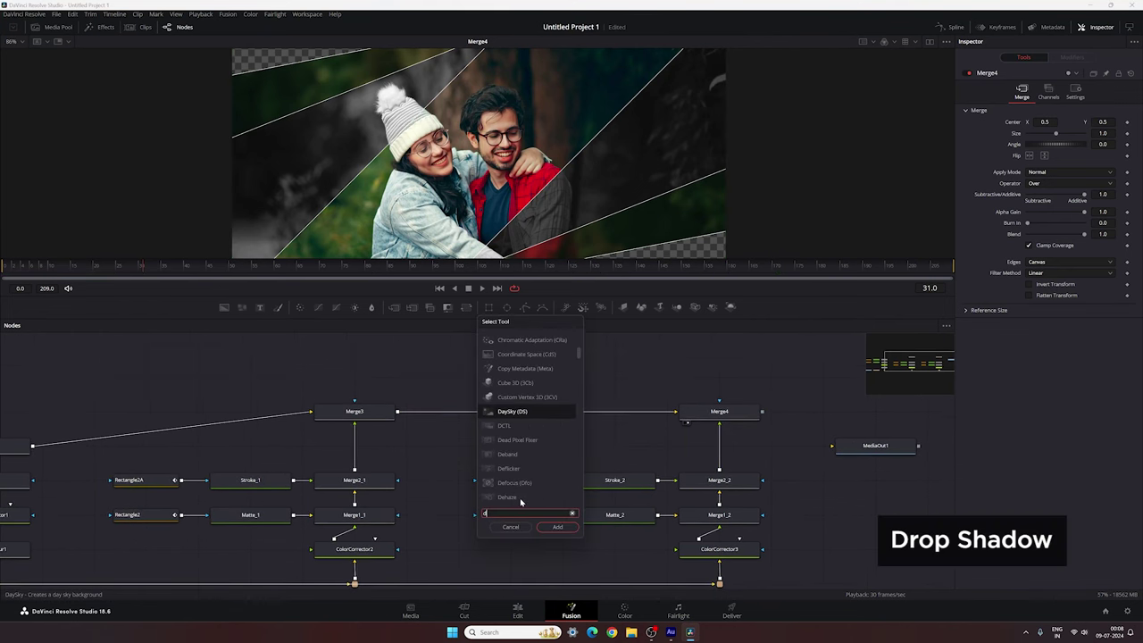
text(rop)
click(530, 342)
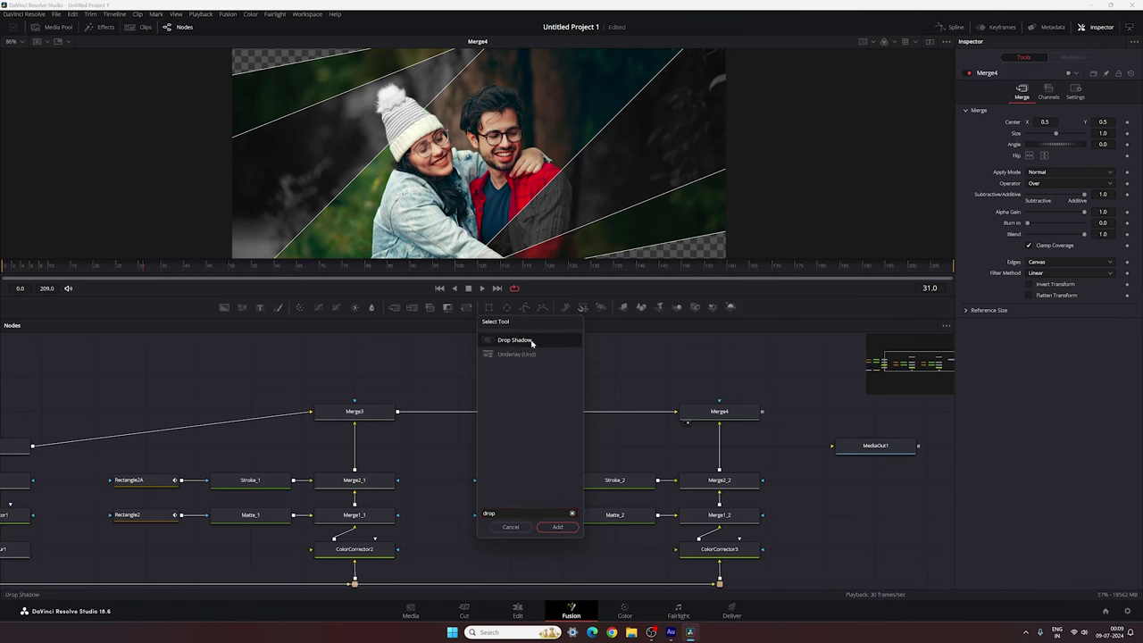
click(558, 525)
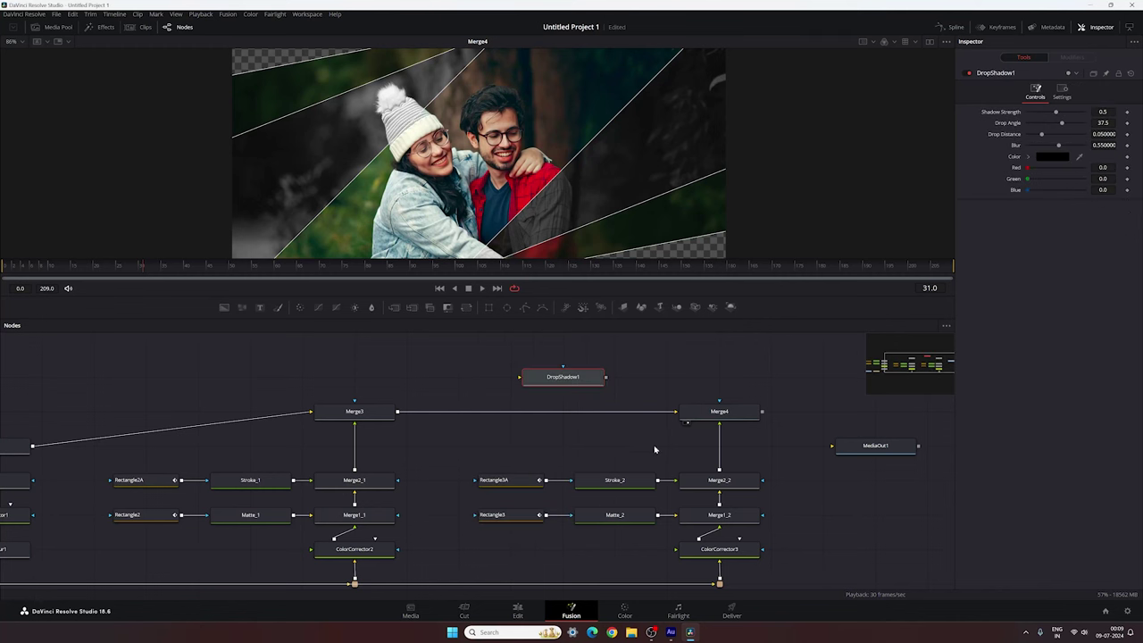
drag(567, 376, 731, 451)
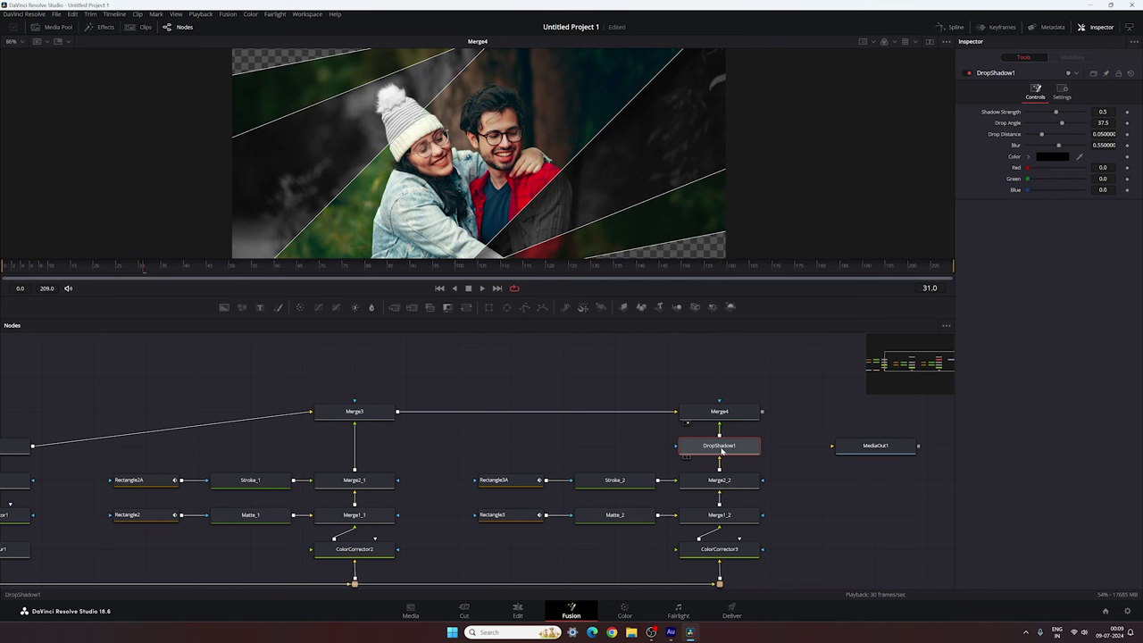
Step: Set DropShadow1's drop distance to 0 and shadow strength to 0.2, comparing the image with the effect off and on
click(967, 74)
click(967, 74)
drag(1042, 135, 1025, 135)
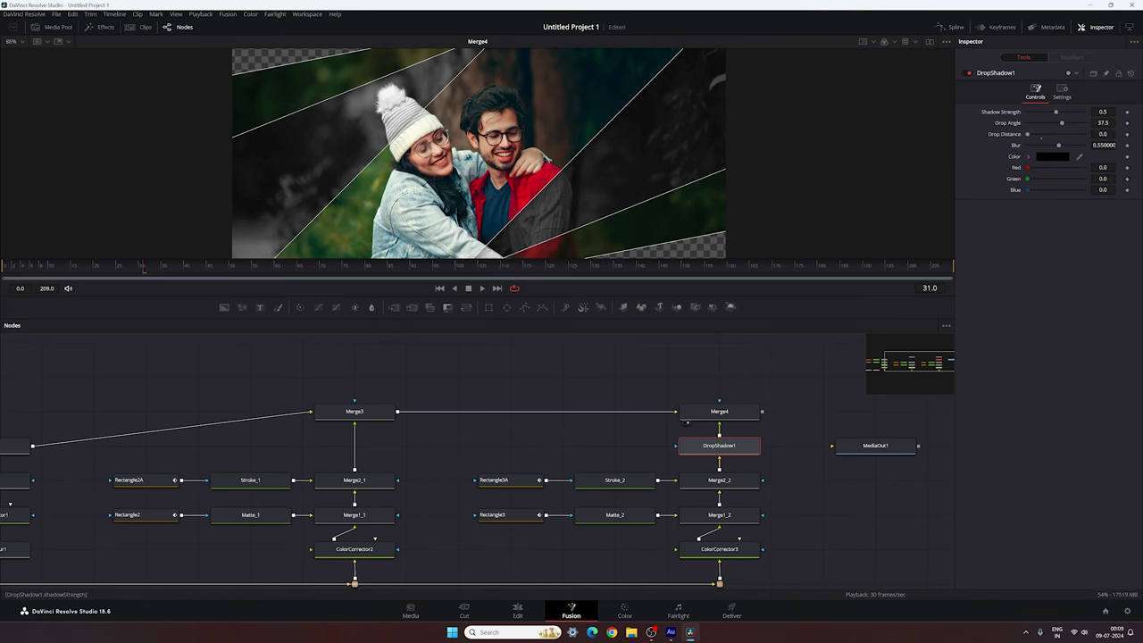
click(1104, 112)
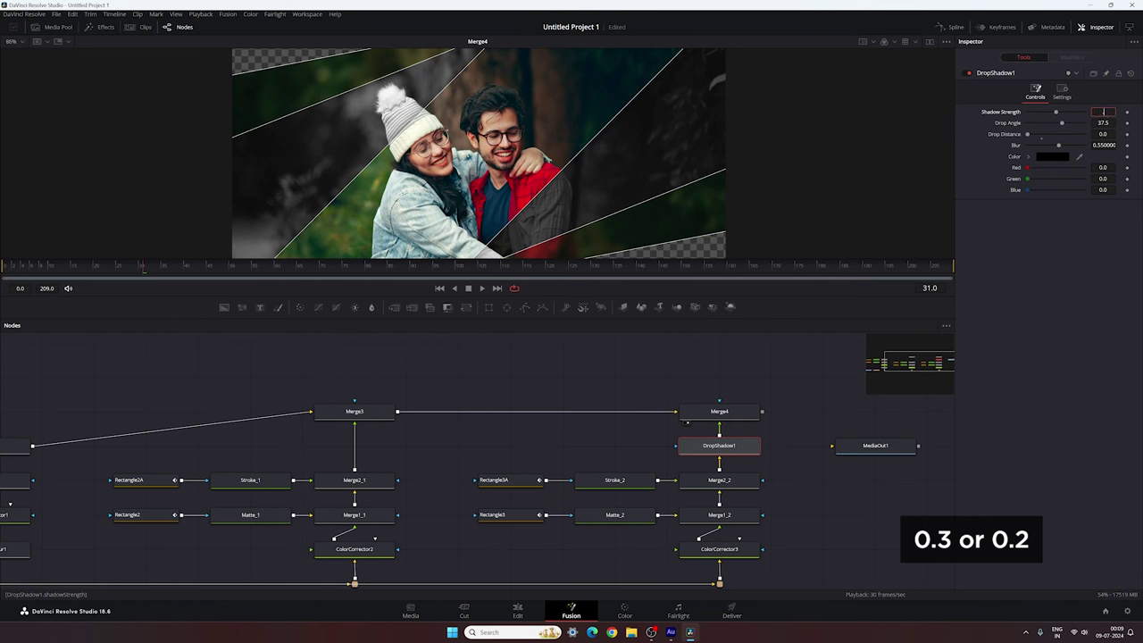
text(0.3)
key(Tab)
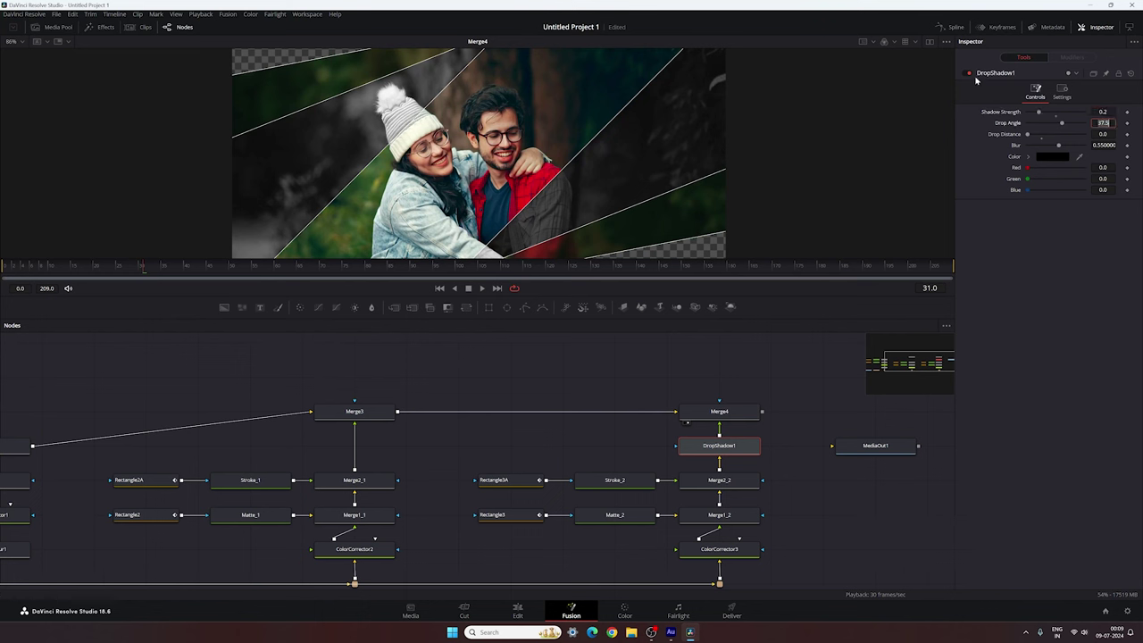
click(970, 74)
click(970, 74)
click(970, 74)
click(969, 74)
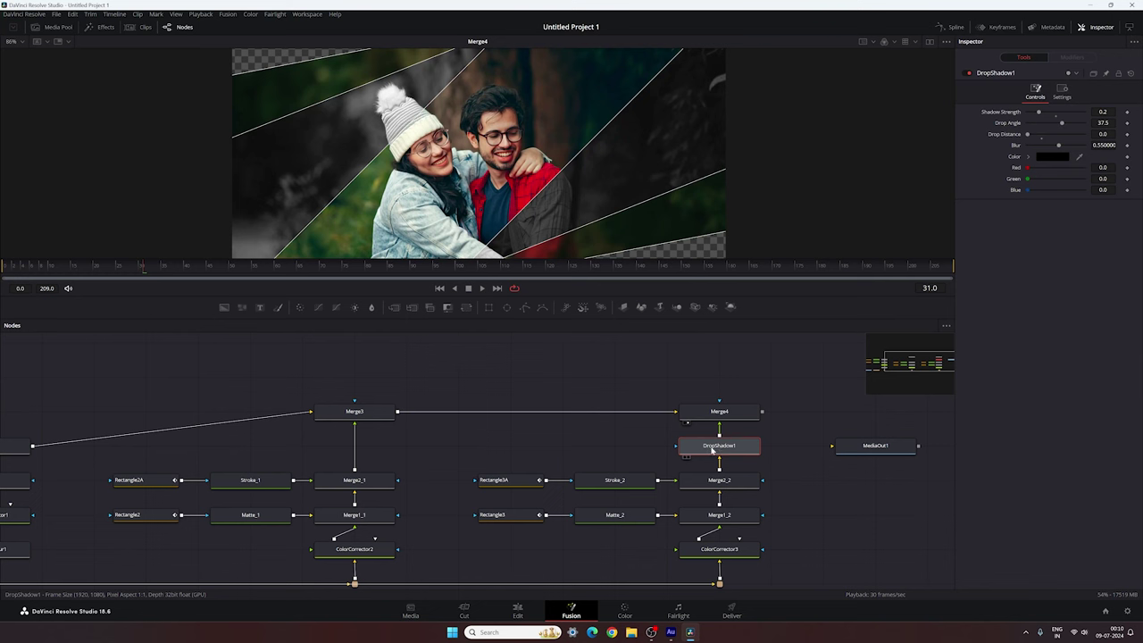
Step: Duplicate DropShadow1, rename the copy DropShadow2, and insert it between Merge2_1 and Merge3
key(ctrl+c)
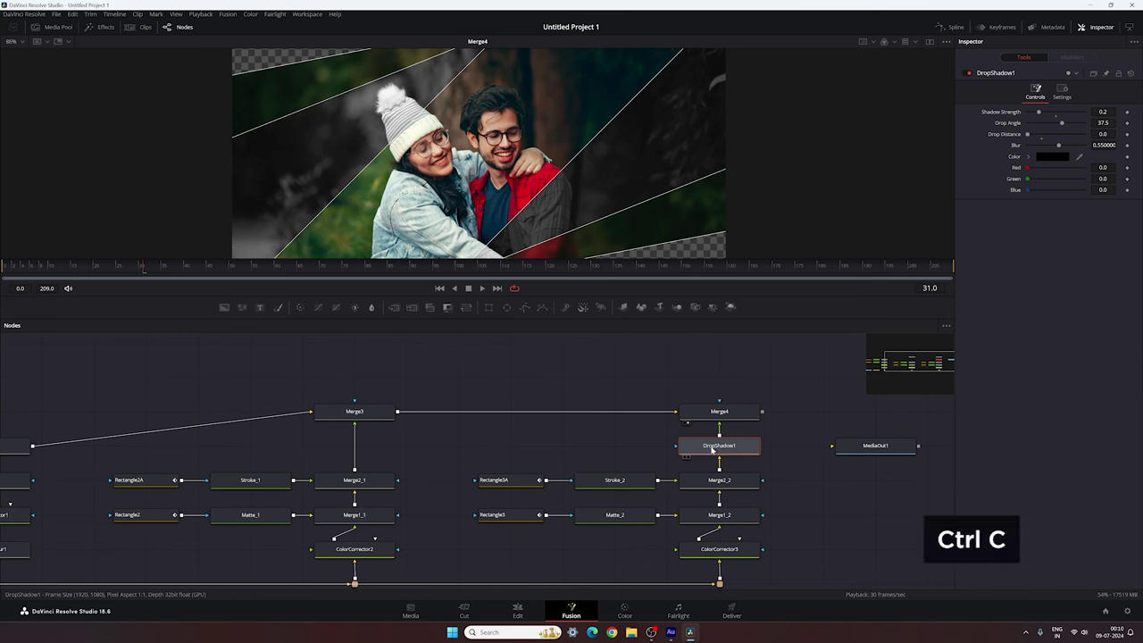
key(ctrl+v)
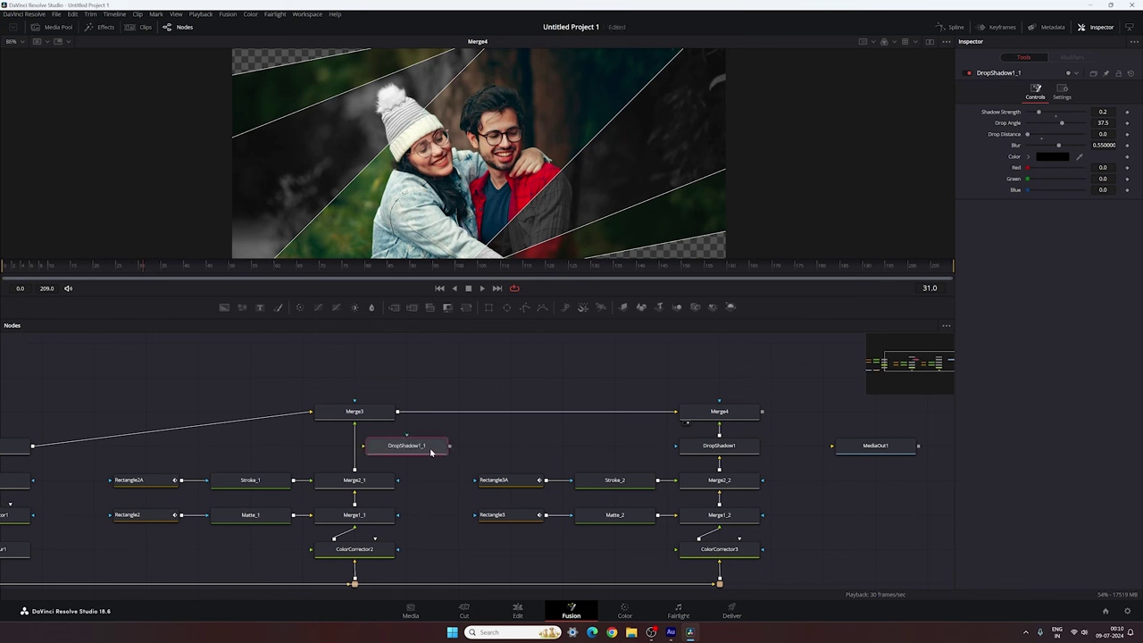
key(F2)
key(End)
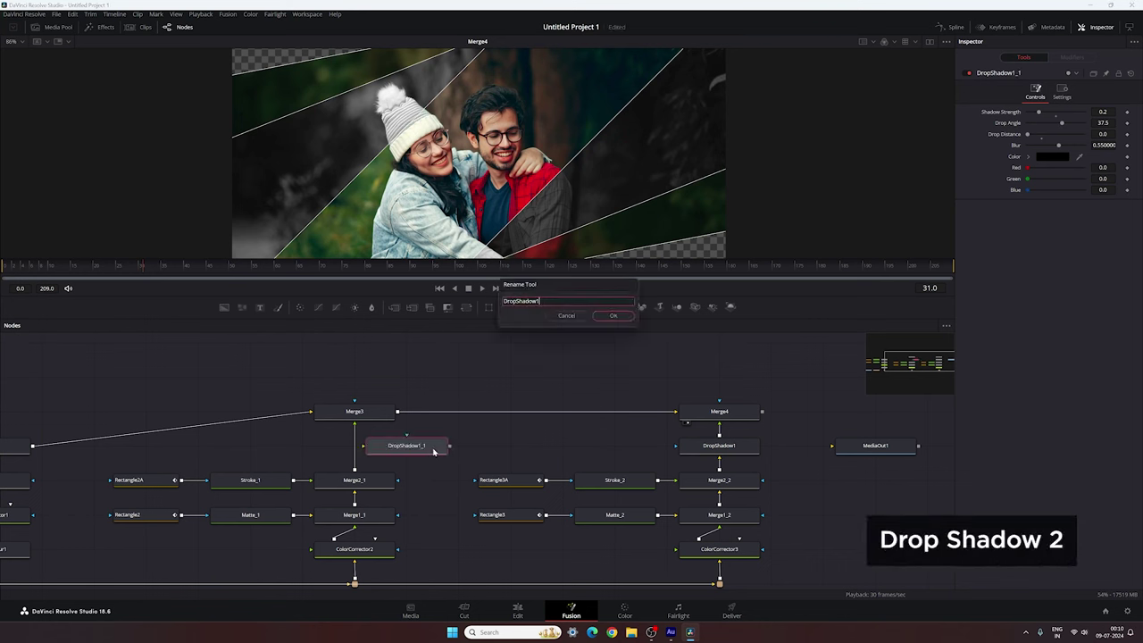
text(2)
key(Return)
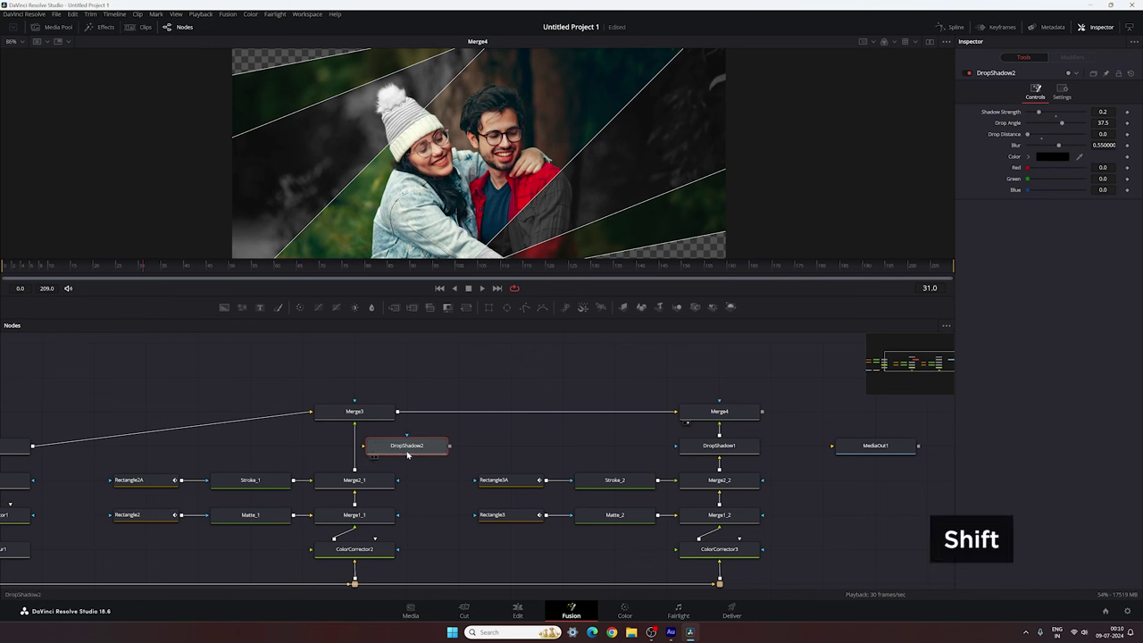
drag(421, 453, 369, 455)
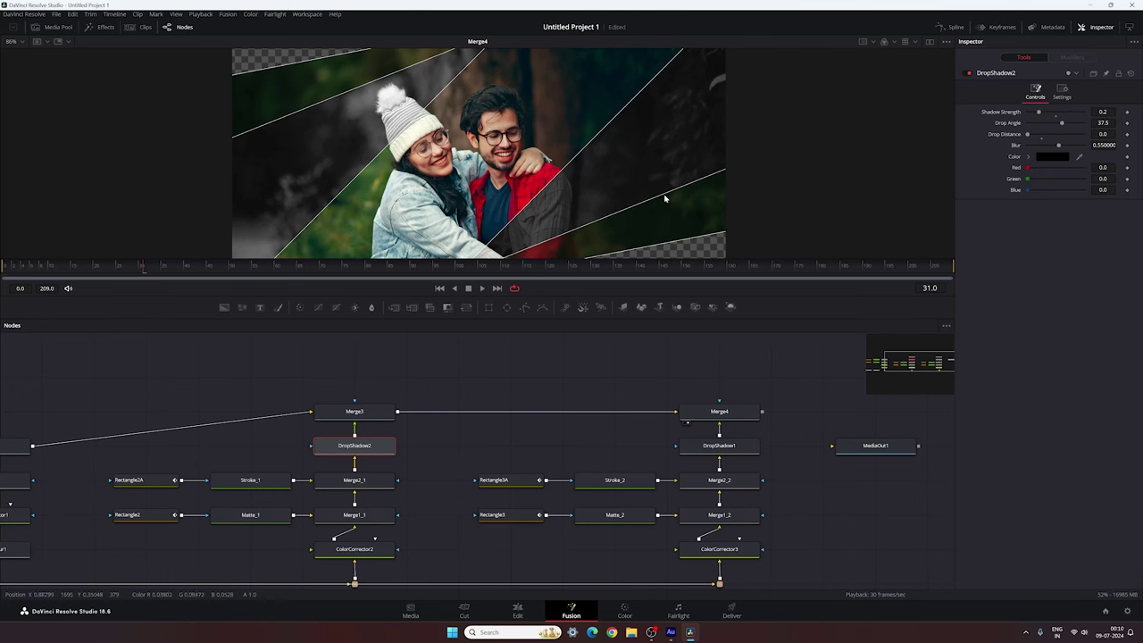
Step: Compare the image with DropShadow2 disabled and enabled
click(968, 74)
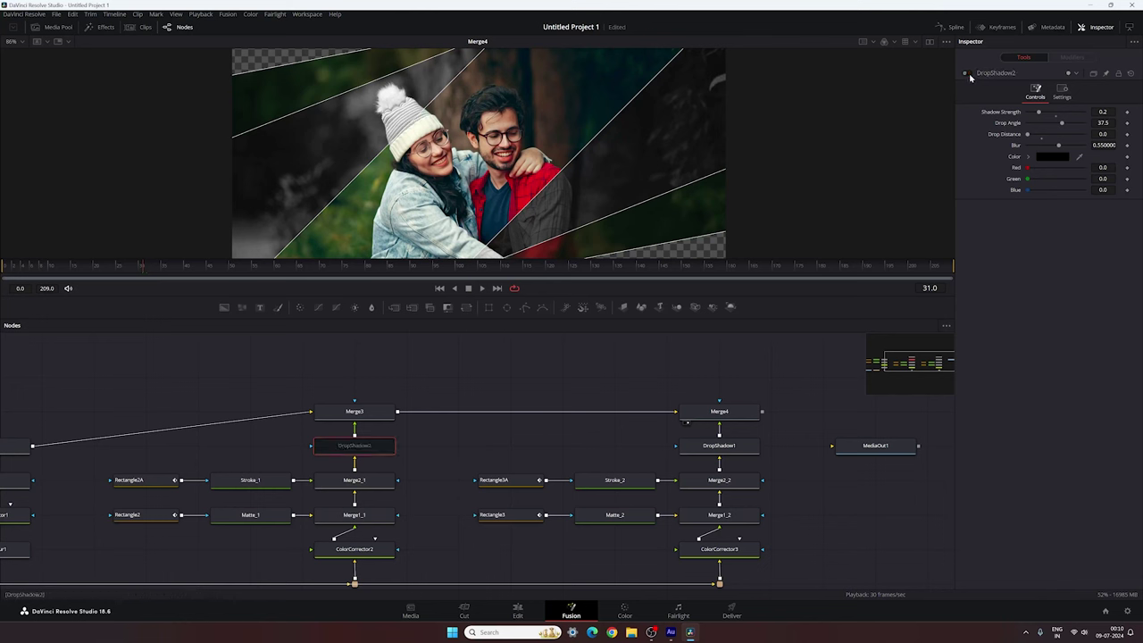
click(967, 74)
click(967, 74)
click(967, 73)
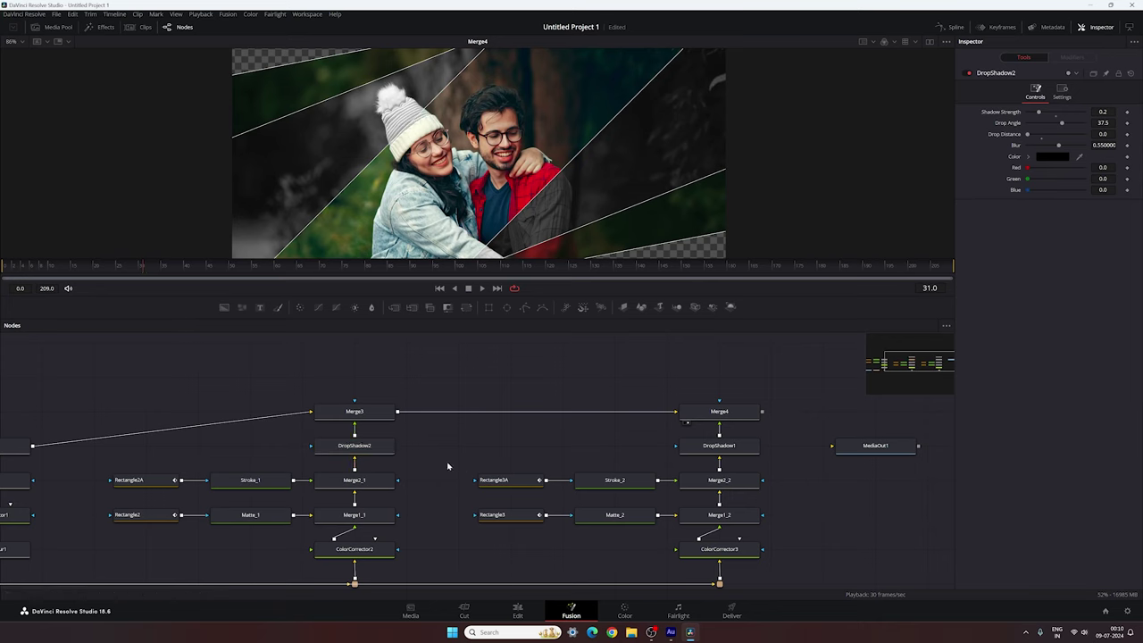
Step: Go to frame 142 and enlarge the viewer area so the whole photo can be seen
drag(449, 464, 488, 404)
drag(479, 267, 460, 274)
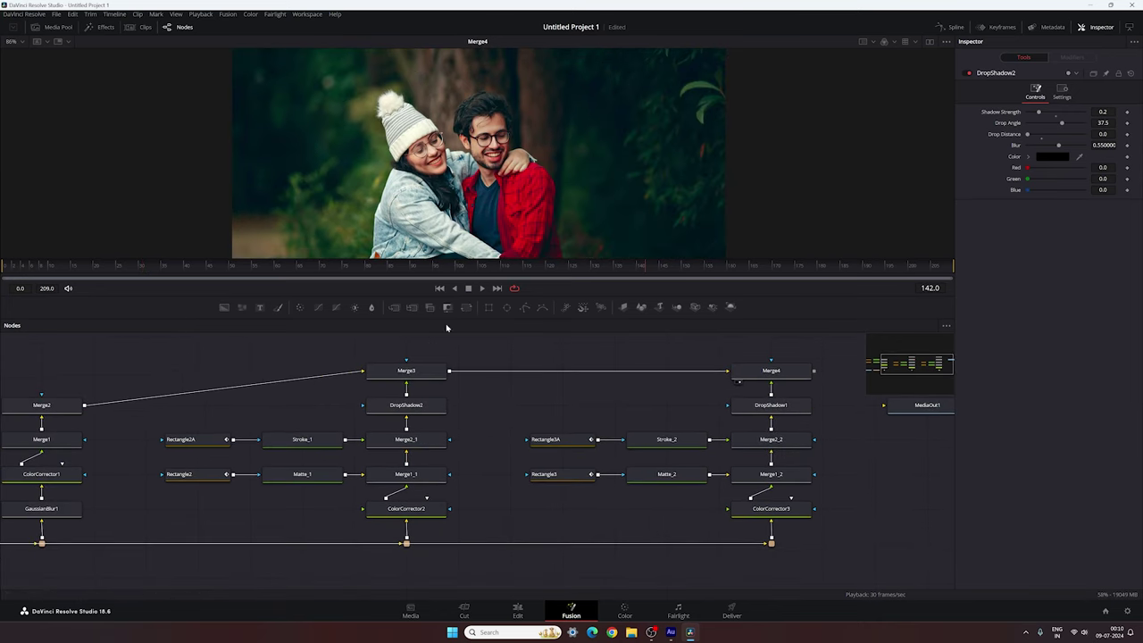
drag(446, 323, 446, 395)
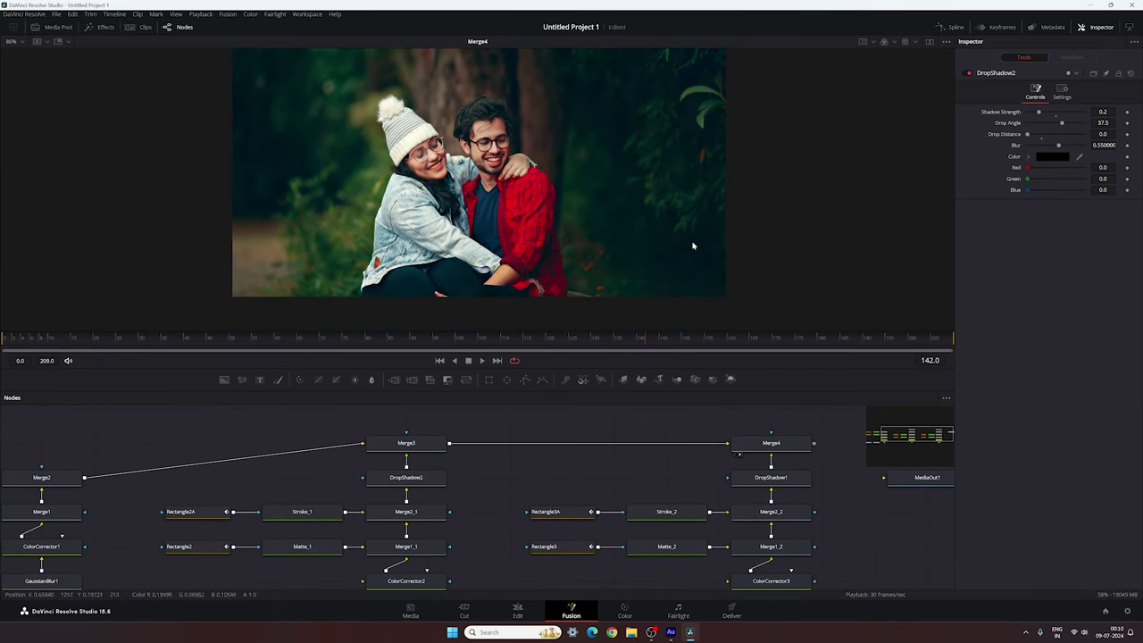
Step: Add a Text node below the photo's connection line and insert a Merge node on the line between the ColorCorrector2 and ColorCorrector3 branches
drag(663, 510, 638, 401)
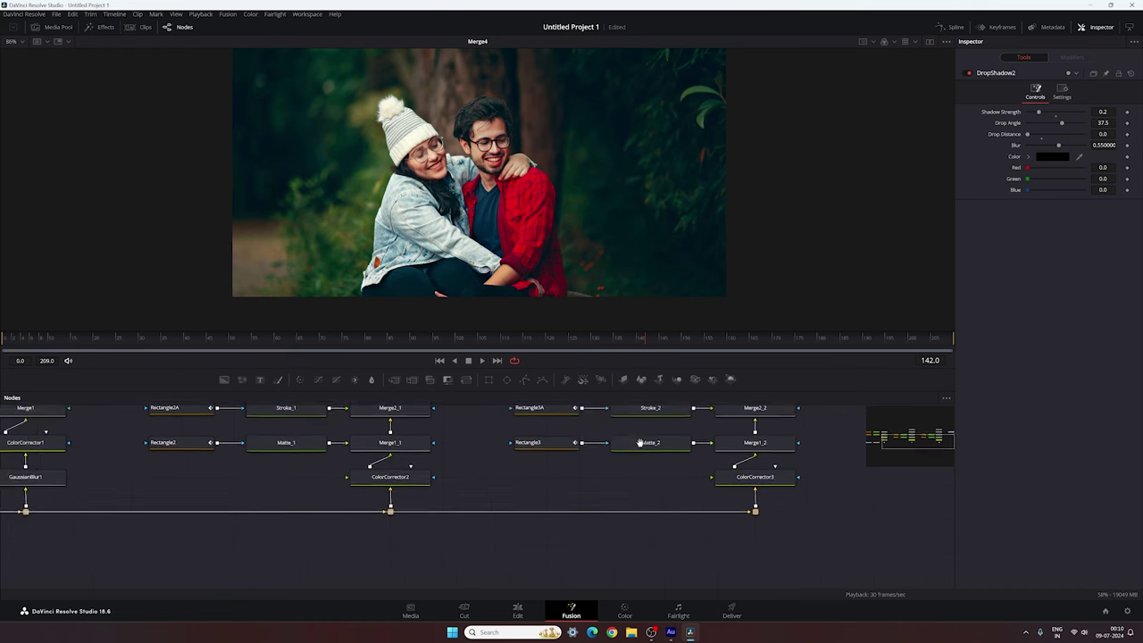
drag(614, 457, 613, 466)
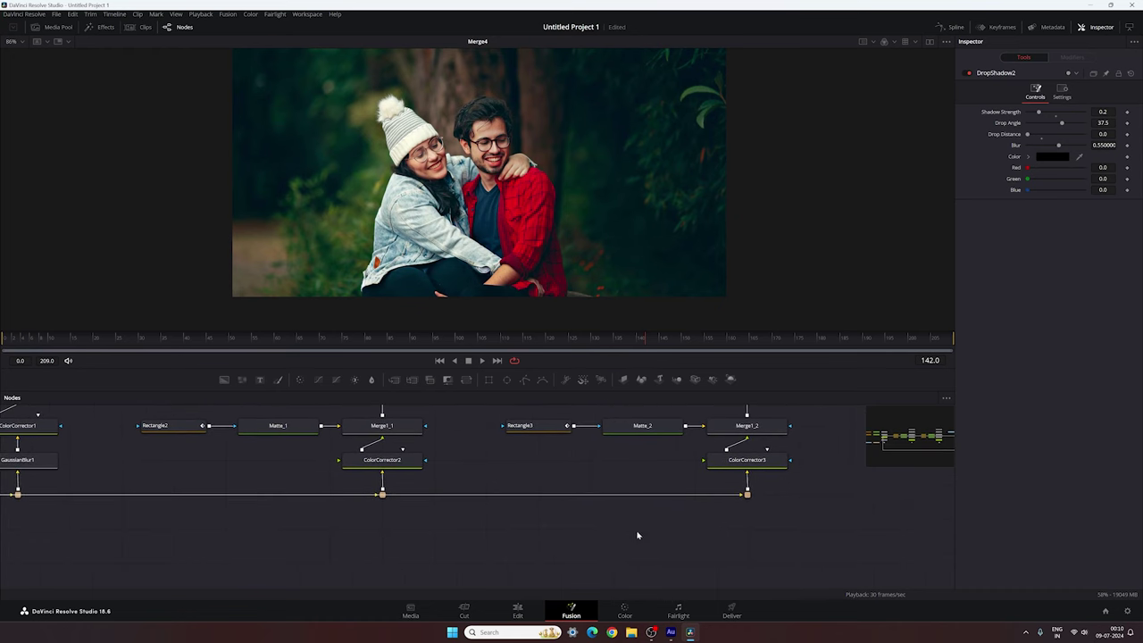
drag(638, 535, 635, 545)
drag(259, 380, 575, 555)
drag(394, 380, 589, 510)
key(shift)
click(590, 552)
drag(591, 559, 591, 592)
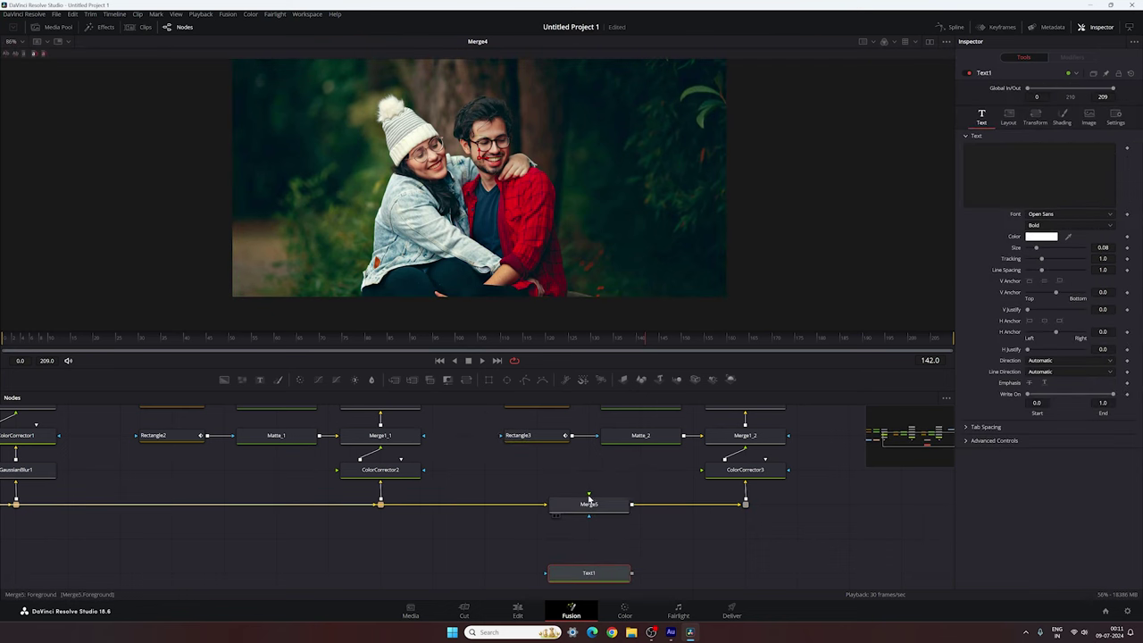
Step: Connect Text1 to Merge5's foreground input and enter the two-line title "Photo" / "Slideshow"
drag(590, 494, 593, 572)
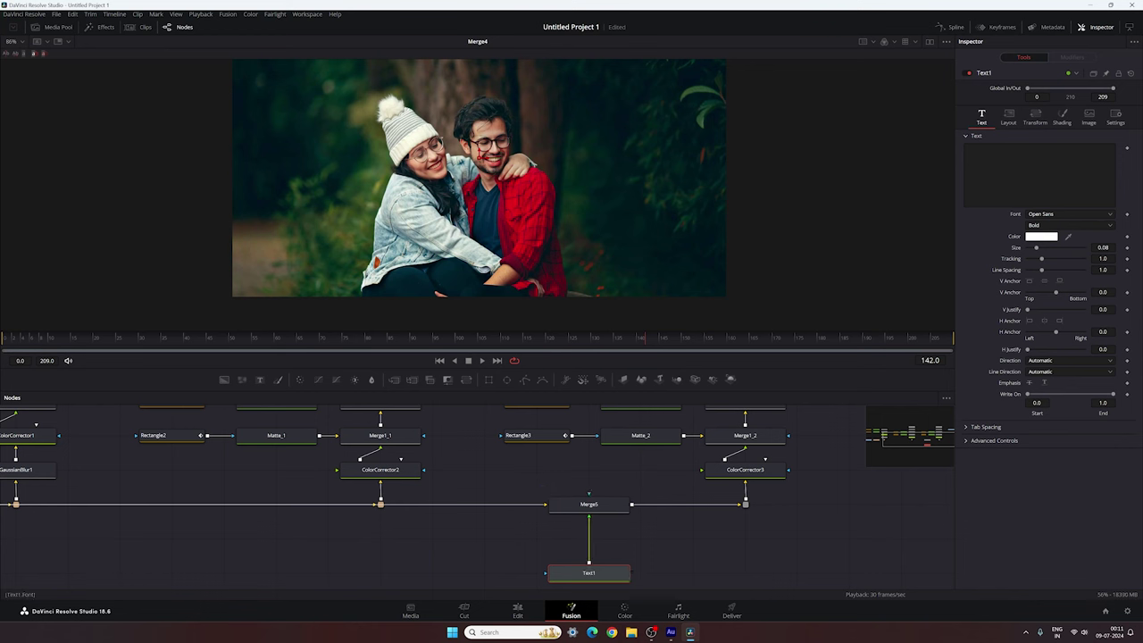
click(1038, 175)
text(Photo)
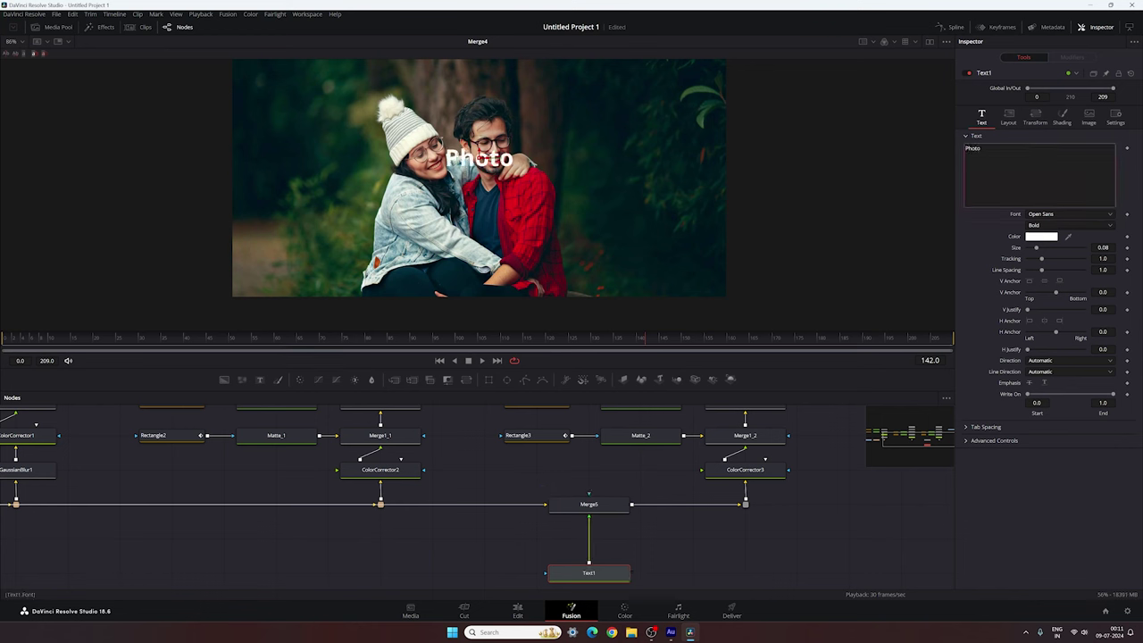
key(Return)
text(Slideshow)
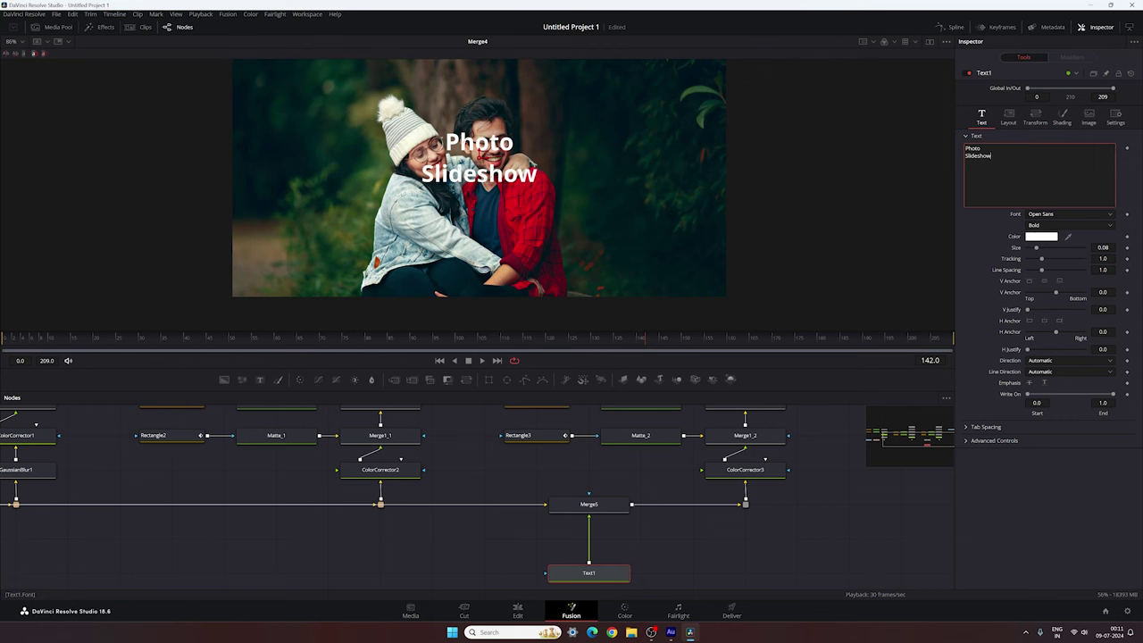
Step: Set the title's font to Courier New with the Bold style
click(1054, 215)
key(c)
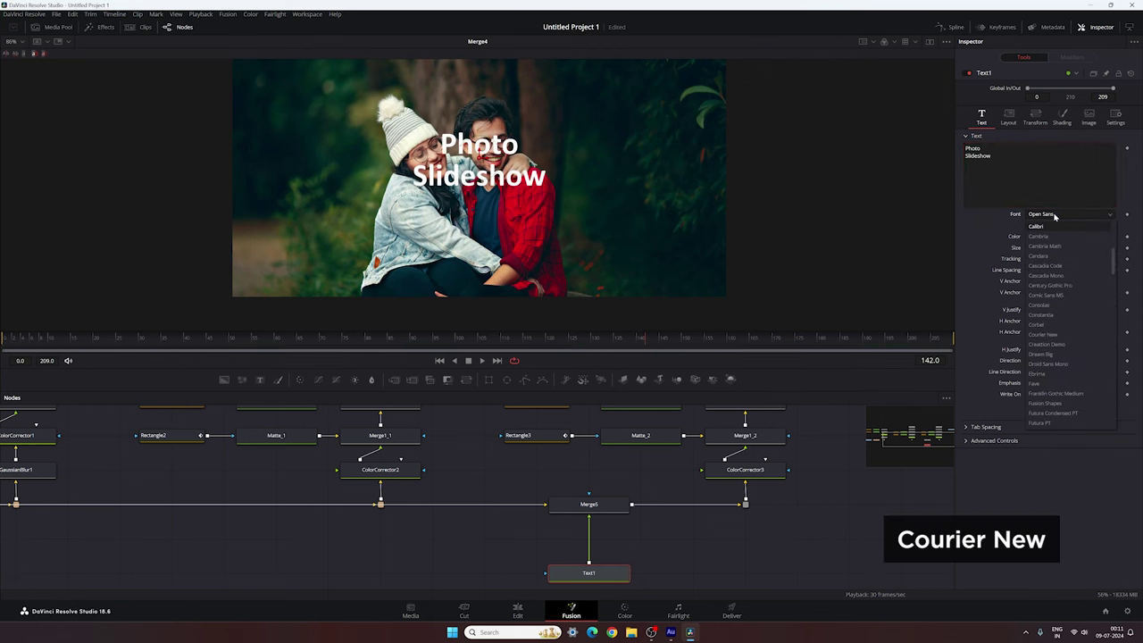
click(1050, 335)
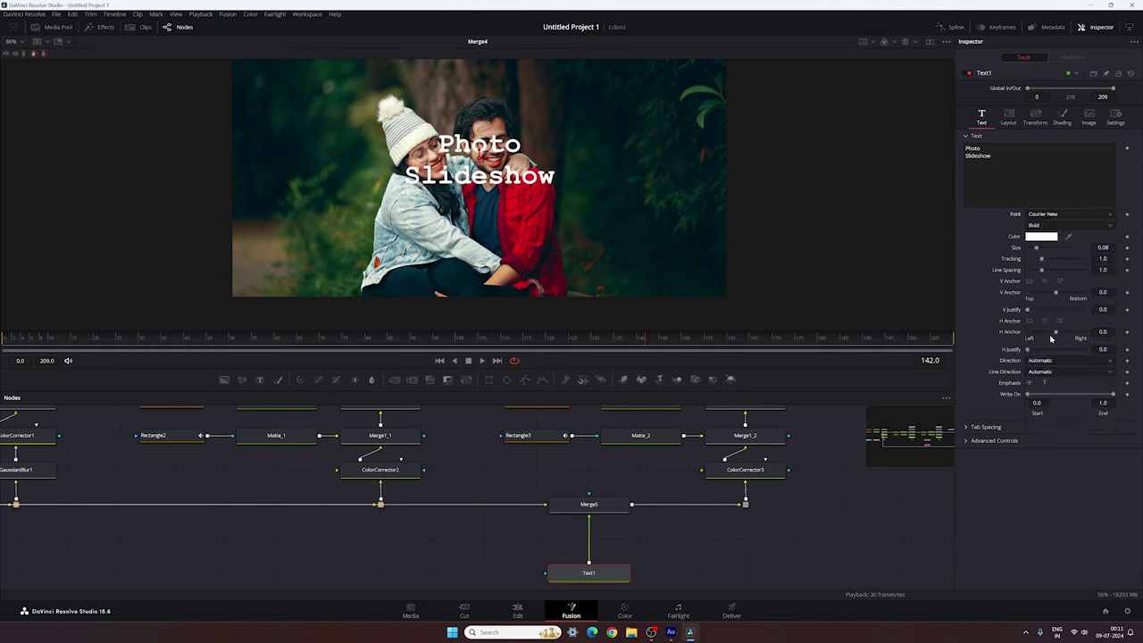
click(1038, 225)
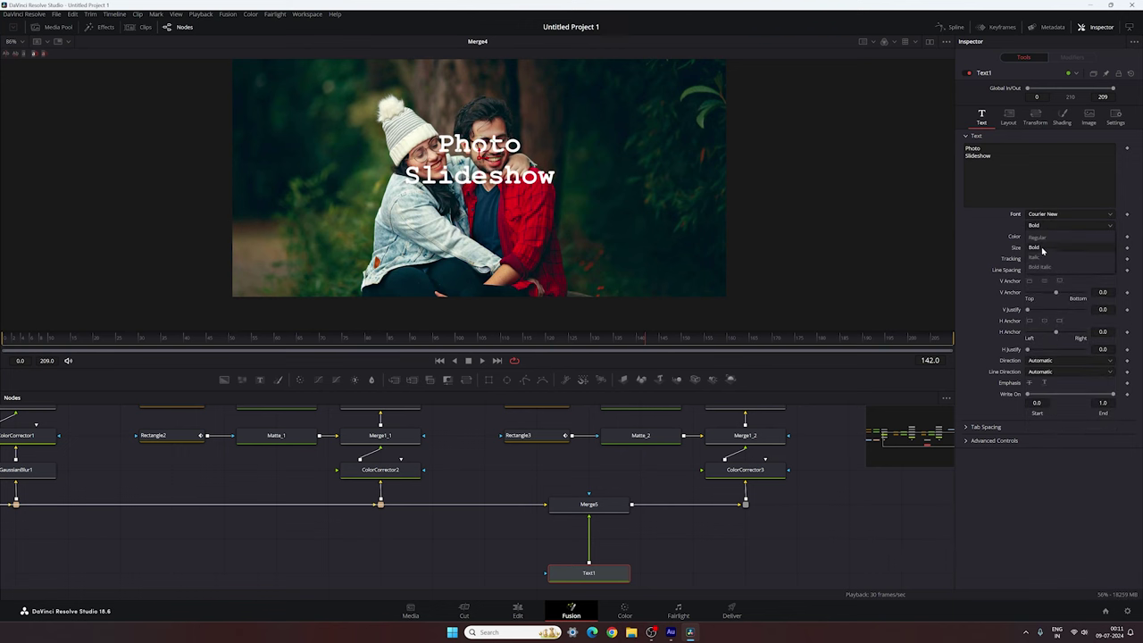
click(1038, 248)
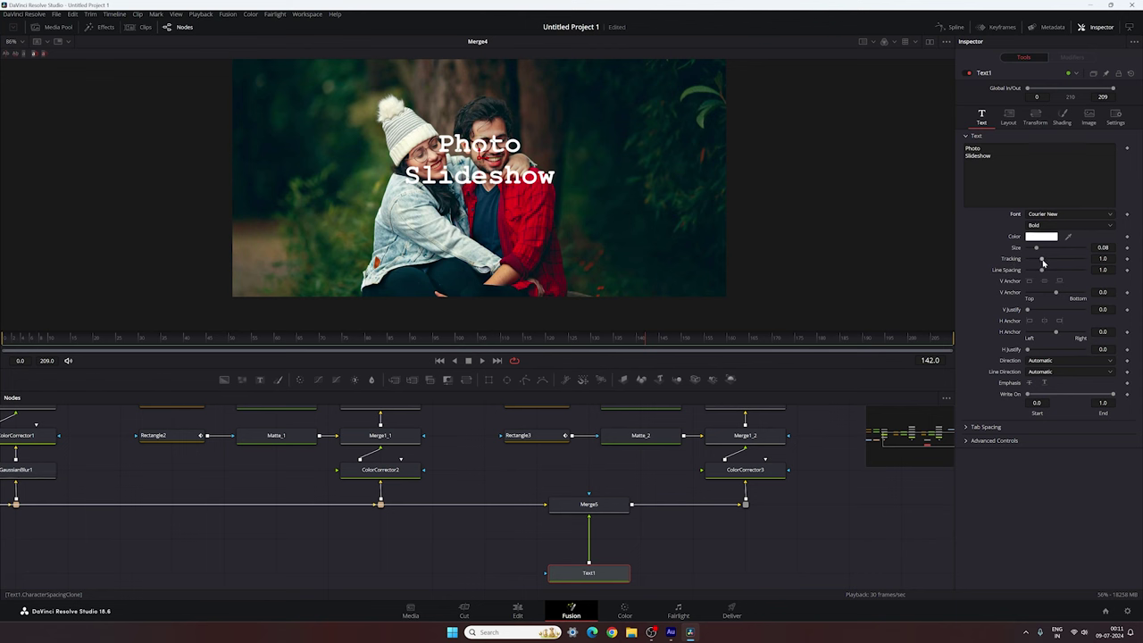
Step: Set the title's tracking to 0.96
drag(1041, 259, 1041, 262)
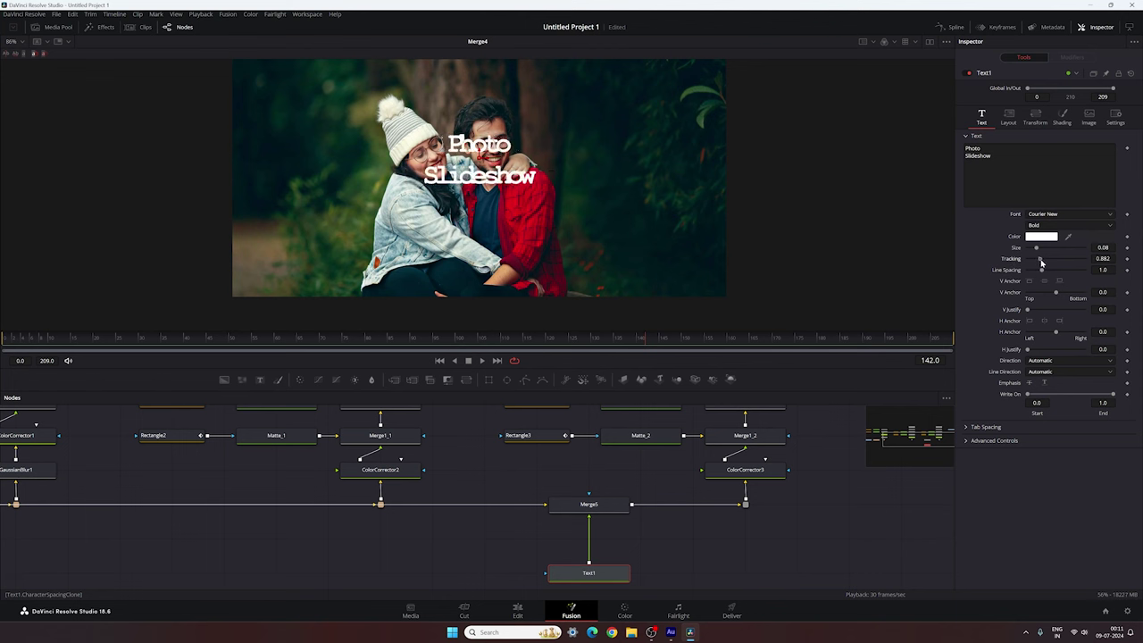
click(1041, 263)
double_click(1102, 258)
text(0.96)
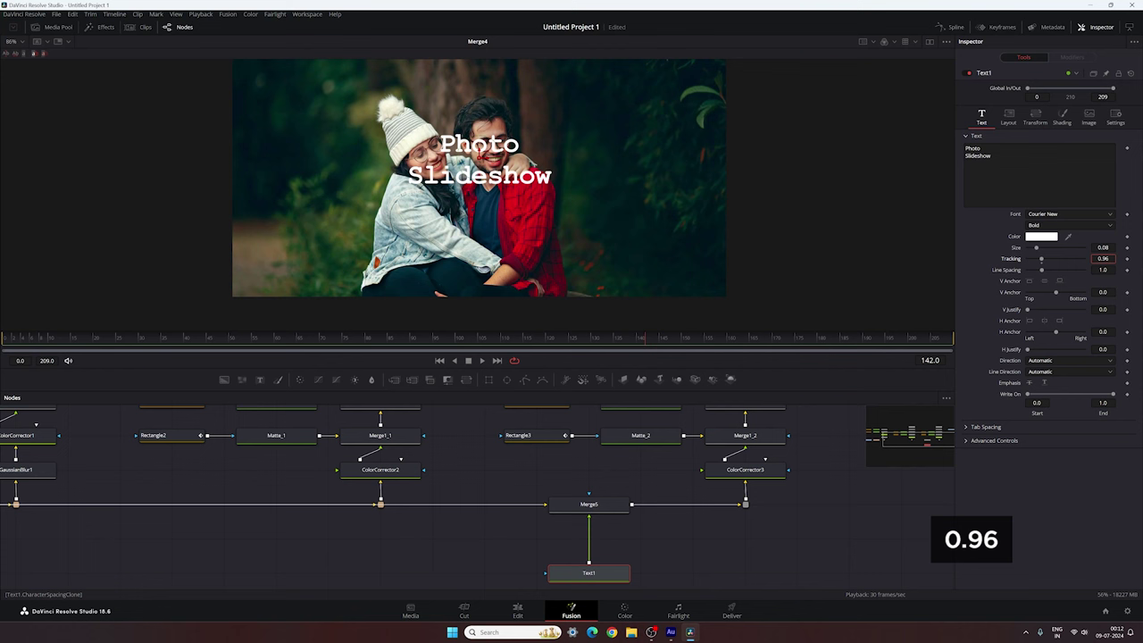
key(Tab)
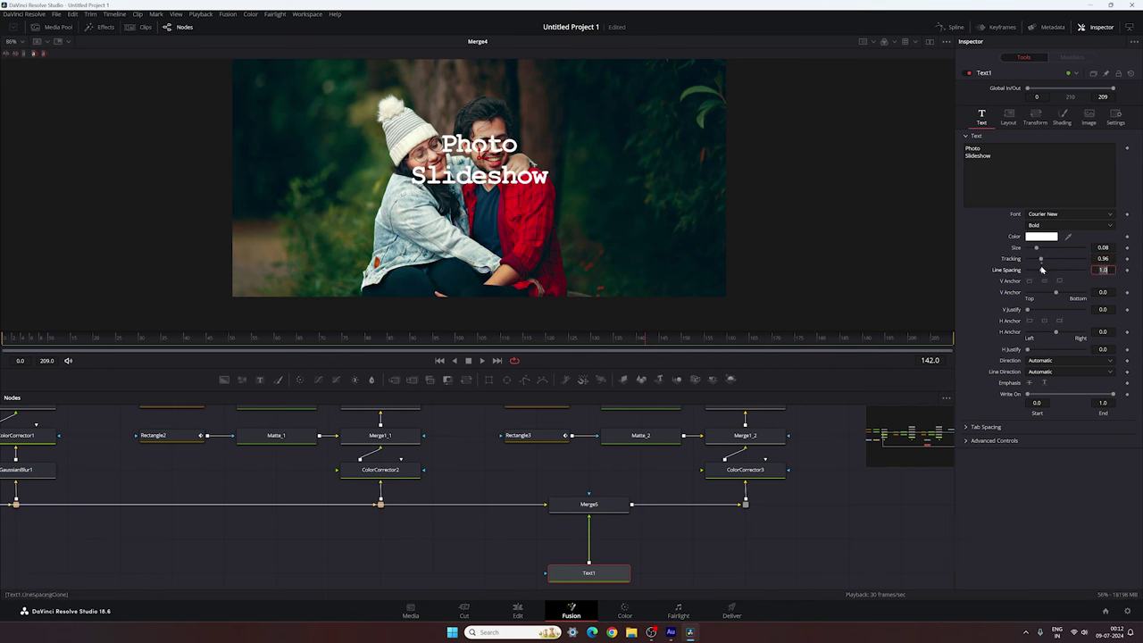
Step: Set the title's line spacing to 0.82 and its horizontal anchor to left
drag(1040, 270, 1038, 274)
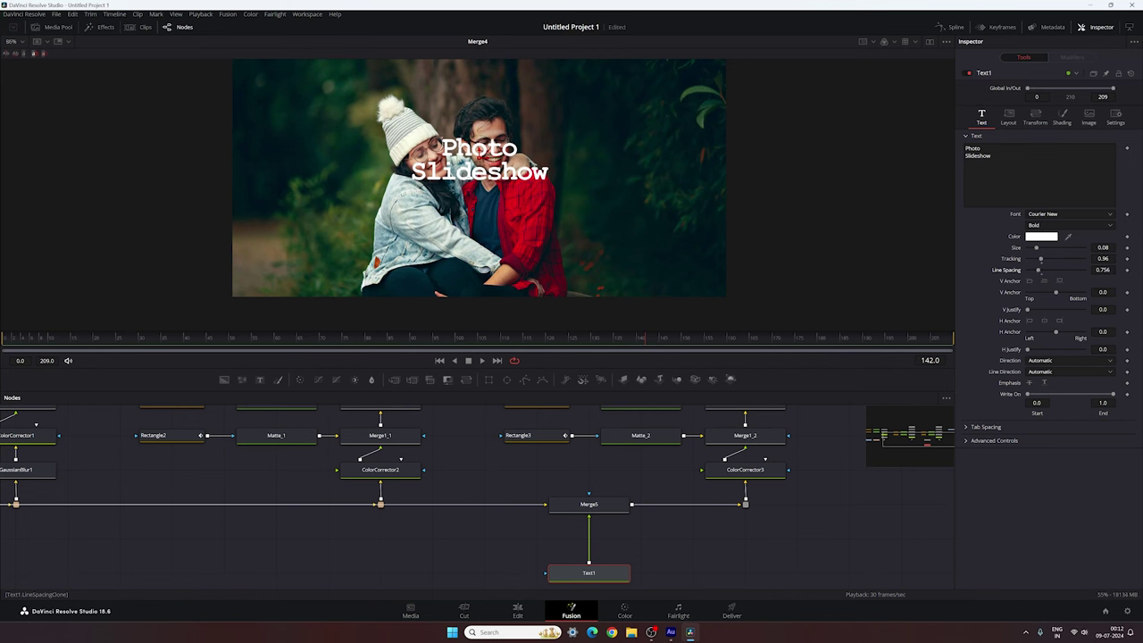
click(1107, 270)
text(0)
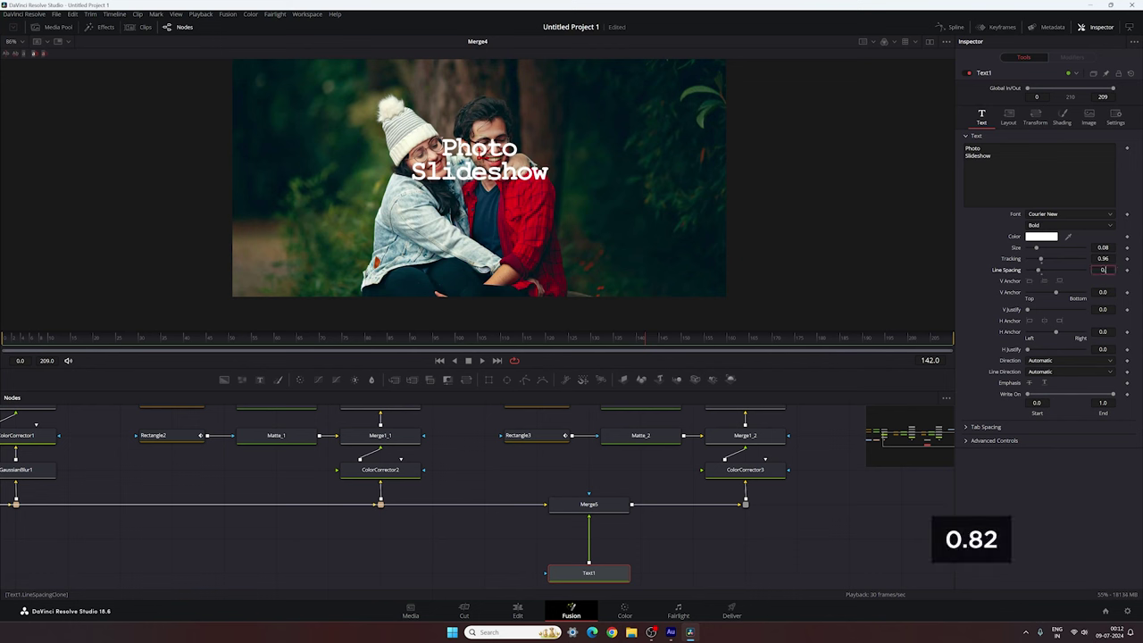
text(.82)
key(Tab)
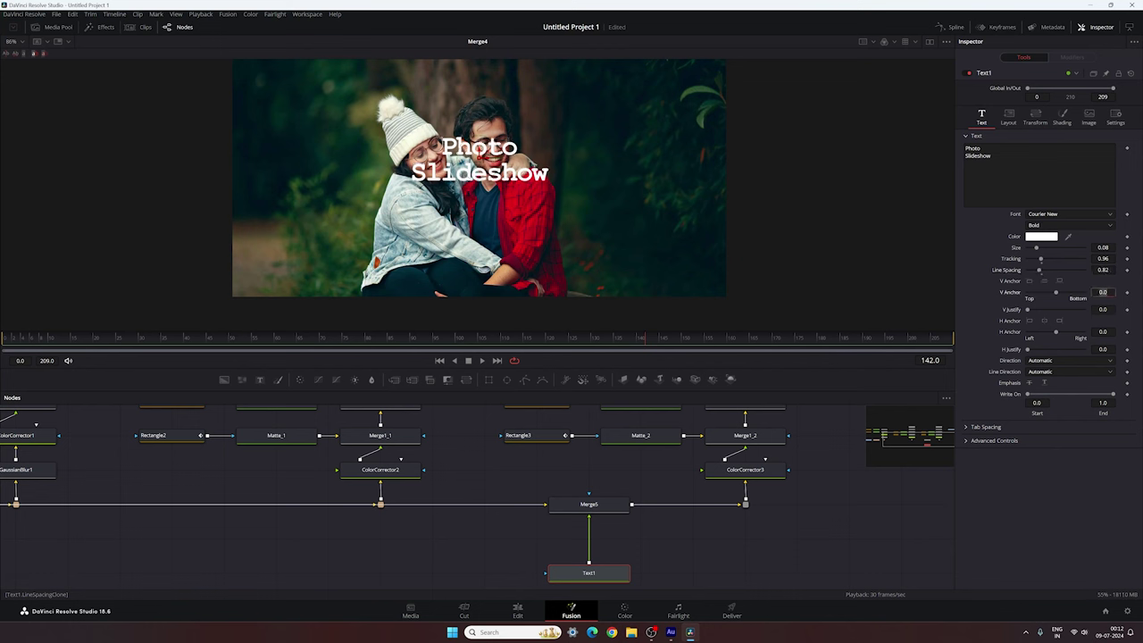
click(1031, 322)
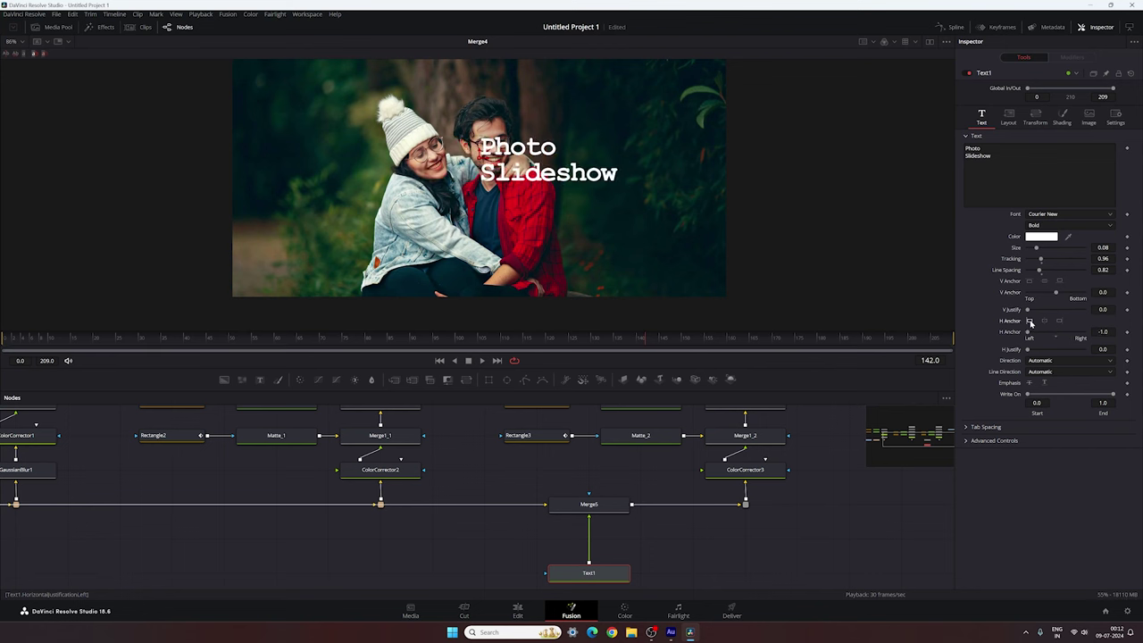
Step: Set the title's size to 0.06 and place it over the lower right of the photo, starting on the red shirt
drag(478, 150, 550, 208)
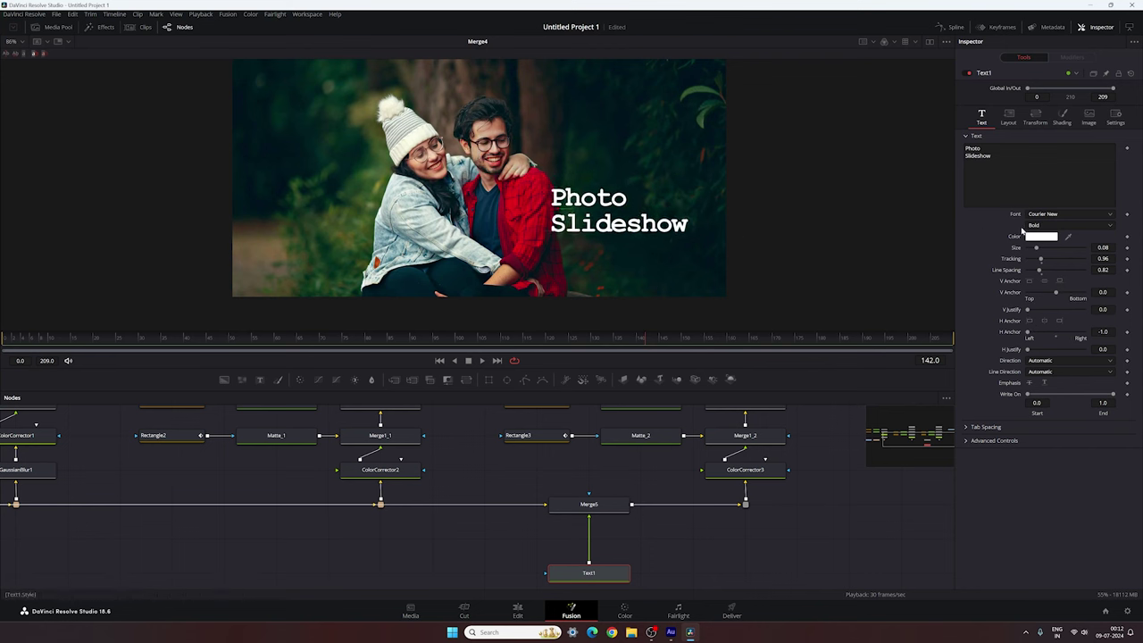
drag(1035, 248, 1032, 248)
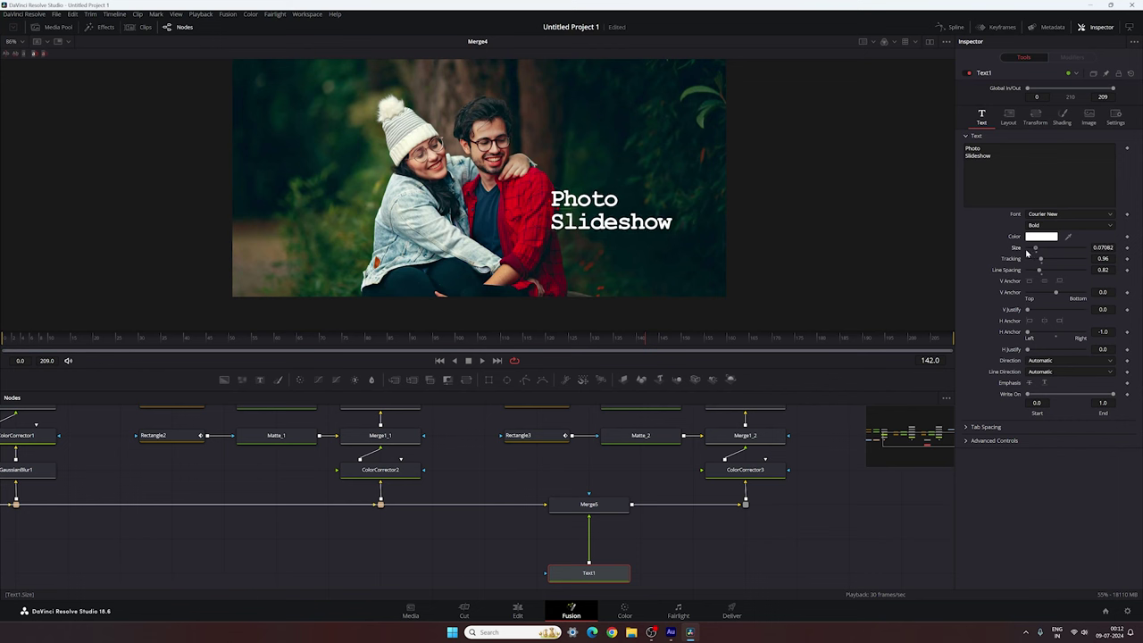
double_click(1102, 247)
text(0.06)
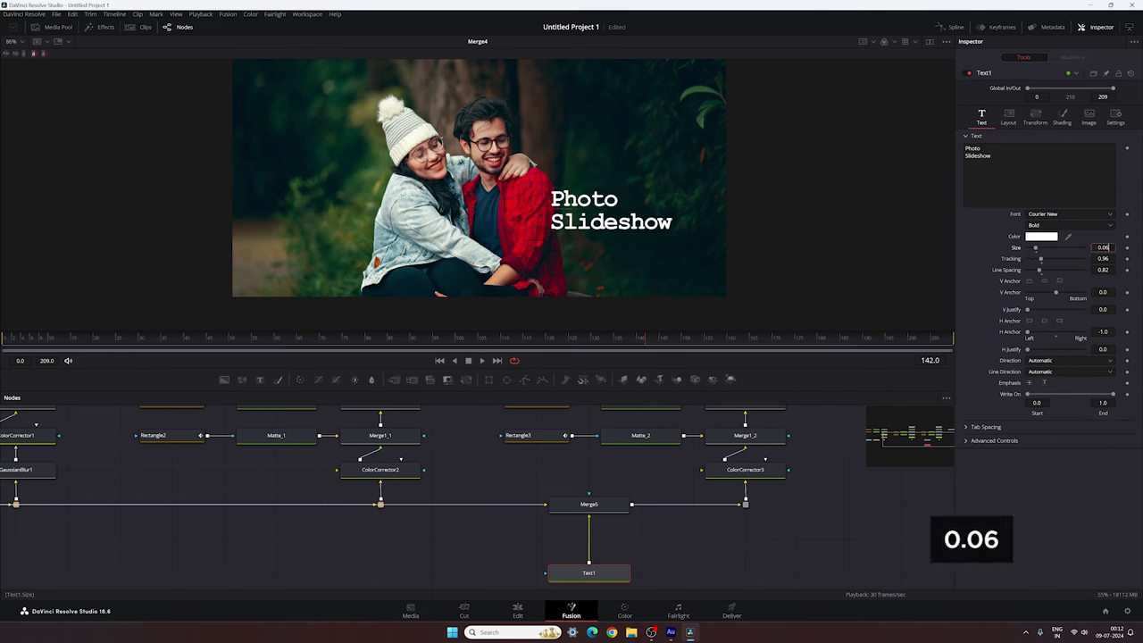
key(Return)
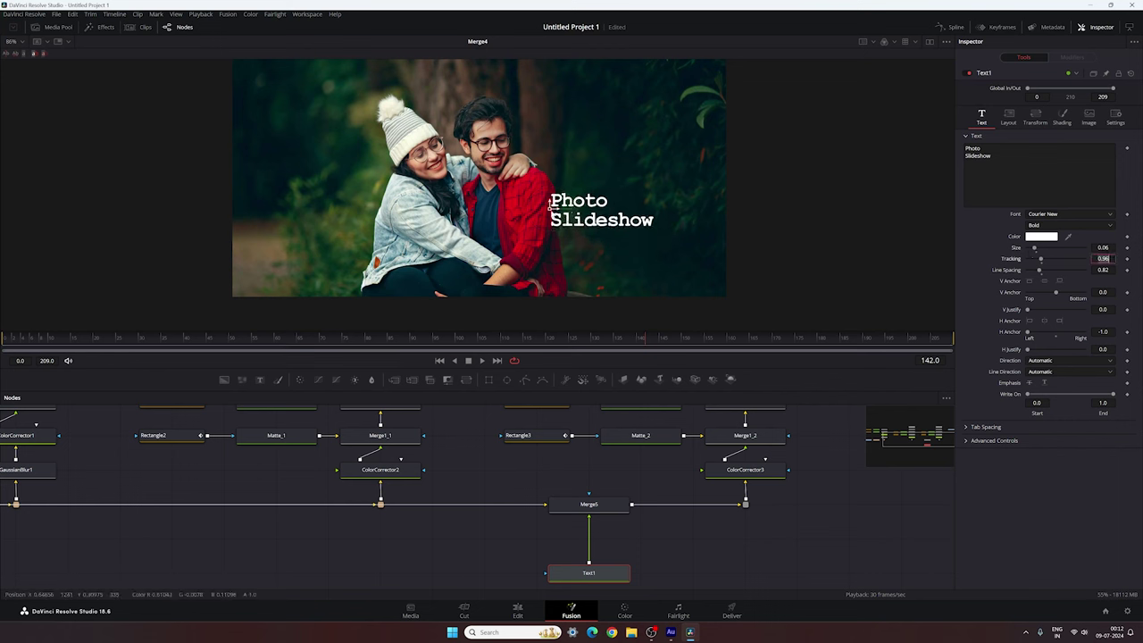
mouse_move(542, 209)
mouse_down()
mouse_move(529, 211)
mouse_move(533, 225)
mouse_up()
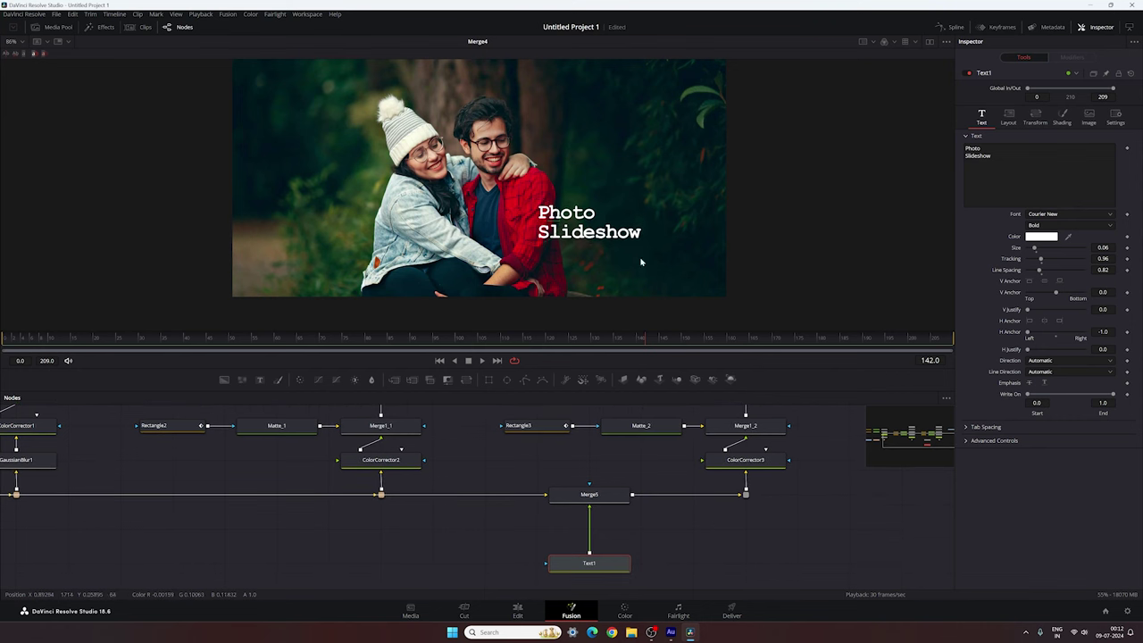
Step: Duplicate the Transform1 node, place the copy beside the link from Text1 to Merge5, and rename it Transform2
drag(485, 474, 737, 474)
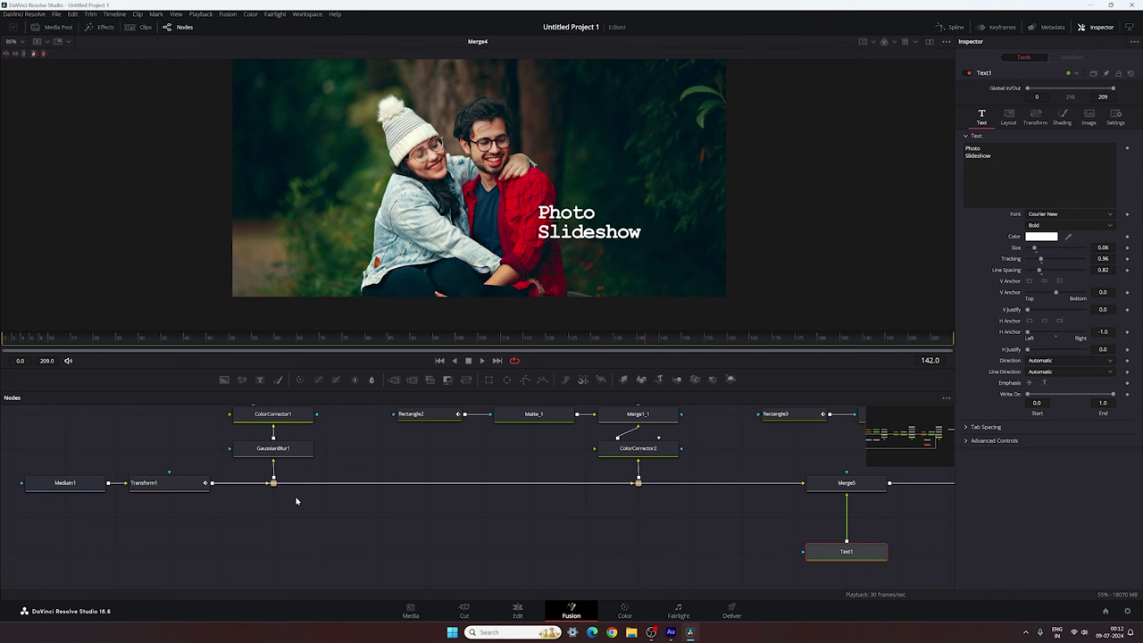
click(176, 493)
key(ctrl+c)
key(ctrl+v)
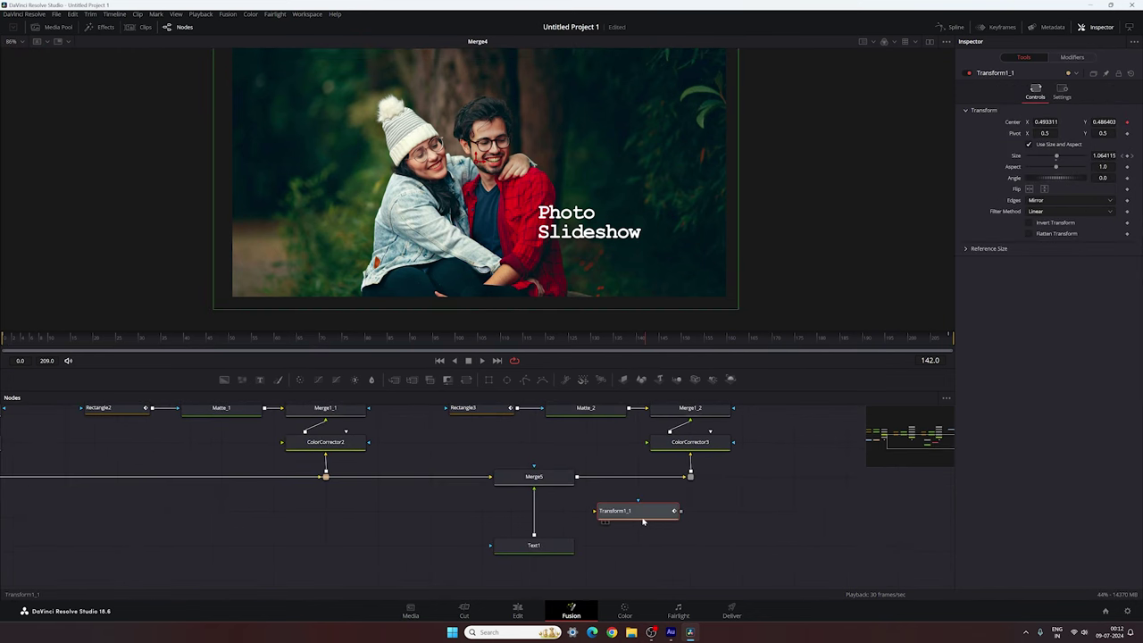
key(F2)
key(End)
key(BackSpace)
key(BackSpace)
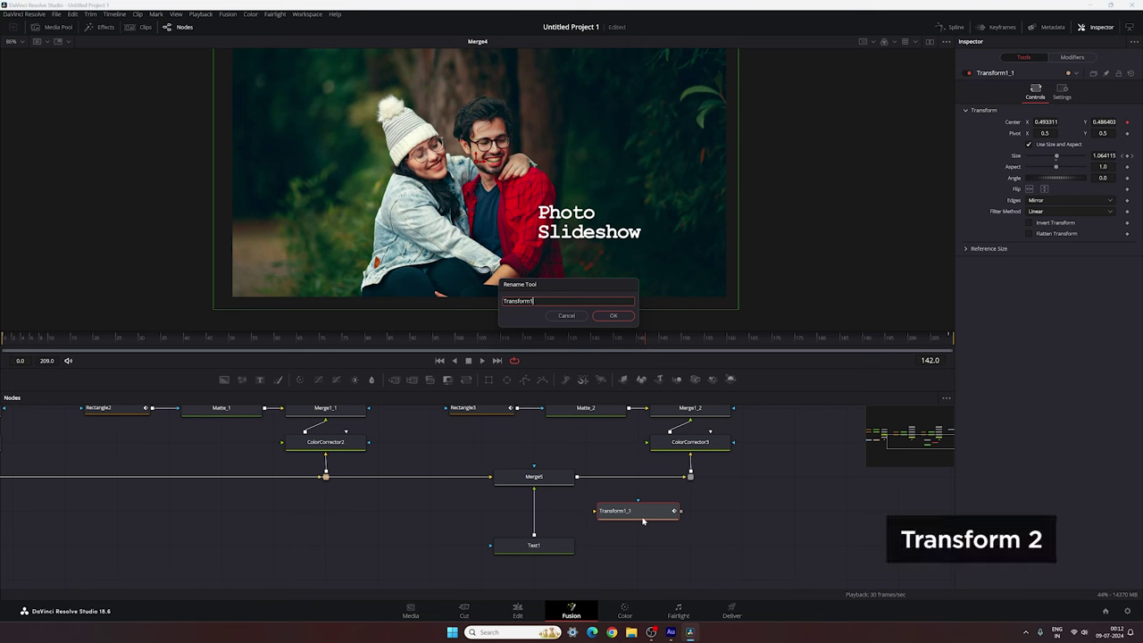
text(2)
key(Return)
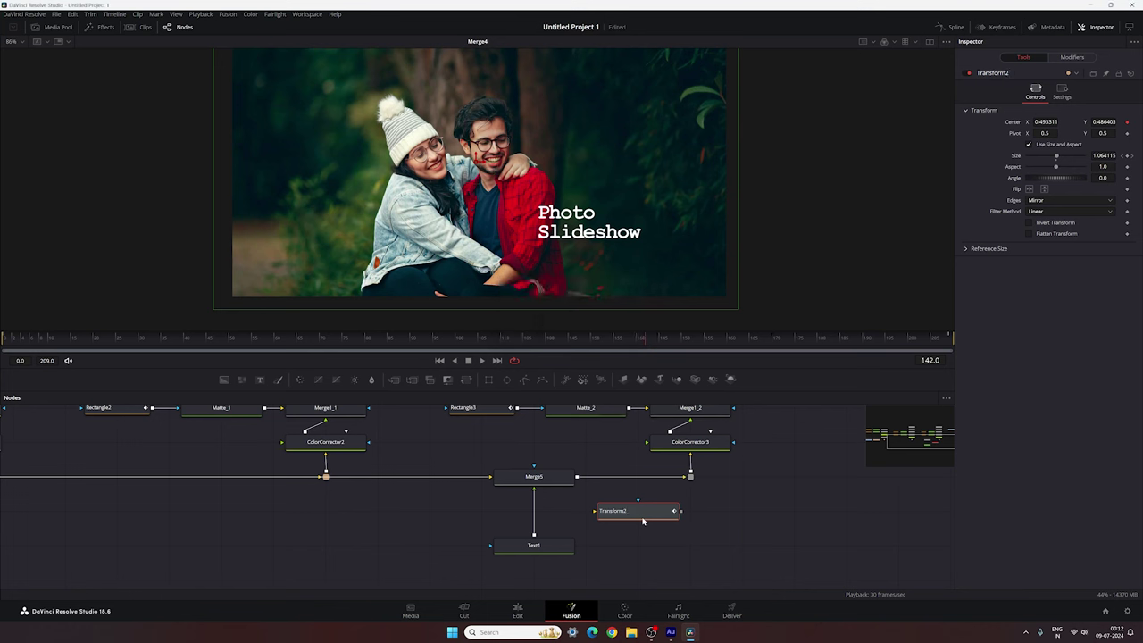
Step: Insert Transform2 between Text1 and Merge5, aligning it below Merge5 with Text1 on its input side
drag(618, 522, 637, 557)
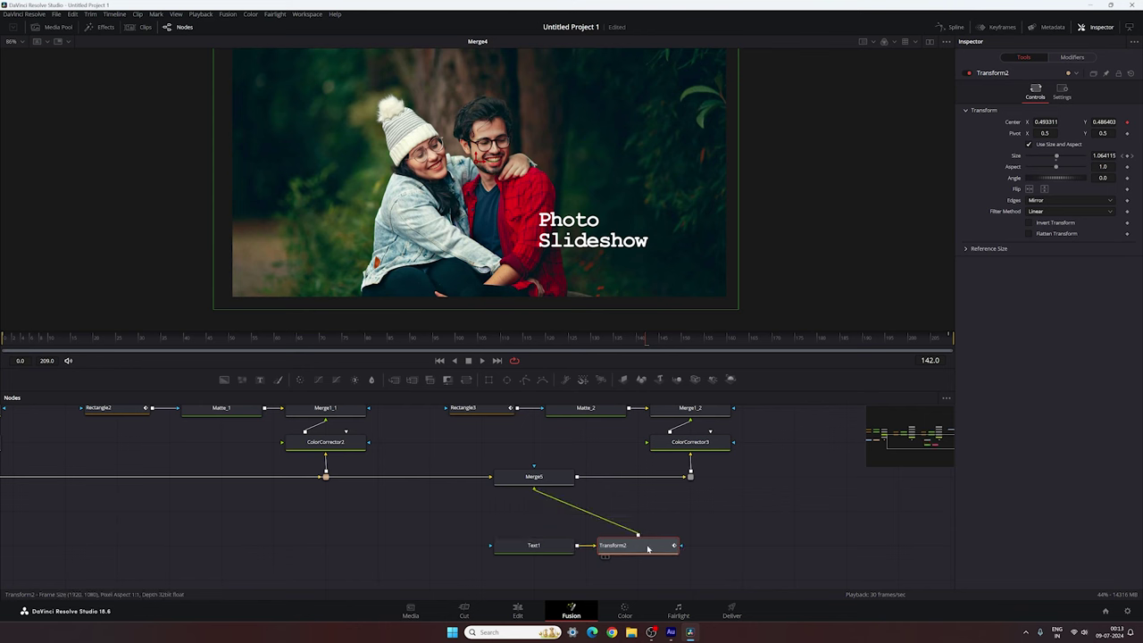
drag(545, 554, 440, 554)
drag(615, 551, 526, 551)
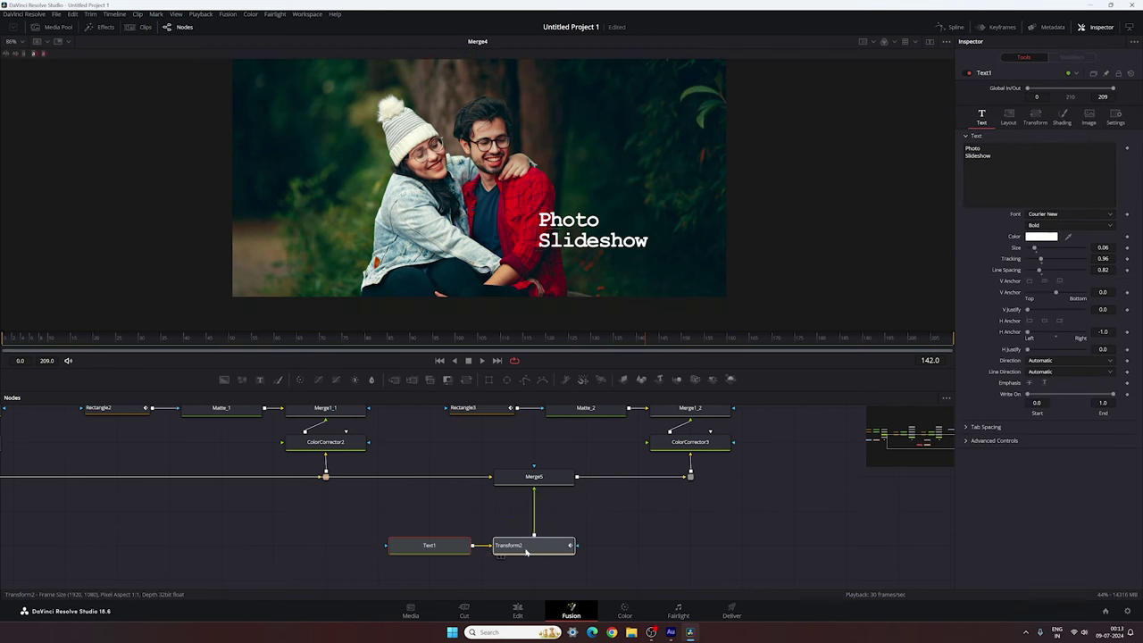
Step: Set X Scale and Y Scale to 0.08 in Transform2's Perturb modifier and preview the title's motion, ending at frame 148
click(517, 548)
drag(476, 339, 621, 344)
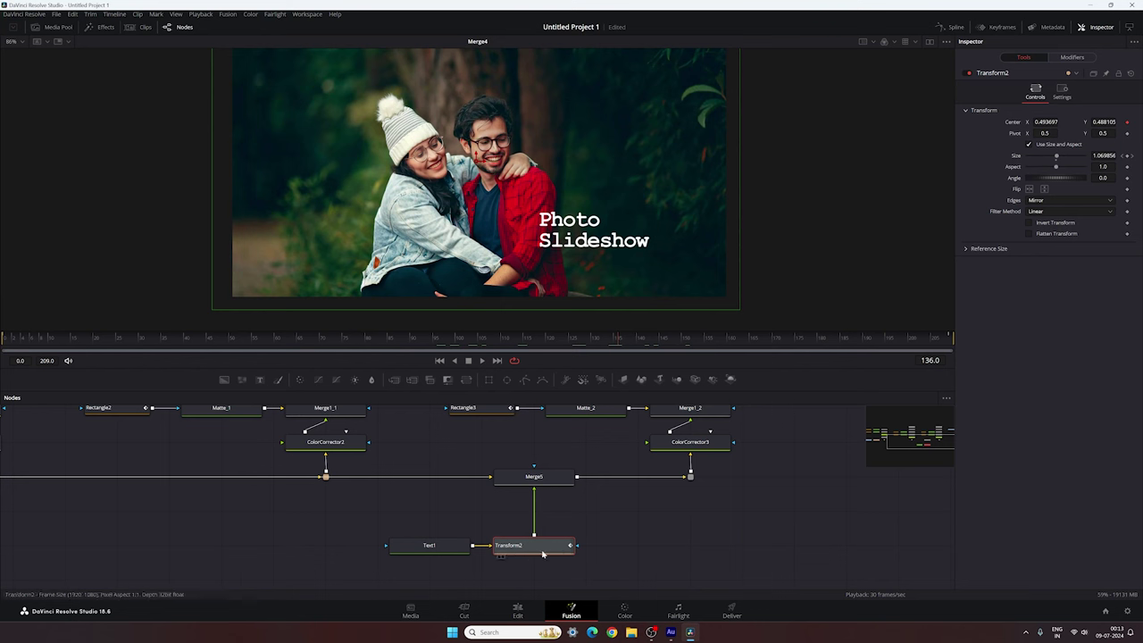
click(1070, 59)
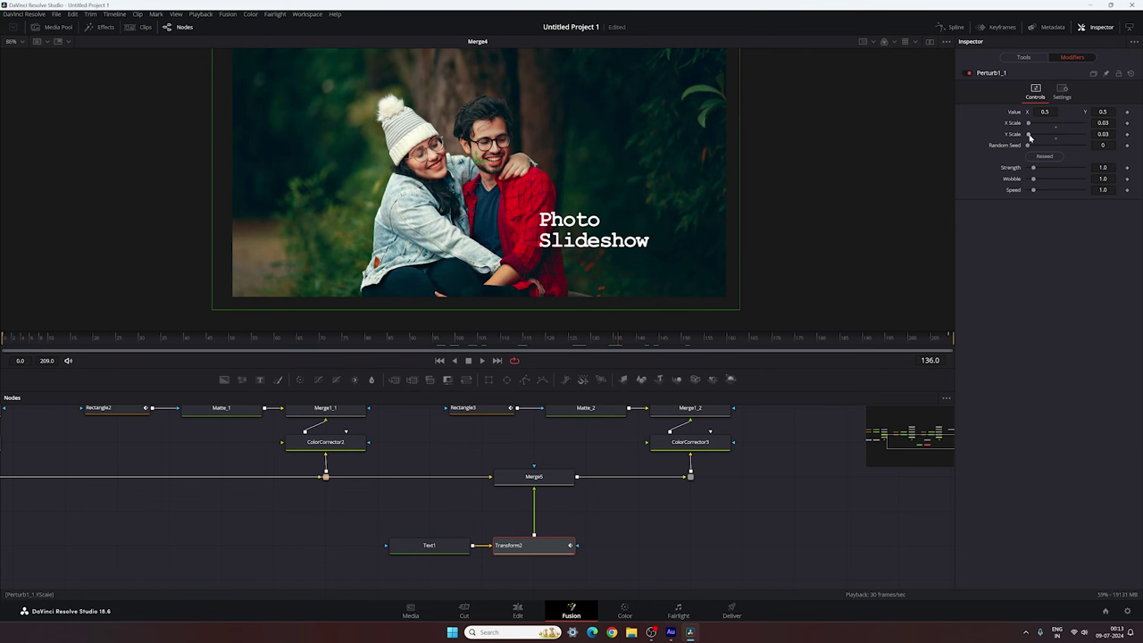
click(1104, 122)
text(8)
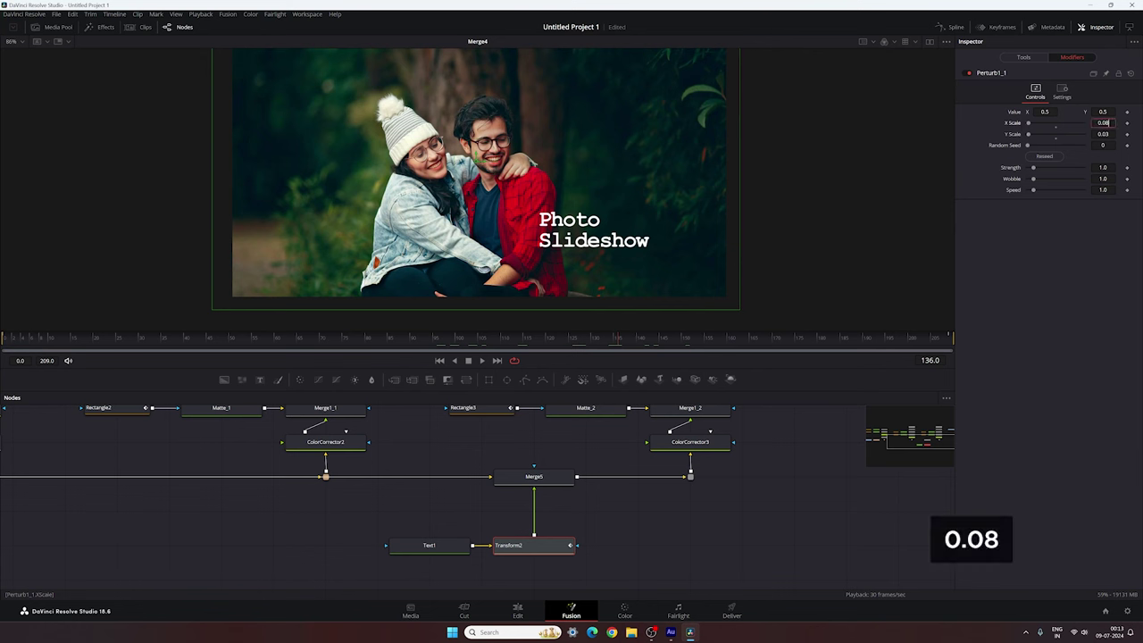
key(Tab)
click(1109, 134)
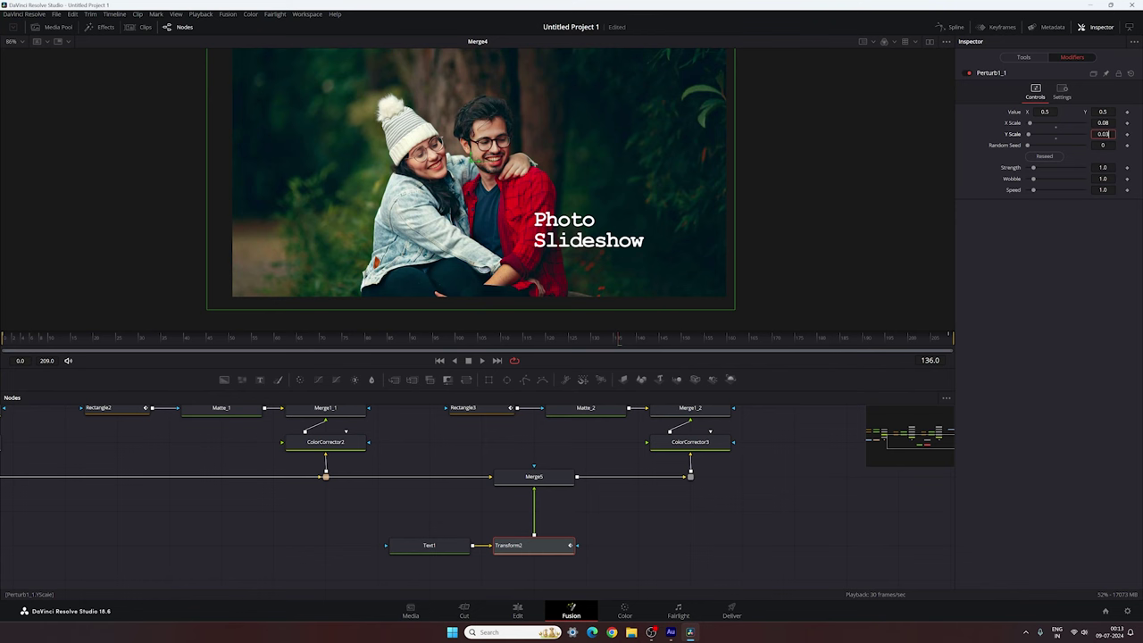
key(Tab)
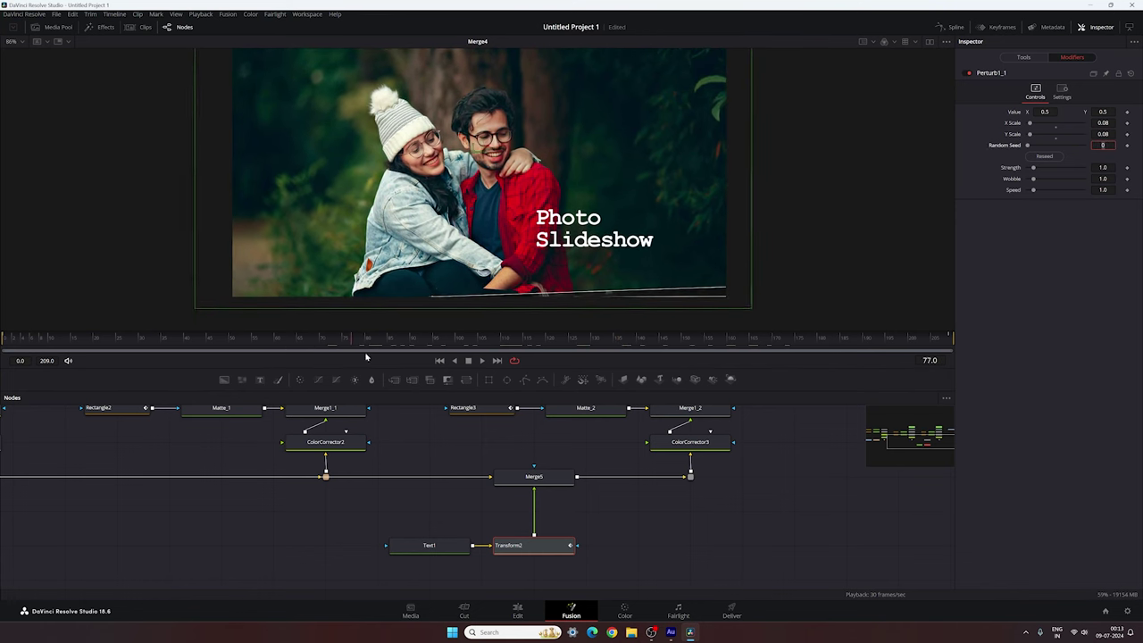
drag(550, 349, 675, 348)
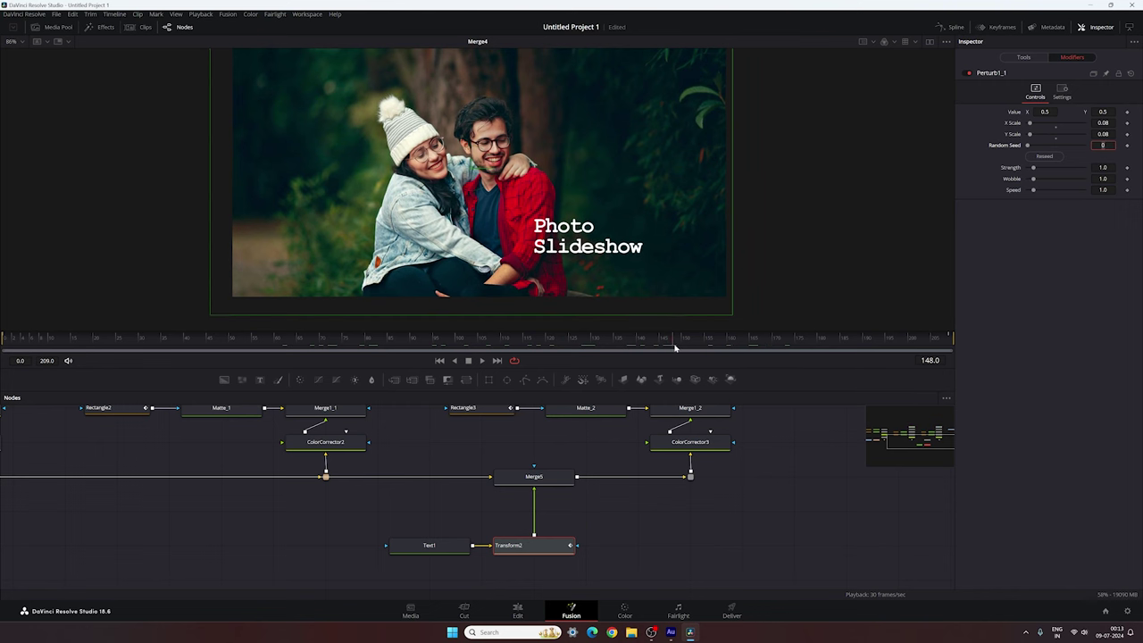
click(585, 505)
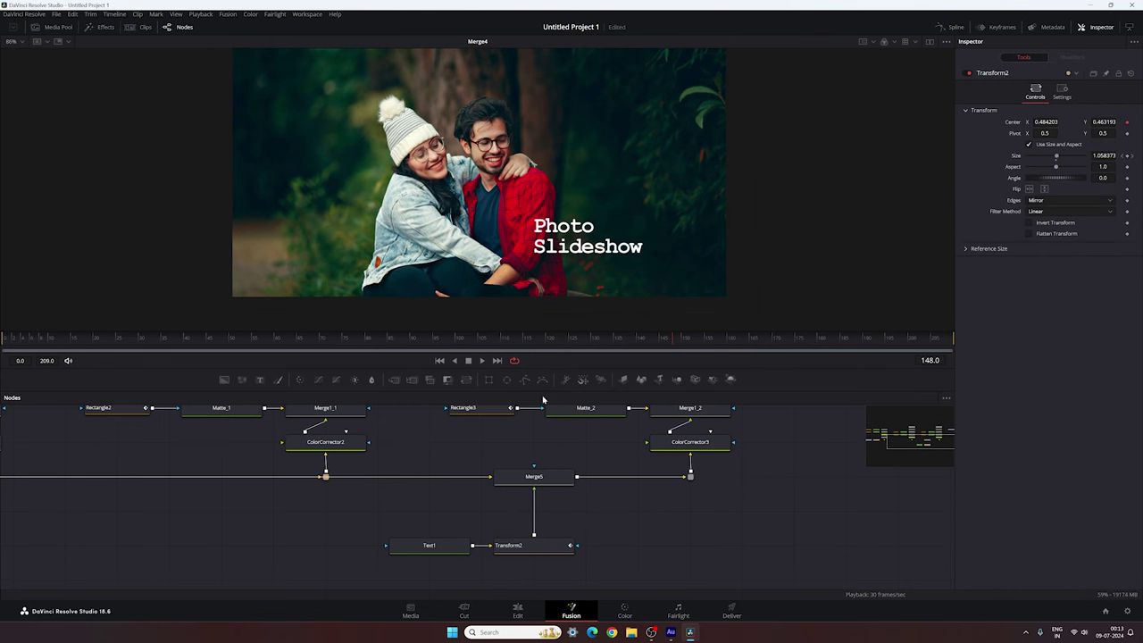
Step: Duplicate the DropShadow1 node, place the copy near the link between Transform2 and Merge5, and rename it DropShadow3
scroll(545, 428, up, 5)
scroll(571, 433, up, 2)
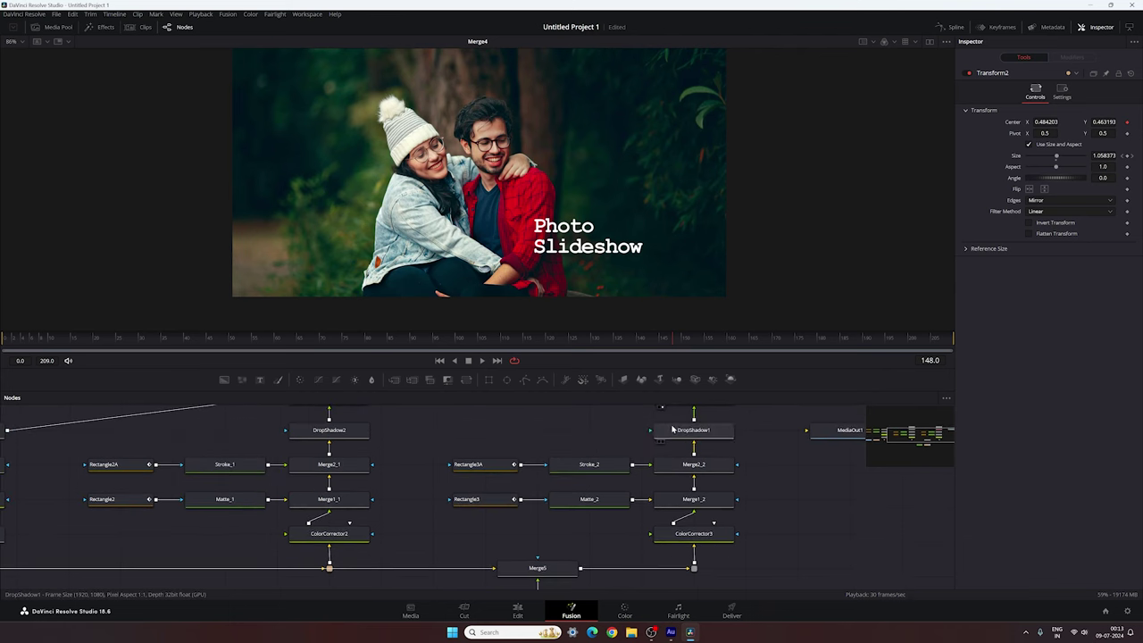
click(673, 432)
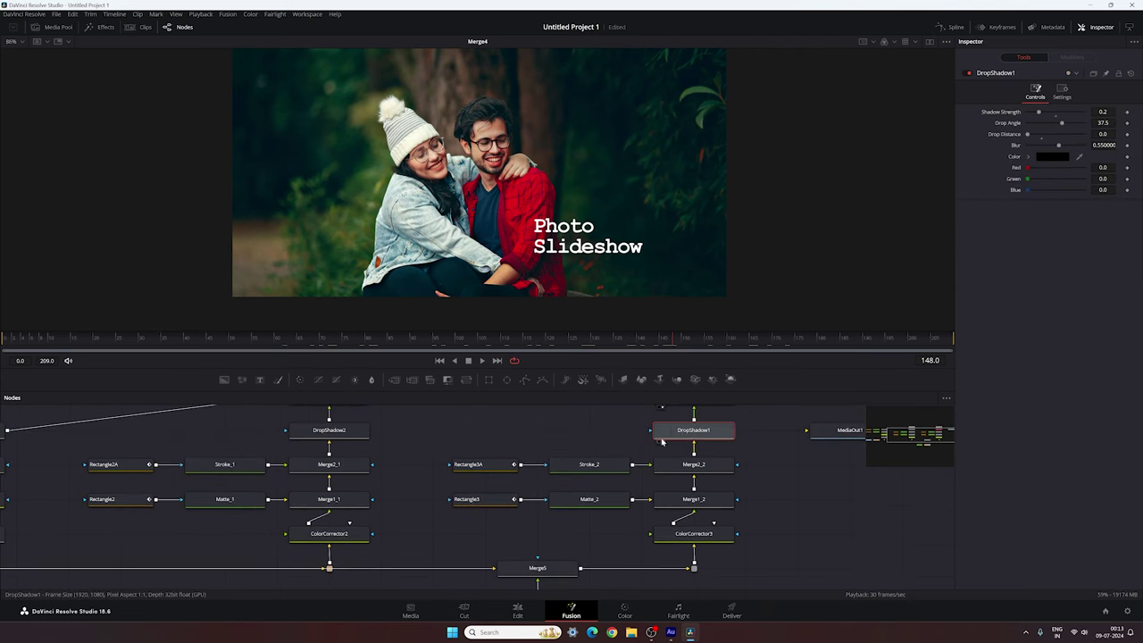
scroll(661, 441, down, 6)
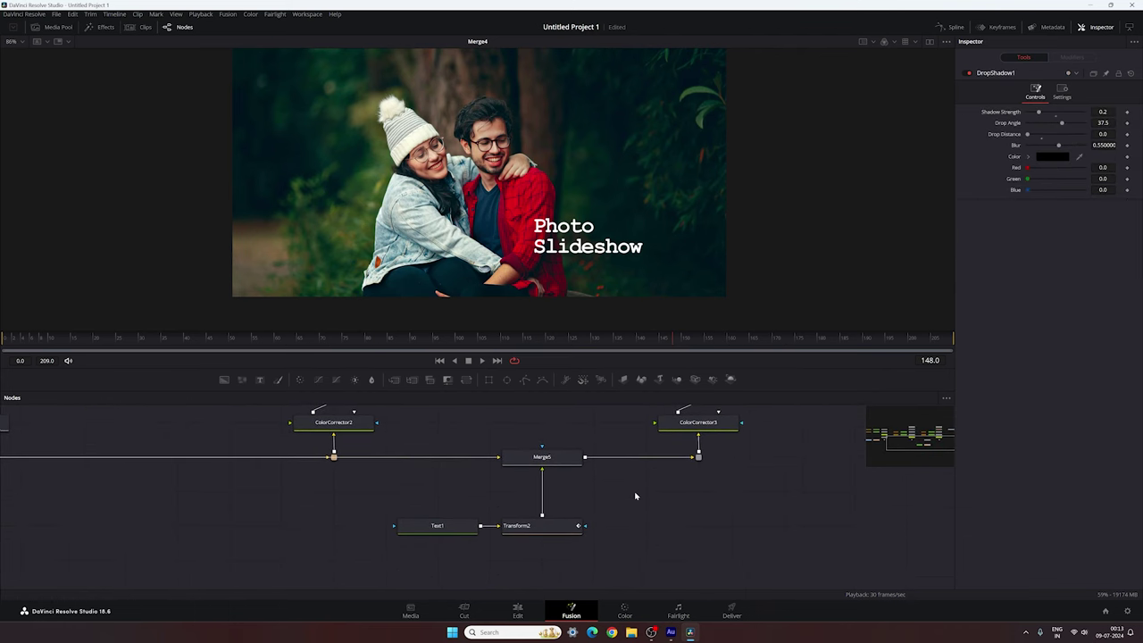
key(ctrl+v)
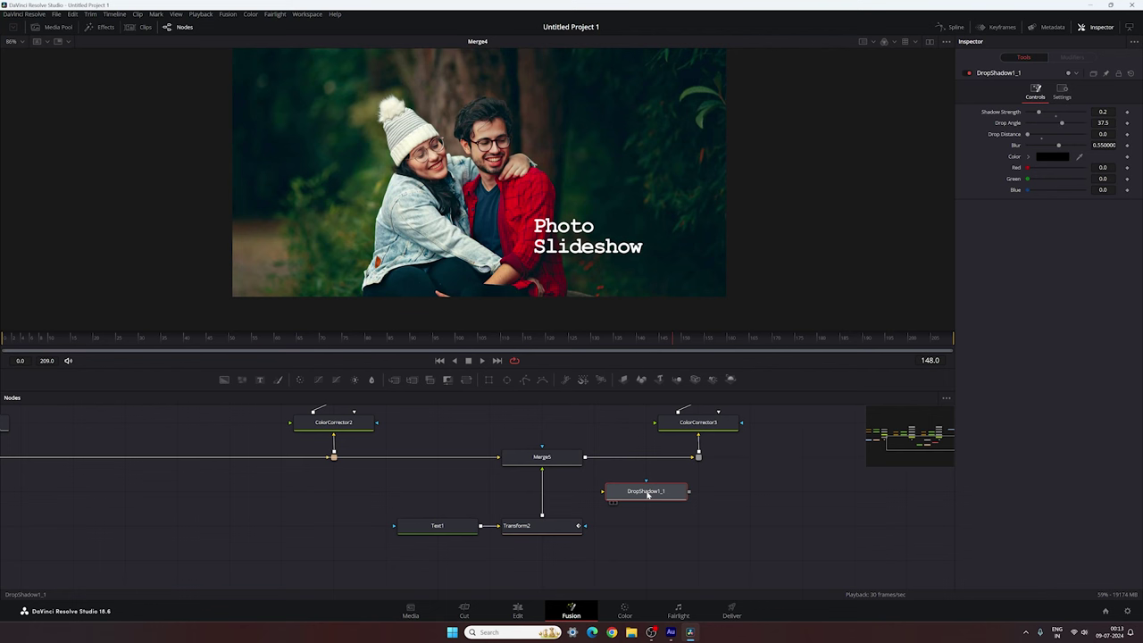
key(F2)
key(Right)
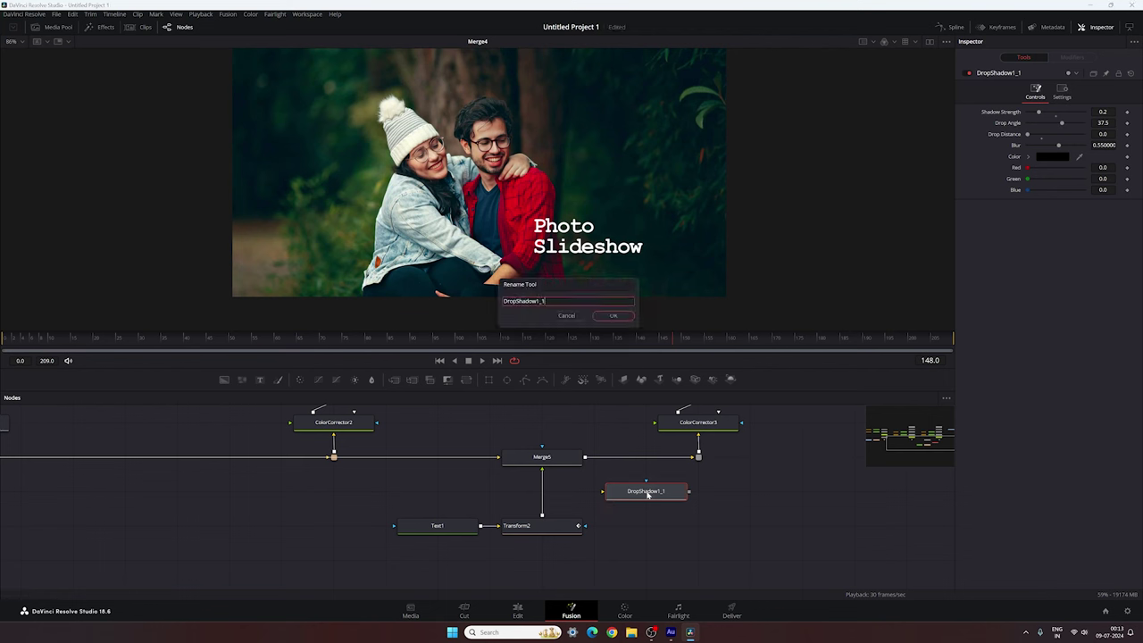
text(3)
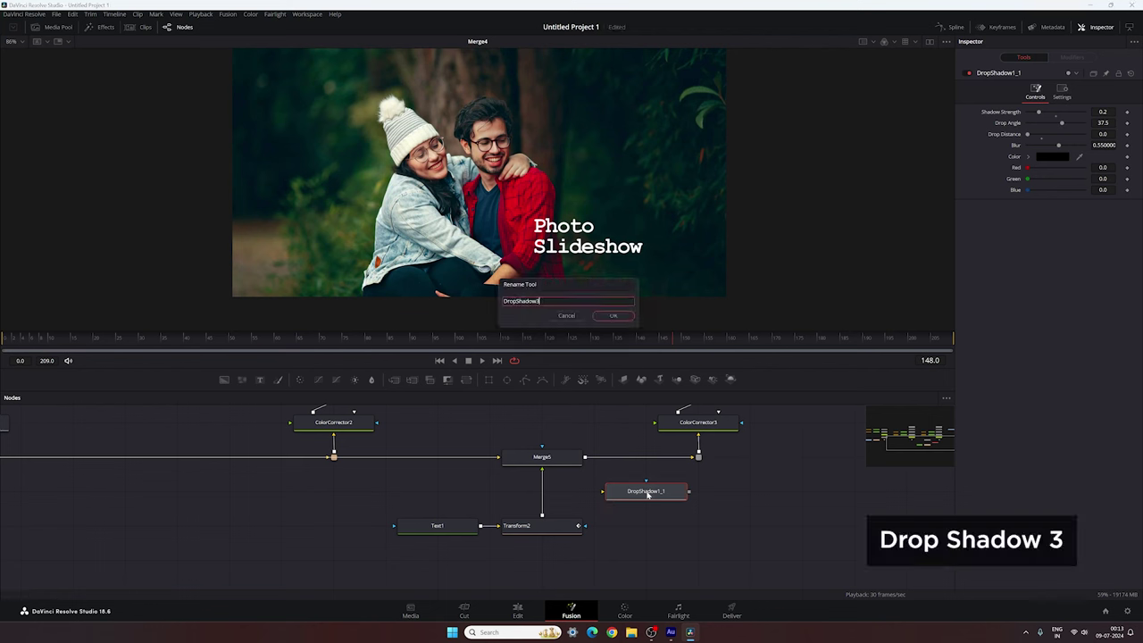
click(613, 316)
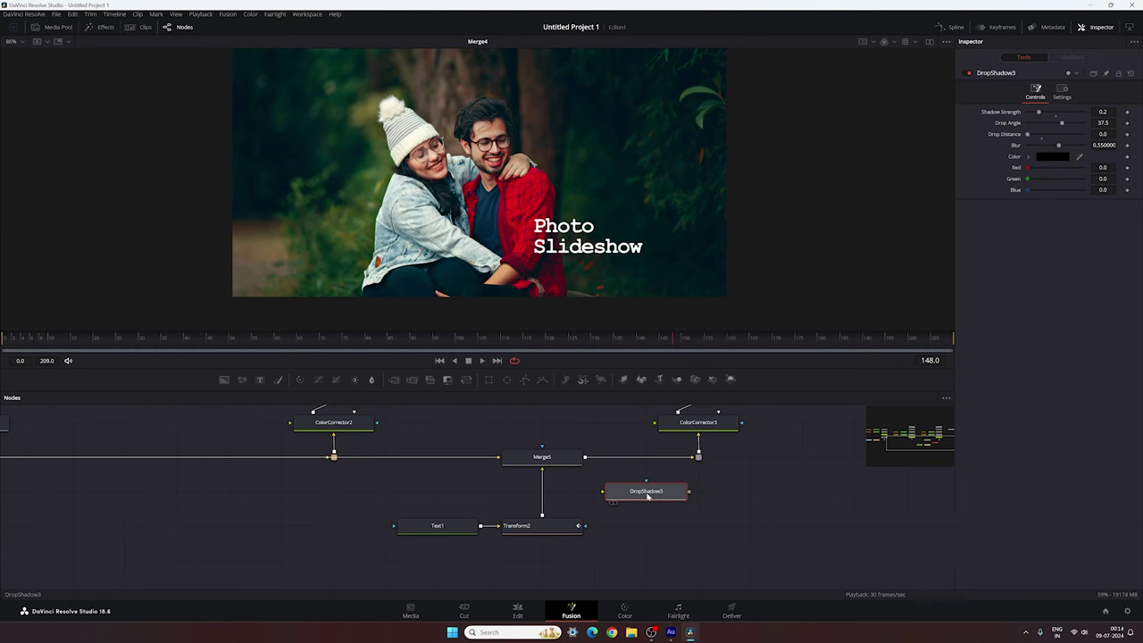
Step: Insert DropShadow3 between Transform2 and Merge5, set its Shadow Strength to 0.3, and compare the title with the shadow off and on
drag(649, 498, 558, 496)
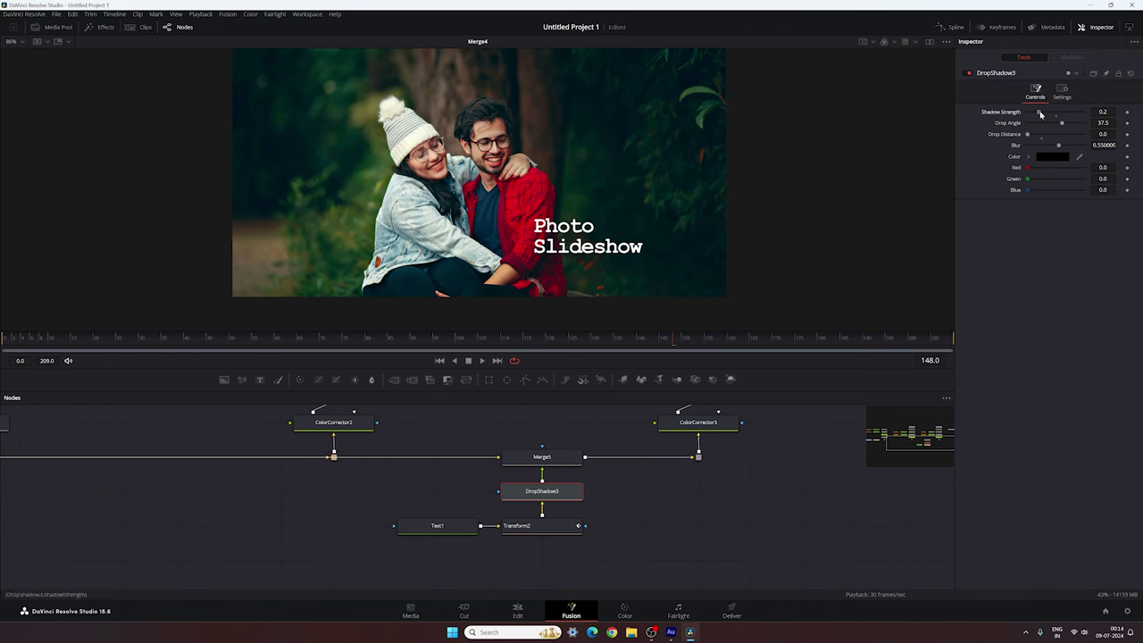
drag(1038, 111, 1035, 115)
double_click(1103, 111)
key(BackSpace)
text(0.3)
key(Return)
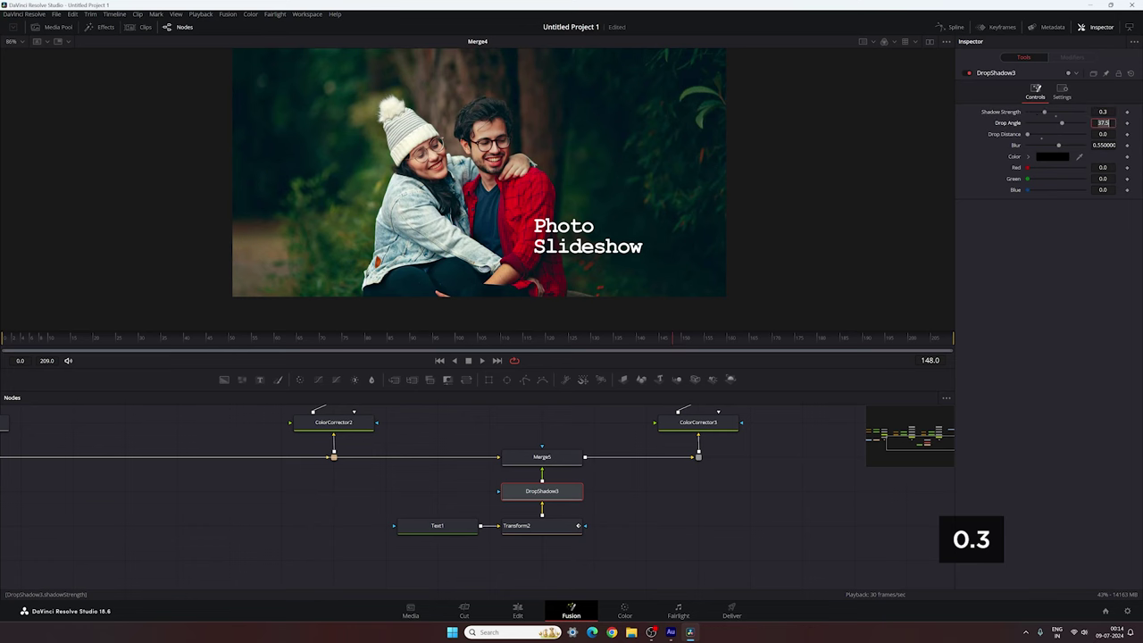
click(966, 73)
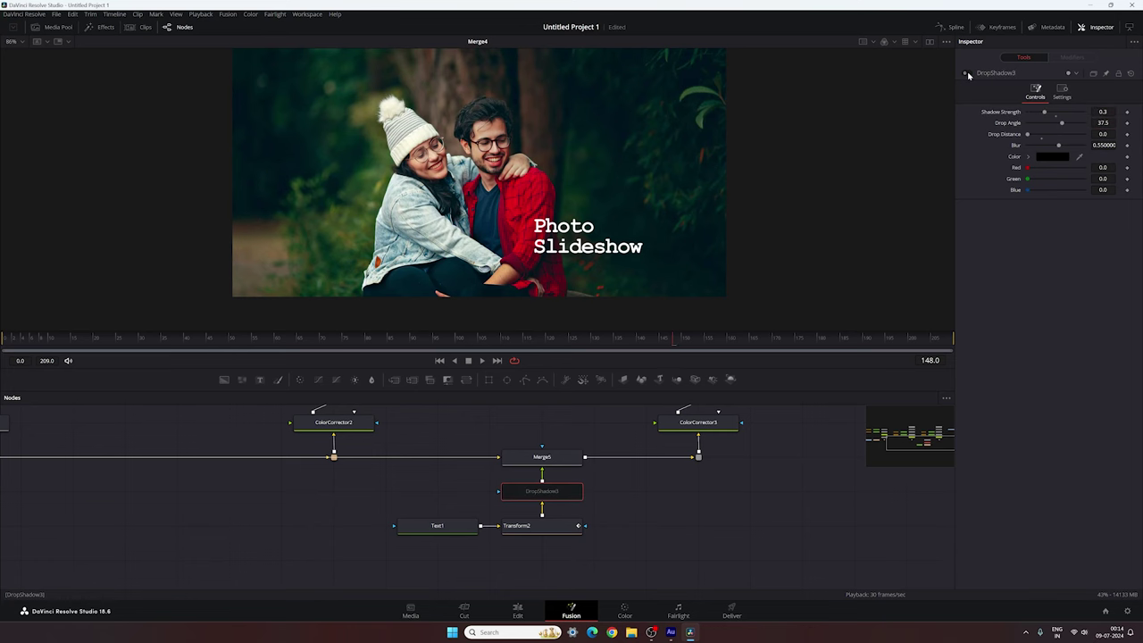
click(967, 73)
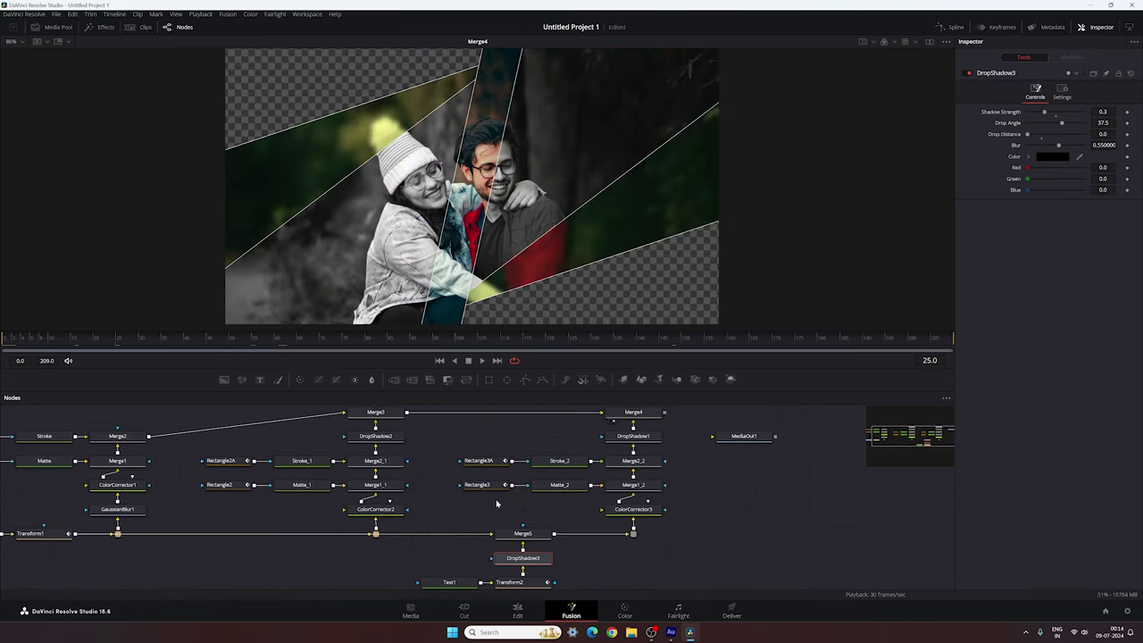
Step: Enlarge the node area, add a pipe router to the link from Merge2 to Merge3, and align it above Merge2, level with Merge3
drag(540, 392, 563, 331)
drag(533, 426, 696, 462)
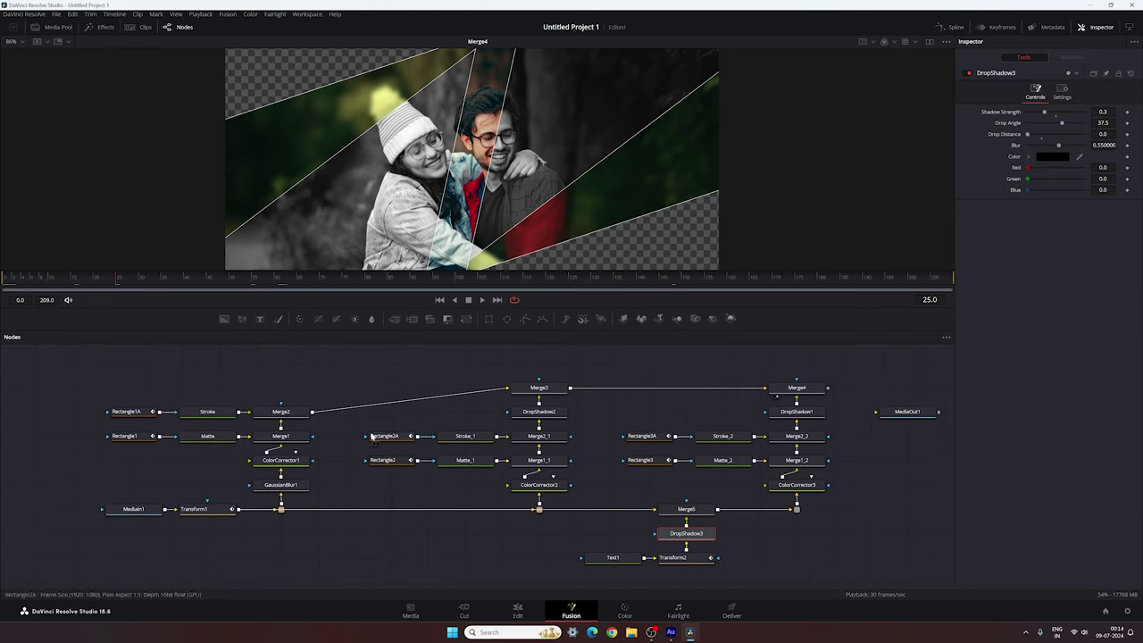
alt+click(394, 404)
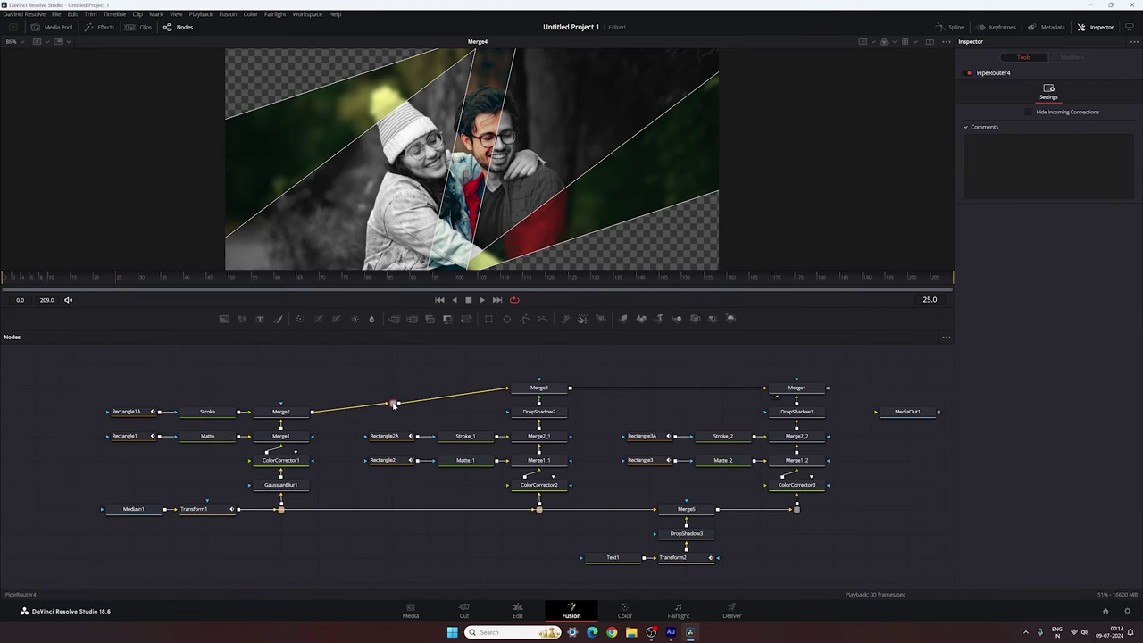
drag(392, 405, 281, 388)
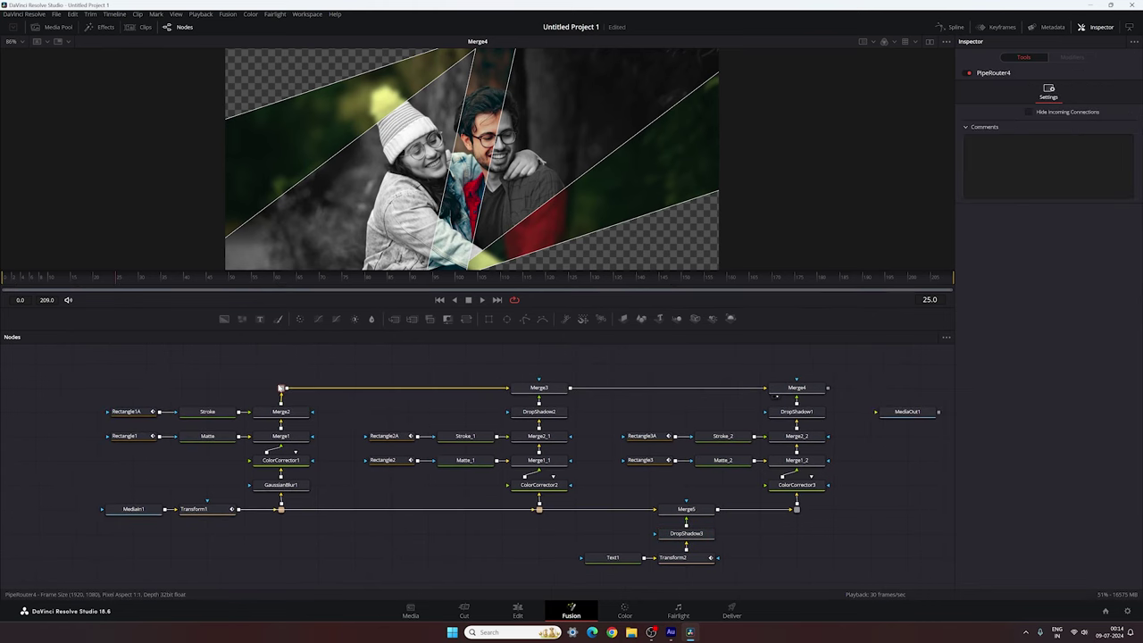
key(alt)
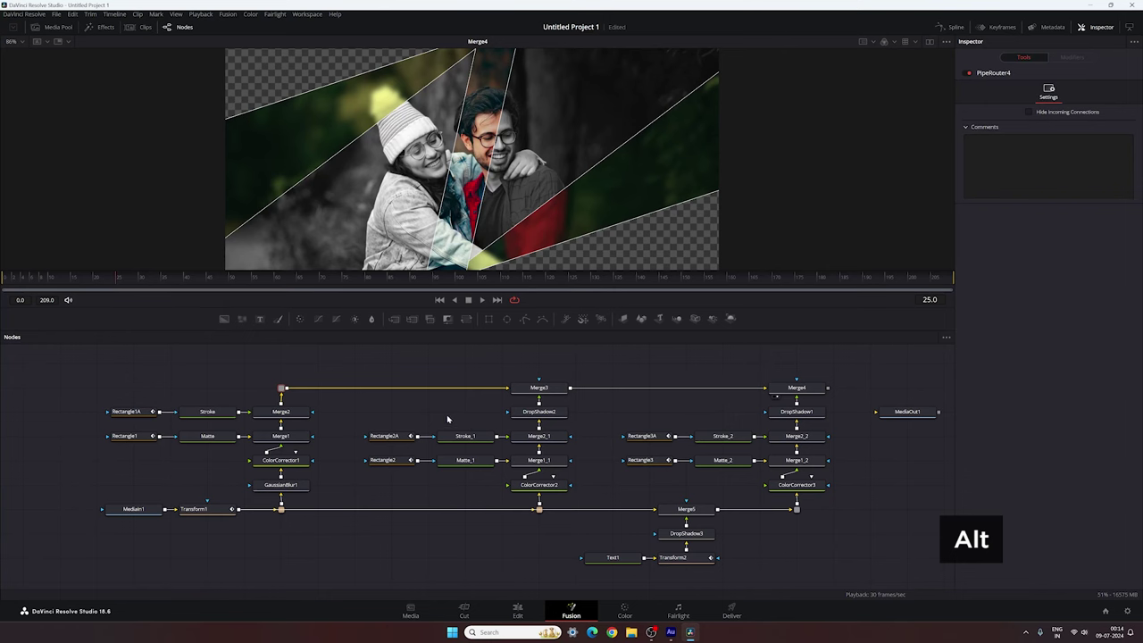
drag(448, 418, 416, 415)
Step: Align MediaOut1 level with Merge4 and connect Merge4's output to it
drag(811, 461, 615, 462)
drag(675, 408, 675, 385)
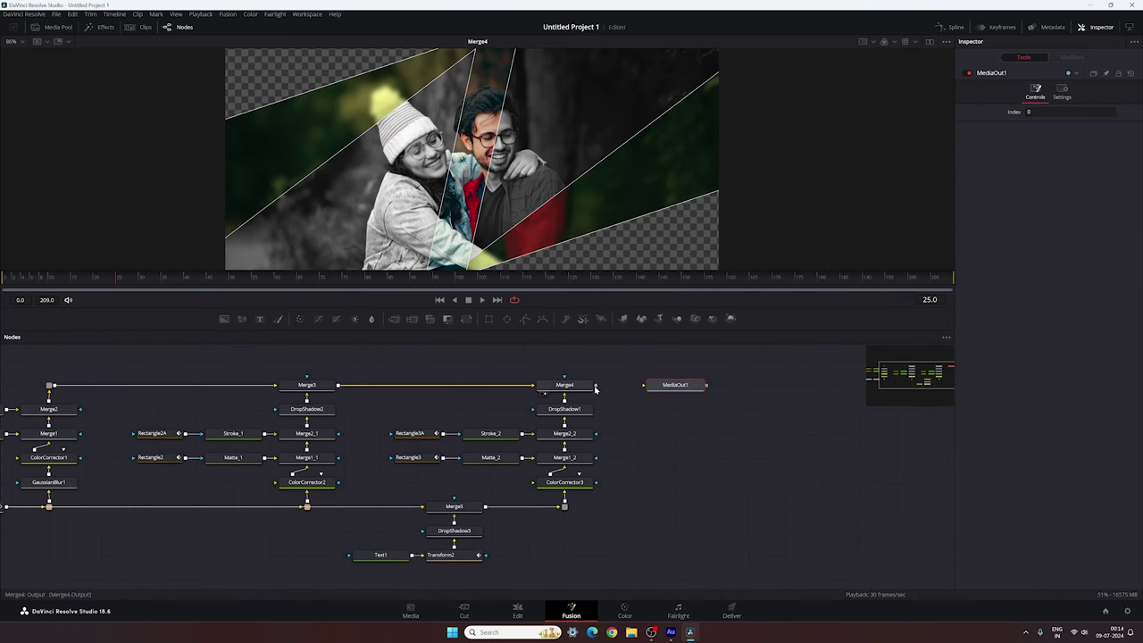
drag(596, 382, 644, 385)
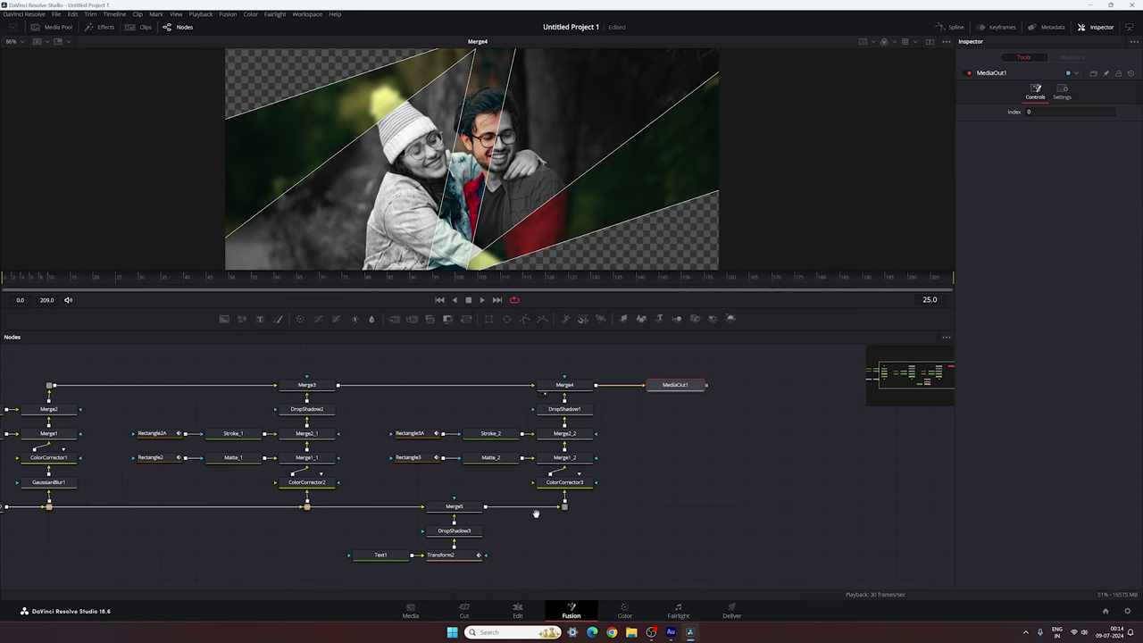
Step: Move MediaIn1 farther away from Transform1 so it stands apart from the rest of the node tree
drag(536, 513, 702, 514)
drag(399, 432, 444, 423)
drag(586, 534, 613, 532)
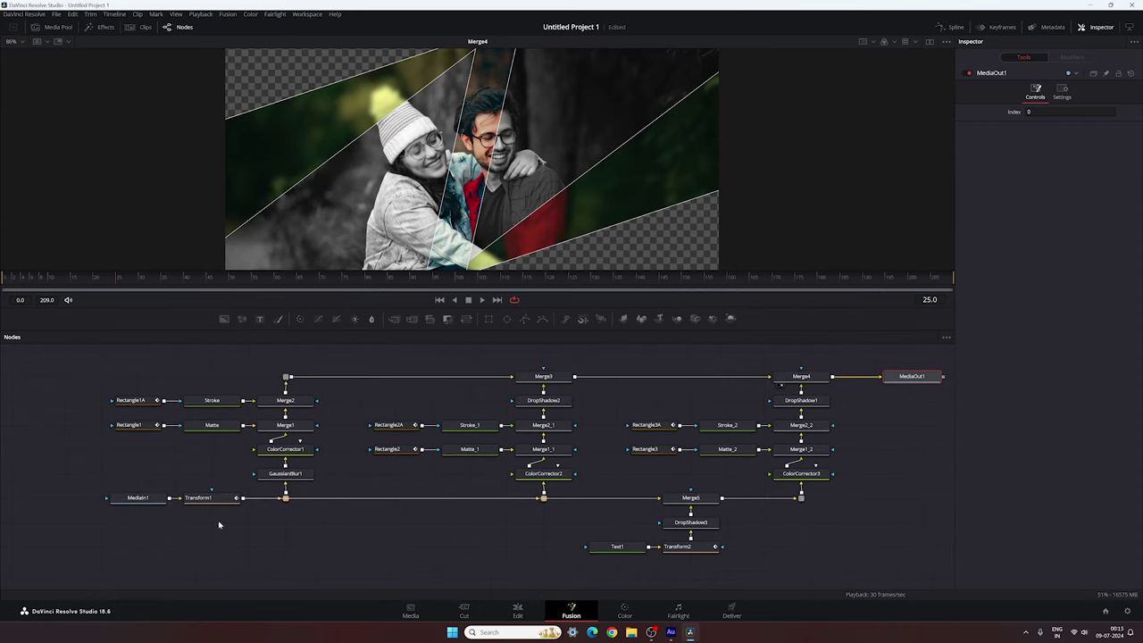
drag(164, 498, 92, 499)
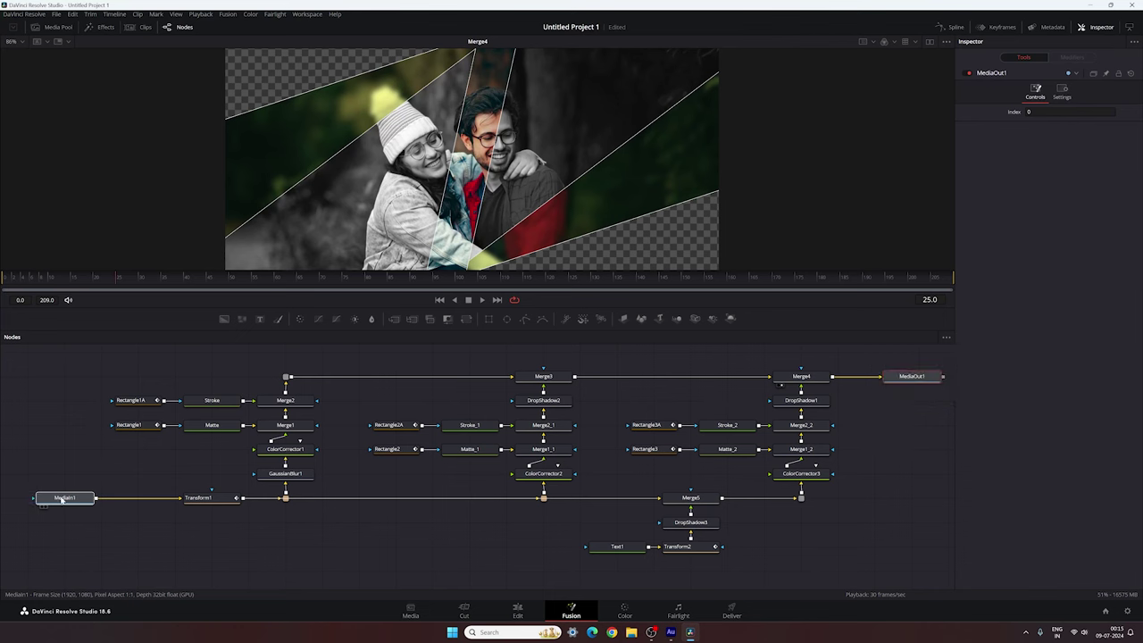
Step: Select all nodes except MediaIn1 and MediaOut1 and save their settings as "Photo Slideshow" in the Pictures folder
drag(855, 350, 121, 570)
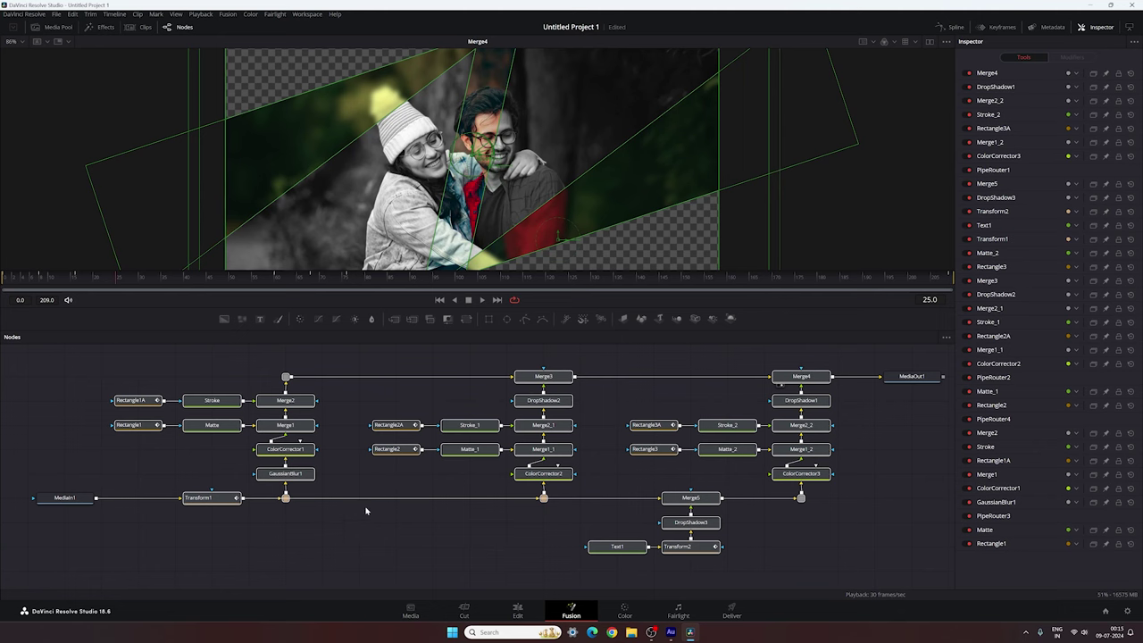
right_click(547, 479)
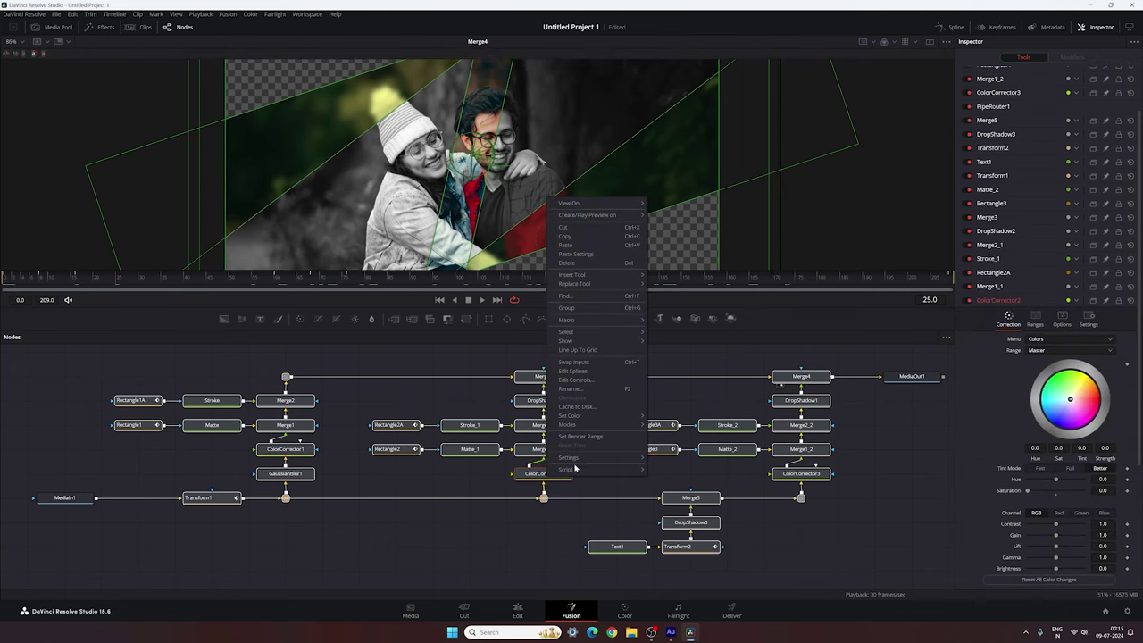
mouse_move(587, 461)
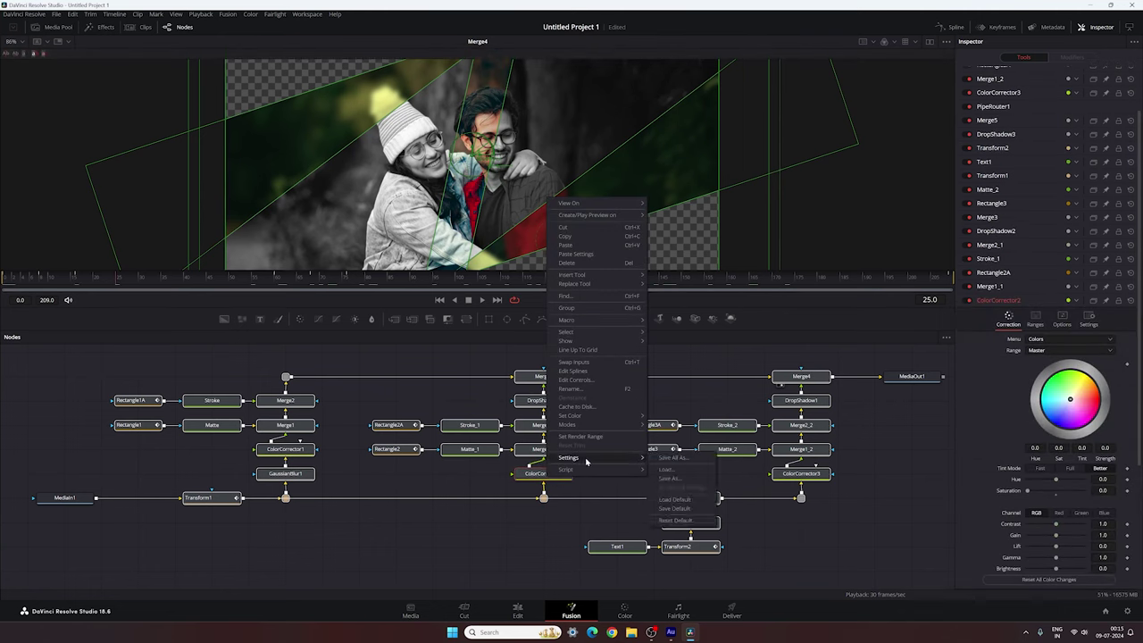
click(673, 480)
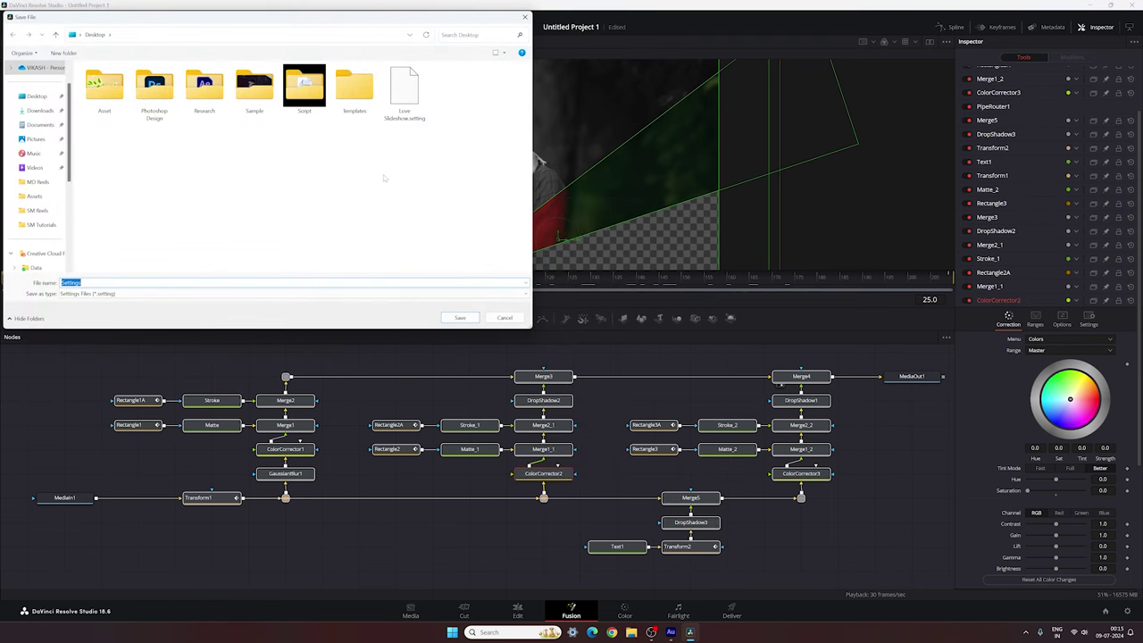
click(38, 139)
click(286, 282)
key(BackSpace)
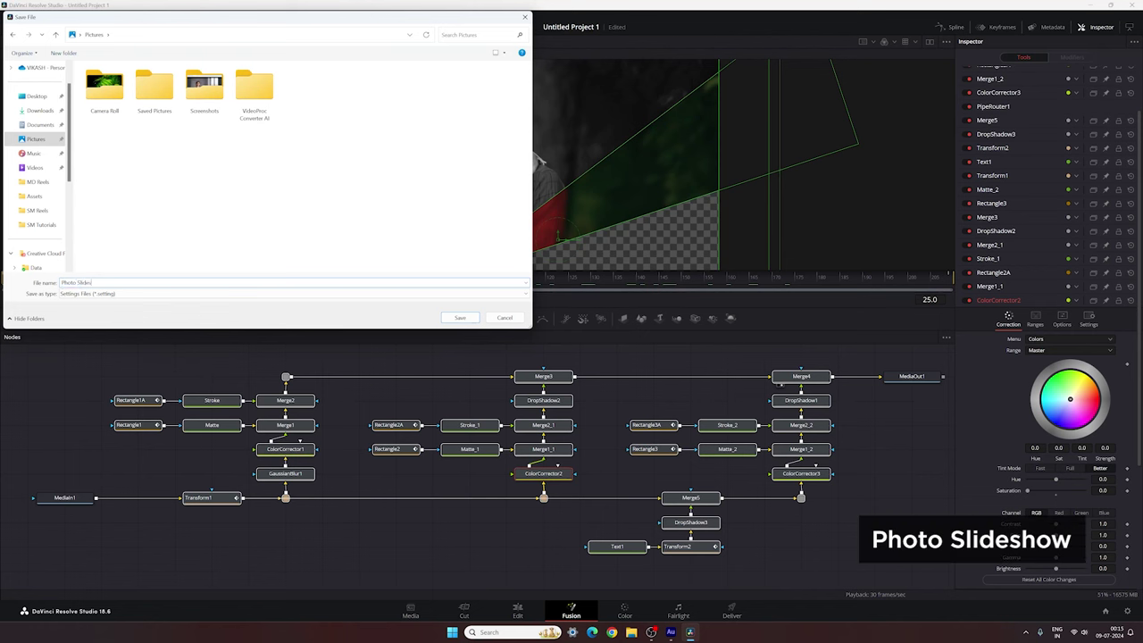
click(460, 318)
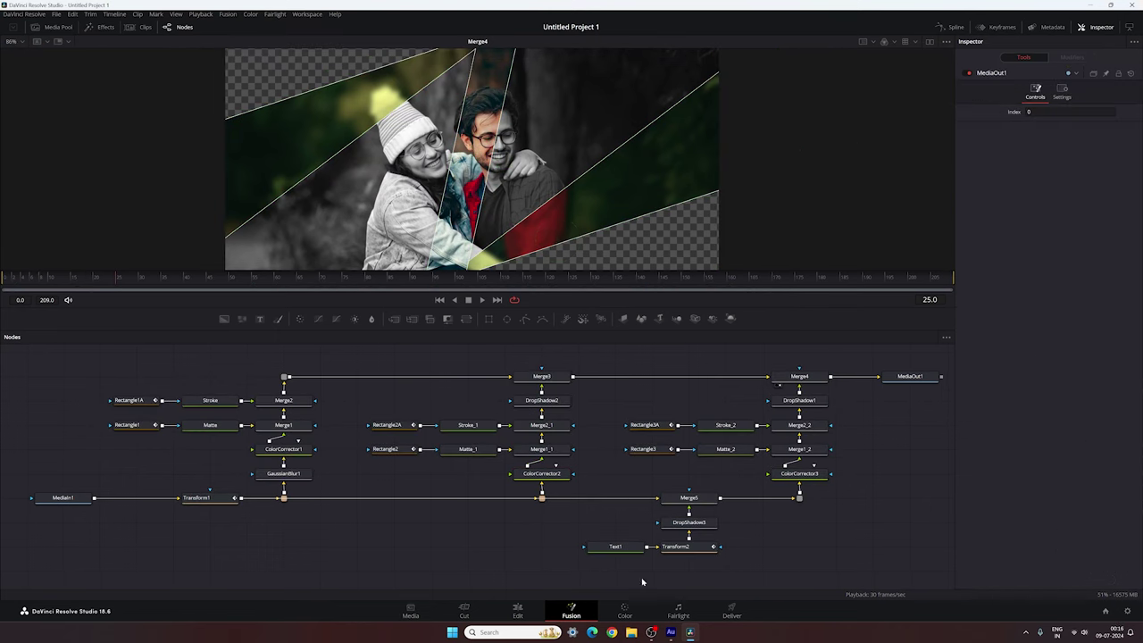
Step: Return to the Edit page, check the animation near 01:00:00:23, and move Fusion Clip 1 up to the Video 2 track
click(520, 609)
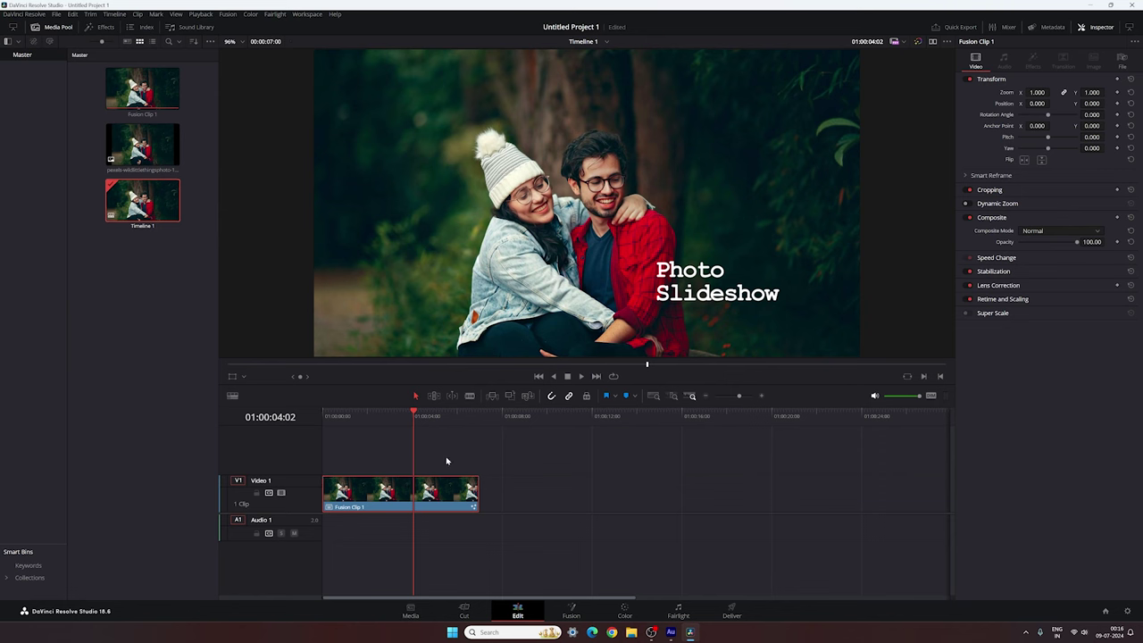
drag(371, 415, 339, 415)
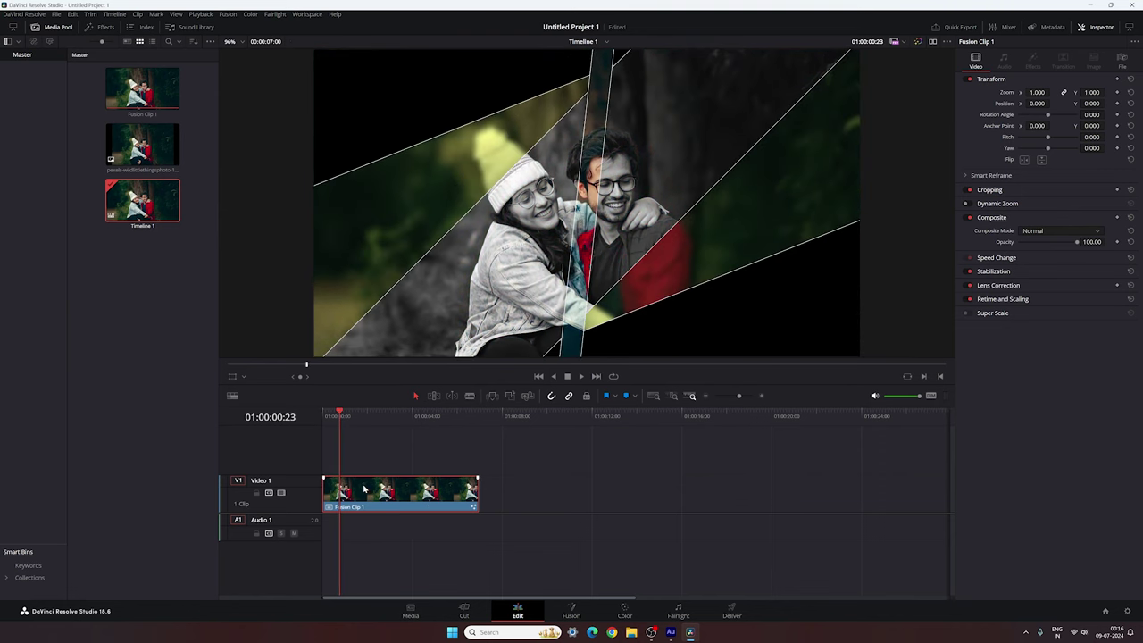
drag(362, 487, 371, 468)
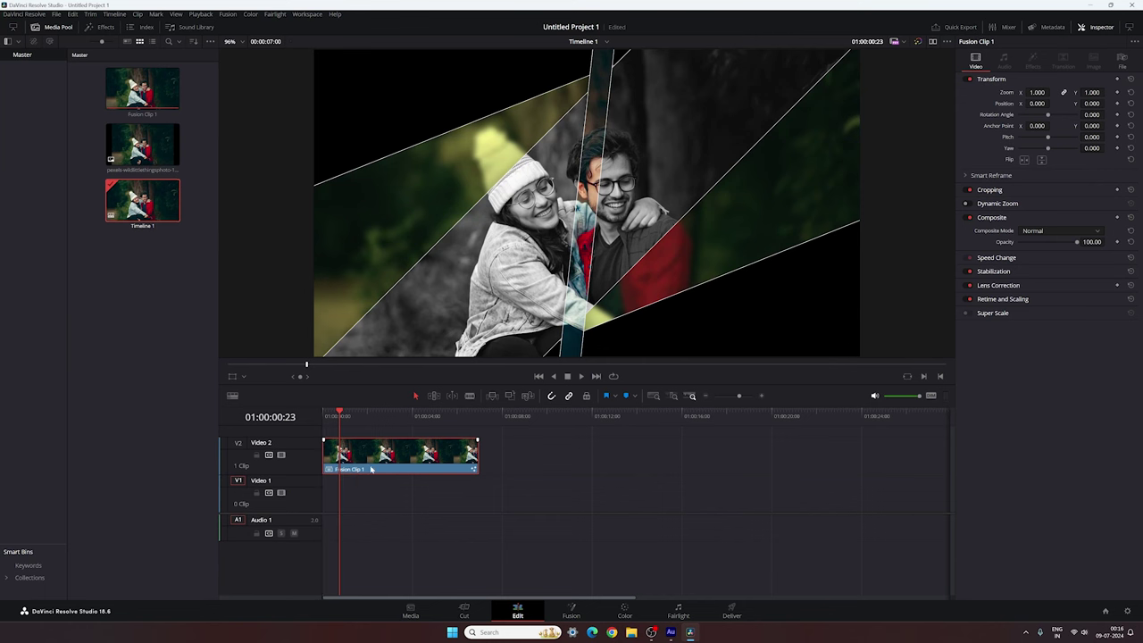
Step: Add a Solid Color generator on Video 1 beneath Fusion Clip 1, matching its length, and adjust the video track heights
click(106, 29)
click(120, 504)
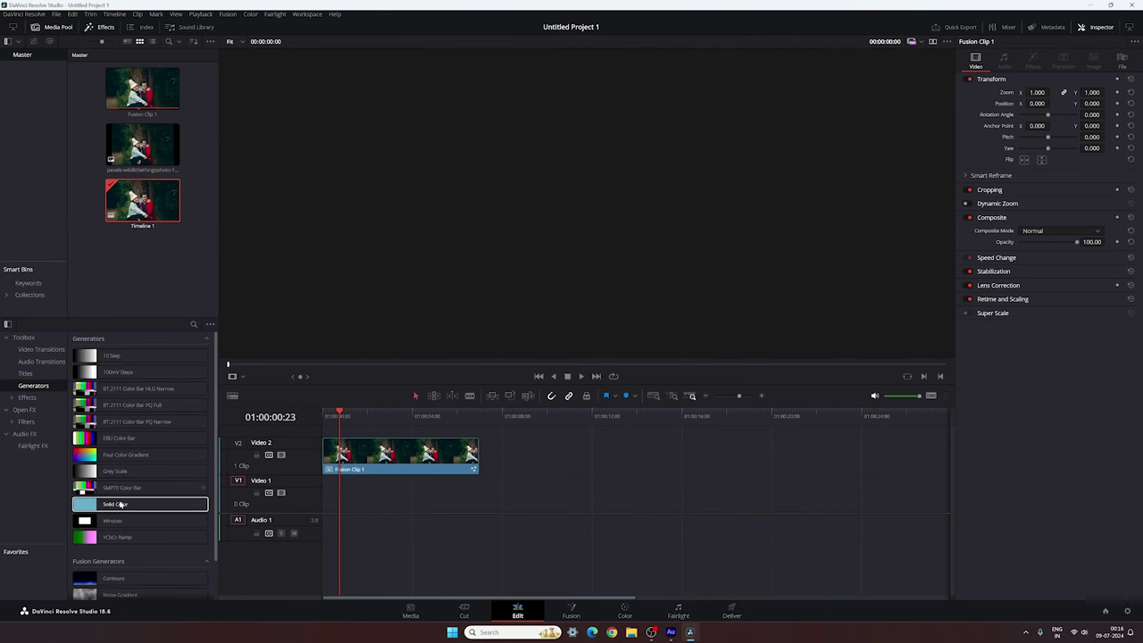
drag(115, 504, 478, 497)
drag(306, 475, 314, 505)
Step: Set the Solid Color generator's color to white (255, 255, 255)
click(381, 509)
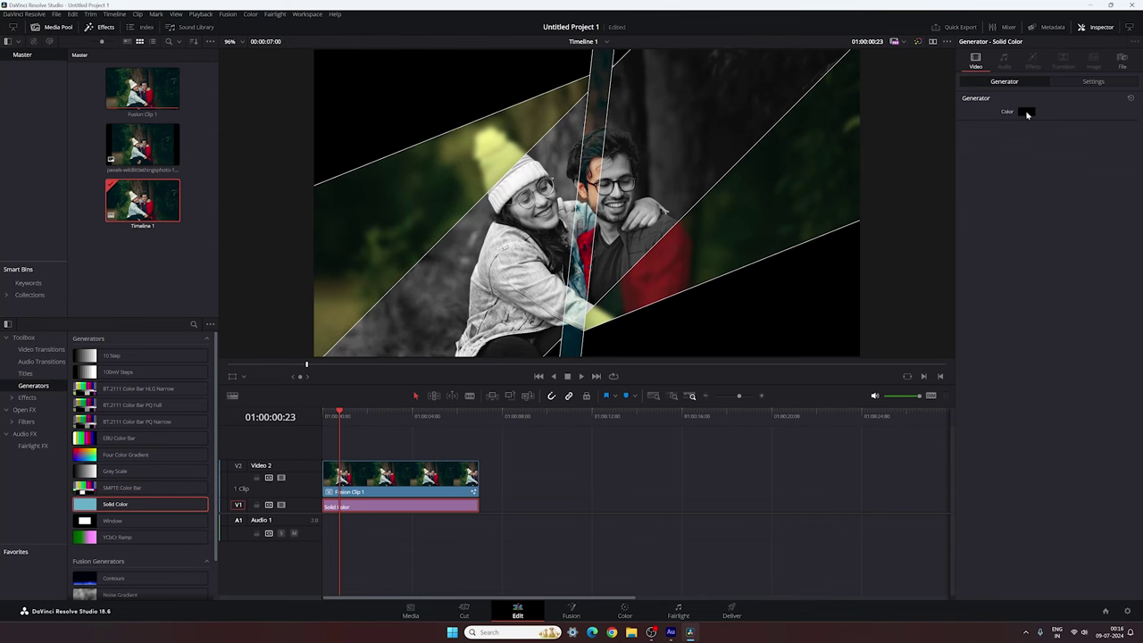
click(1026, 113)
click(540, 297)
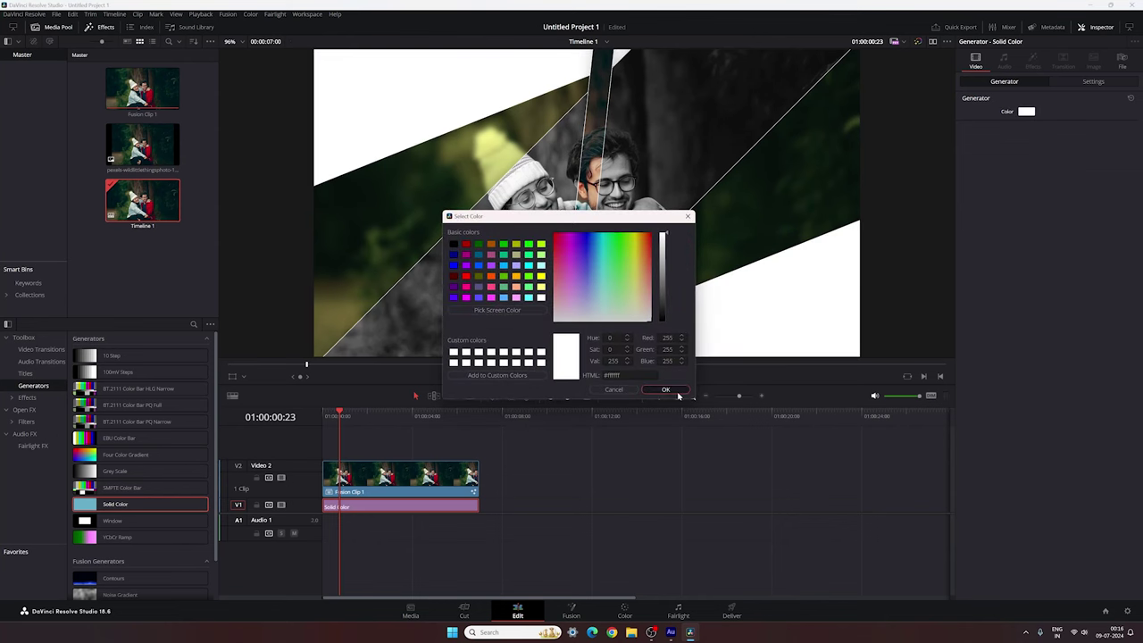
click(676, 392)
click(607, 471)
Step: Play the timeline from the beginning to review the slideshow animation over the solid background
click(538, 376)
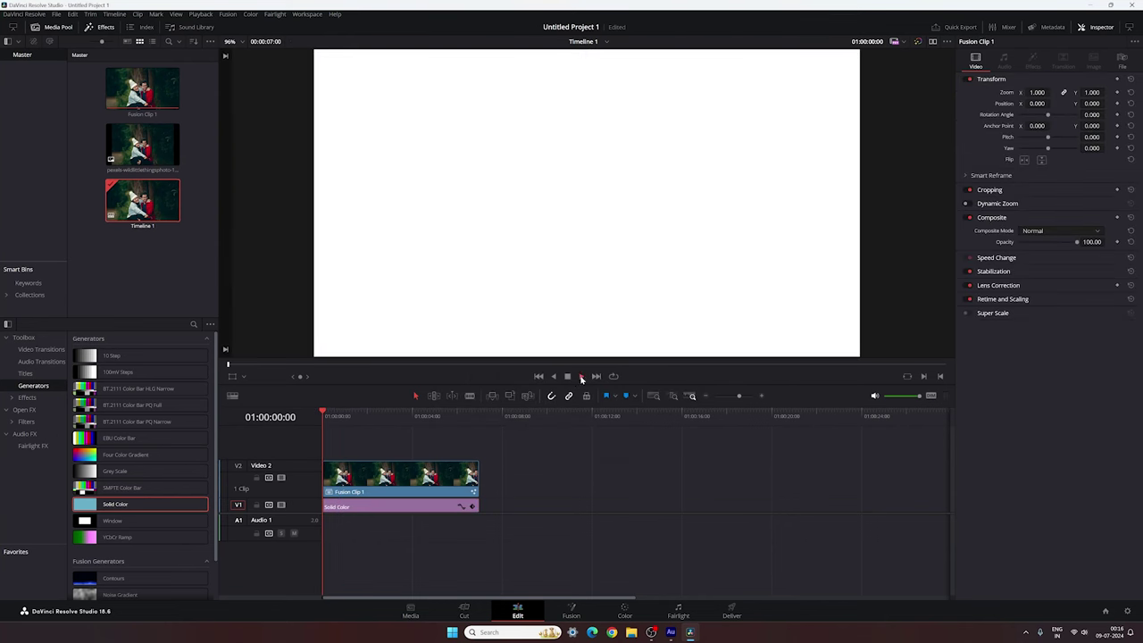
click(581, 376)
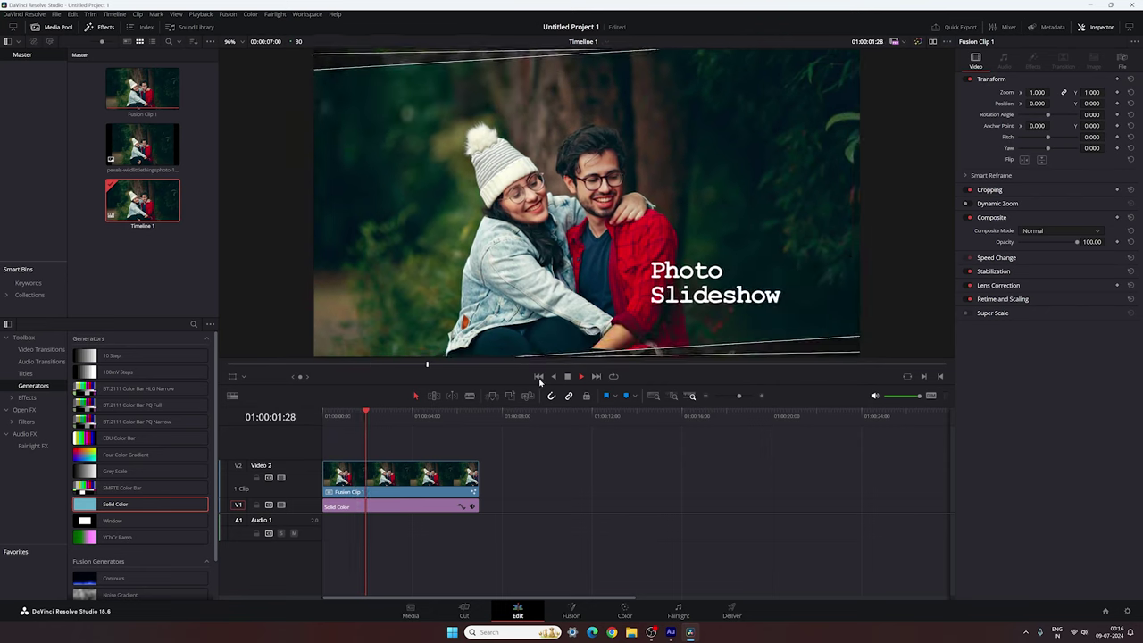
click(539, 378)
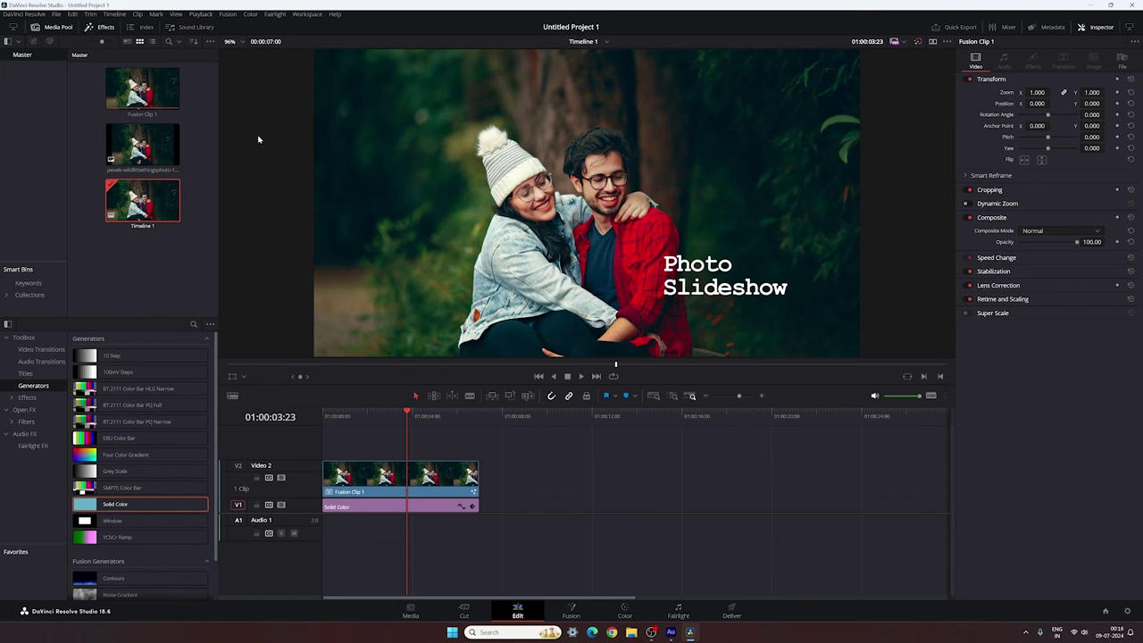
click(100, 27)
click(123, 279)
right_click(130, 258)
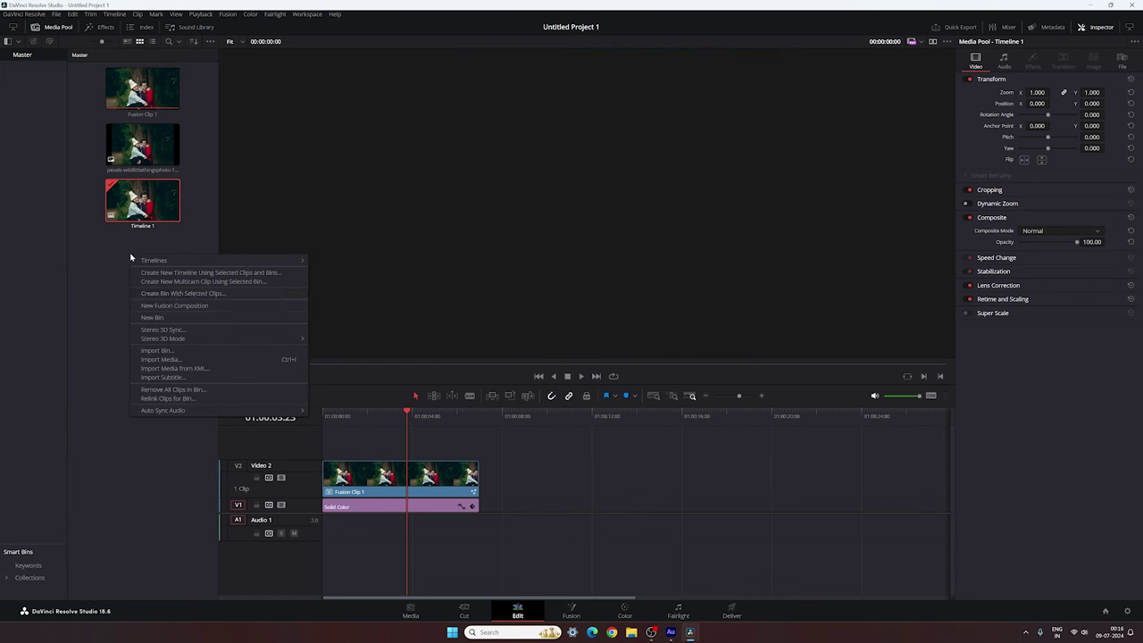
click(158, 358)
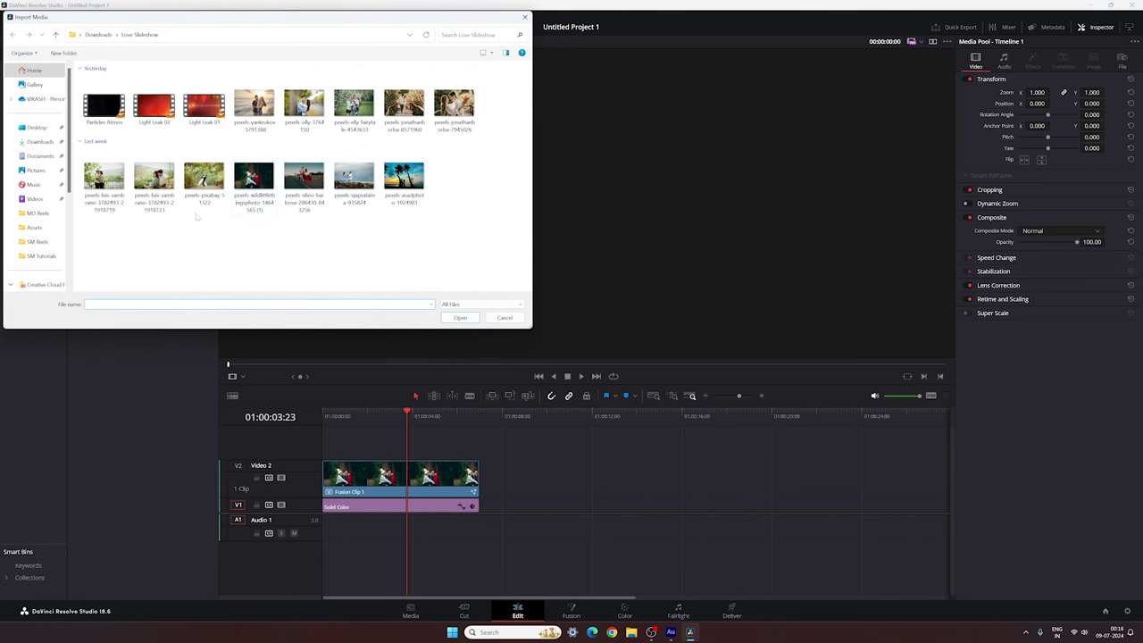
scroll(270, 214, down, 1)
click(311, 159)
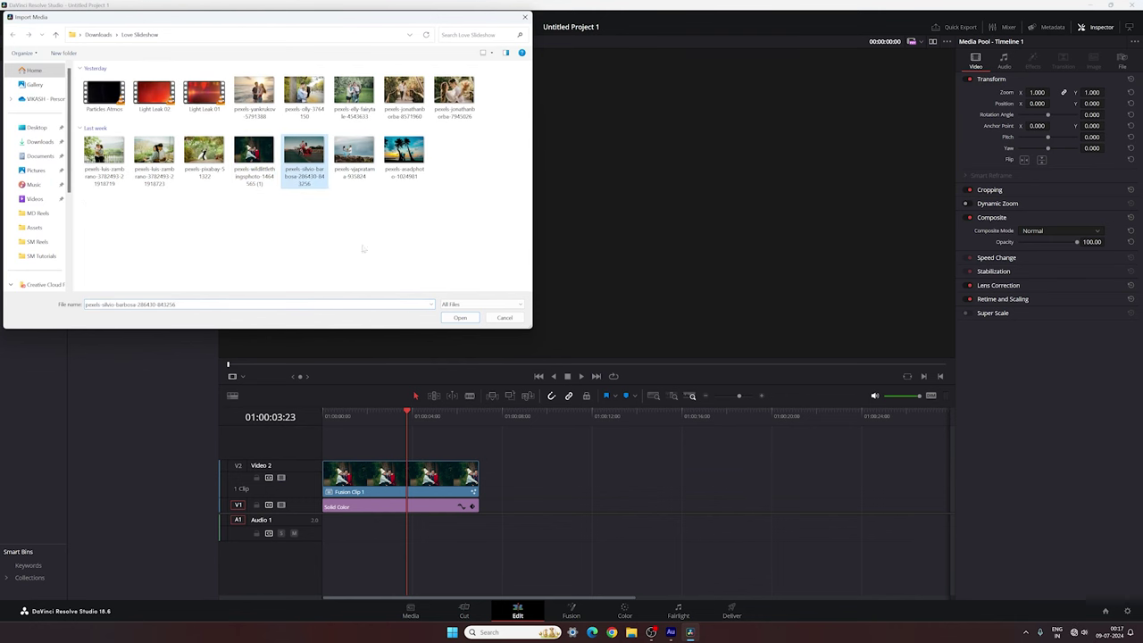
click(459, 318)
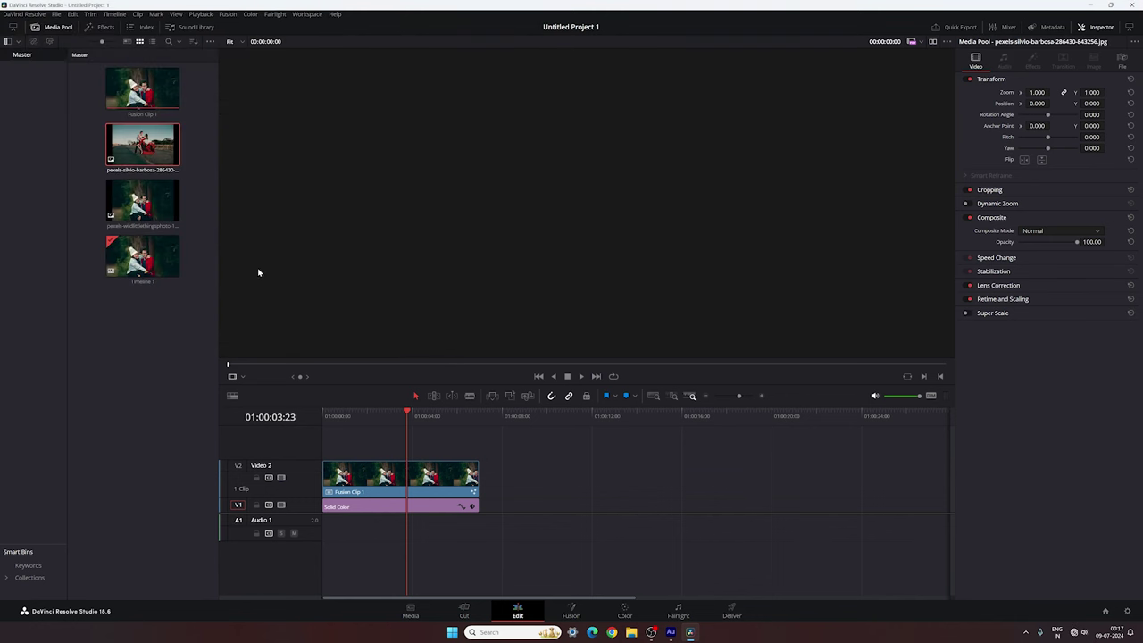
Step: Place the imported photo on Video 3 at the timeline start, extend it to match Fusion Clip 1's length, and adjust the track heights
drag(143, 154, 329, 438)
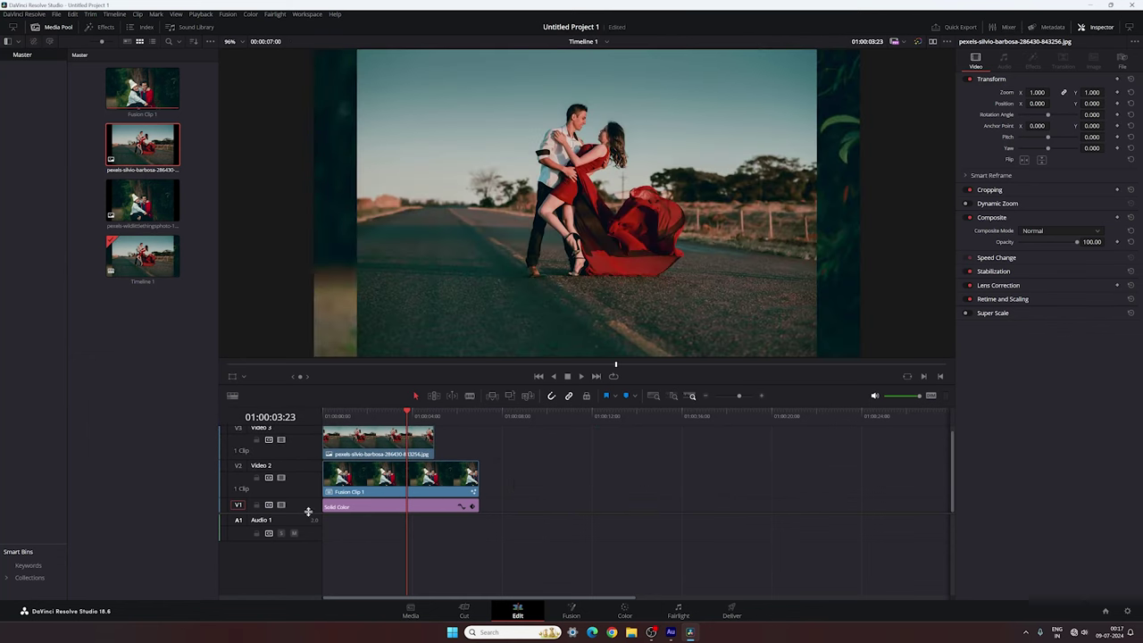
drag(308, 511, 308, 539)
mouse_move(313, 488)
mouse_down()
mouse_move(313, 499)
mouse_move(314, 473)
mouse_up()
drag(433, 484, 477, 483)
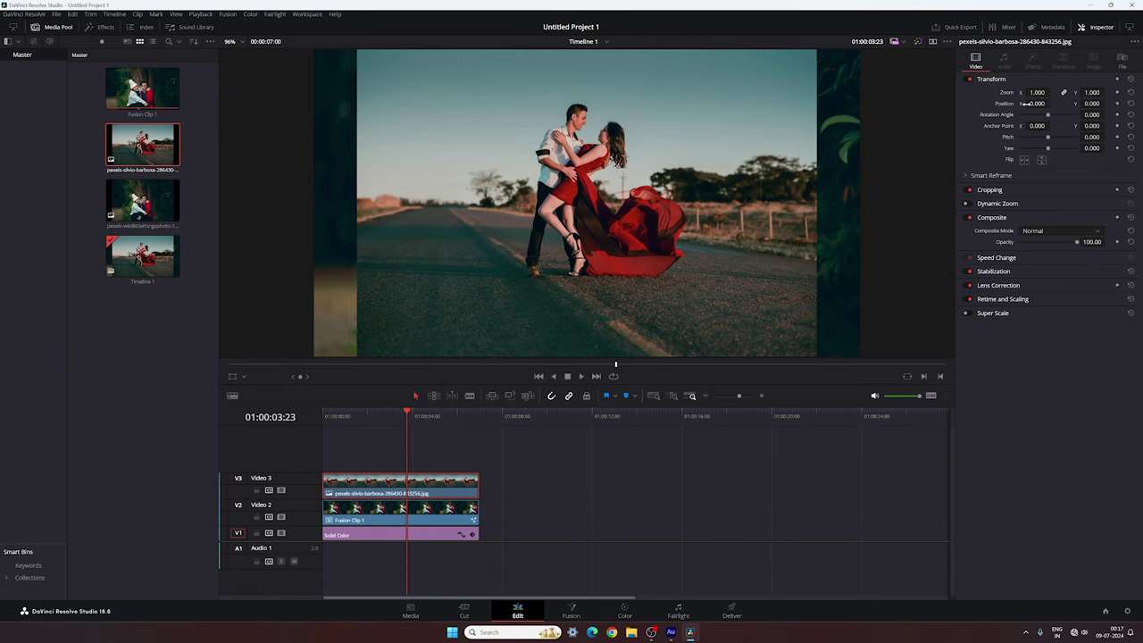
Step: Set the photo's zoom to 1.220 and Y position to -55, and convert it into a new Fusion clip
drag(1036, 93, 1107, 104)
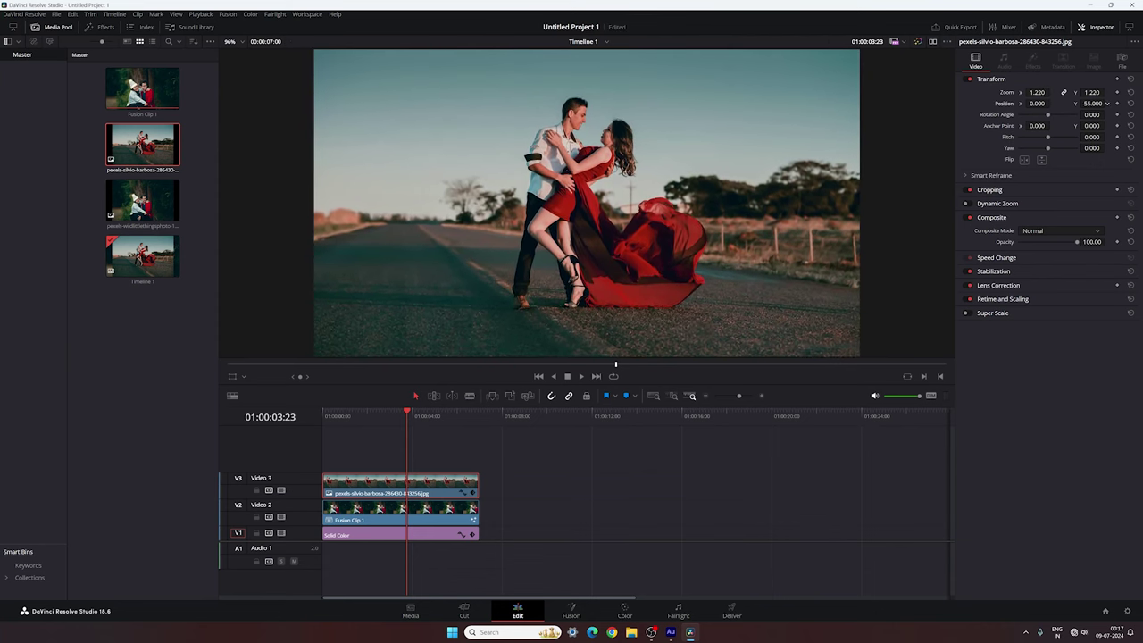
right_click(416, 485)
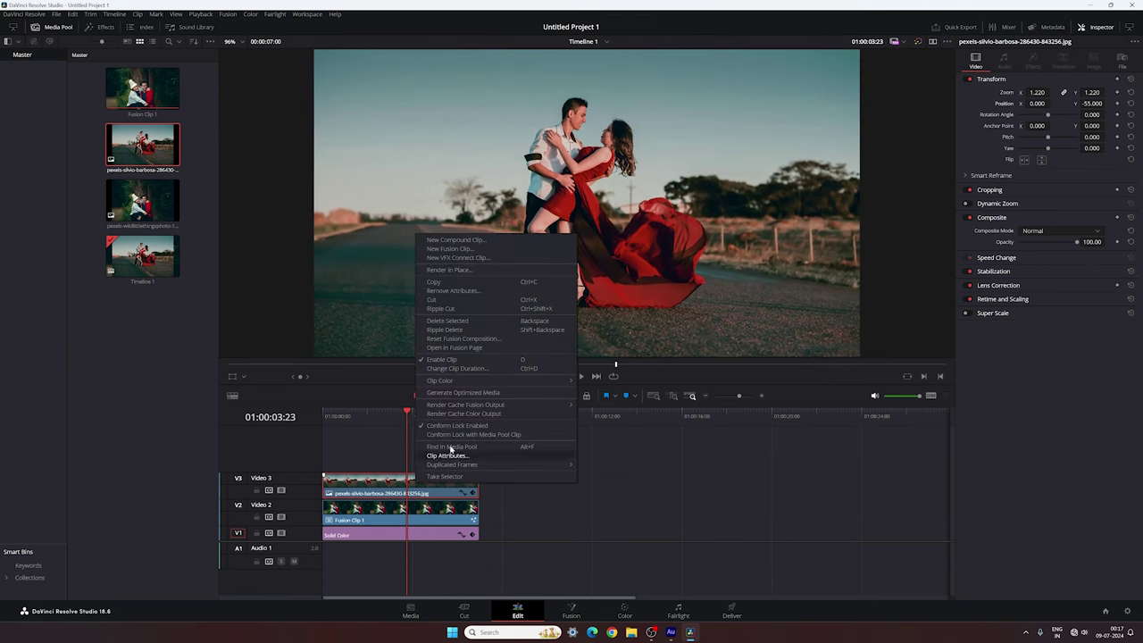
click(459, 249)
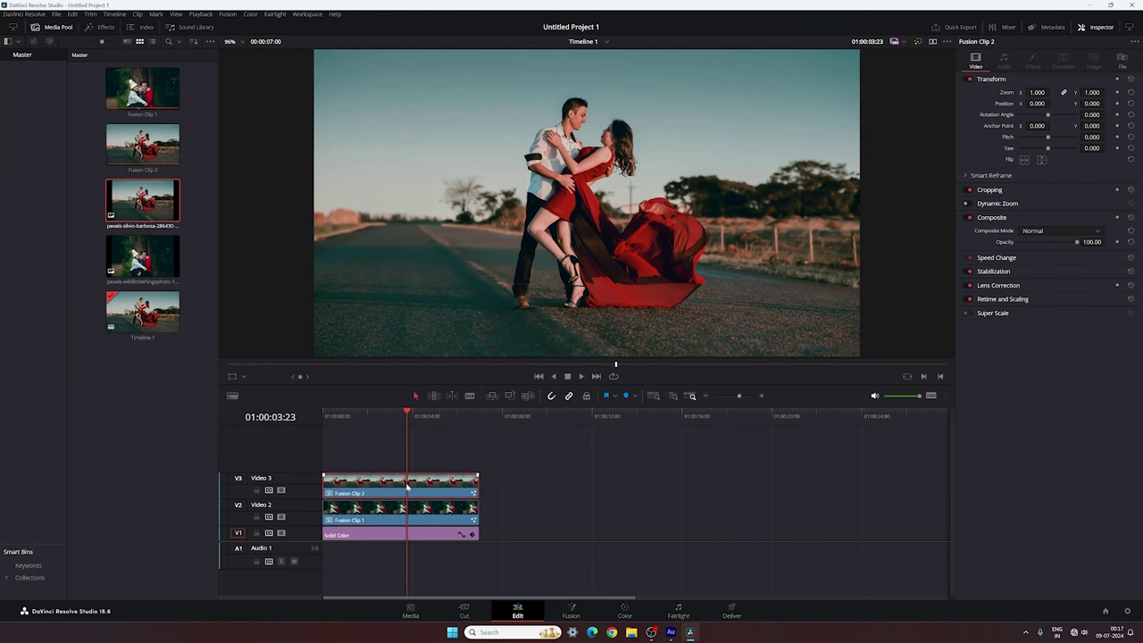
Step: Move Fusion Clip 2 on Video 3 so it starts about 5 seconds in, overlapping Fusion Clip 1's end, and scrub through it
drag(394, 486, 505, 487)
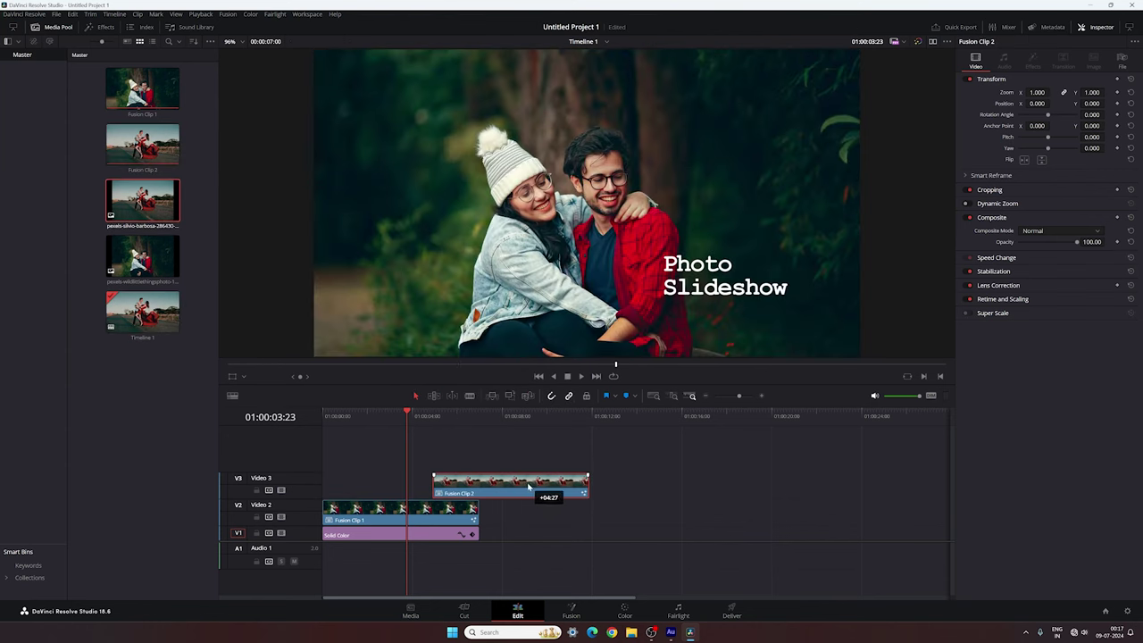
click(433, 418)
mouse_move(435, 422)
mouse_down()
mouse_move(395, 419)
mouse_move(433, 421)
mouse_up()
drag(434, 422, 514, 426)
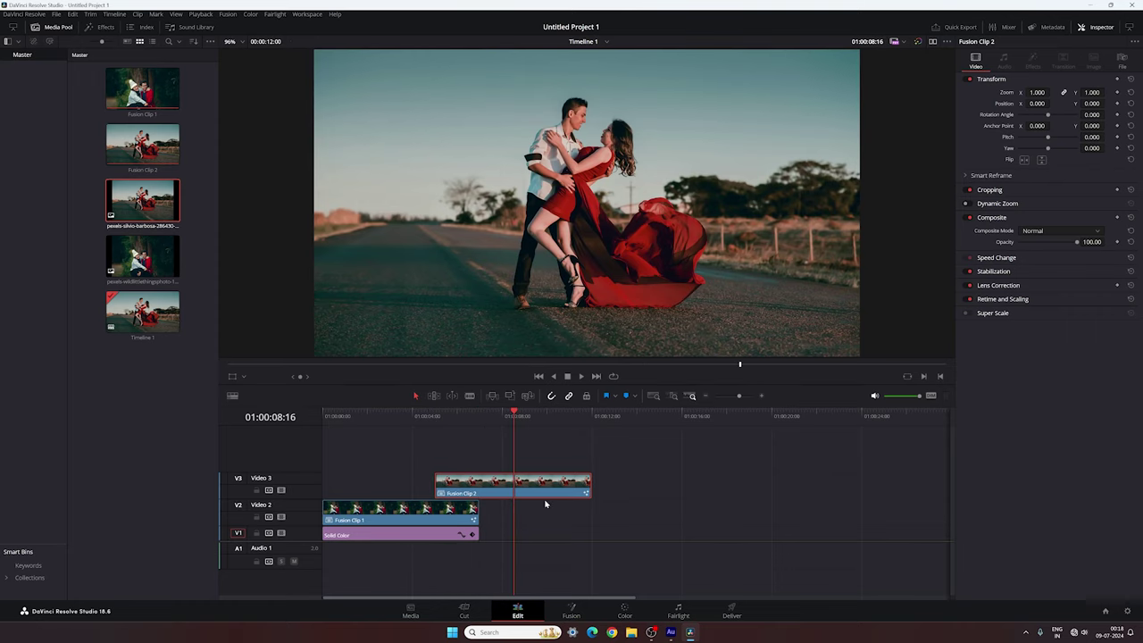
Step: Open Fusion Clip 2 on the Fusion page, disconnect MediaIn1 from MediaOut1, and move MediaOut1 far away to make room
click(570, 611)
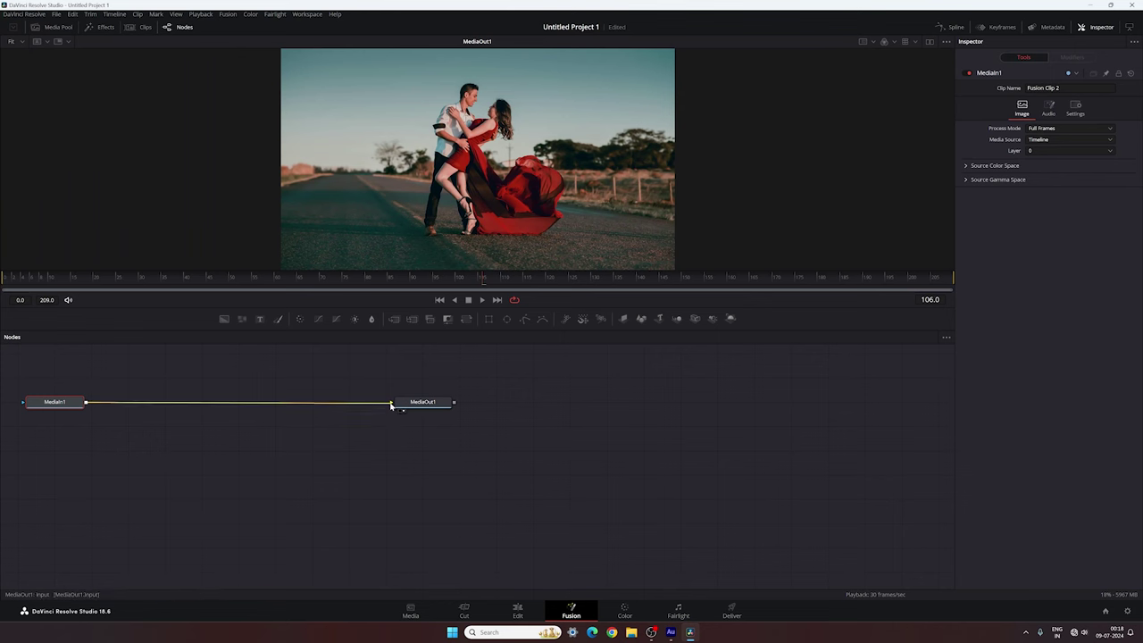
drag(390, 403, 309, 423)
drag(413, 402, 920, 412)
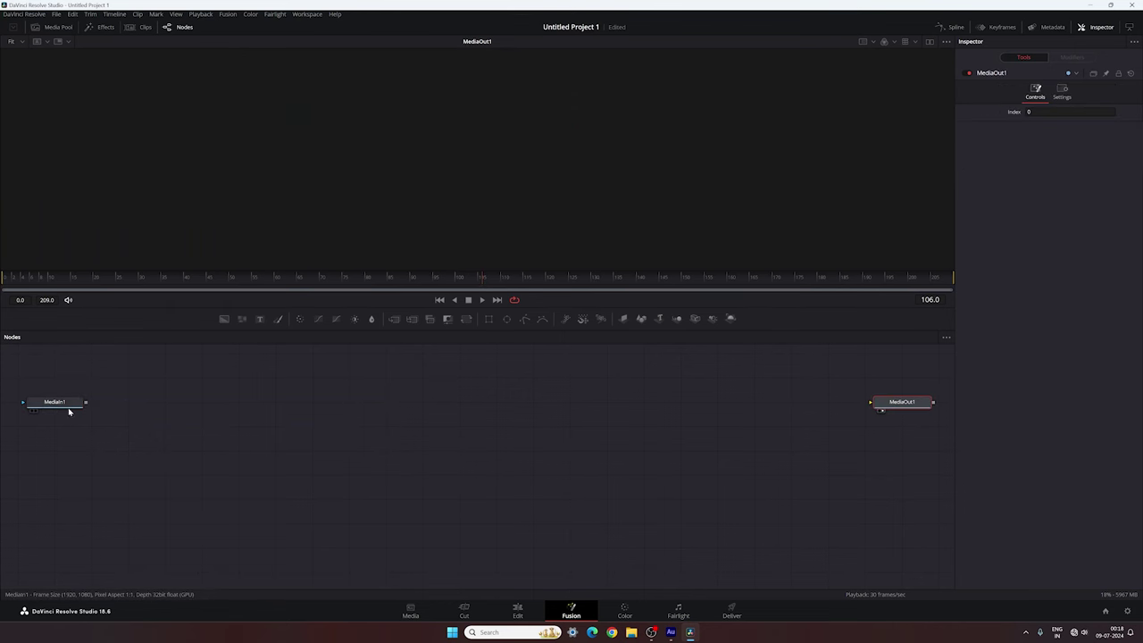
Step: Load the saved Photo Slideshow.setting file from the Pictures folder into the node graph
click(630, 632)
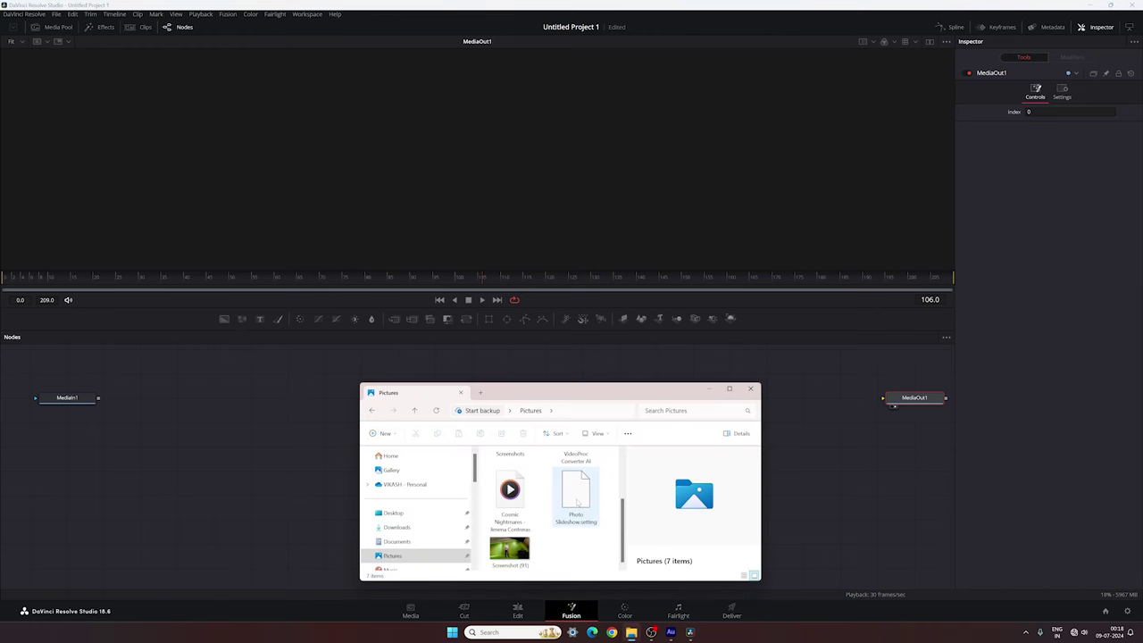
drag(577, 501, 561, 450)
click(709, 389)
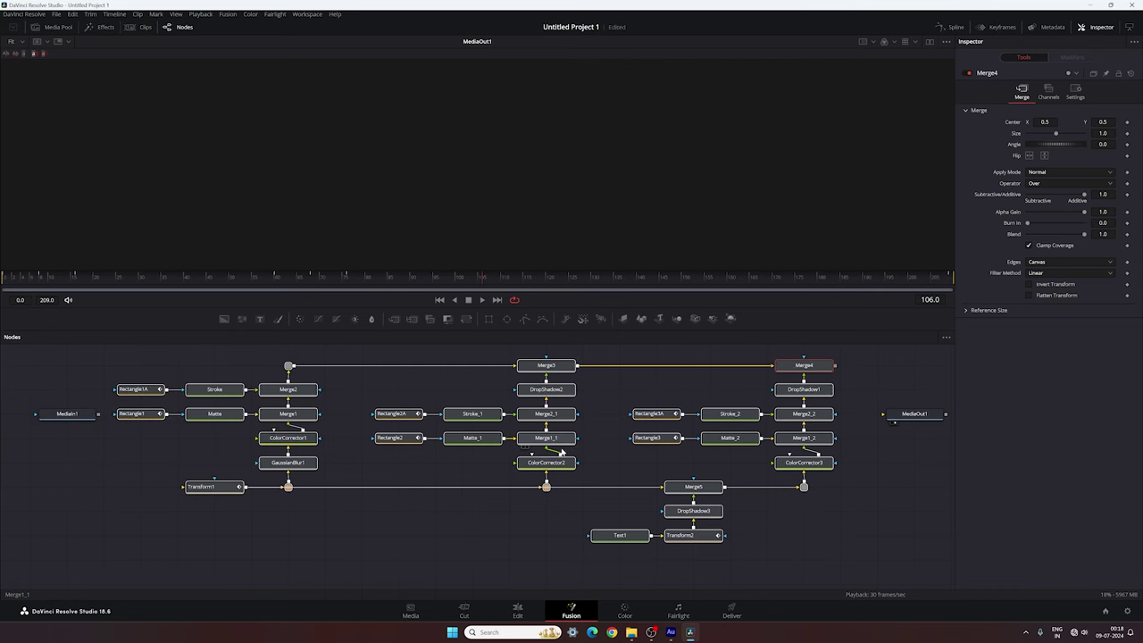
Step: Connect Merge4's output to MediaOut1 and MediaIn1's output to Transform1, repositioning MediaOut1 and MediaIn1 beside them
drag(906, 414, 906, 366)
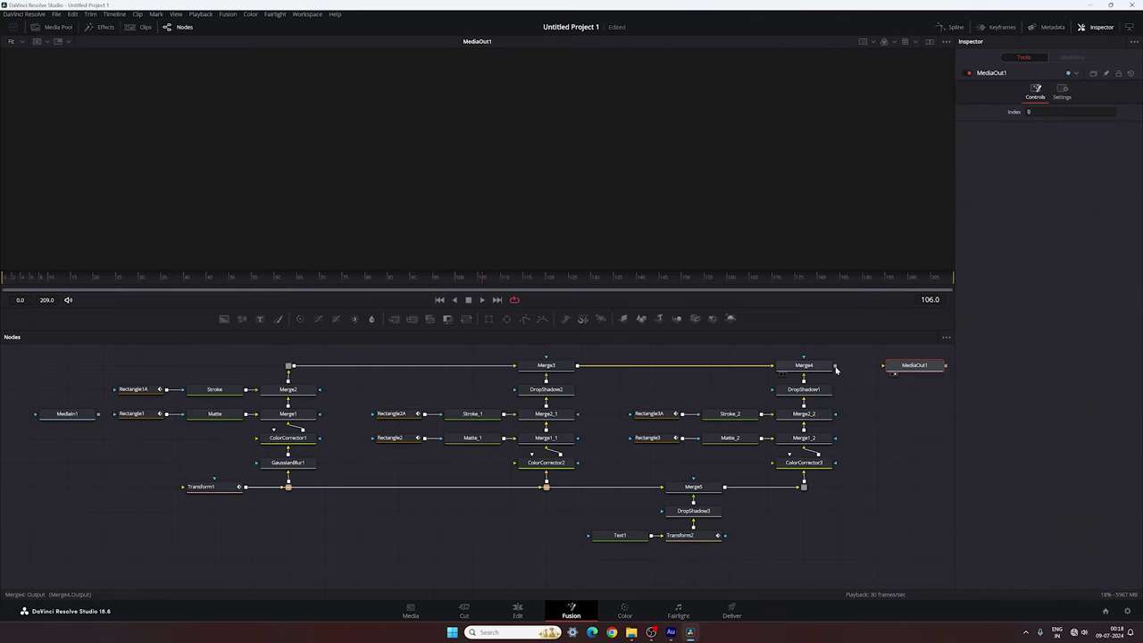
drag(836, 366, 883, 365)
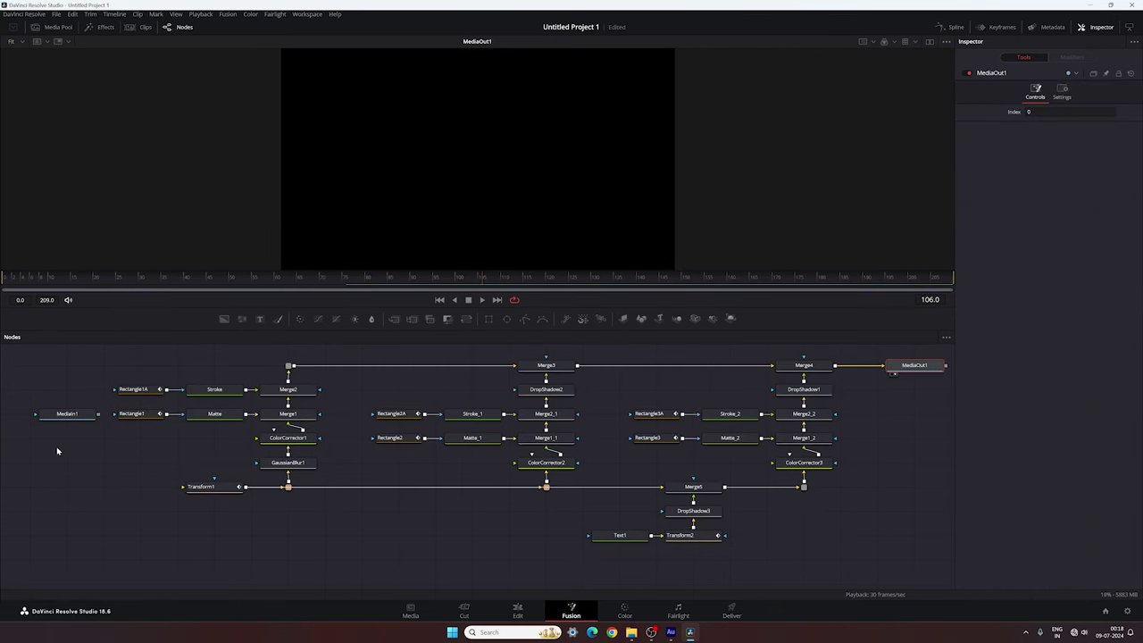
drag(81, 419, 117, 541)
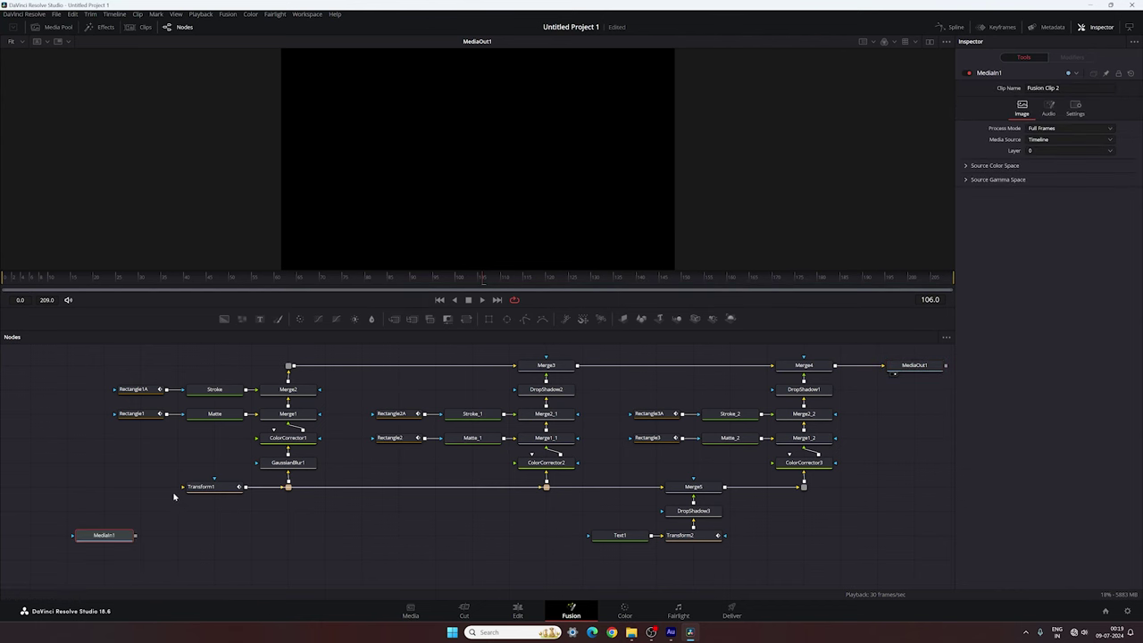
drag(182, 487, 105, 536)
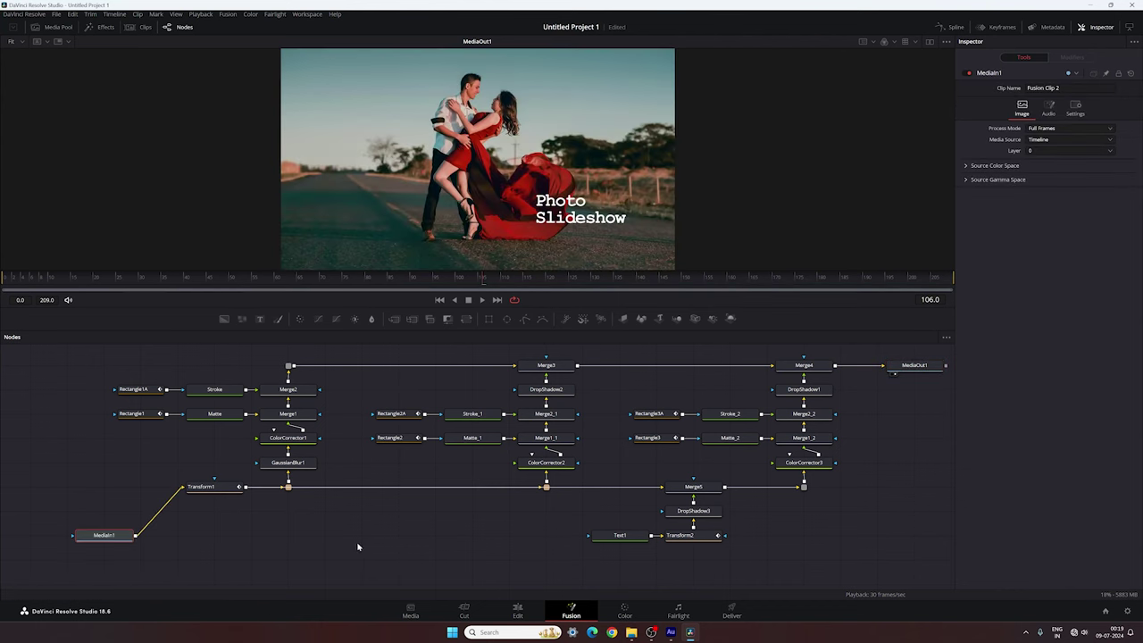
Step: Change the Text1 title to "Skyline Motions" on two lines and move it onto the road left of the couple
click(625, 537)
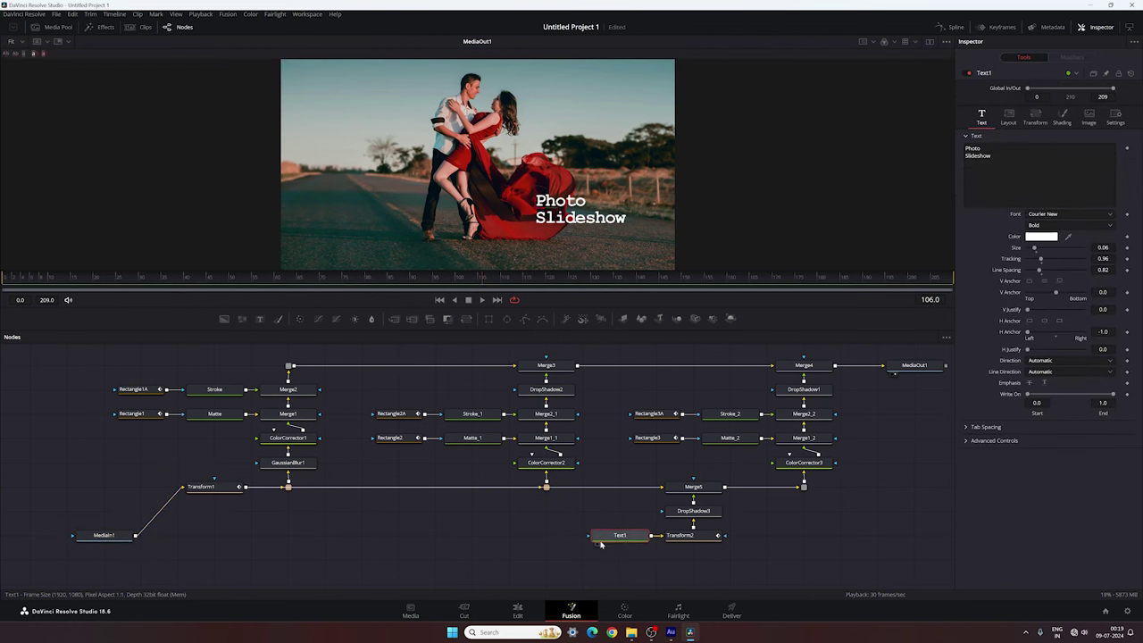
drag(992, 156, 938, 138)
key(BackSpace)
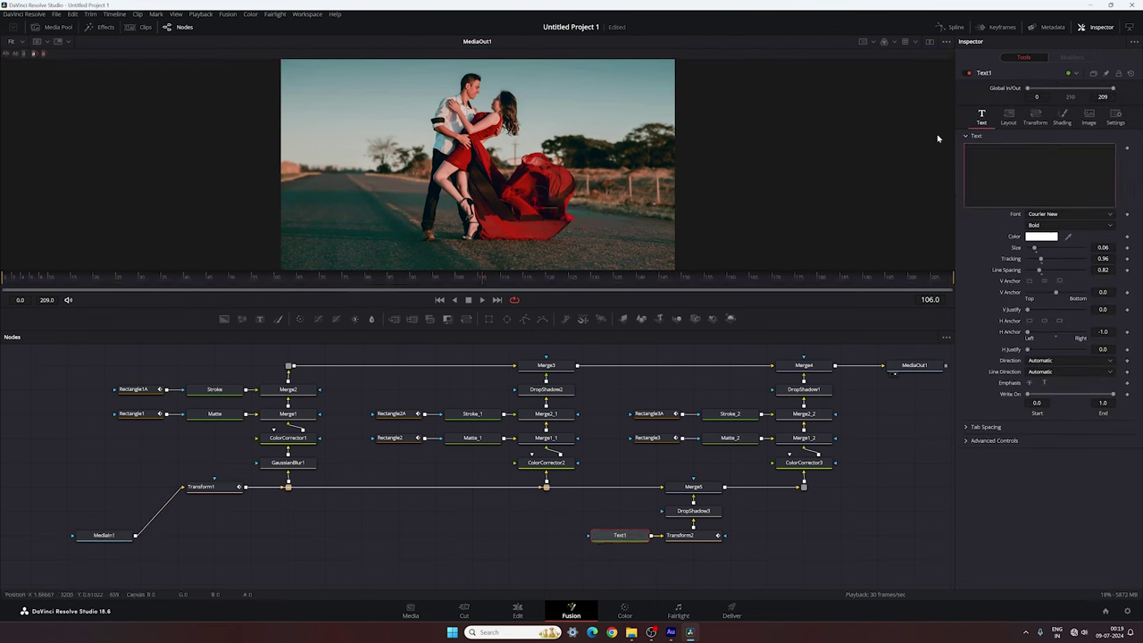
text(Skyline)
key(Return)
text(Motions)
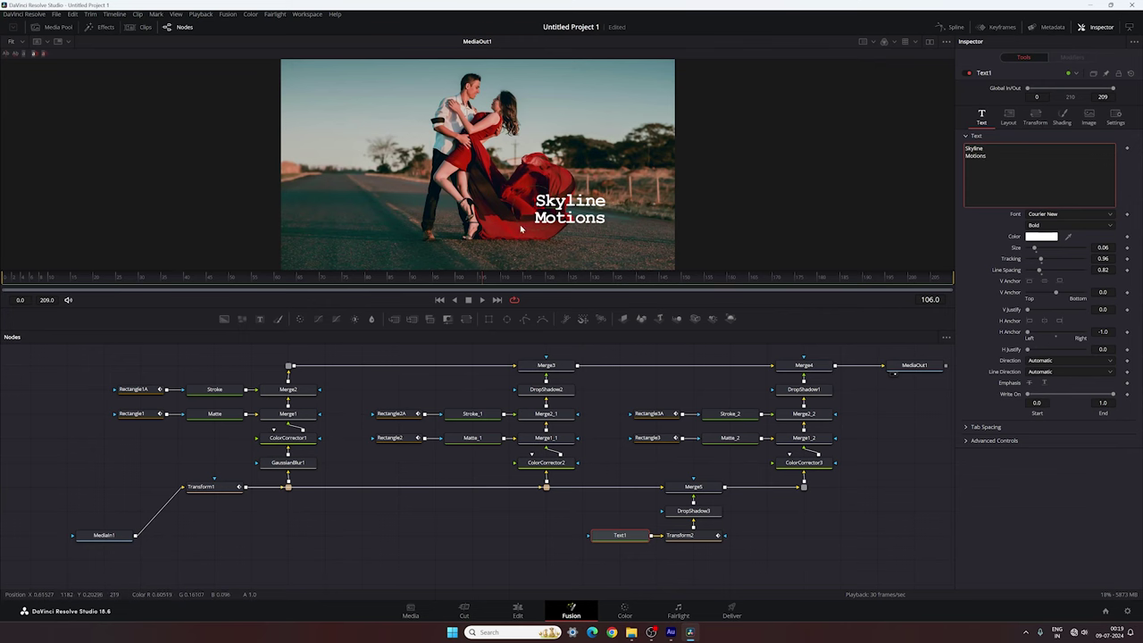
drag(528, 216, 338, 196)
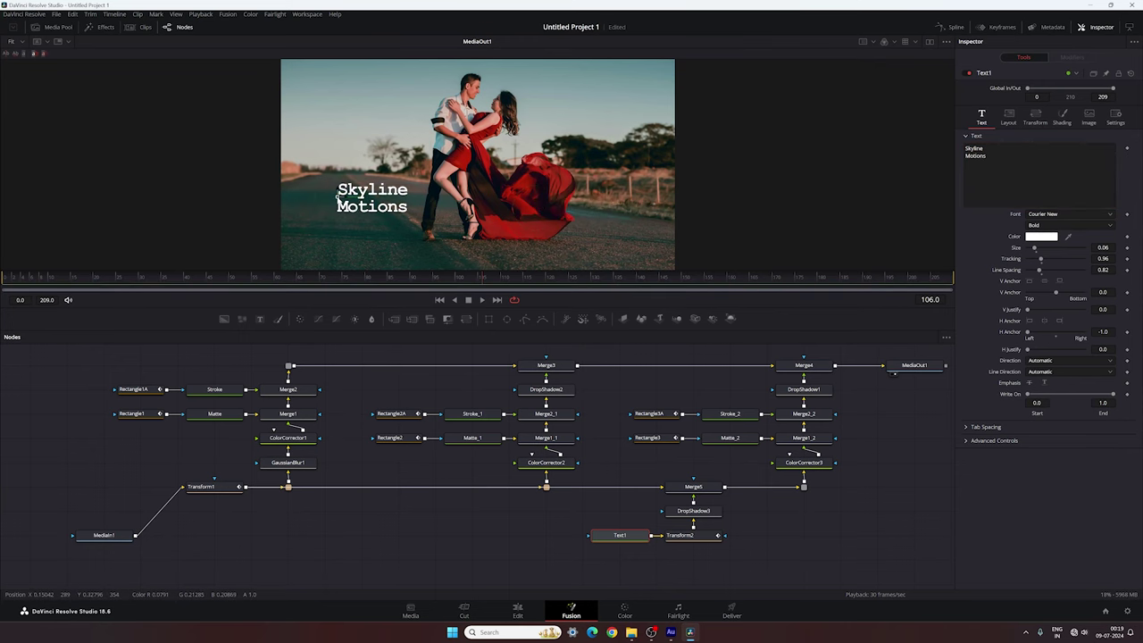
Step: Return to the Edit page, scrub through Fusion Clip 2, and import Light Leak 01 and Particles Atmos into the media pool
click(517, 611)
drag(439, 419, 562, 436)
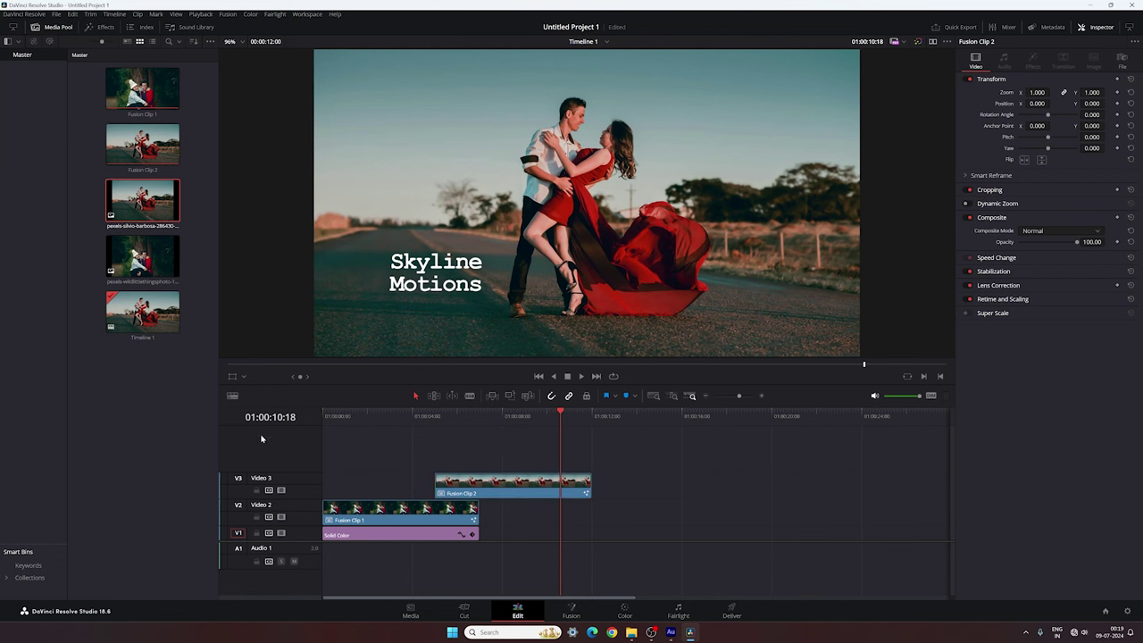
right_click(125, 371)
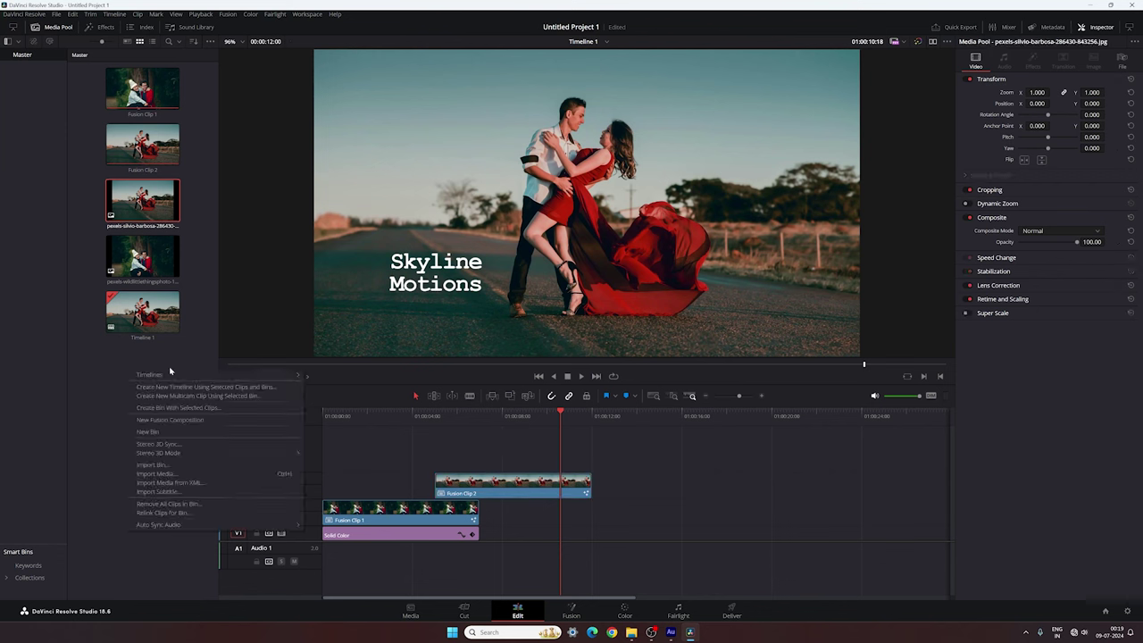
click(155, 474)
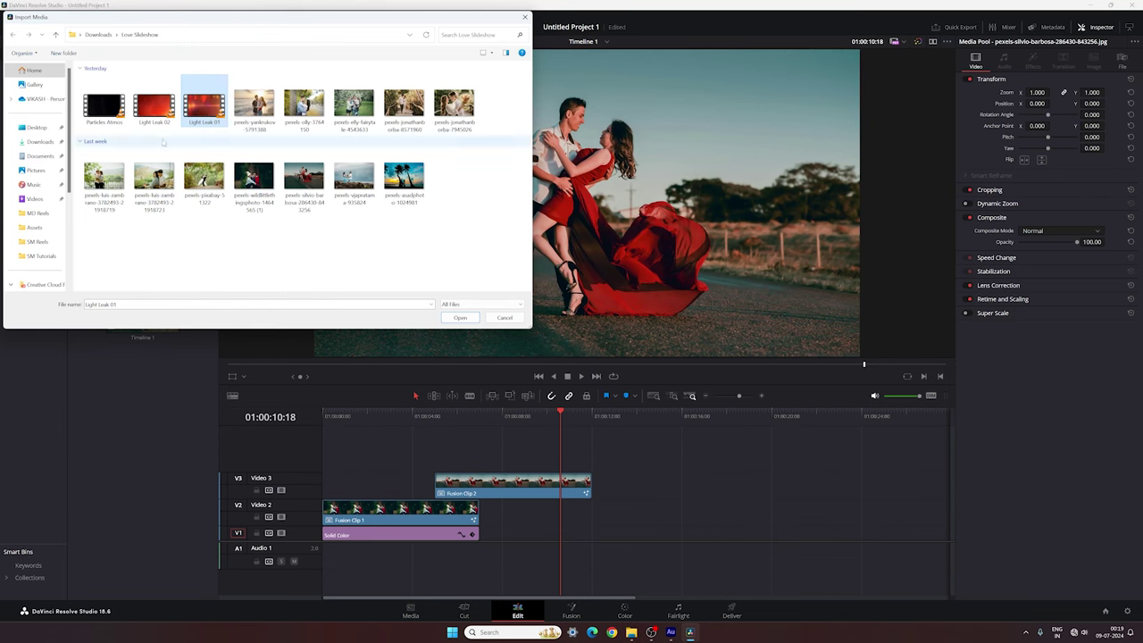
ctrl+click(103, 109)
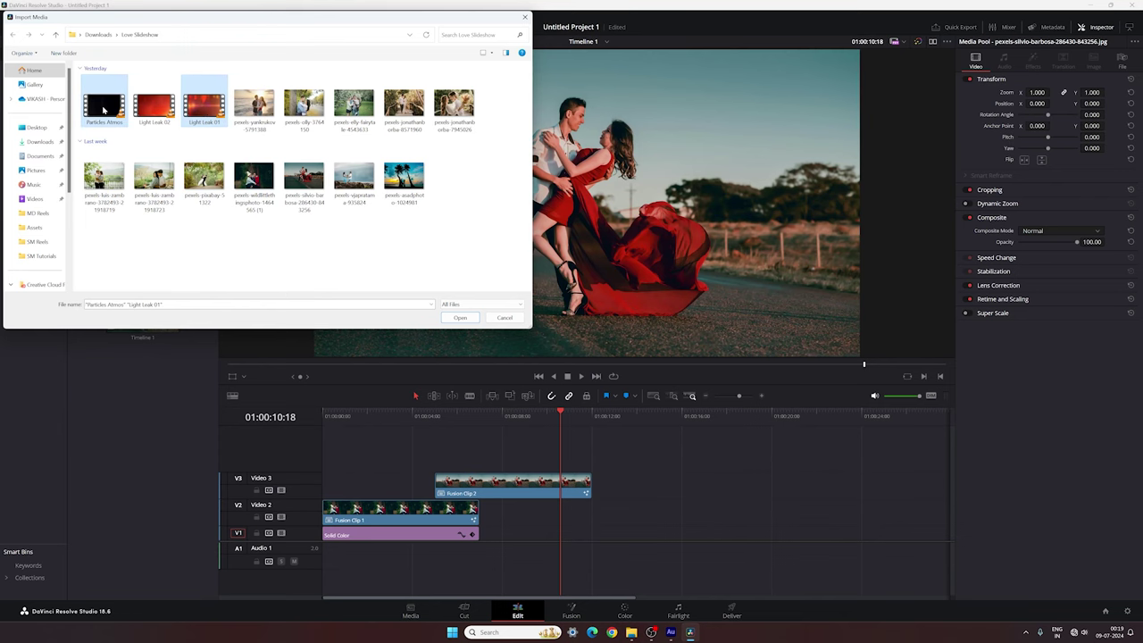
click(459, 318)
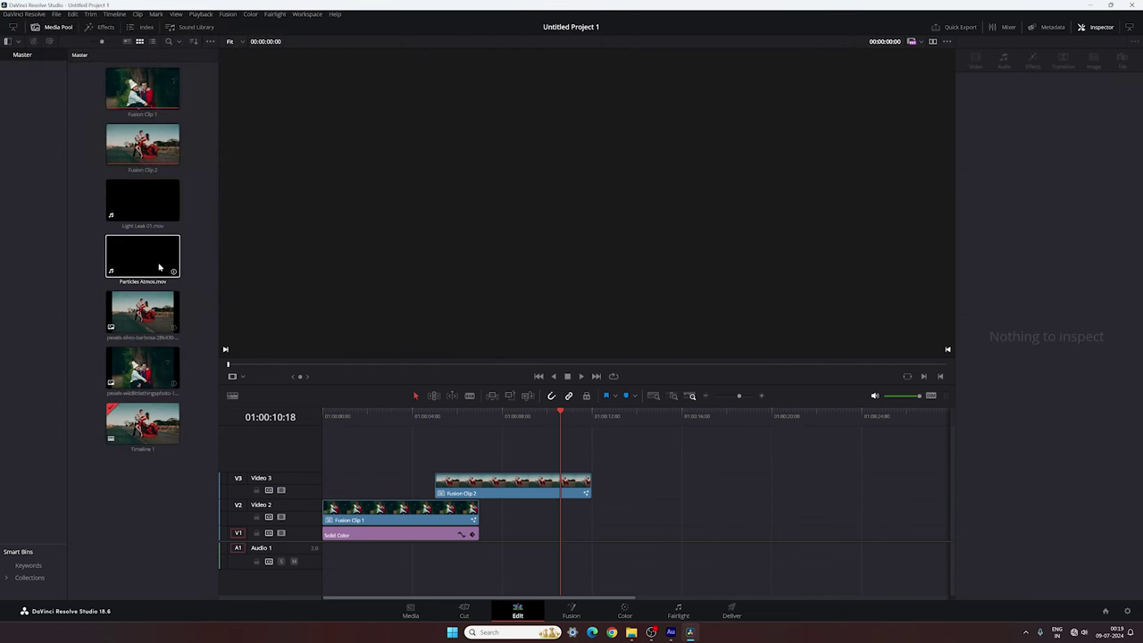
Step: Place Particles Atmos.mov on Video 4 without its audio, starting at the timeline's beginning and ending with Fusion Clip 2
drag(159, 267, 479, 458)
click(562, 576)
right_click(541, 585)
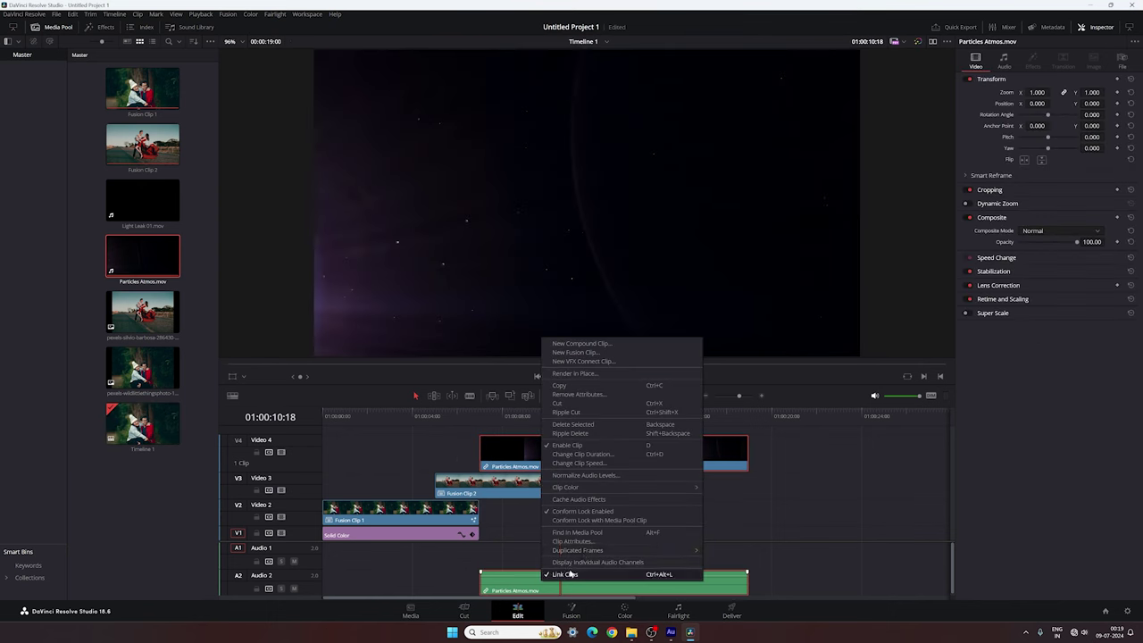
click(571, 575)
click(541, 586)
key(Delete)
drag(500, 457, 317, 461)
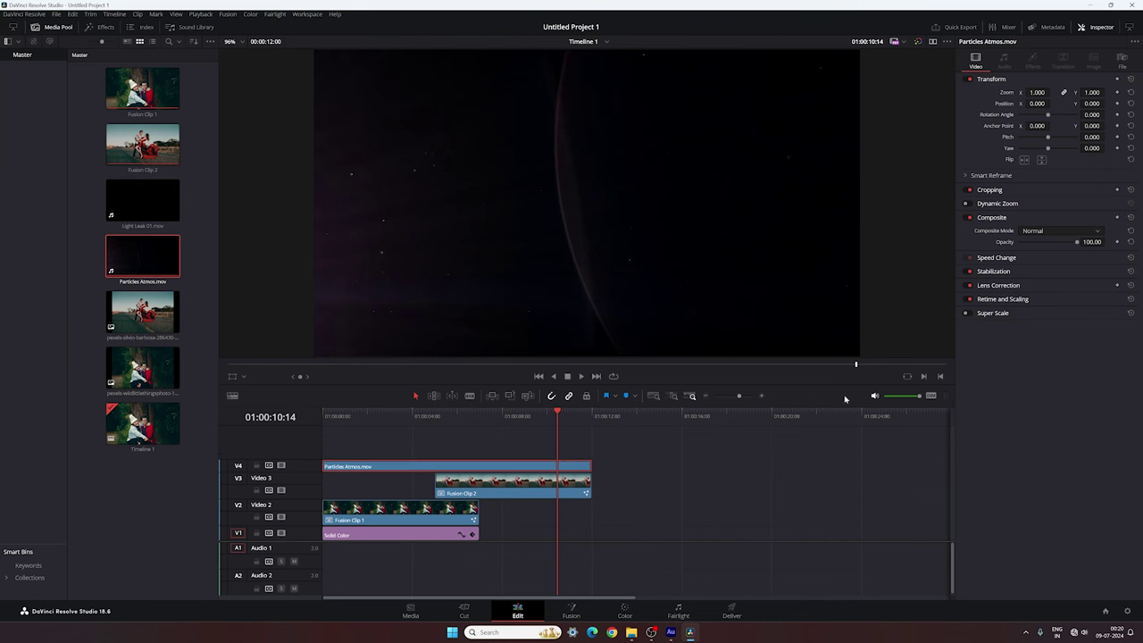
Step: Set the Particles Atmos.mov clip's composite mode to Screen and scrub the timeline to check the overlay
click(1040, 231)
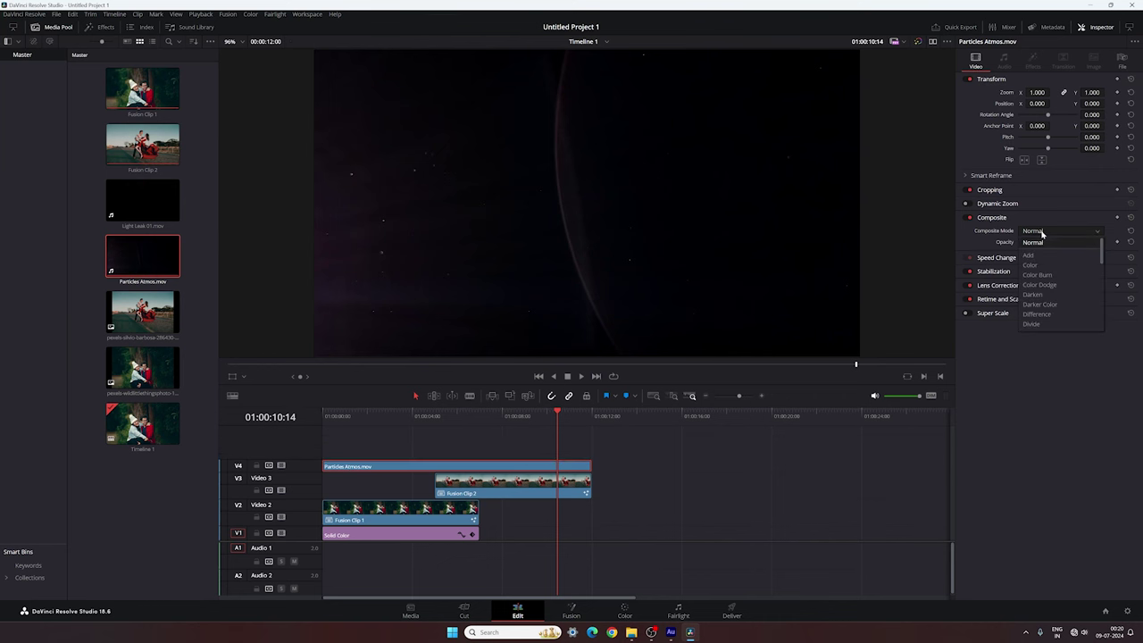
scroll(1052, 294, down, 6)
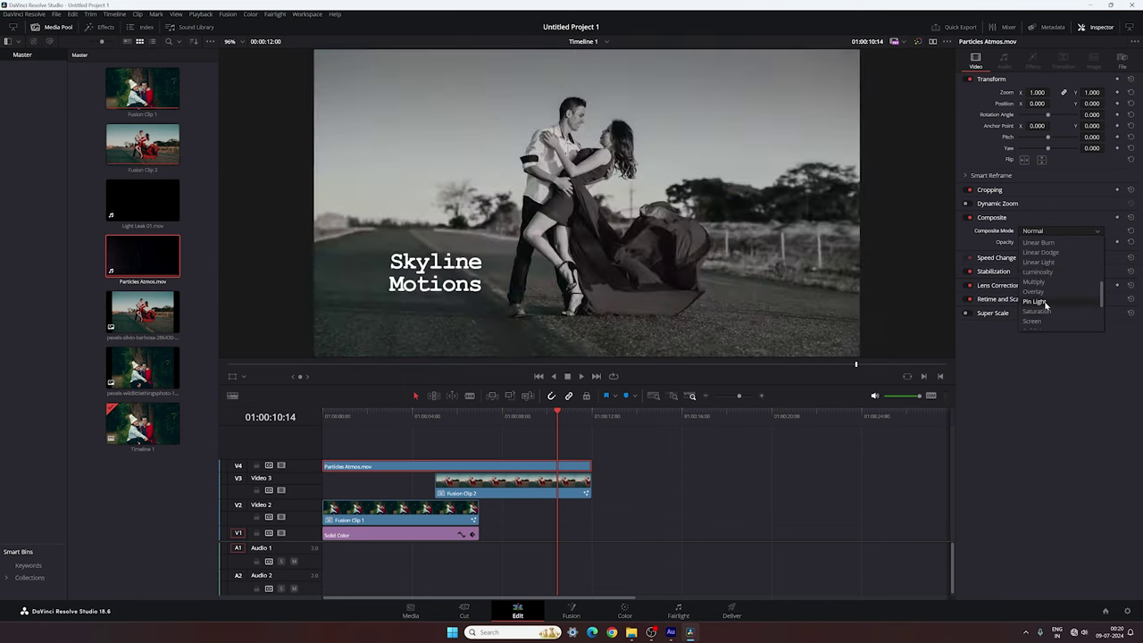
click(1035, 242)
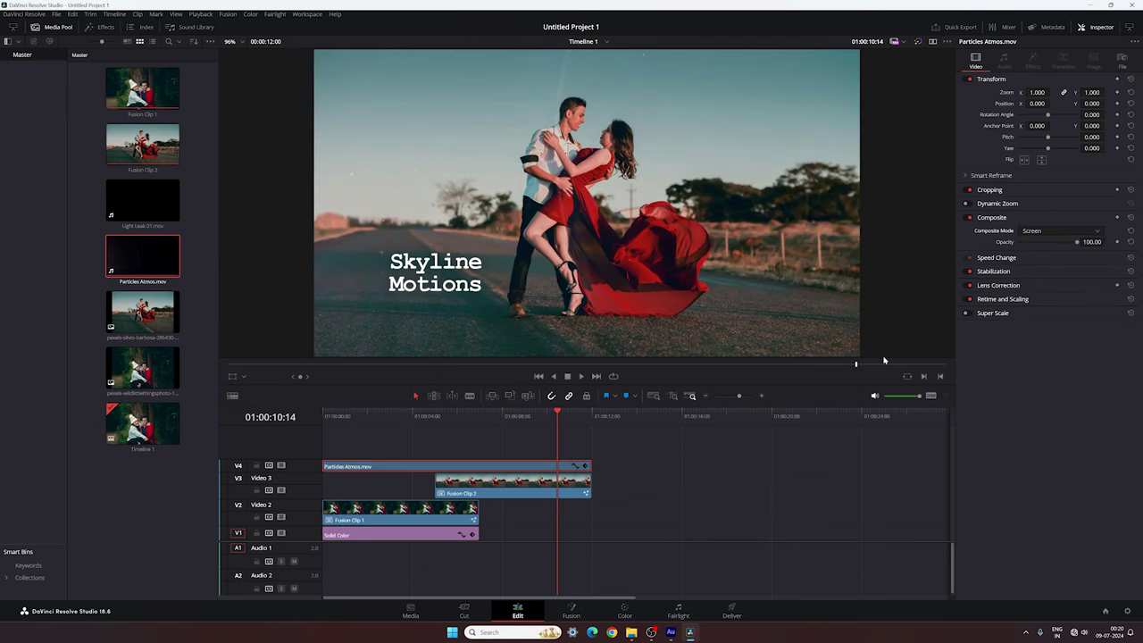
drag(526, 421, 490, 428)
Step: Place Light Leak 01.mov on Video 5, shift it to start about 2 seconds in, and scrub over it
drag(143, 203, 454, 440)
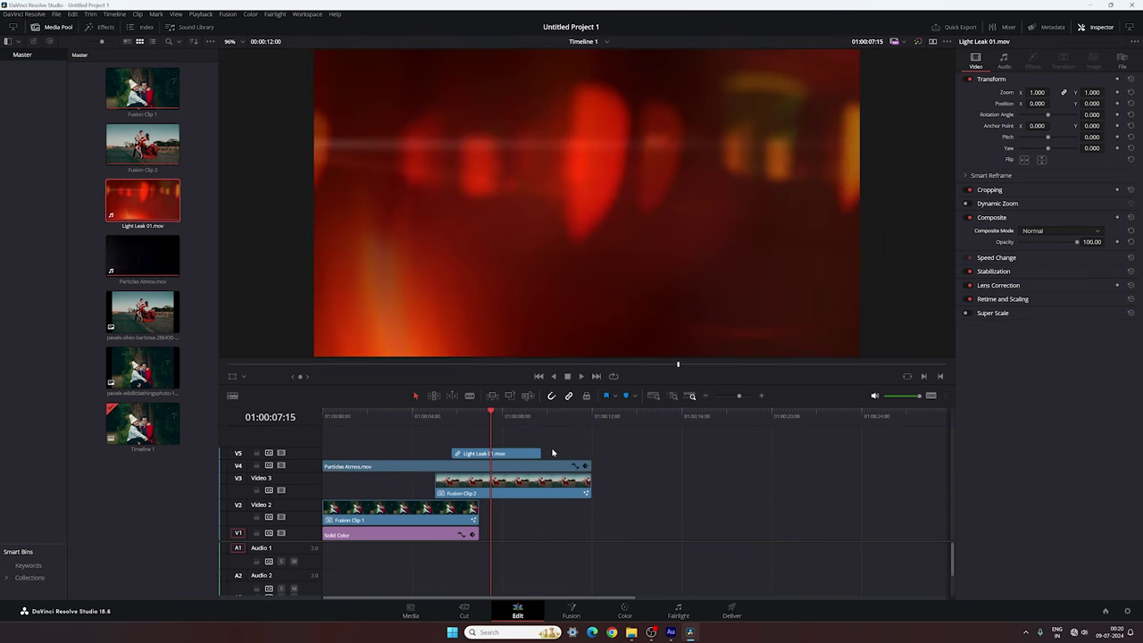
drag(533, 452, 447, 453)
click(387, 418)
drag(386, 420, 401, 446)
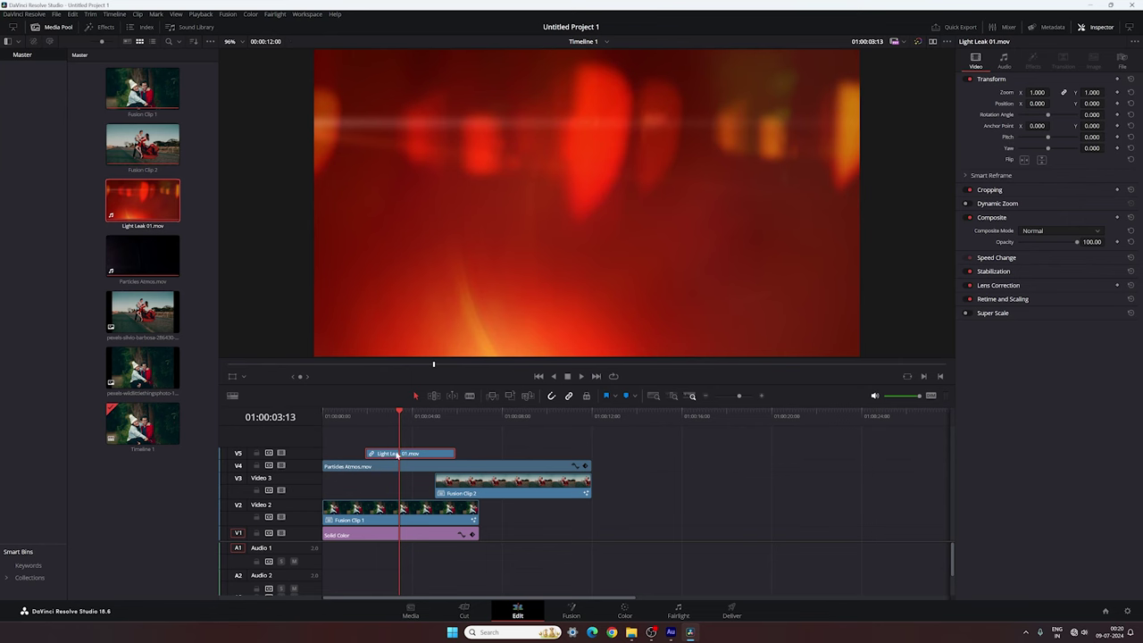
Step: Set the Light Leak 01.mov clip's composite mode to Screen and scrub the timeline to check the overlay
click(1044, 230)
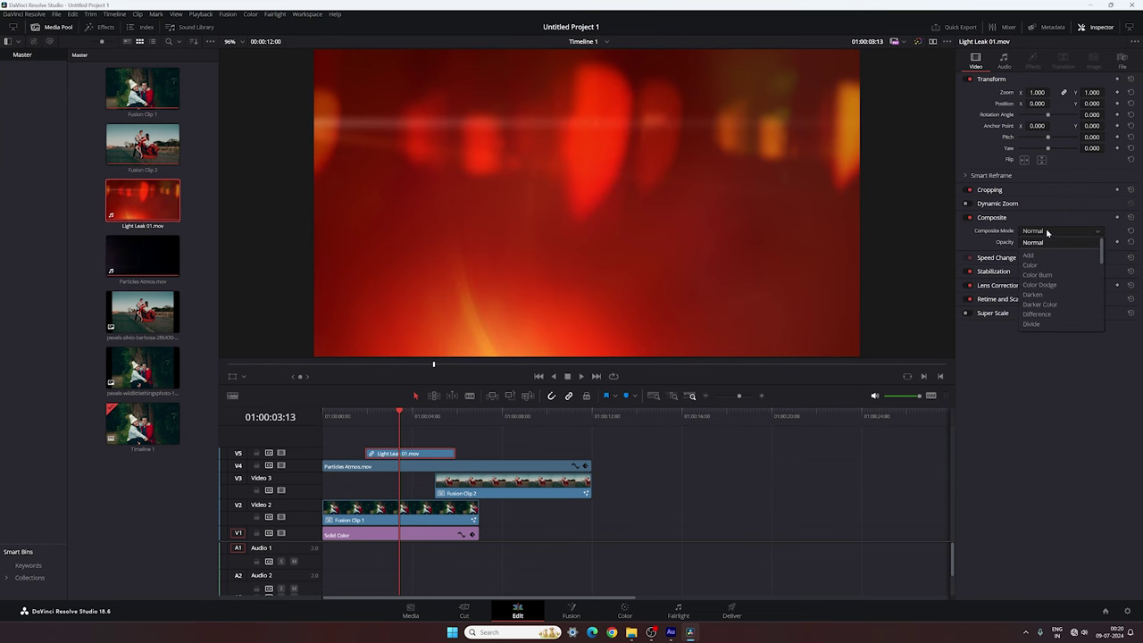
scroll(1045, 285, down, 5)
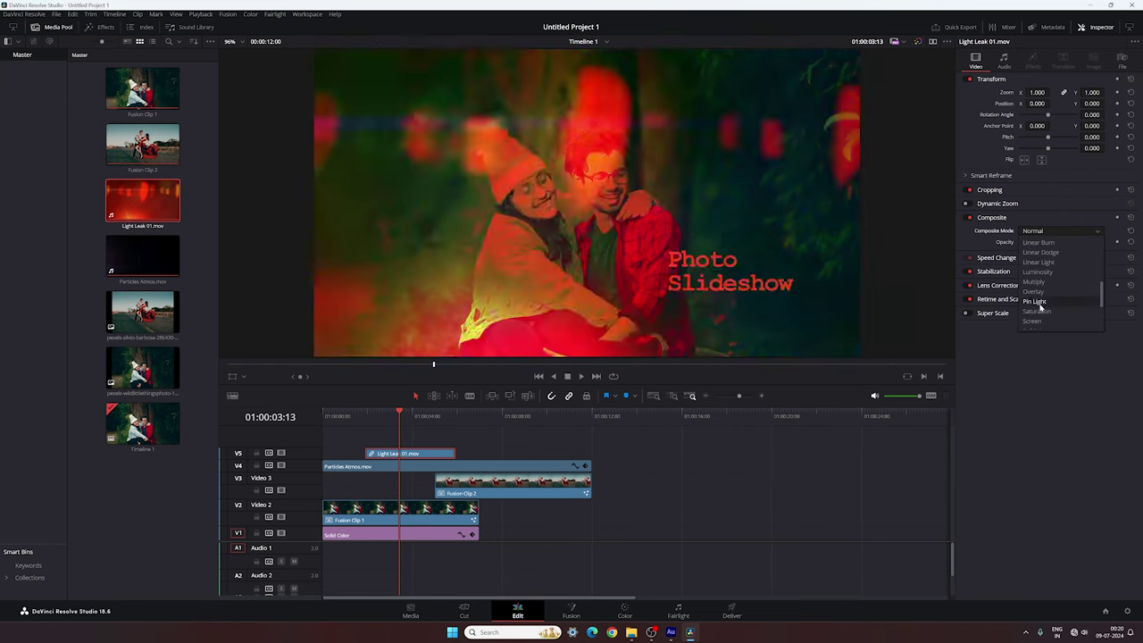
click(1040, 321)
drag(404, 421, 428, 430)
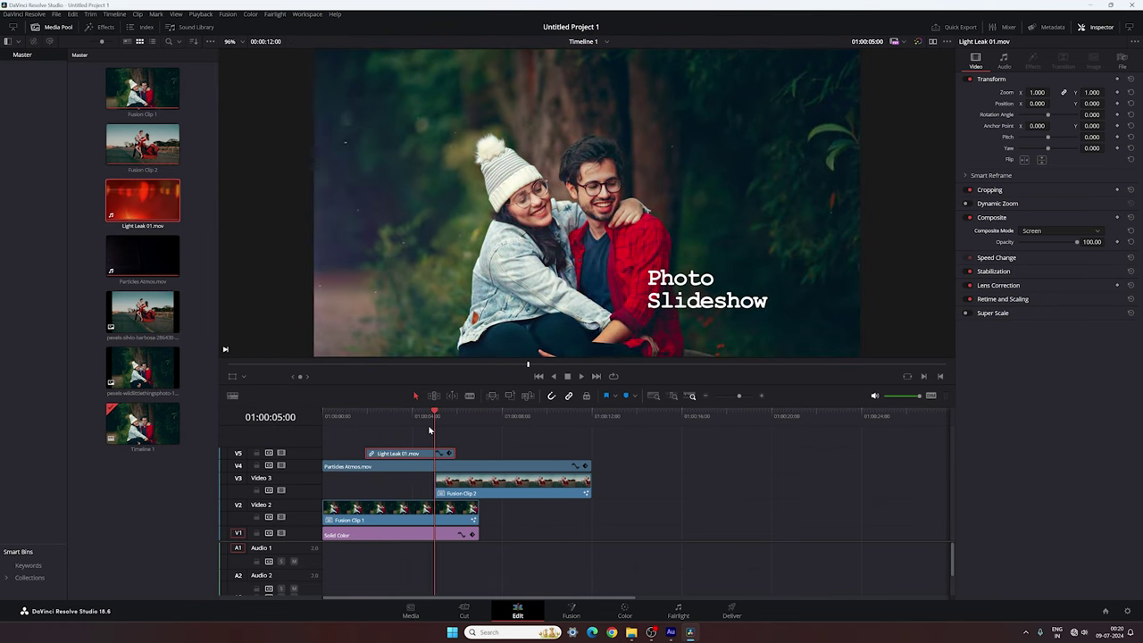
Step: Duplicate the Light Leak 01.mov clip on Video 5 to start about 7 seconds in, over Fusion Clip 2, and preview the slideshow full screen
click(405, 447)
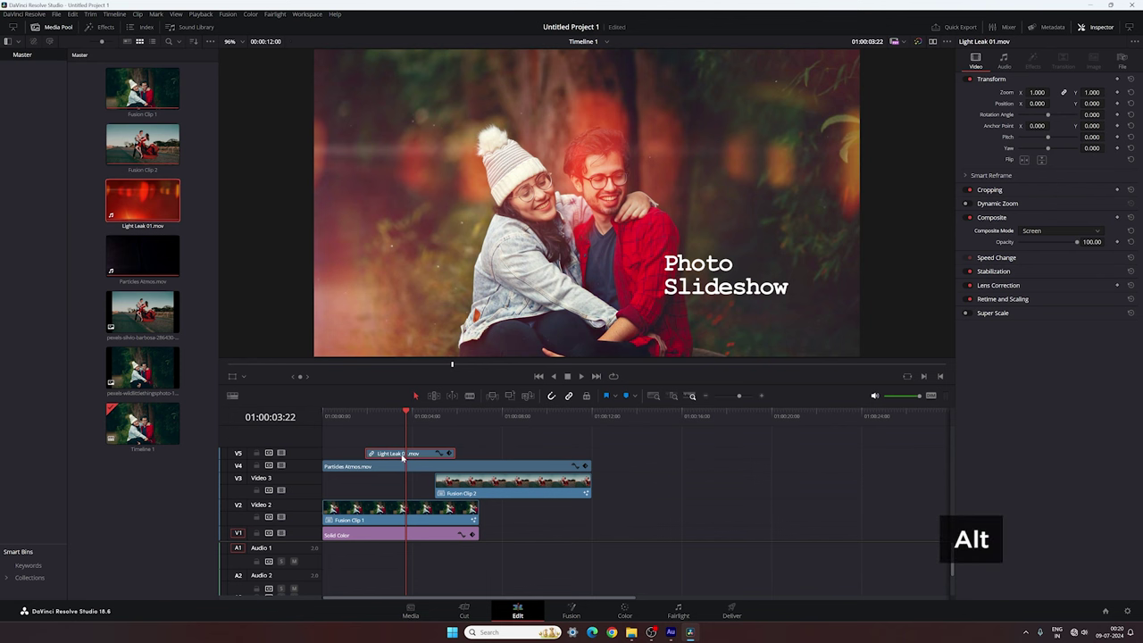
drag(394, 456, 451, 428)
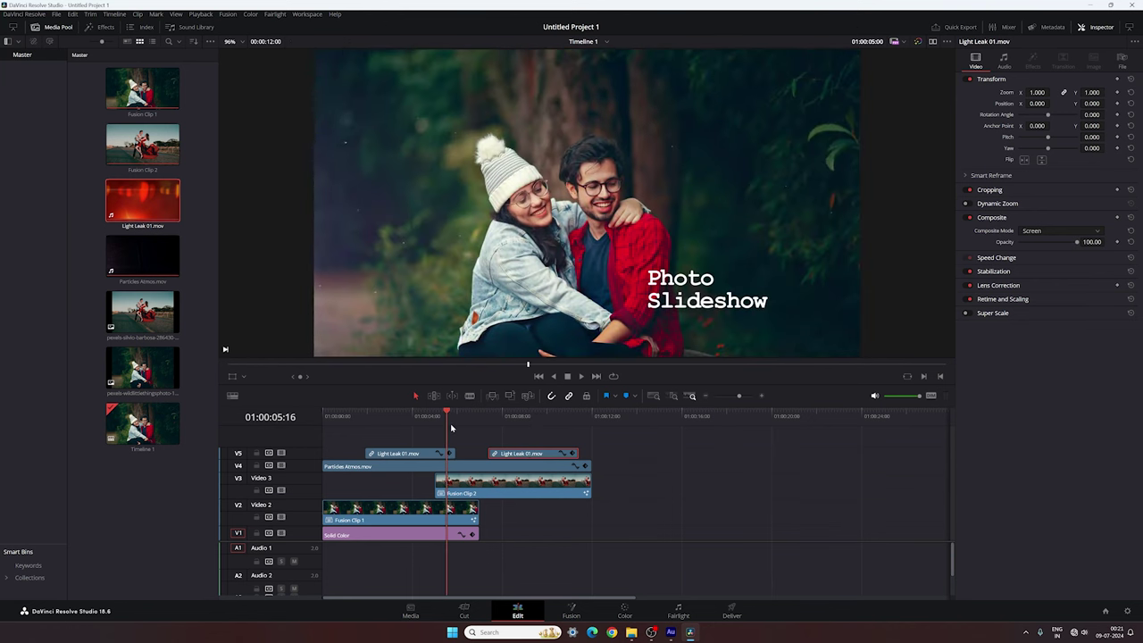
drag(451, 429, 399, 416)
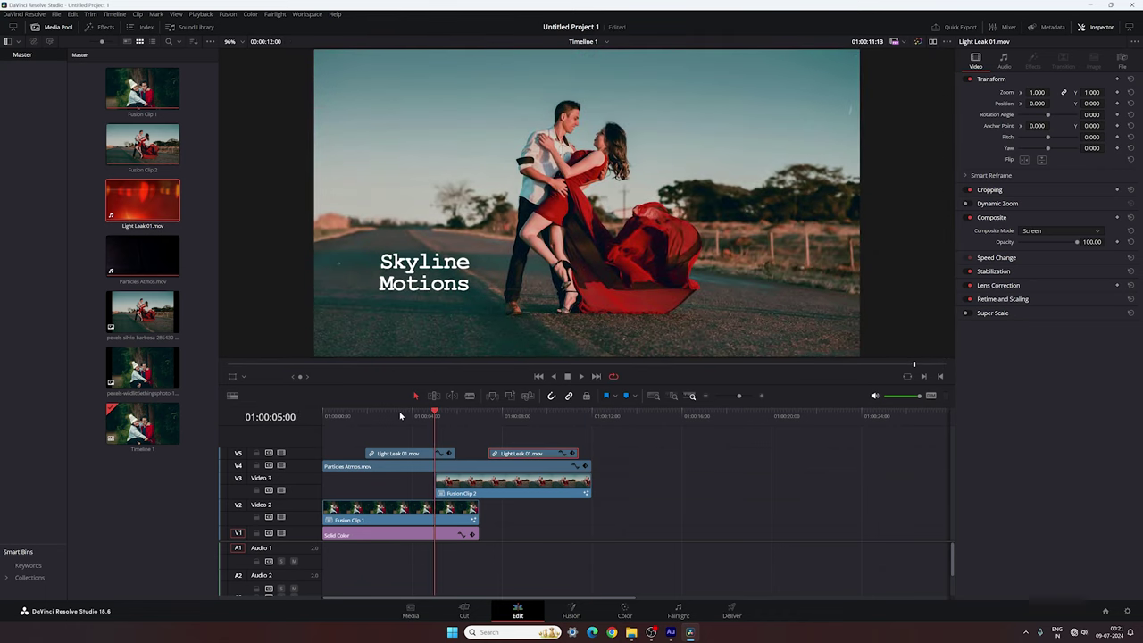
key(ctrl+f)
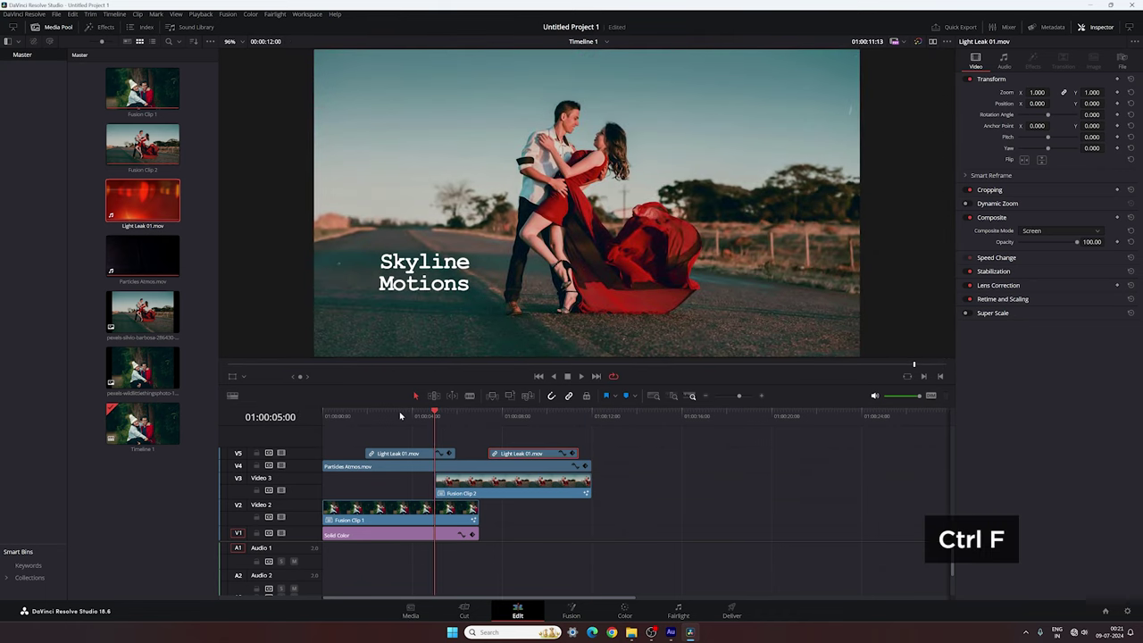